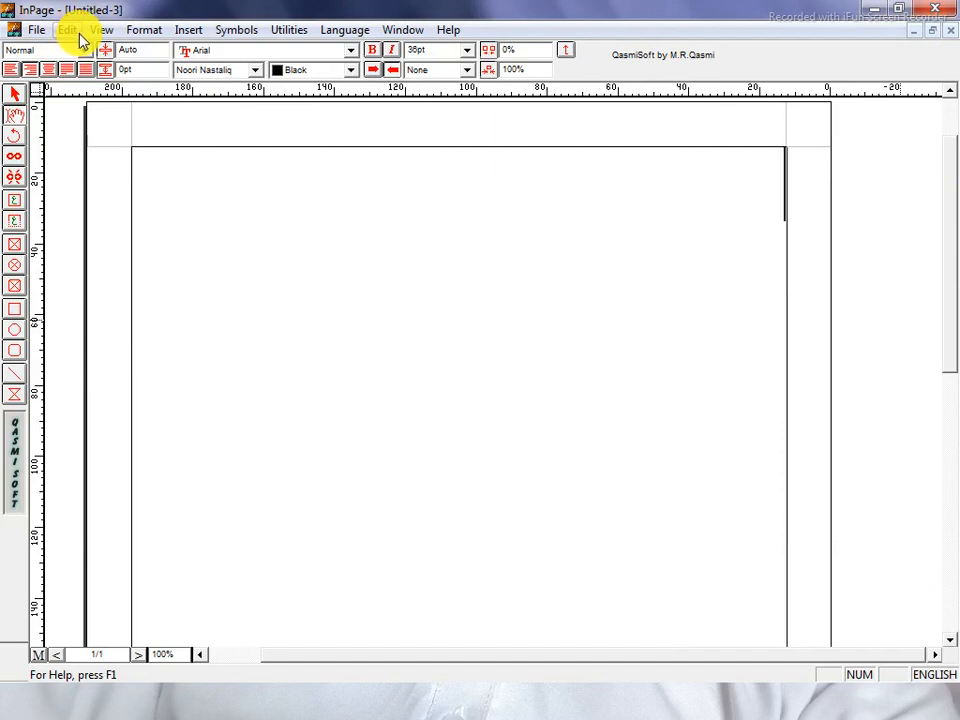
Open Keyboard Preferences from the Edit menu with the Phonetic keyboard selected.
{"action": "left_click", "coordinate": [75, 33]}
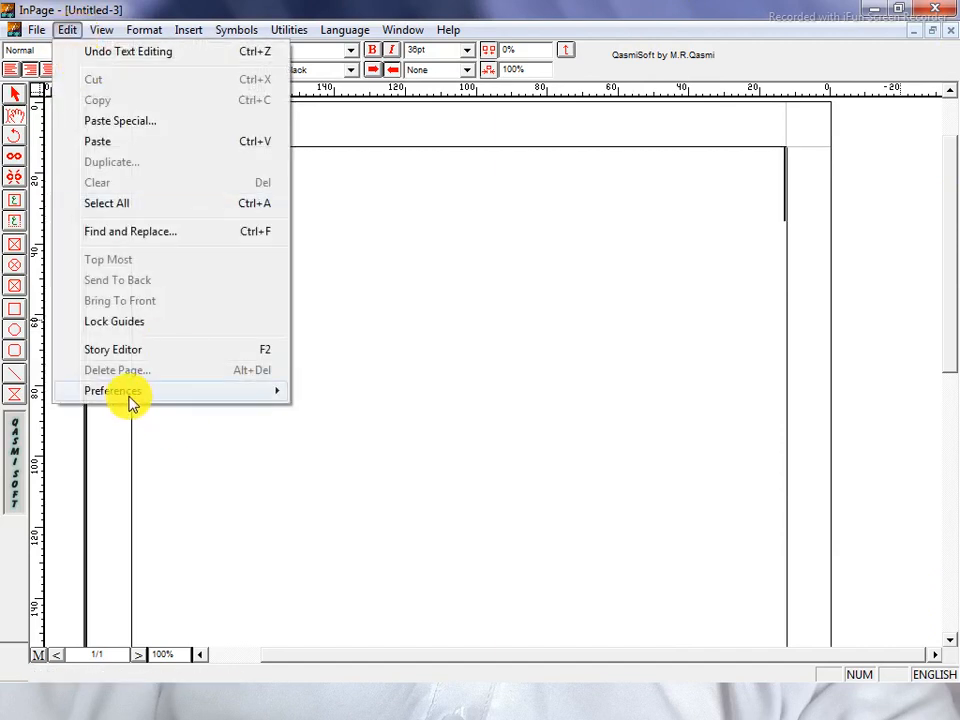
{"action": "mouse_move", "coordinate": [131, 400]}
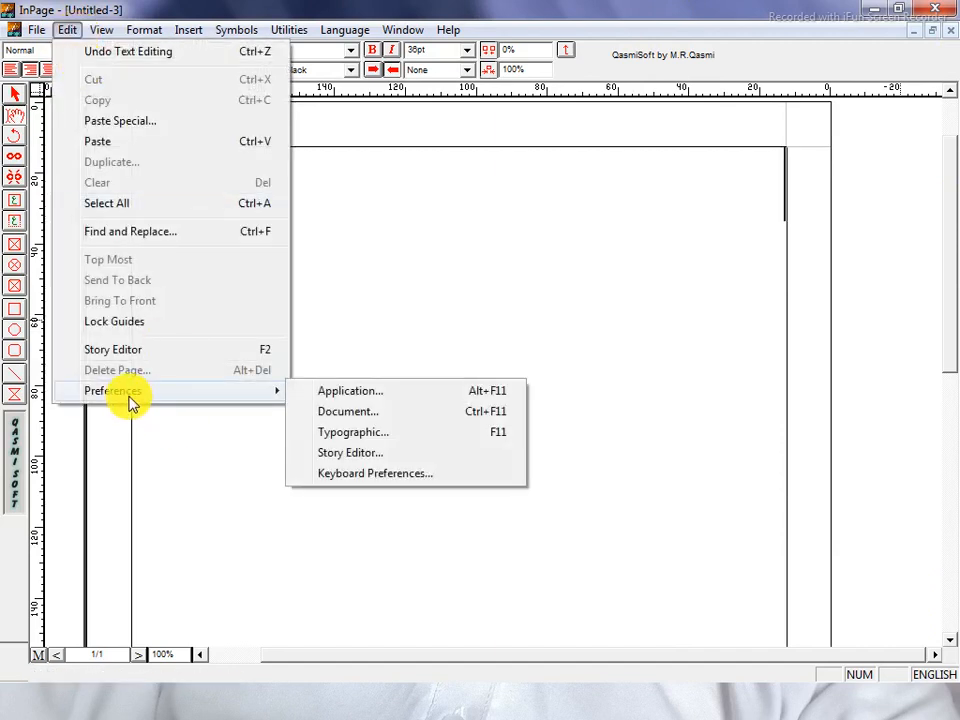
{"action": "left_click", "coordinate": [340, 476]}
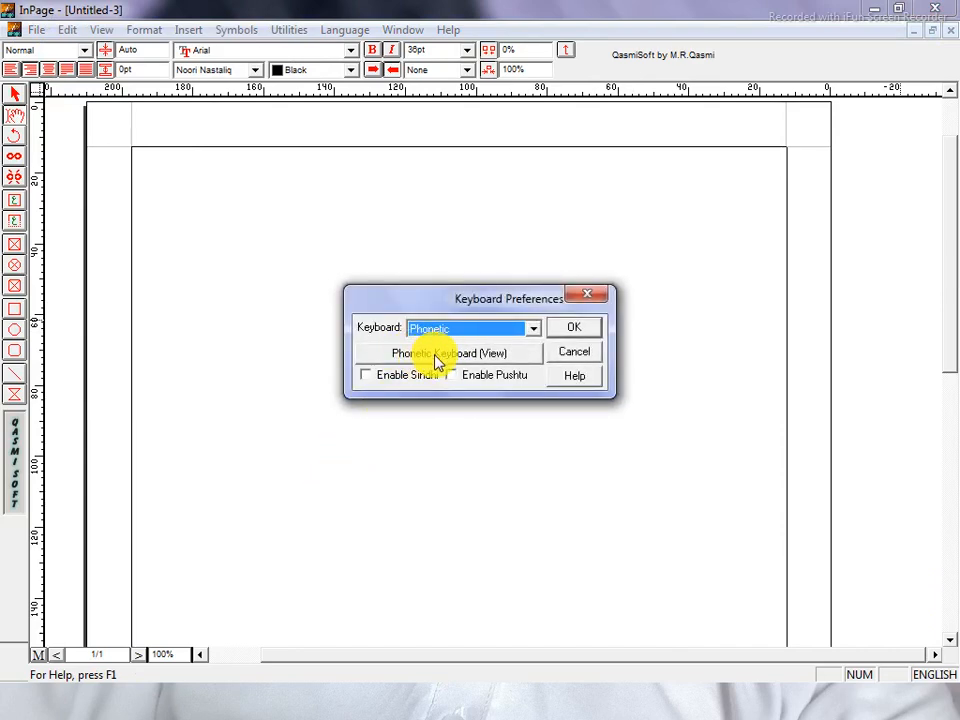
View the Phonetic keyboard layout map, then close it and the Keyboard Preferences dialog.
{"action": "left_click", "coordinate": [437, 360]}
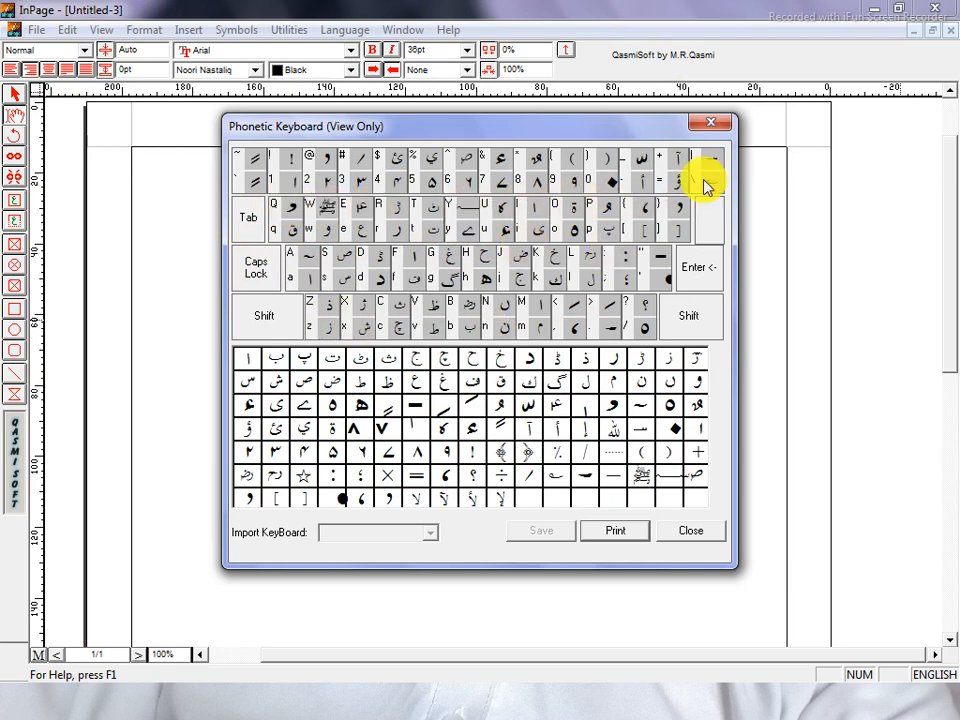
{"action": "left_click", "coordinate": [718, 125]}
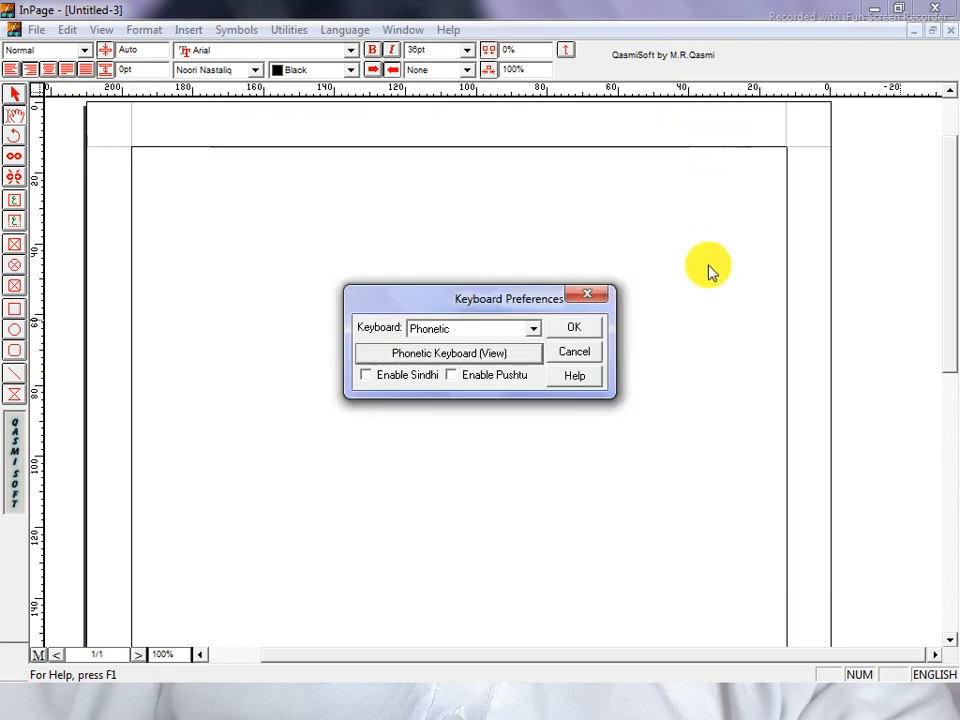
{"action": "left_click", "coordinate": [597, 294]}
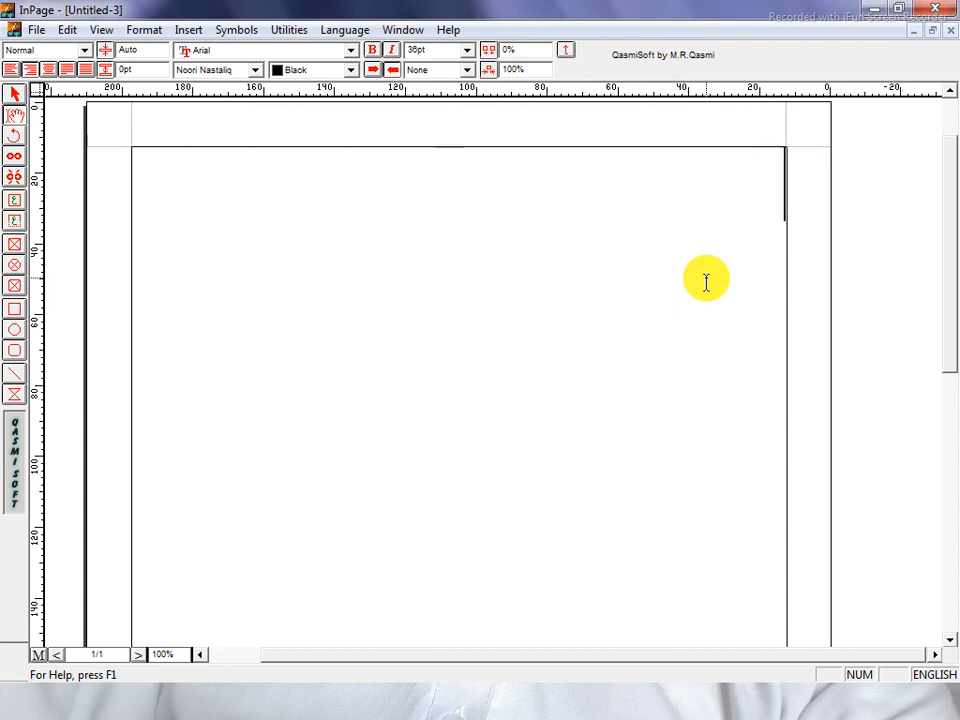
Switch input to Urdu and type 'میں جارہاہوں۔ میں کرکٹ کھیلتا ہوں۔' on the top line.
{"action": "type", "text": "mi"}
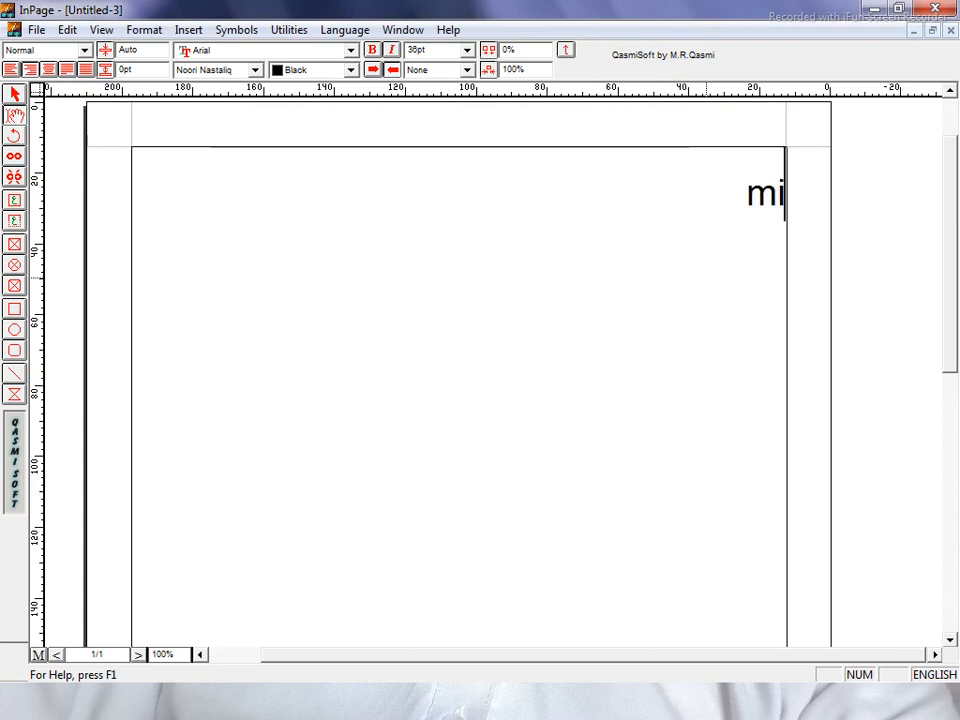
{"action": "type", "text": "N"}
{"action": "key", "text": "BackSpace"}
{"action": "key", "text": "BackSpace"}
{"action": "key", "text": "BackSpace"}
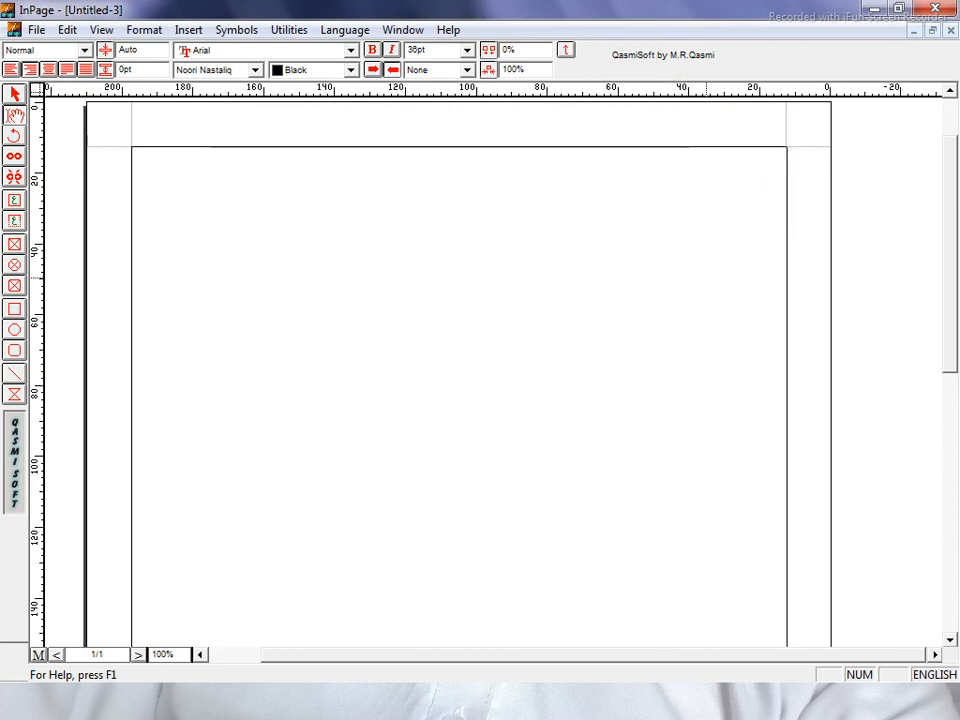
{"action": "key", "text": "Escape"}
{"action": "type", "text": "م"}
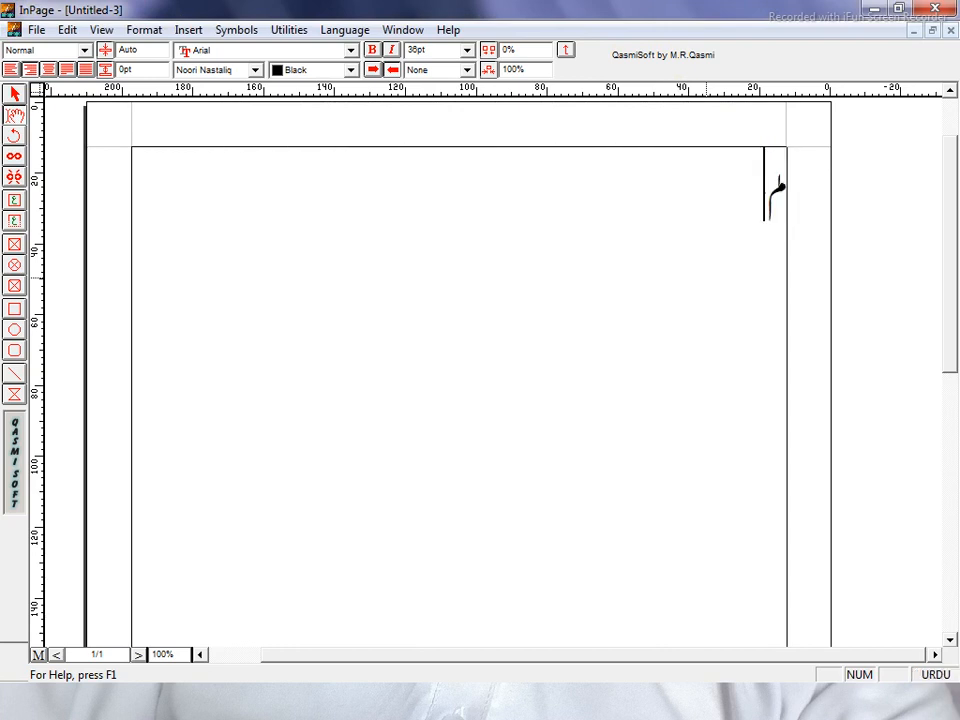
{"action": "type", "text": "ن"}
{"action": "key", "text": "BackSpace"}
{"action": "key", "text": "BackSpace"}
{"action": "type", "text": "میں ج"}
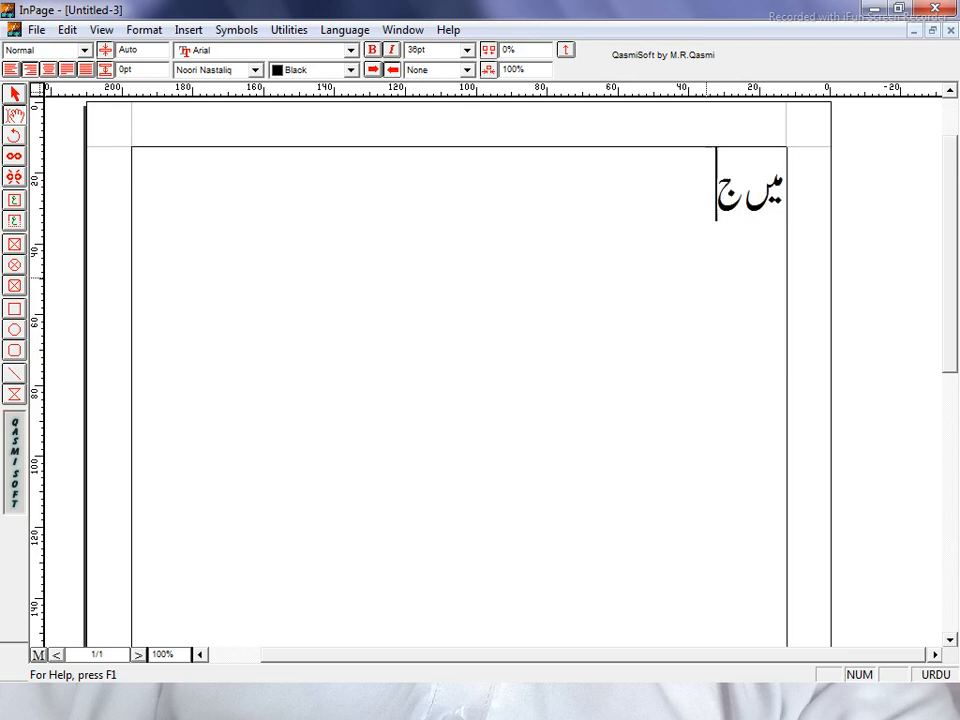
{"action": "type", "text": "ا"}
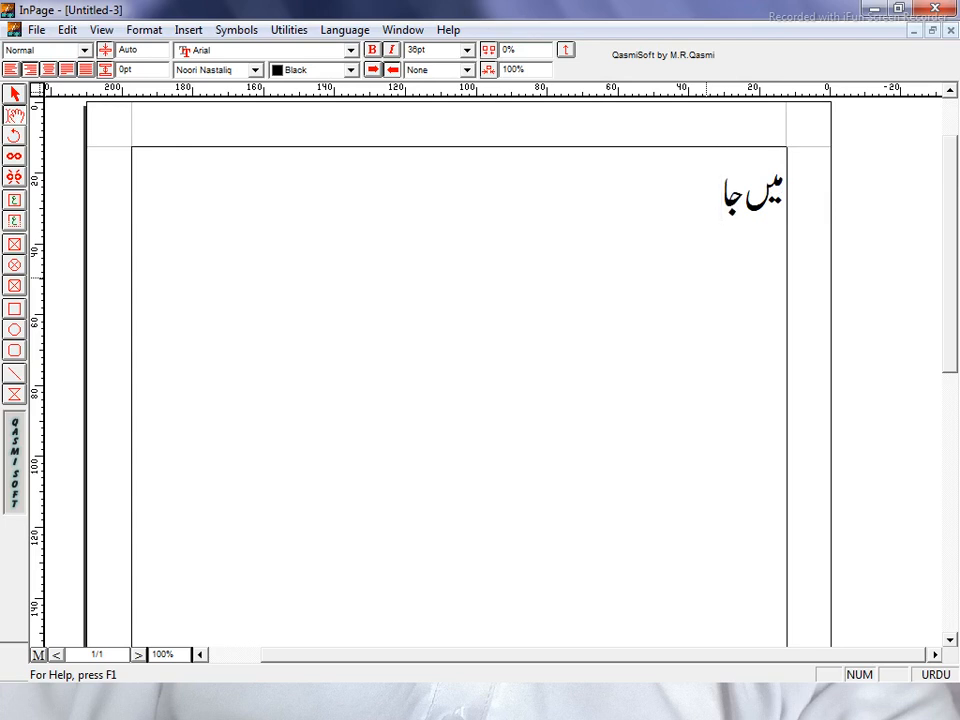
{"action": "type", "text": "رہاہو"}
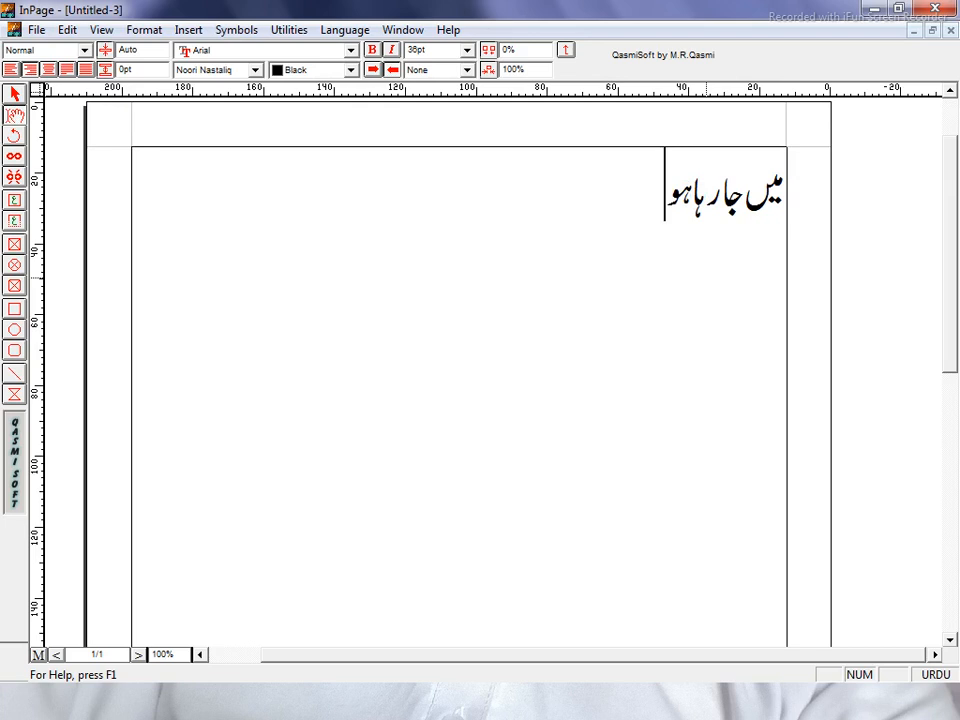
{"action": "type", "text": "ں۔م"}
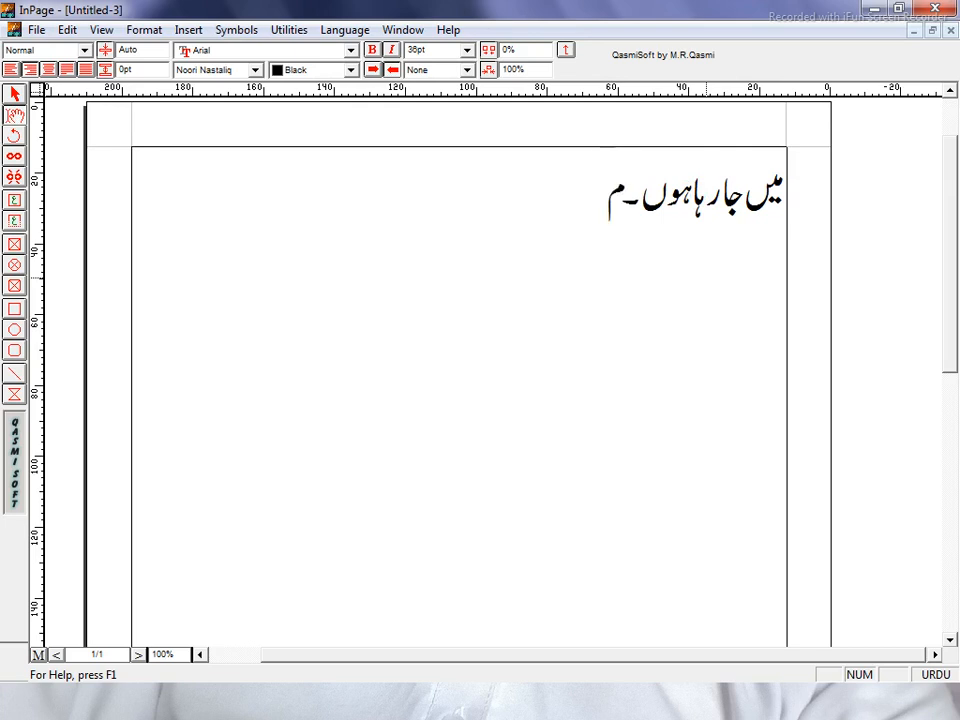
{"action": "type", "text": "یںک"}
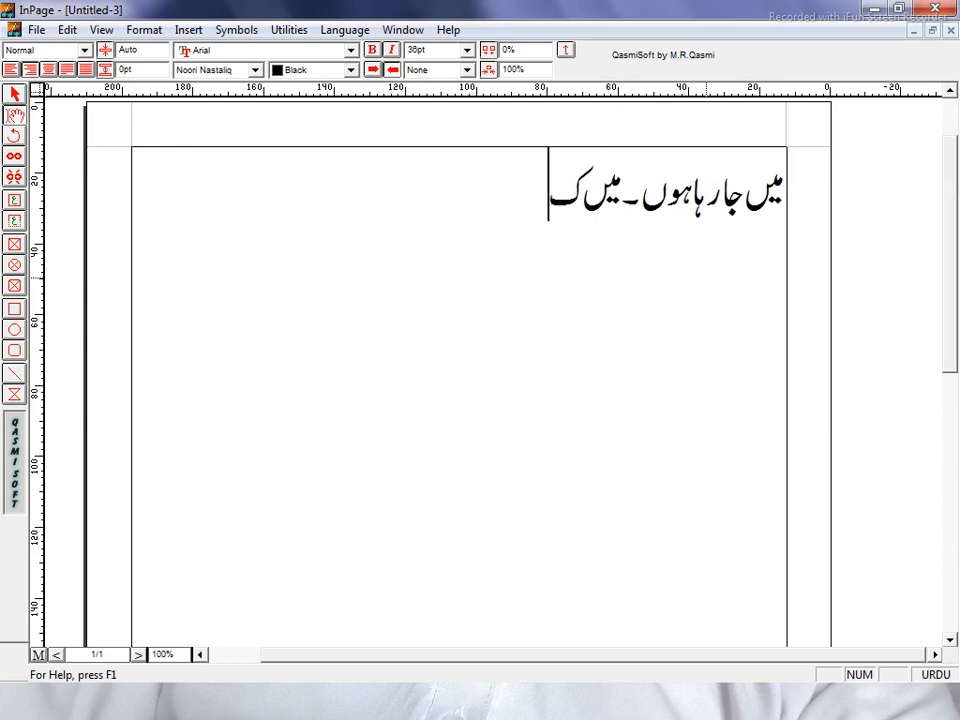
{"action": "type", "text": "ر"}
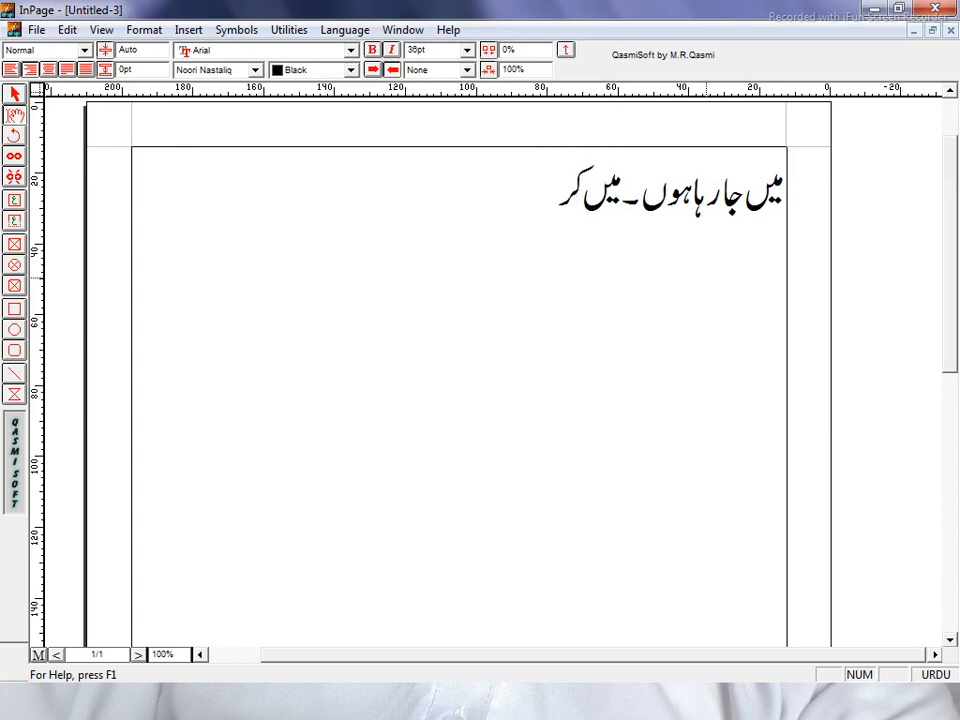
{"action": "type", "text": "کٹ"}
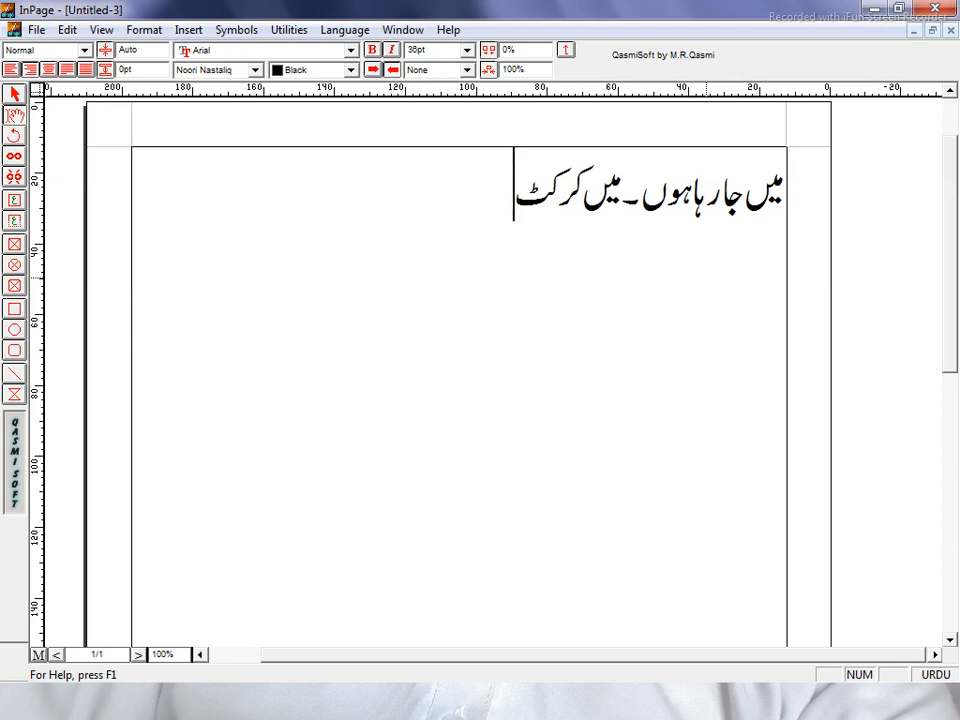
{"action": "type", "text": " ک"}
{"action": "type", "text": "ھ"}
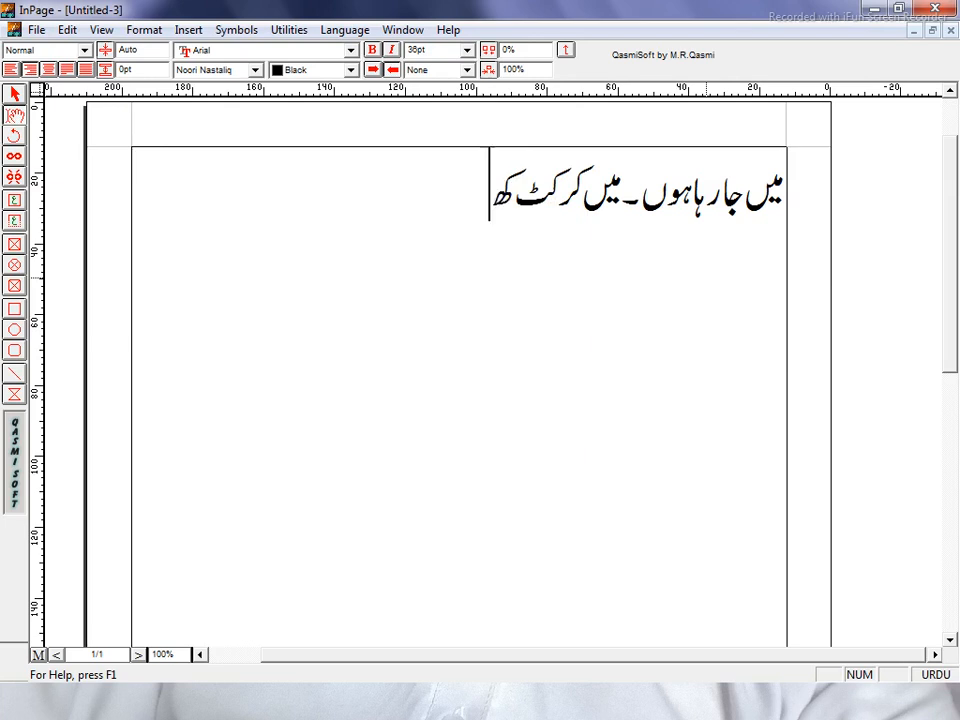
{"action": "type", "text": "ی"}
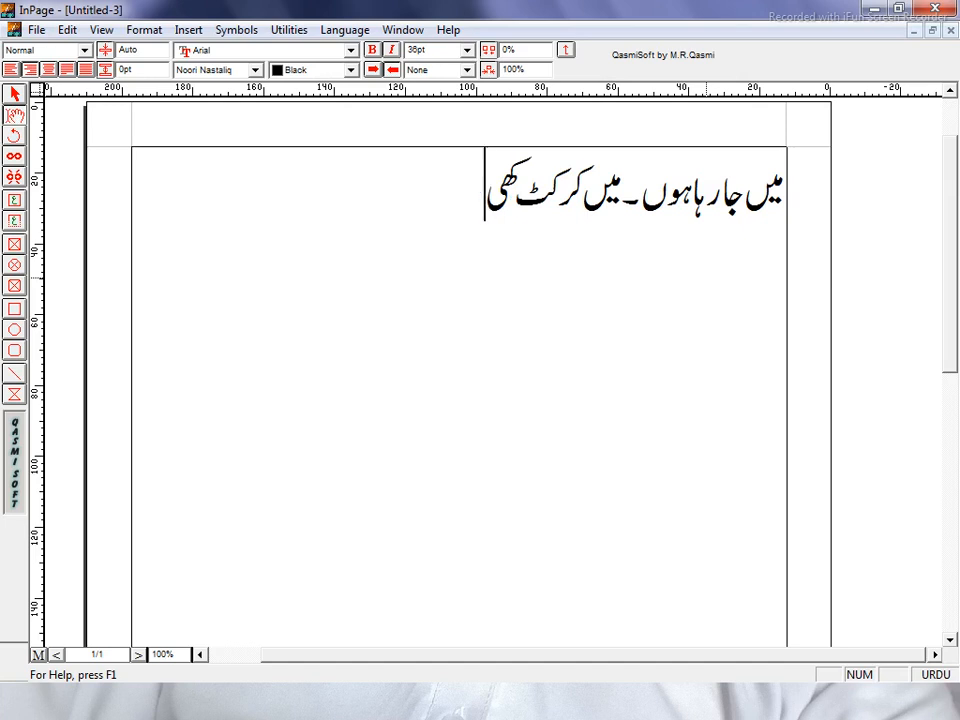
{"action": "type", "text": "ل"}
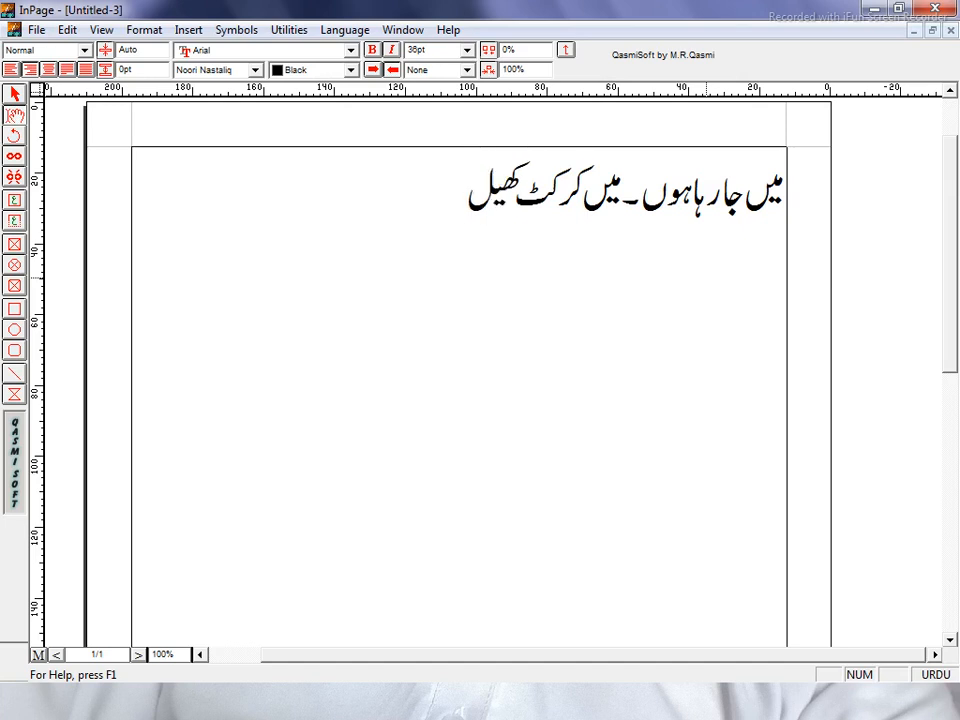
{"action": "type", "text": "ت"}
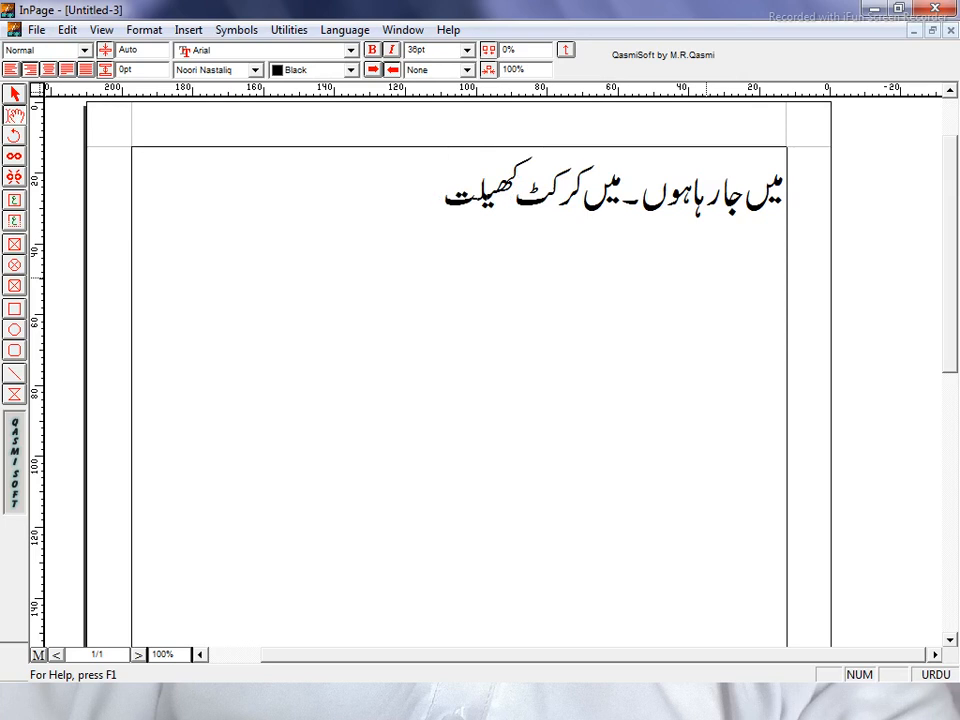
{"action": "type", "text": "ا"}
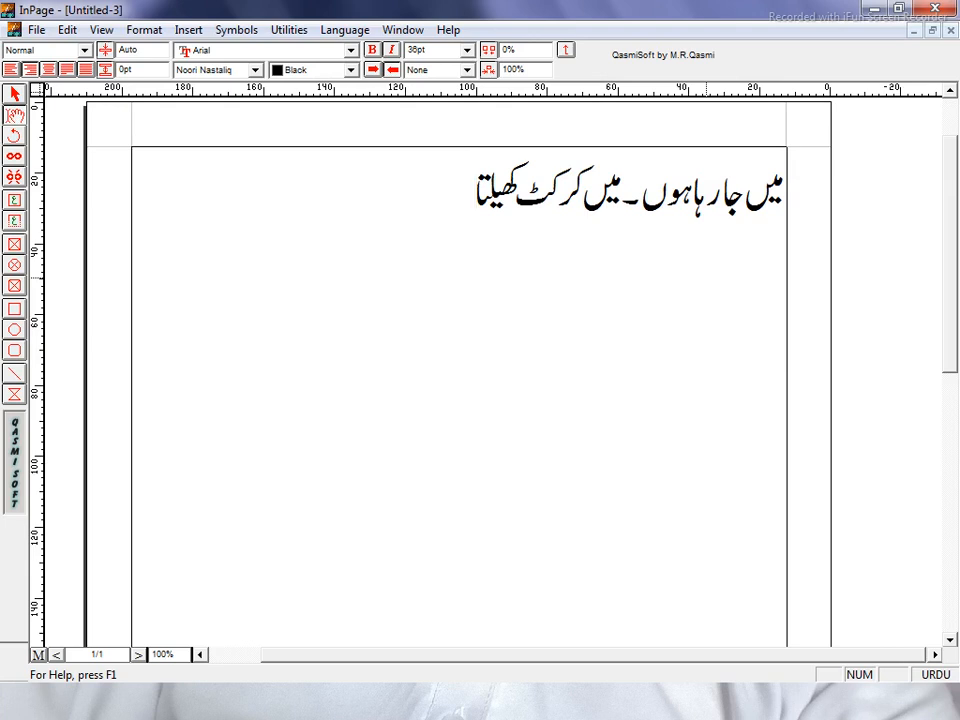
{"action": "type", "text": "ہوں۔"}
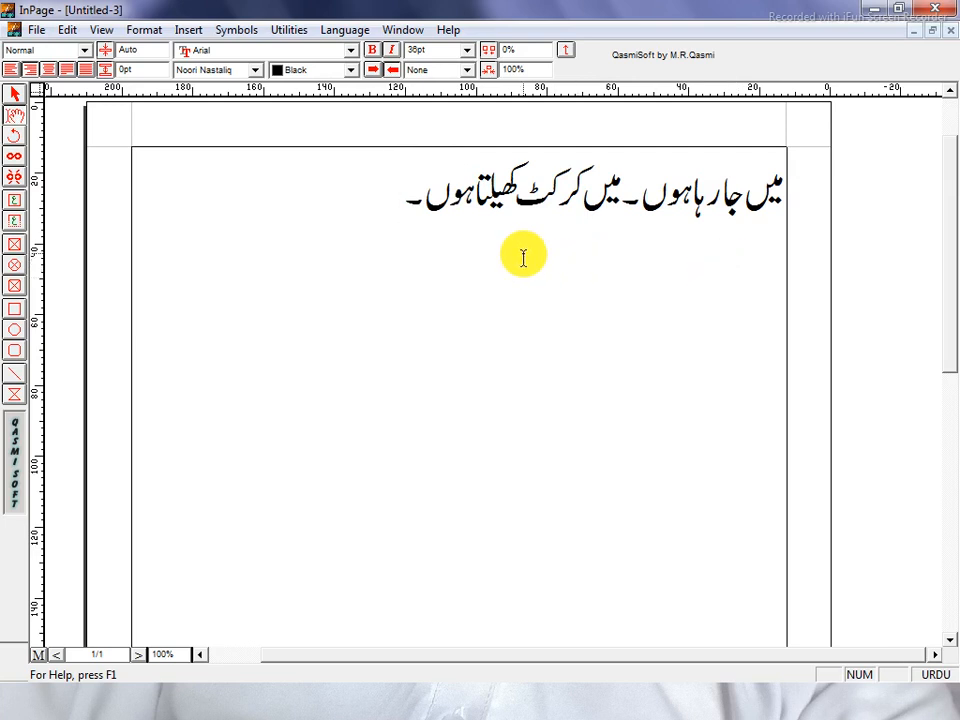
Select the Urdu line and shrink then enlarge it with F11/F12, ending at 36pt.
{"action": "left_click_drag", "start_coordinate": [392, 204], "coordinate": [816, 215]}
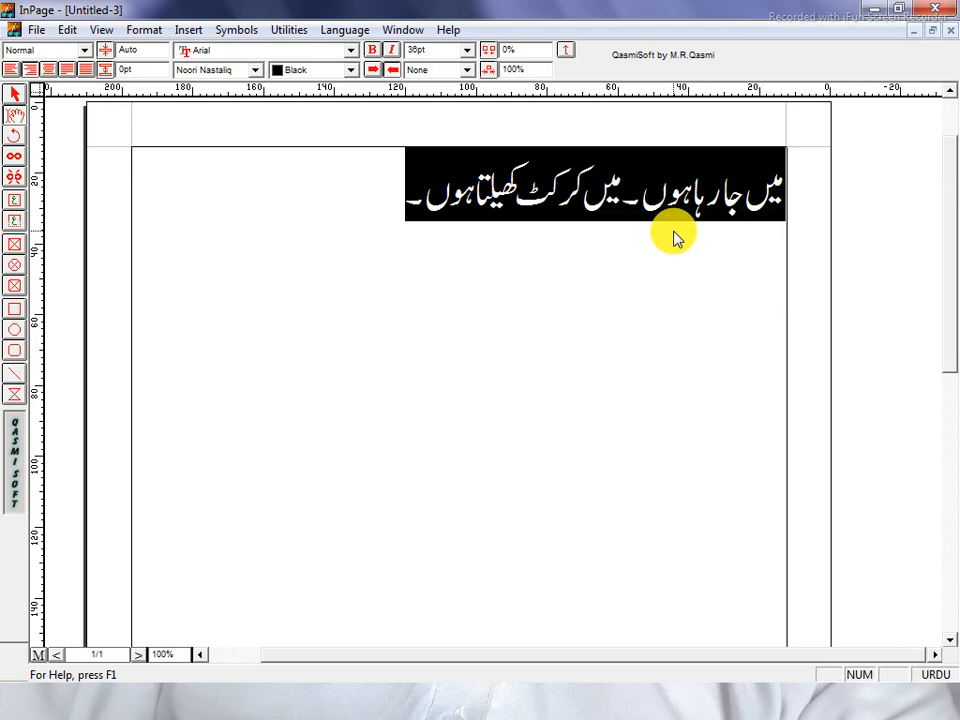
{"action": "key", "text": "F11"}
{"action": "key", "text": "F11"}
{"action": "key", "text": "F11"}
{"action": "key", "text": "F11"}
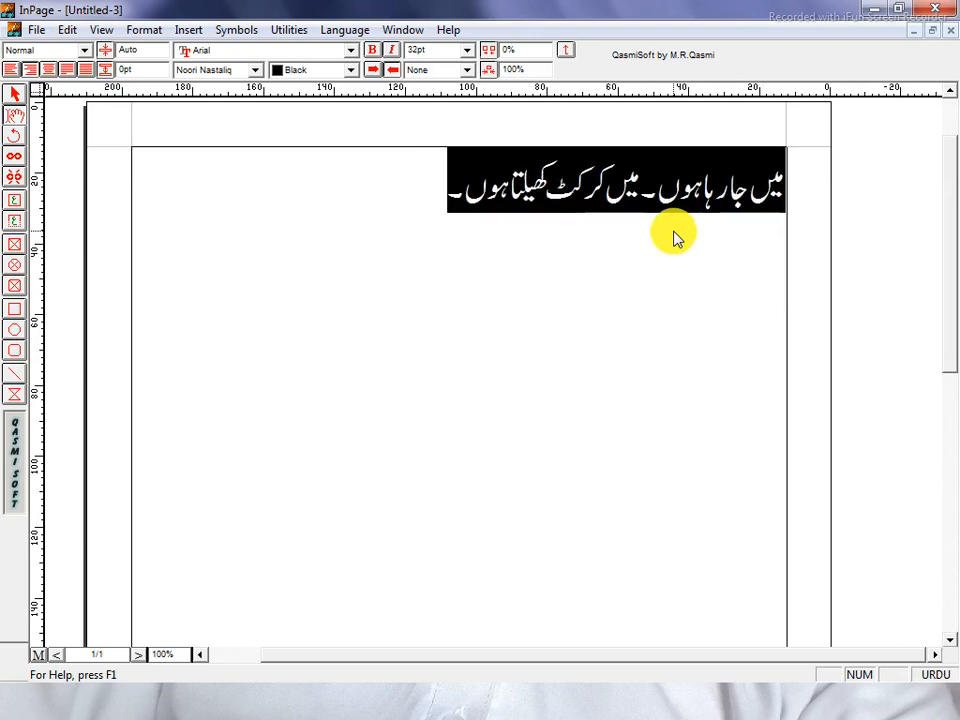
{"action": "key", "text": "F11"}
{"action": "key", "text": "F11"}
{"action": "key", "text": "F11"}
{"action": "key", "text": "F11"}
{"action": "key", "text": "F11"}
{"action": "key", "text": "F11"}
{"action": "key", "text": "F11"}
{"action": "key", "text": "F11"}
{"action": "key", "text": "F11"}
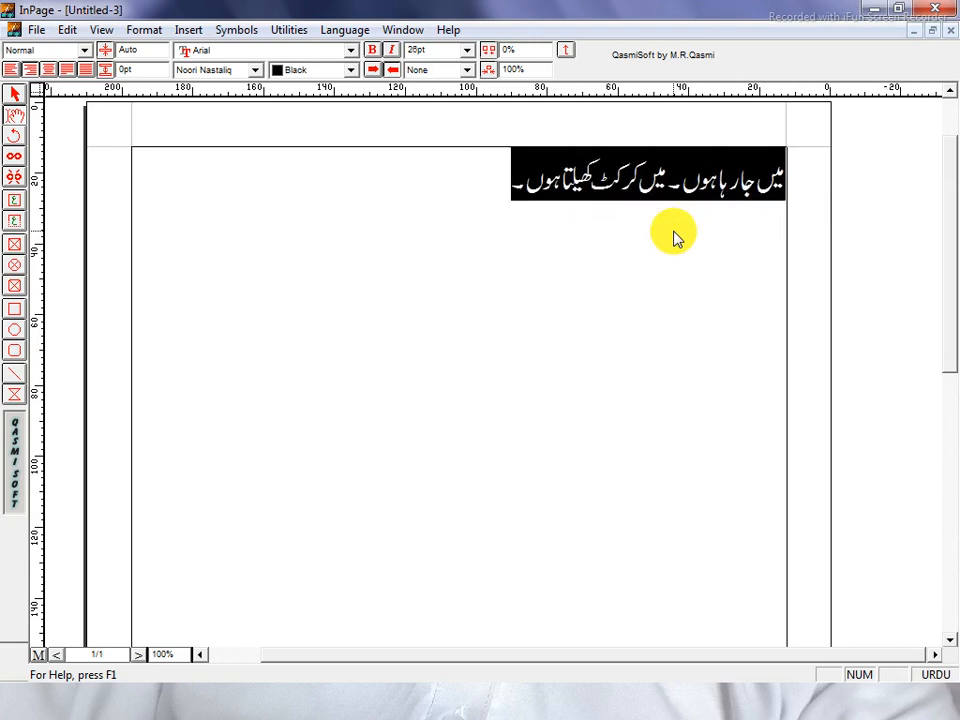
{"action": "key", "text": "F12"}
{"action": "key", "text": "F12"}
{"action": "key", "text": "F12"}
{"action": "key", "text": "F12"}
{"action": "key", "text": "F12"}
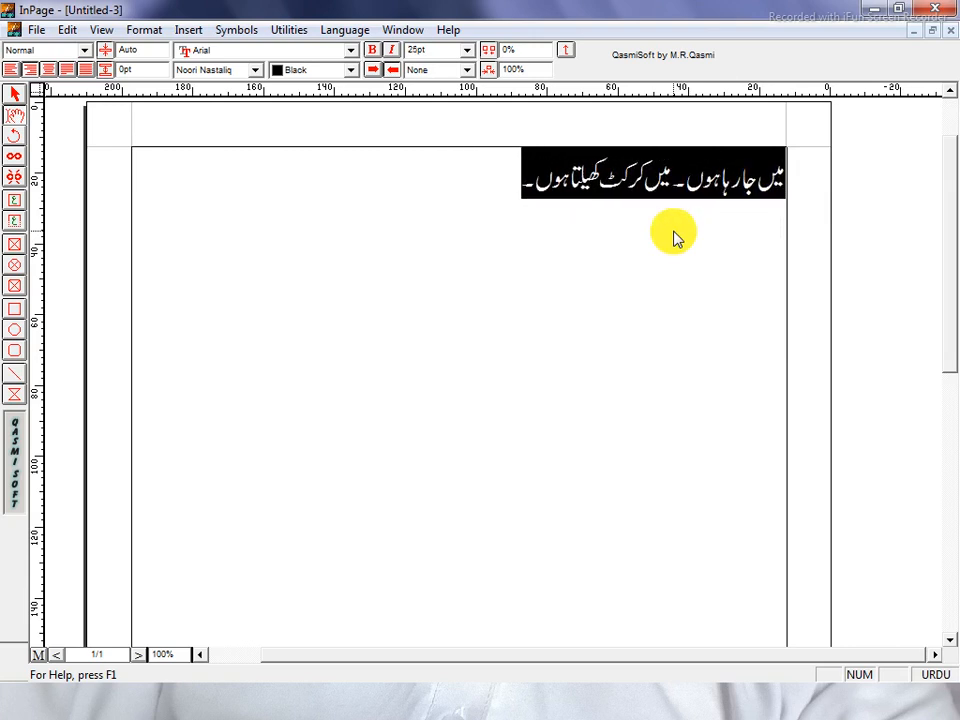
{"action": "key", "text": "F12"}
{"action": "key", "text": "F12"}
{"action": "key", "text": "F12"}
{"action": "key", "text": "F12"}
{"action": "key", "text": "F12"}
{"action": "key", "text": "F12"}
{"action": "key", "text": "F12"}
{"action": "key", "text": "F12"}
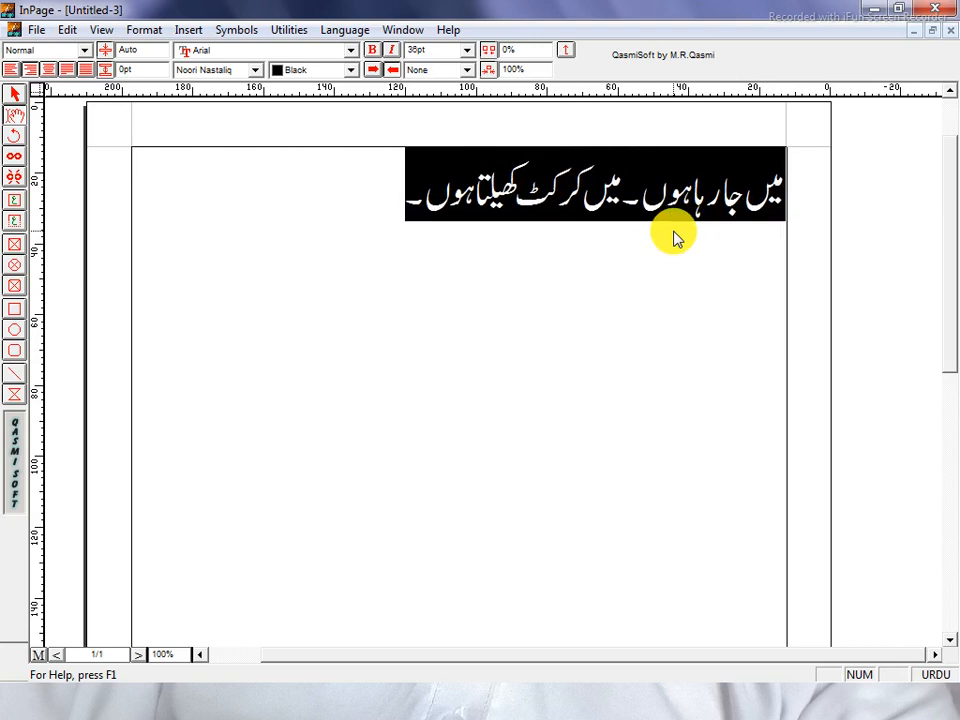
Set the Urdu line's font size to 38pt, then to 50pt.
{"action": "left_click_drag", "start_coordinate": [379, 218], "coordinate": [816, 208]}
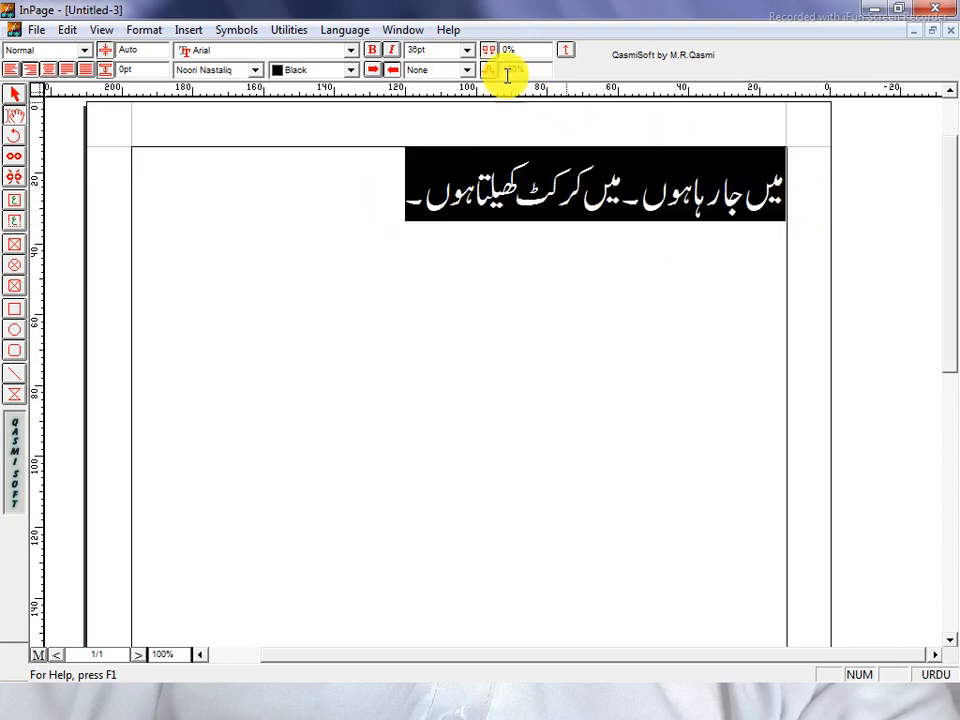
{"action": "left_click", "coordinate": [445, 54]}
{"action": "type", "text": "38"}
{"action": "key", "text": "Return"}
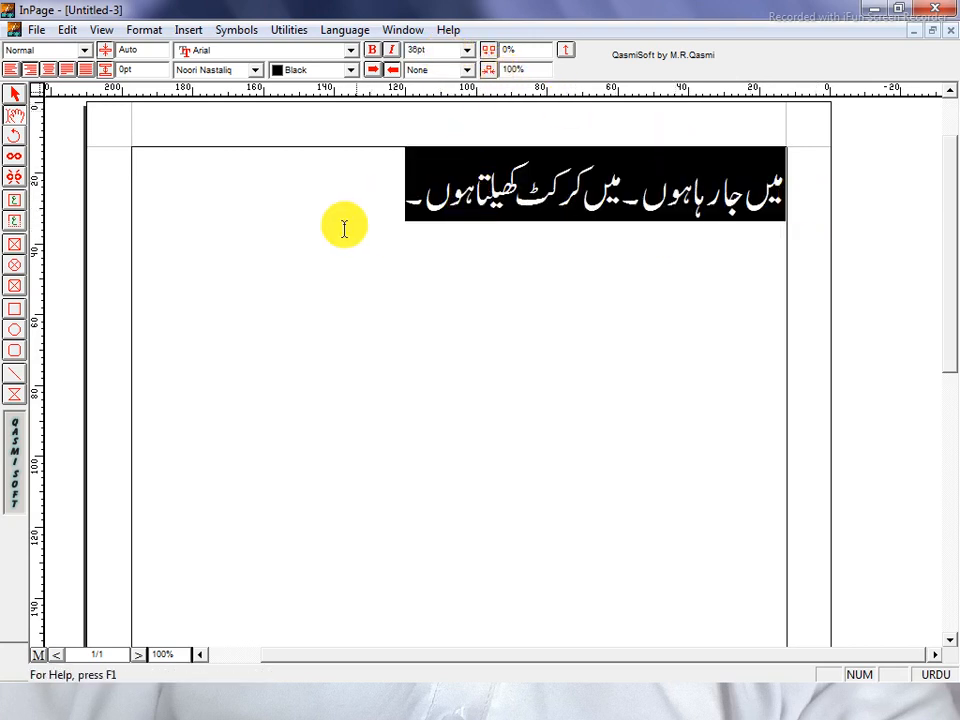
{"action": "left_click", "coordinate": [434, 53]}
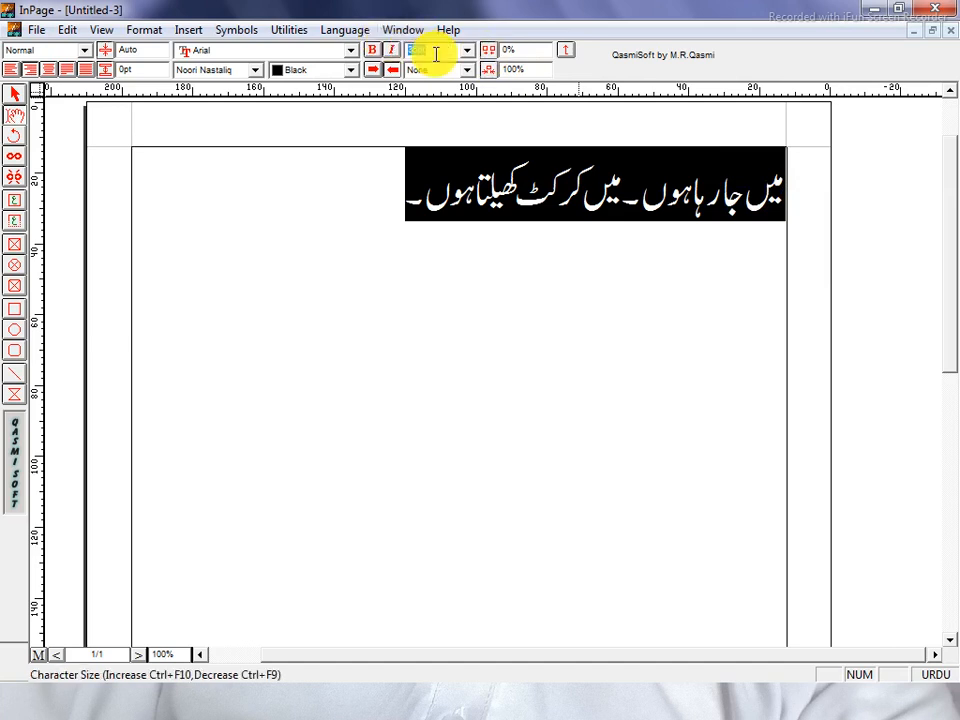
{"action": "type", "text": "50"}
{"action": "key", "text": "Return"}
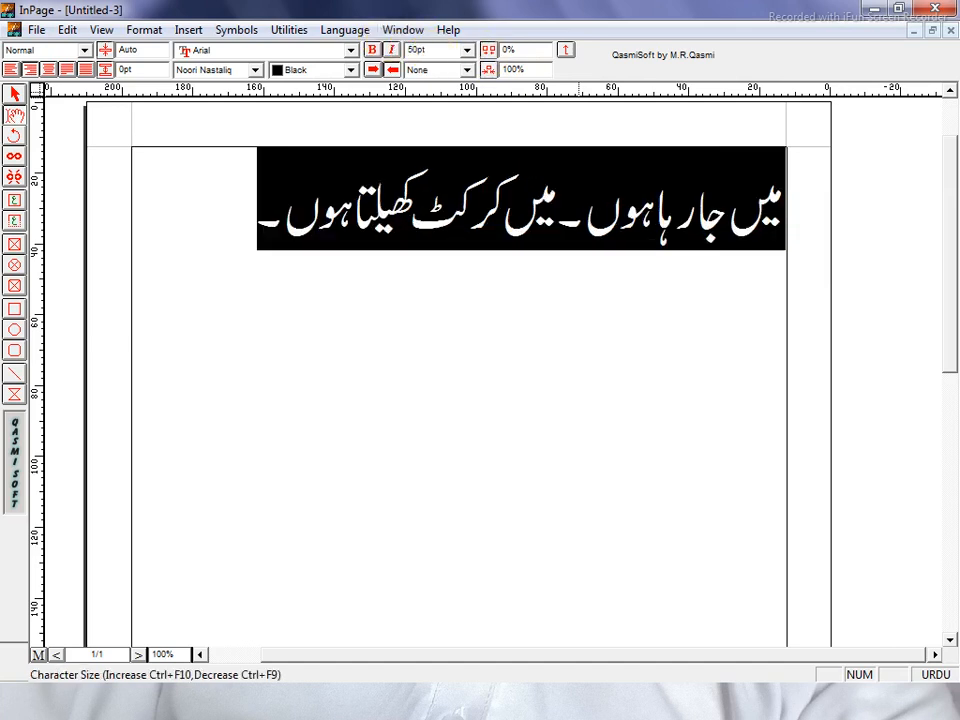
Practise deselecting and reselecting the whole Urdu line several times.
{"action": "left_click", "coordinate": [244, 212]}
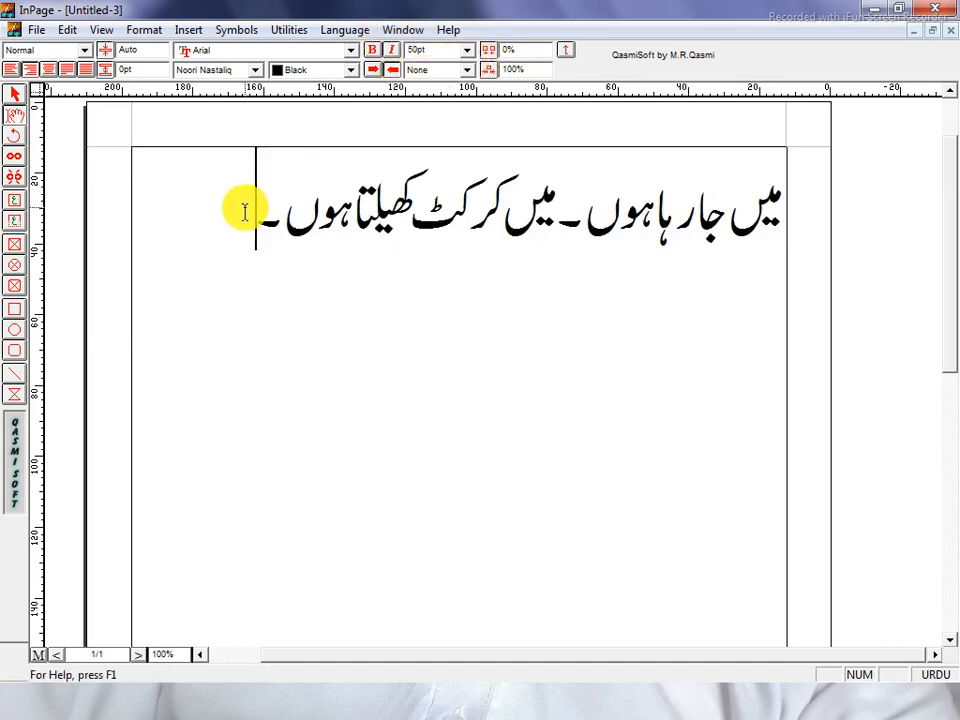
{"action": "left_click_drag", "start_coordinate": [244, 212], "coordinate": [786, 231]}
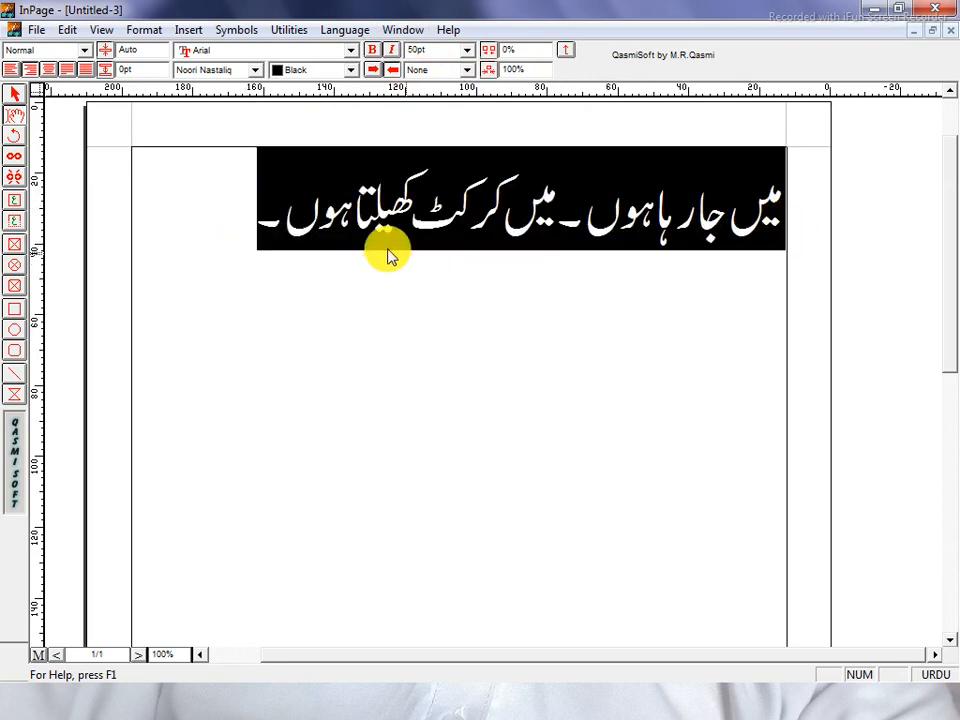
{"action": "left_click", "coordinate": [246, 214]}
{"action": "left_click_drag", "start_coordinate": [246, 214], "coordinate": [750, 274]}
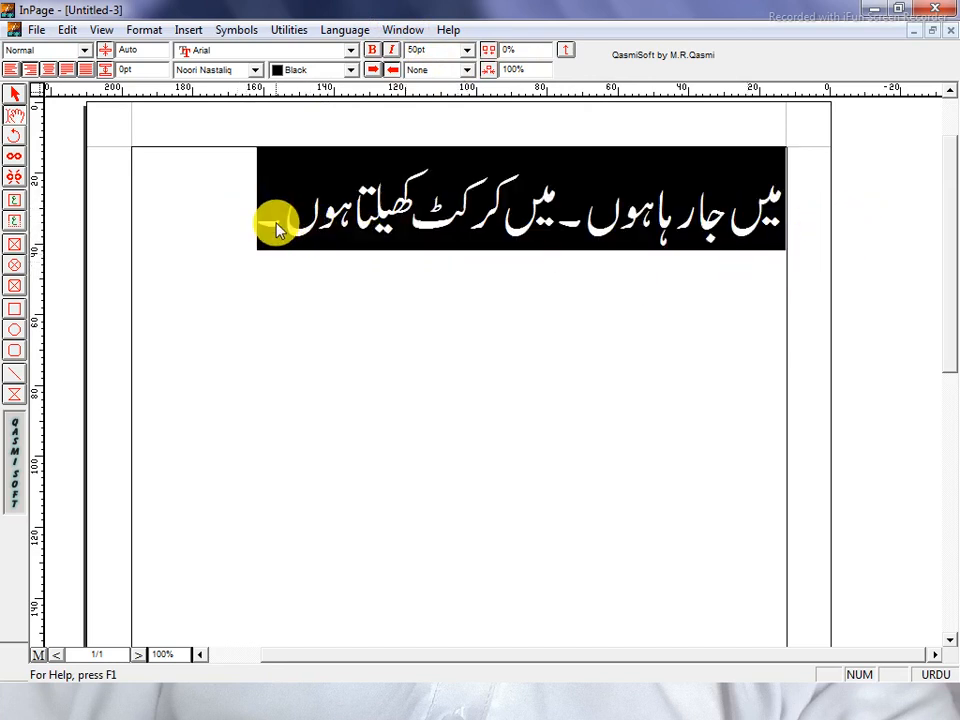
{"action": "left_click", "coordinate": [244, 216]}
{"action": "left_click_drag", "start_coordinate": [244, 216], "coordinate": [917, 216]}
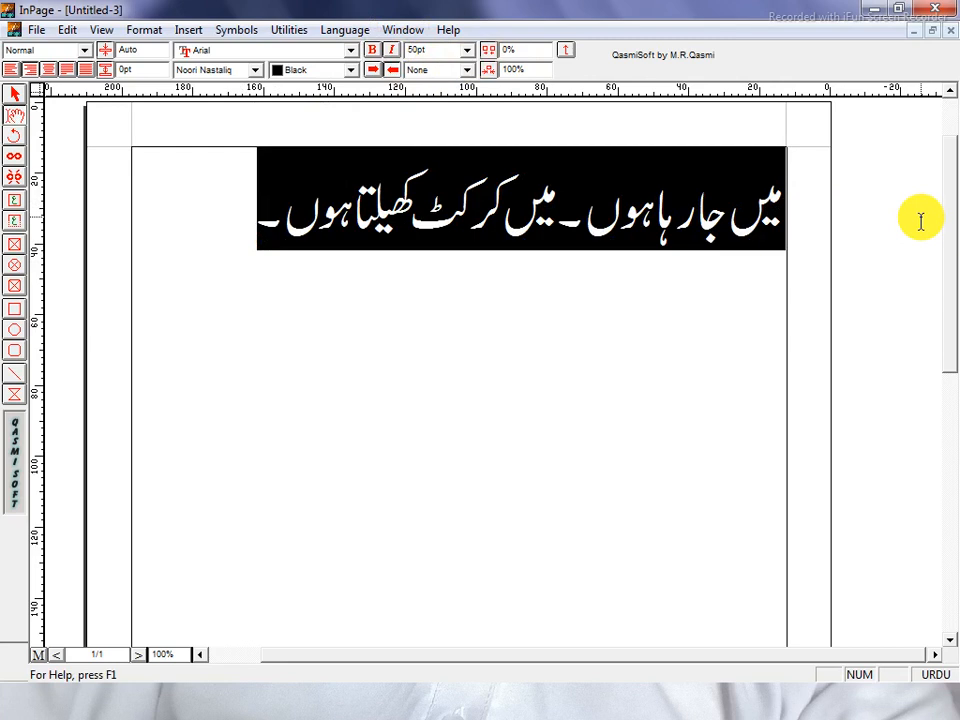
{"action": "key", "text": "ctrl+0"}
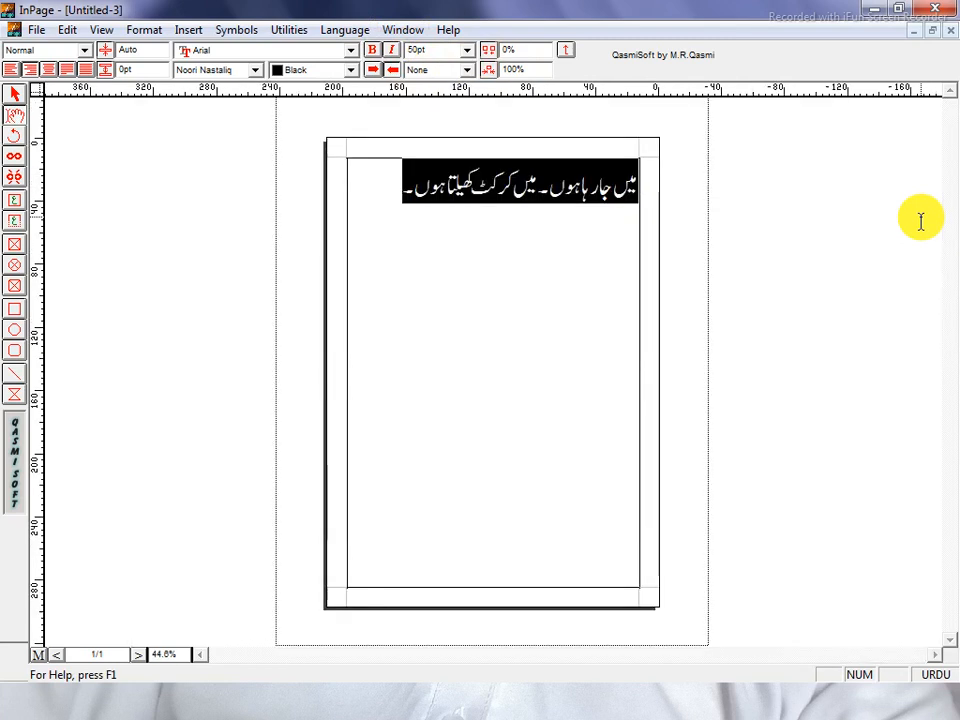
{"action": "key", "text": "ctrl+5"}
{"action": "key", "text": "ctrl+1"}
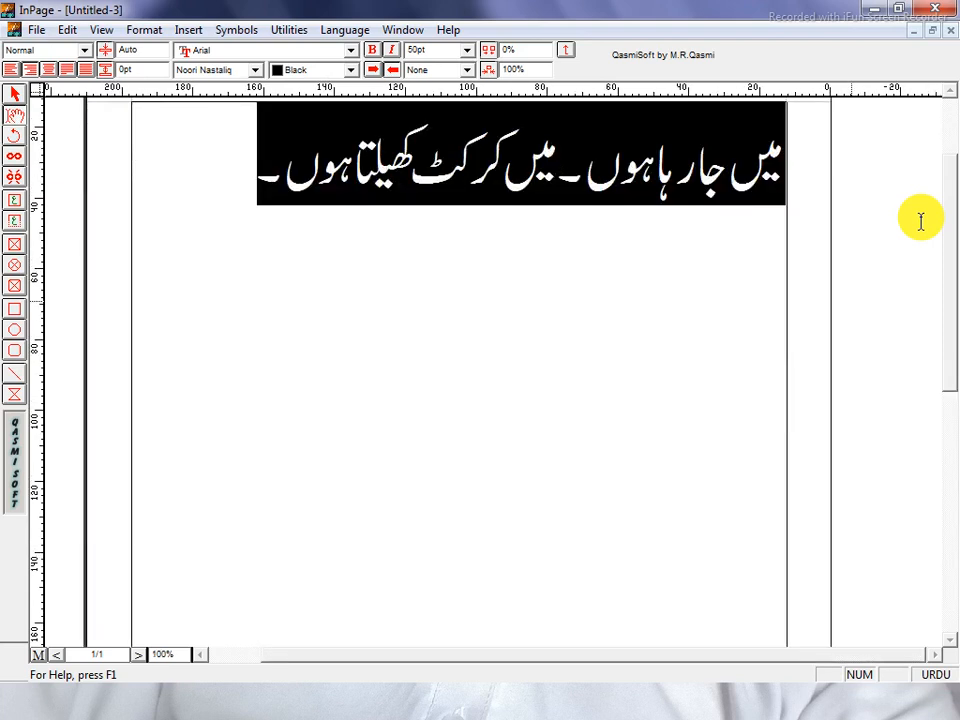
{"action": "key", "text": "ctrl+2"}
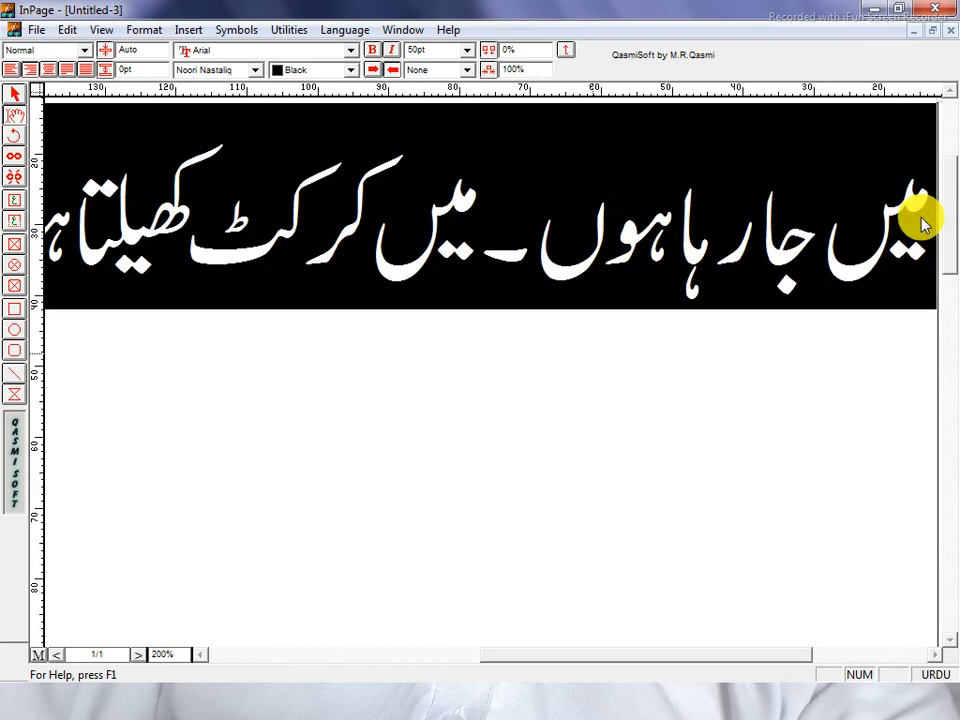
{"action": "key", "text": "ctrl+1"}
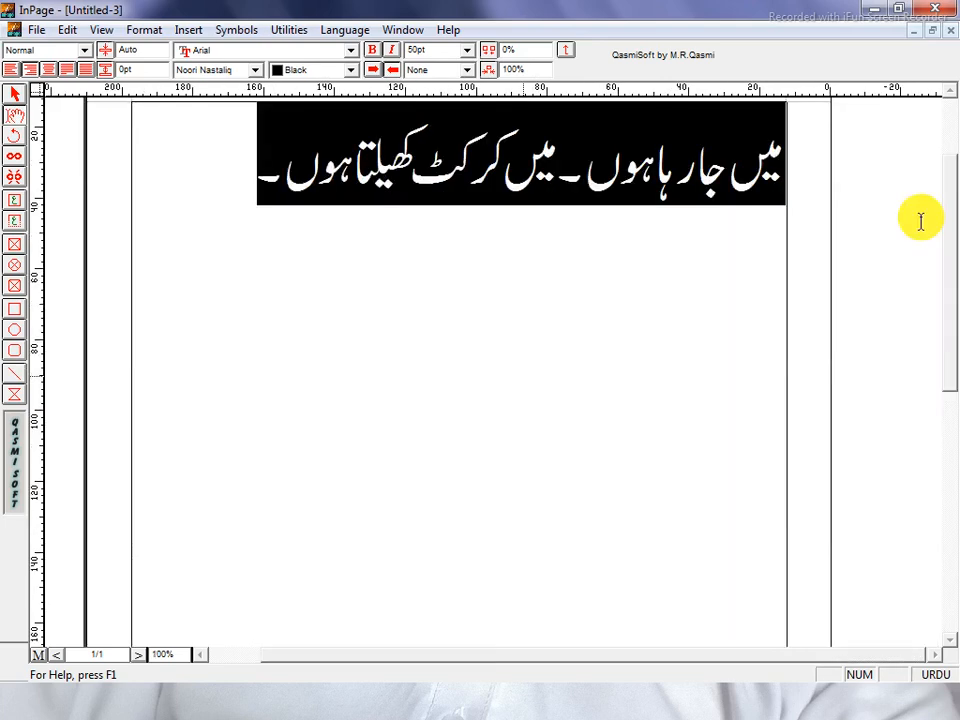
{"action": "key", "text": "ctrl+5"}
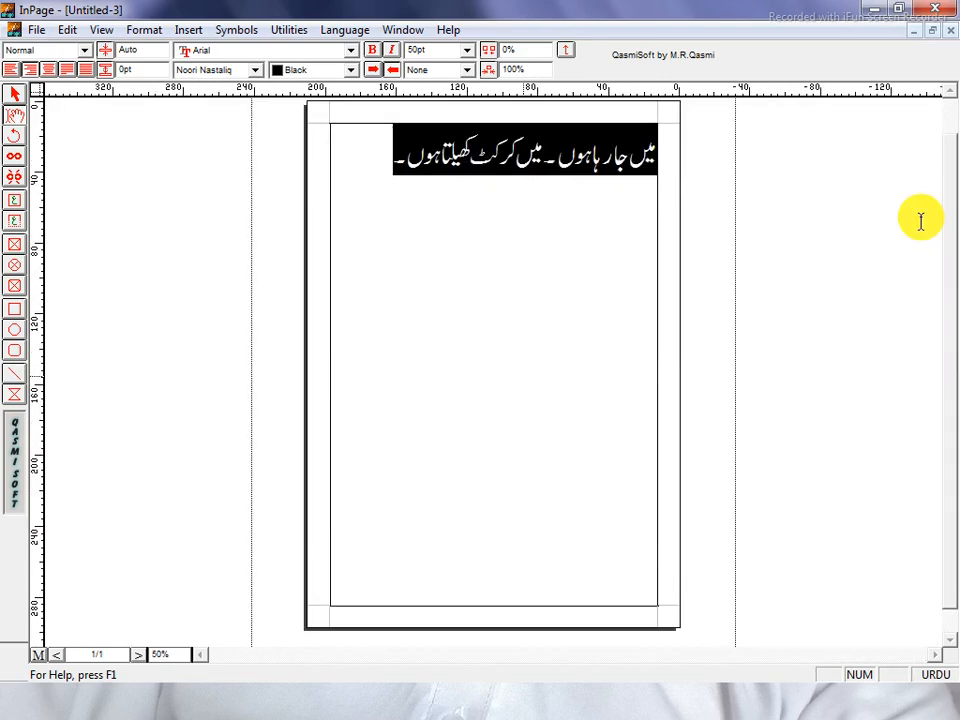
{"action": "key", "text": "ctrl+0"}
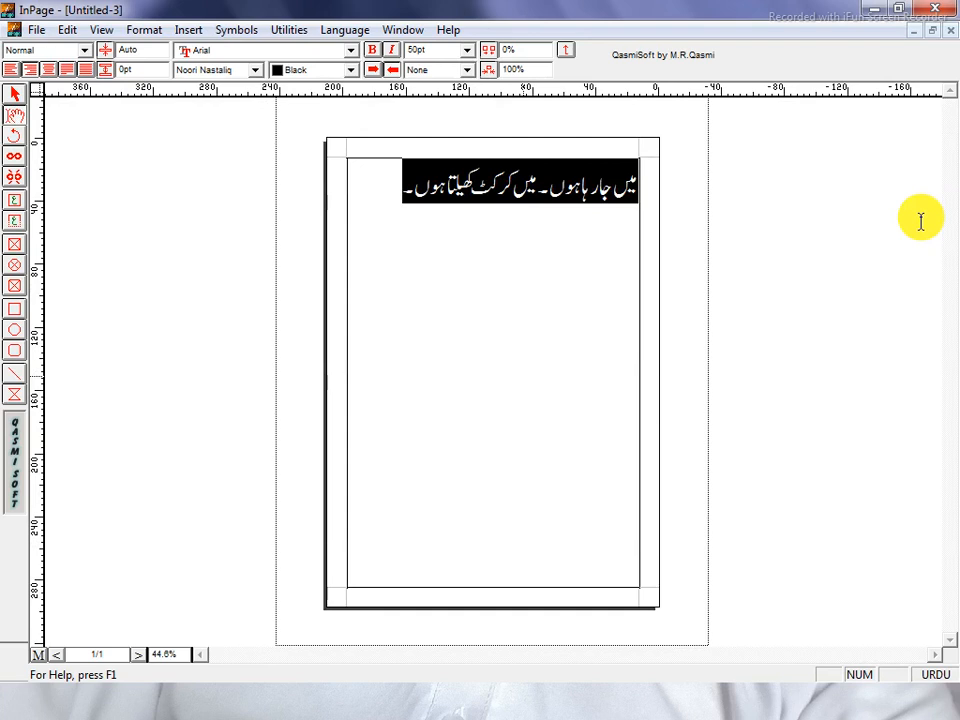
{"action": "key", "text": "ctrl+2"}
{"action": "key", "text": "ctrl+1"}
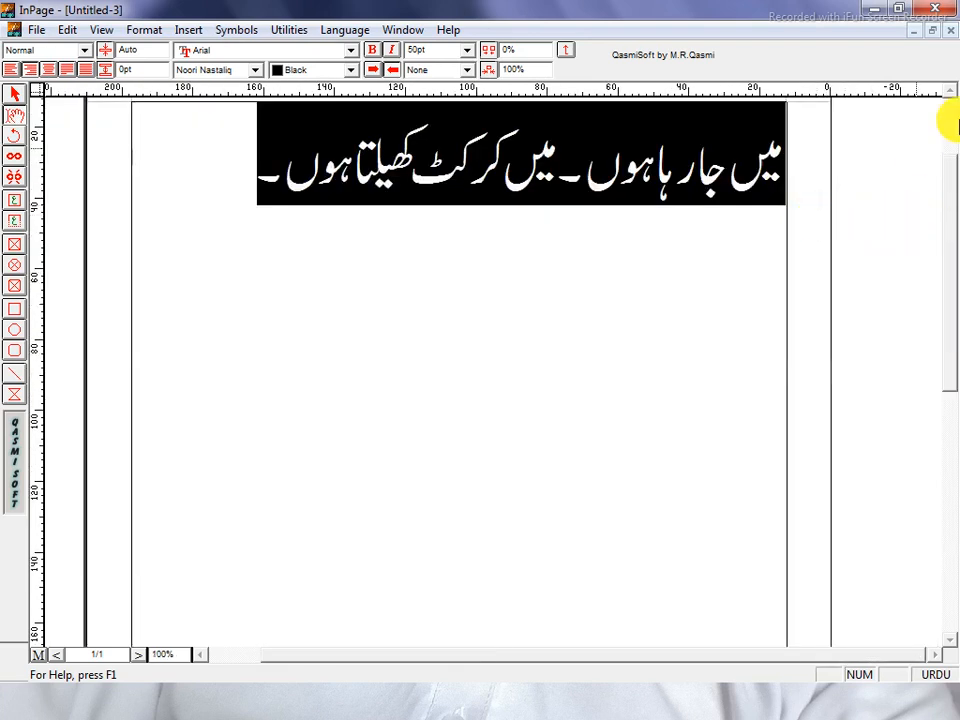
{"action": "left_click", "coordinate": [950, 91]}
{"action": "left_click", "coordinate": [950, 91]}
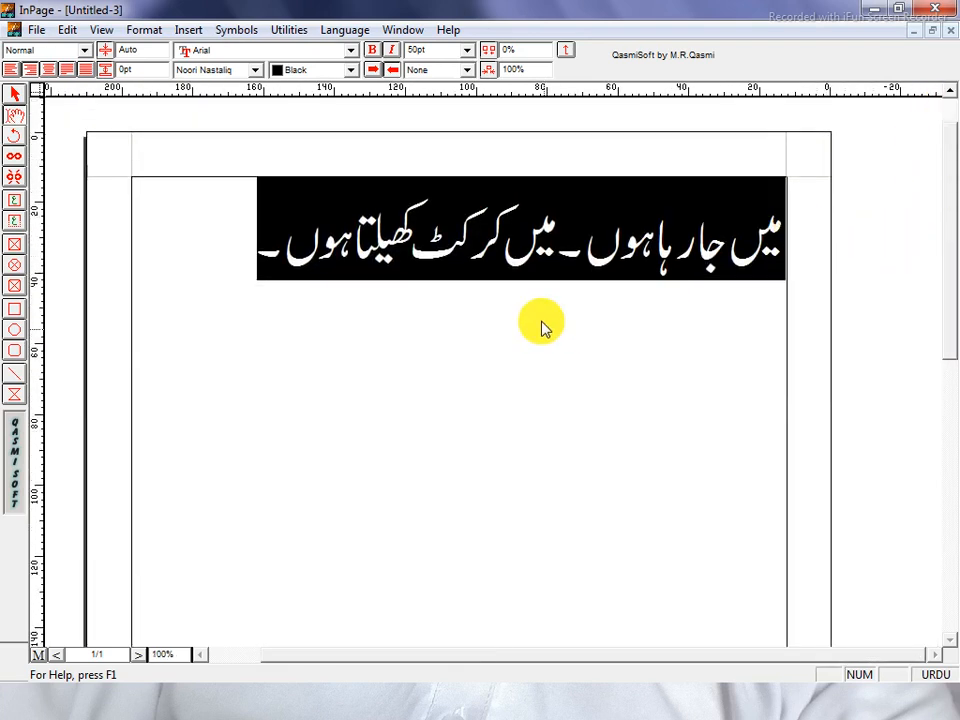
{"action": "left_click", "coordinate": [231, 253]}
{"action": "left_click_drag", "start_coordinate": [231, 253], "coordinate": [816, 264]}
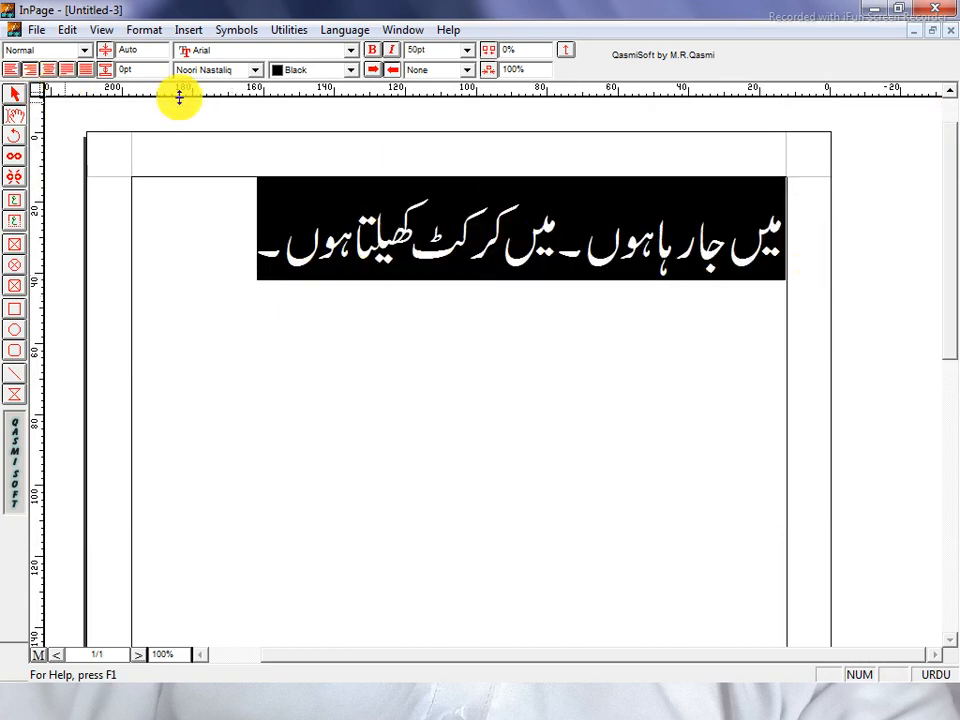
{"action": "left_click", "coordinate": [235, 72]}
{"action": "left_click", "coordinate": [240, 74]}
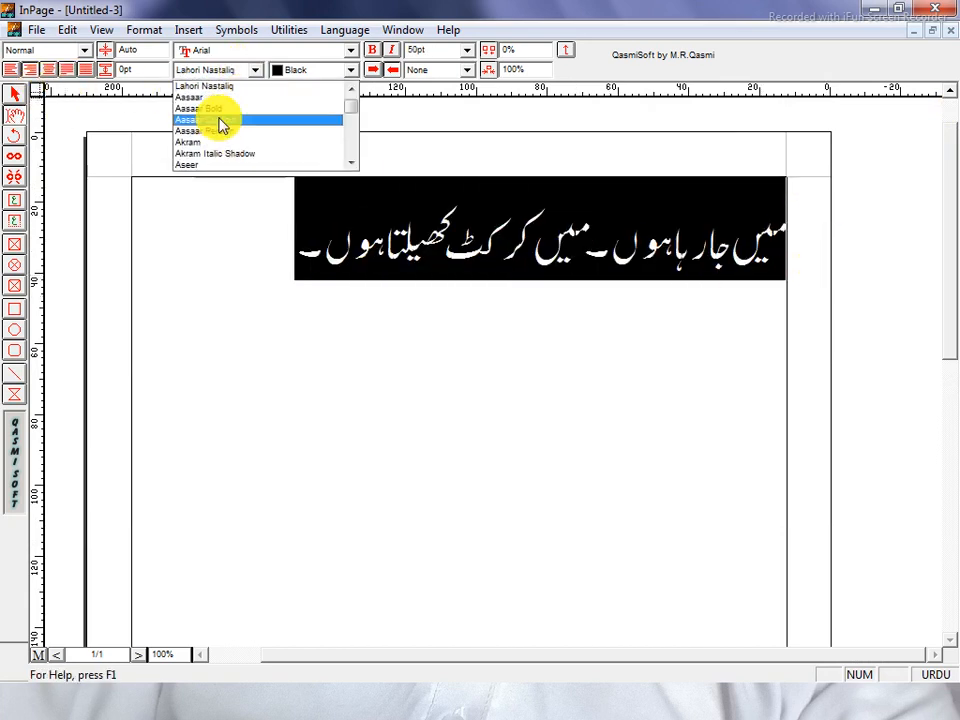
{"action": "left_click", "coordinate": [223, 122]}
{"action": "left_click", "coordinate": [232, 74]}
{"action": "left_click", "coordinate": [214, 148]}
{"action": "left_click", "coordinate": [232, 74]}
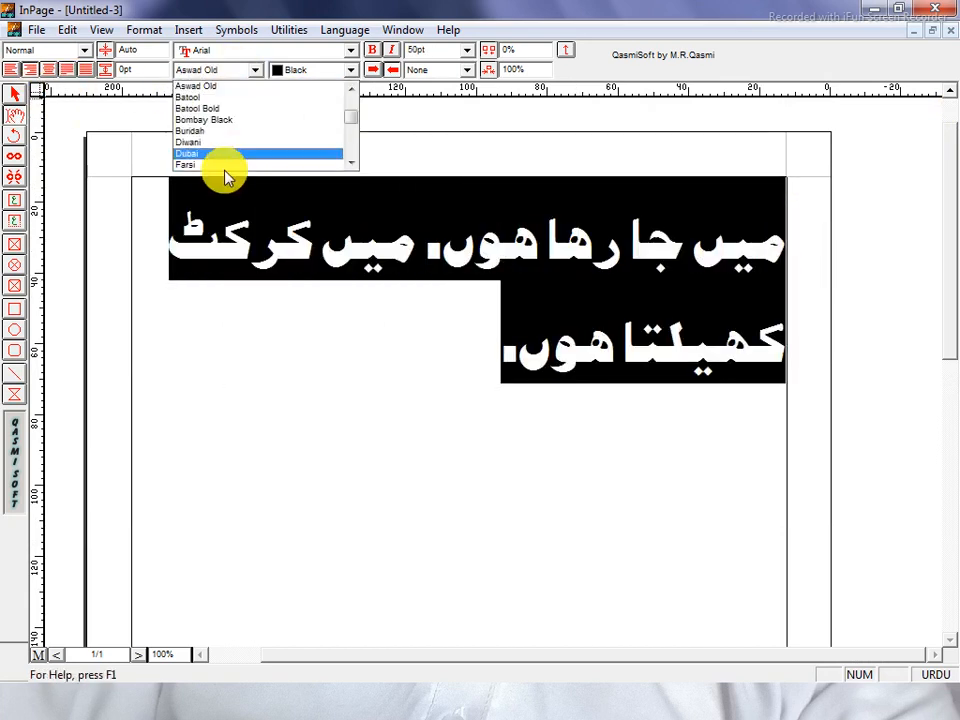
{"action": "left_click", "coordinate": [222, 160]}
{"action": "left_click", "coordinate": [240, 70]}
{"action": "scroll", "coordinate": [213, 140], "scroll_direction": "down", "scroll_amount": 3}
{"action": "left_click", "coordinate": [211, 152]}
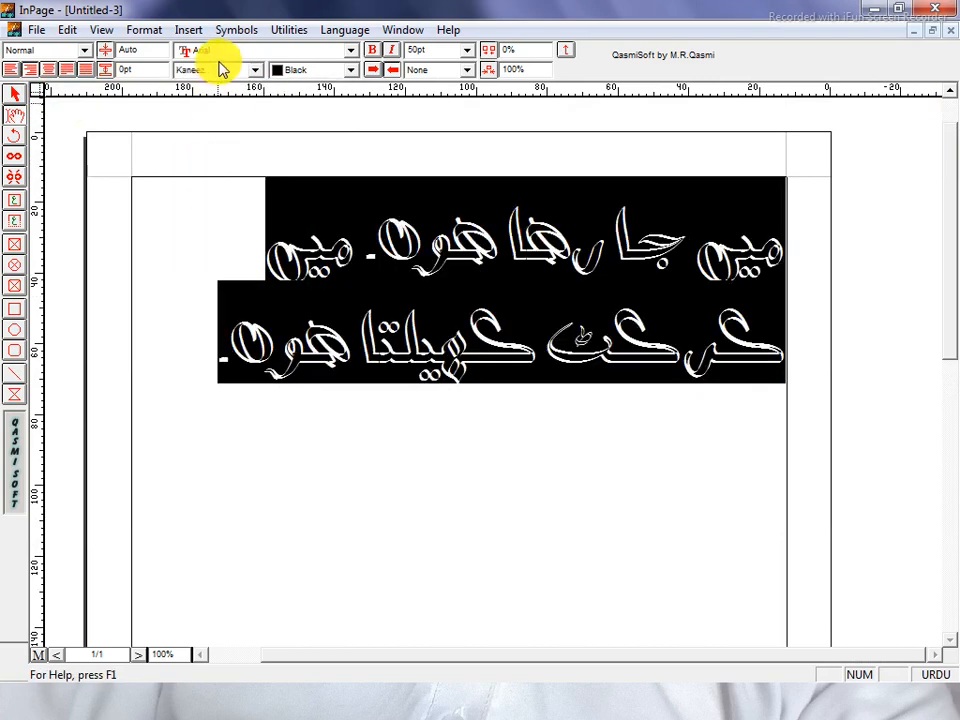
{"action": "left_click", "coordinate": [232, 70]}
{"action": "scroll", "coordinate": [225, 135], "scroll_direction": "down", "scroll_amount": 3}
{"action": "left_click", "coordinate": [219, 150]}
{"action": "left_click", "coordinate": [233, 72]}
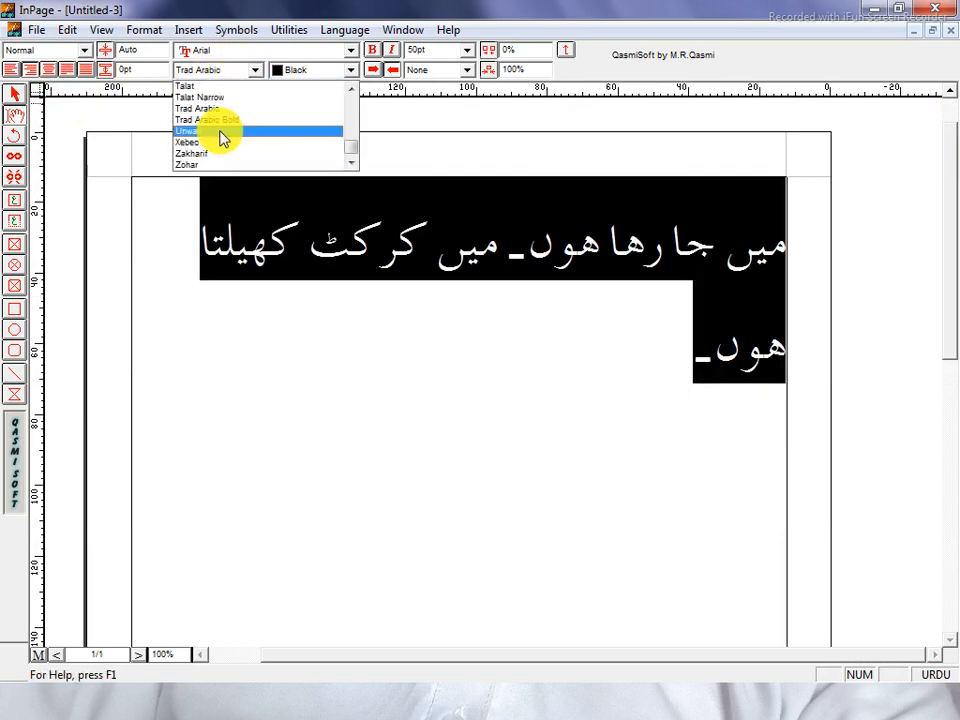
{"action": "left_click", "coordinate": [220, 131]}
{"action": "left_click", "coordinate": [235, 74]}
{"action": "left_click", "coordinate": [225, 143]}
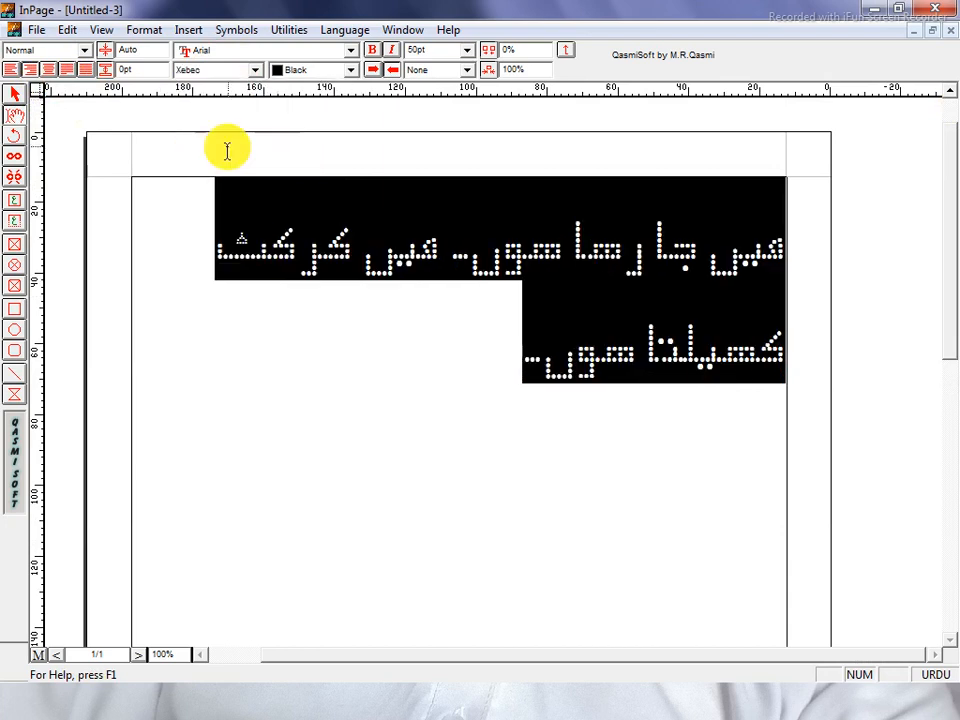
{"action": "left_click", "coordinate": [232, 70]}
{"action": "scroll", "coordinate": [245, 92], "scroll_direction": "up", "scroll_amount": 10}
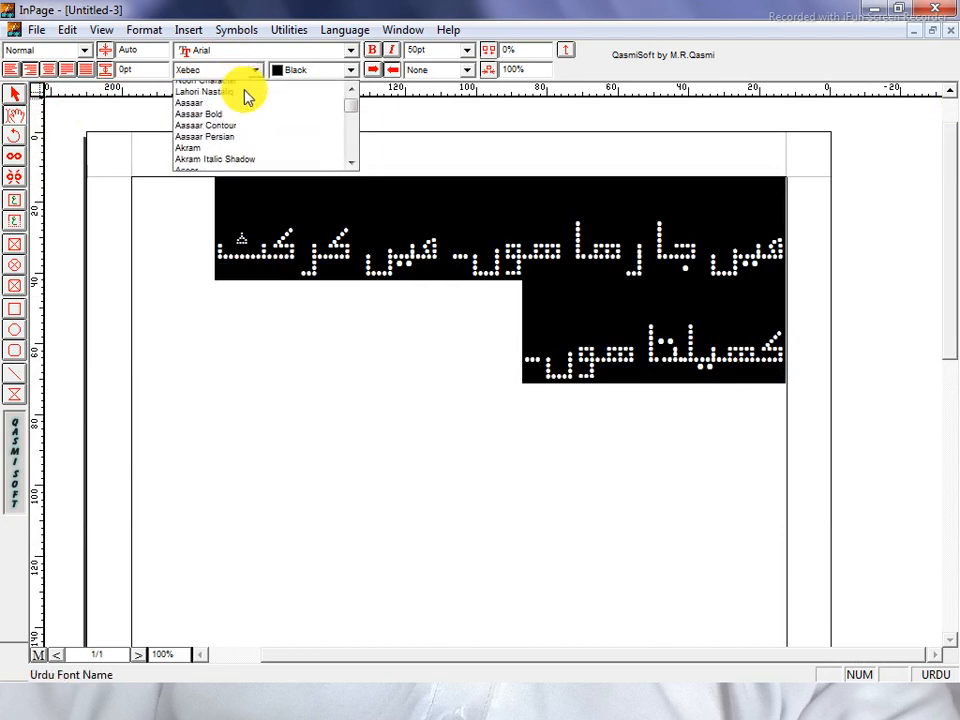
{"action": "left_click", "coordinate": [246, 88]}
{"action": "left_click", "coordinate": [321, 236]}
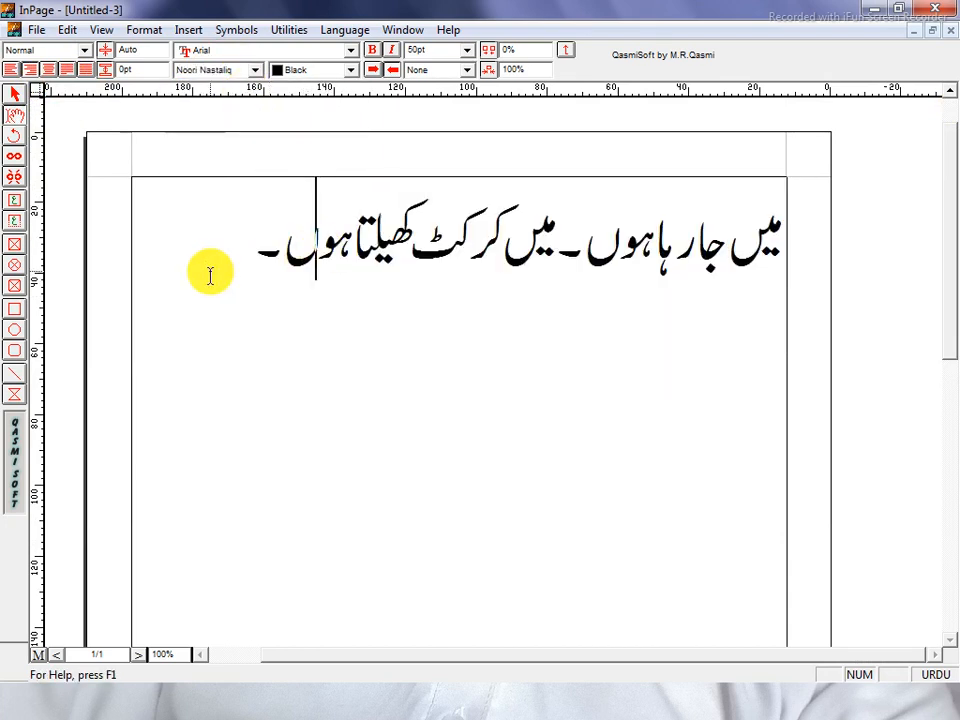
{"action": "left_click_drag", "start_coordinate": [212, 272], "coordinate": [904, 280]}
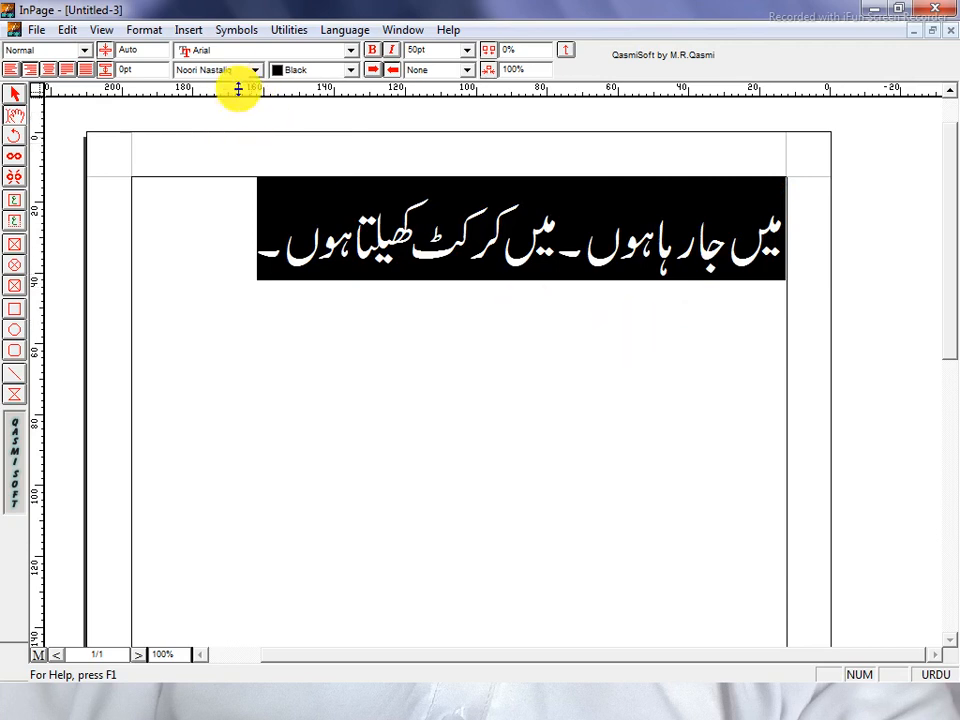
Colour the Urdu line red, then cyan, and finally blue.
{"action": "left_click", "coordinate": [320, 76]}
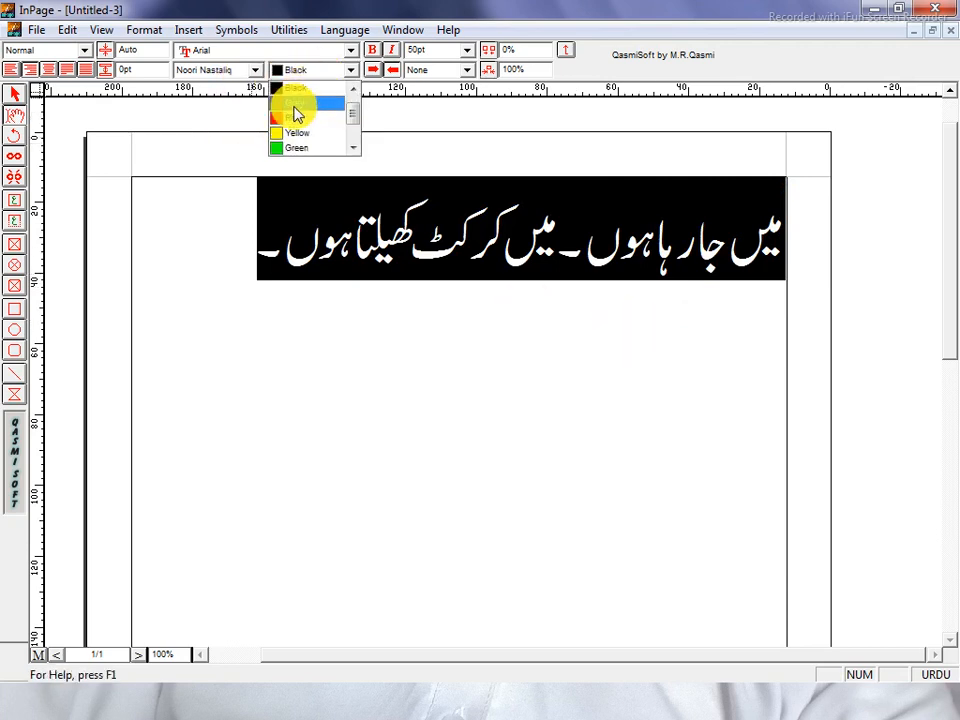
{"action": "left_click", "coordinate": [300, 106]}
{"action": "left_click", "coordinate": [190, 245]}
{"action": "left_click_drag", "start_coordinate": [190, 245], "coordinate": [786, 246]}
{"action": "left_click", "coordinate": [320, 72]}
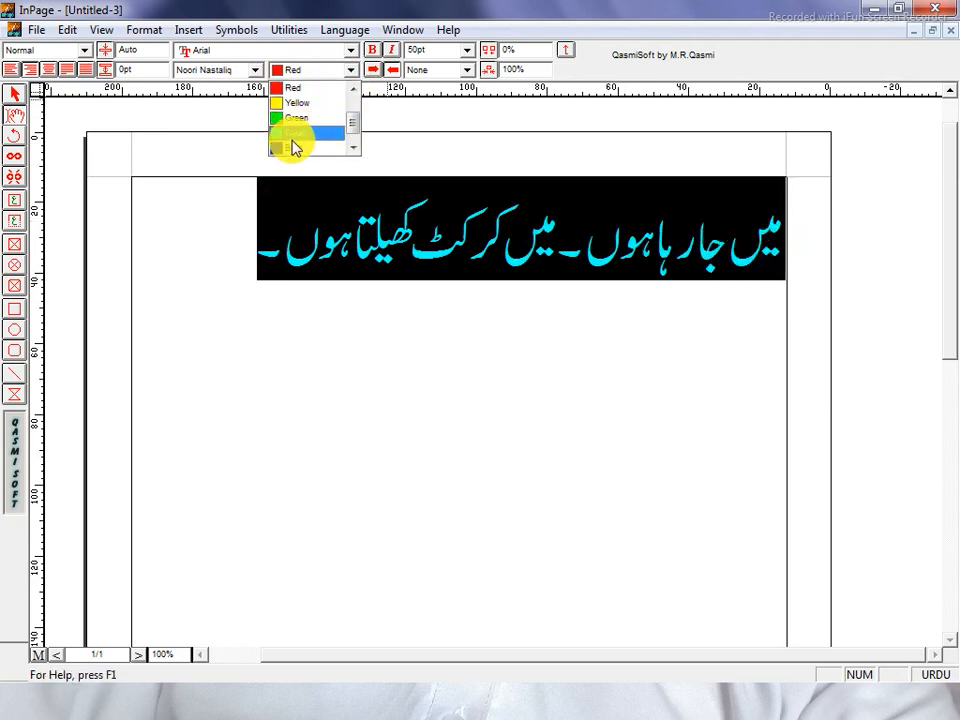
{"action": "left_click", "coordinate": [296, 133]}
{"action": "left_click_drag", "start_coordinate": [208, 234], "coordinate": [785, 248]}
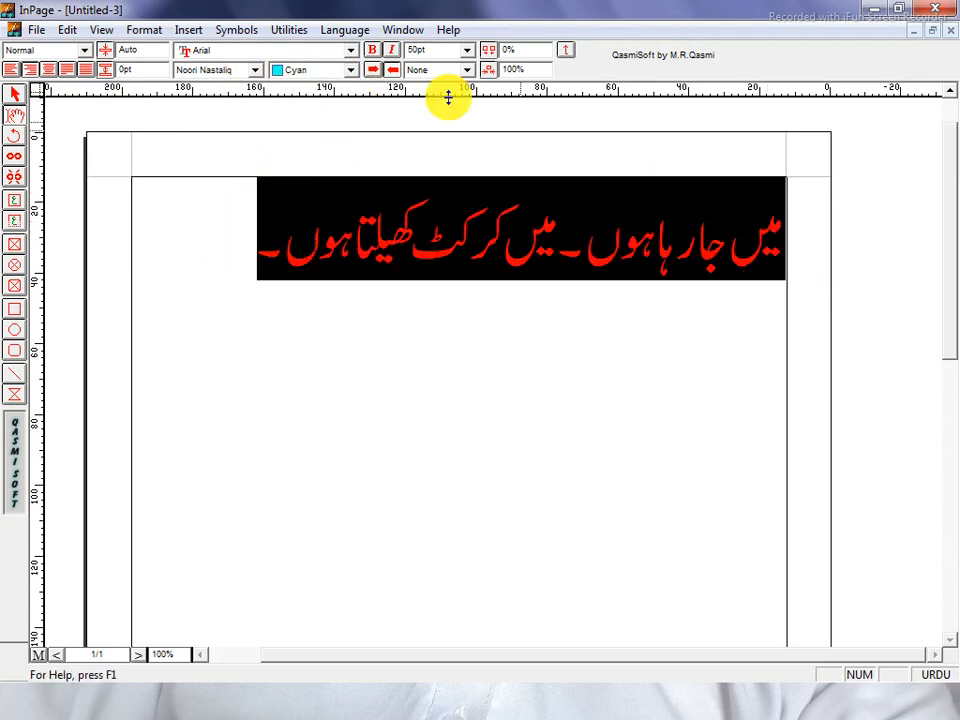
{"action": "left_click", "coordinate": [350, 70]}
{"action": "left_click", "coordinate": [298, 133]}
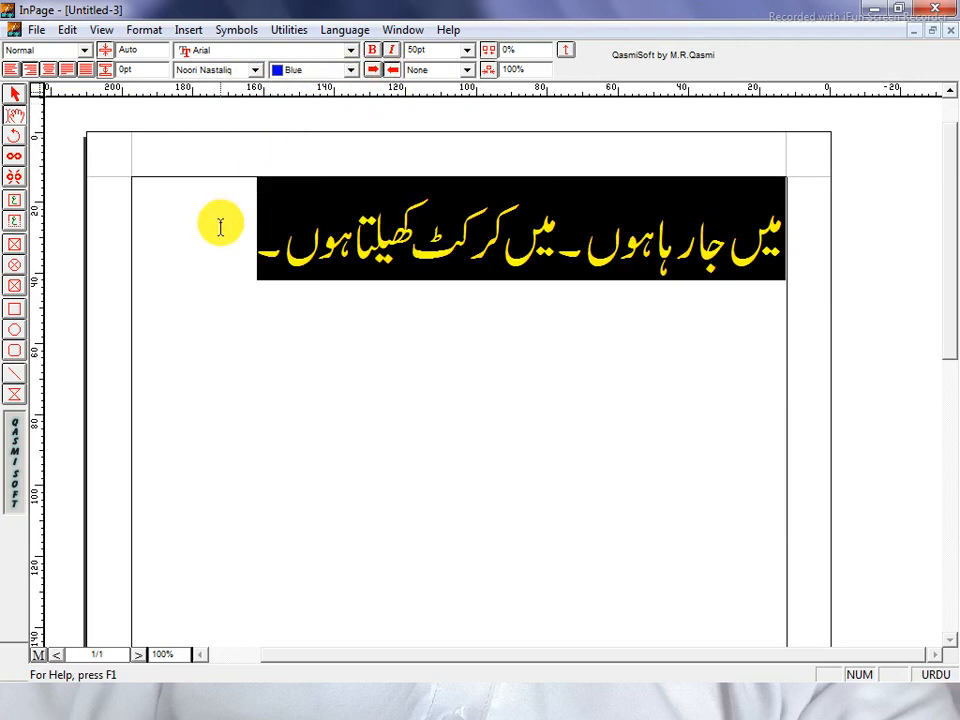
{"action": "left_click_drag", "start_coordinate": [221, 223], "coordinate": [846, 264]}
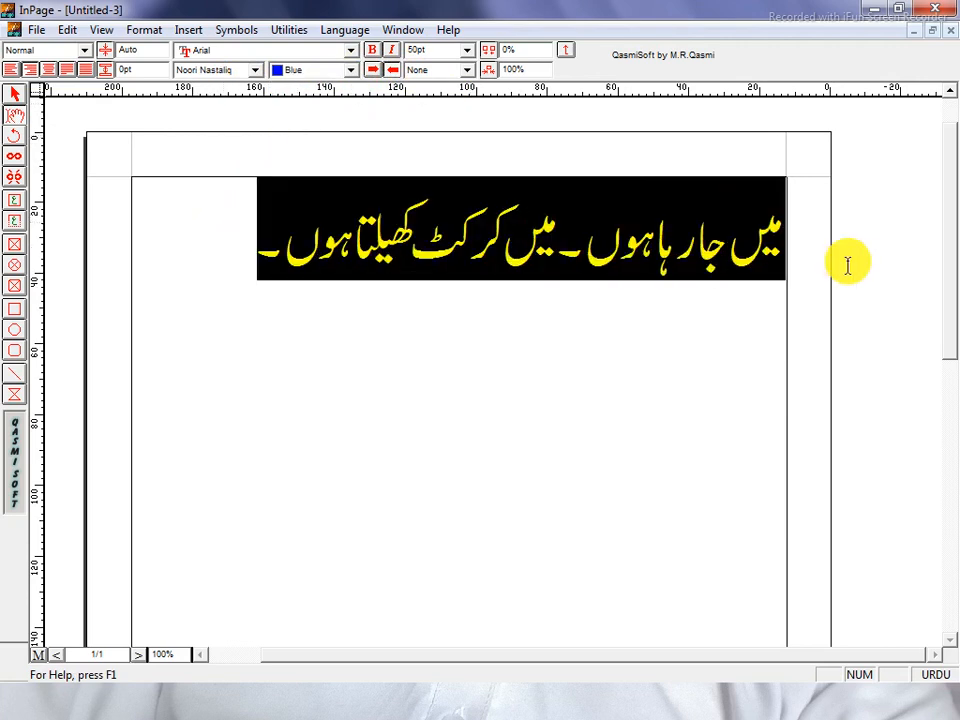
Make the Urdu line bold, trying italic and left-to-right ordering before reverting both.
{"action": "left_click", "coordinate": [373, 55]}
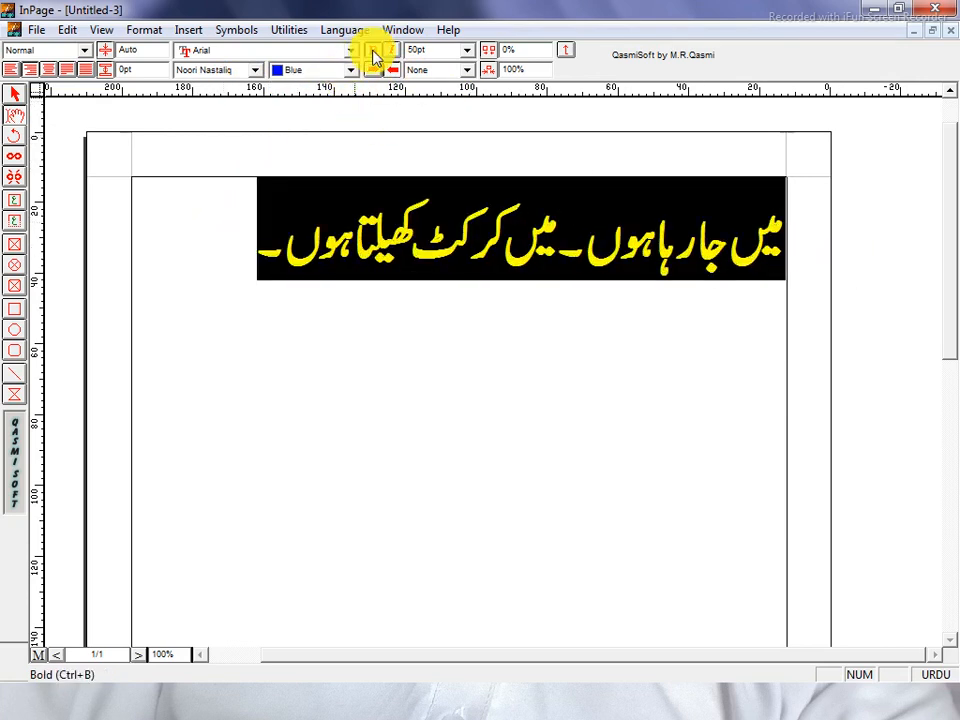
{"action": "left_click", "coordinate": [391, 51]}
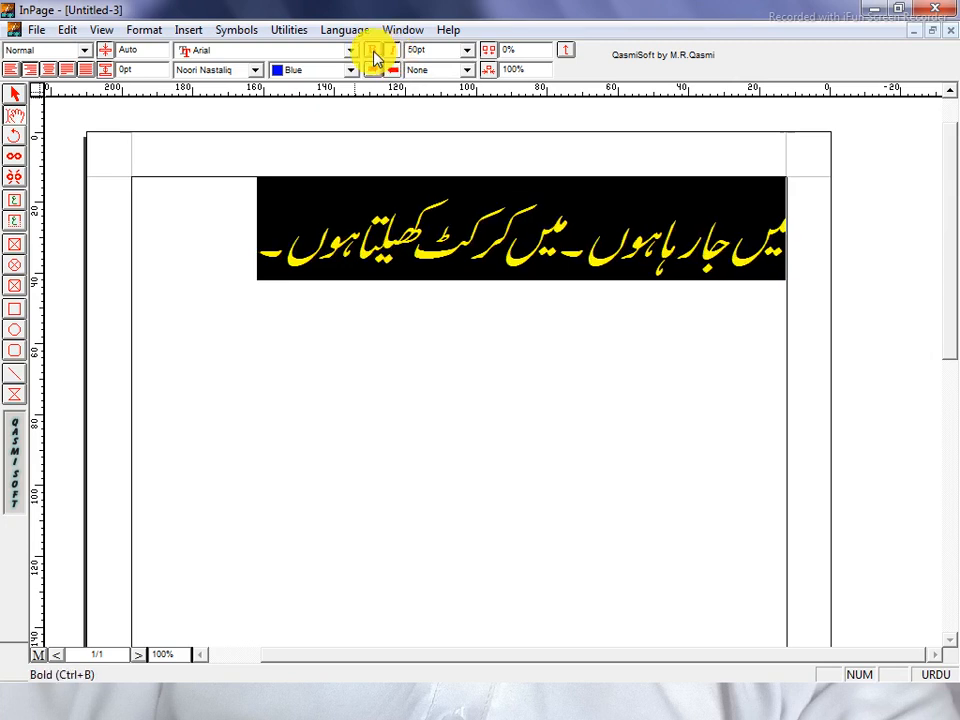
{"action": "left_click", "coordinate": [395, 53]}
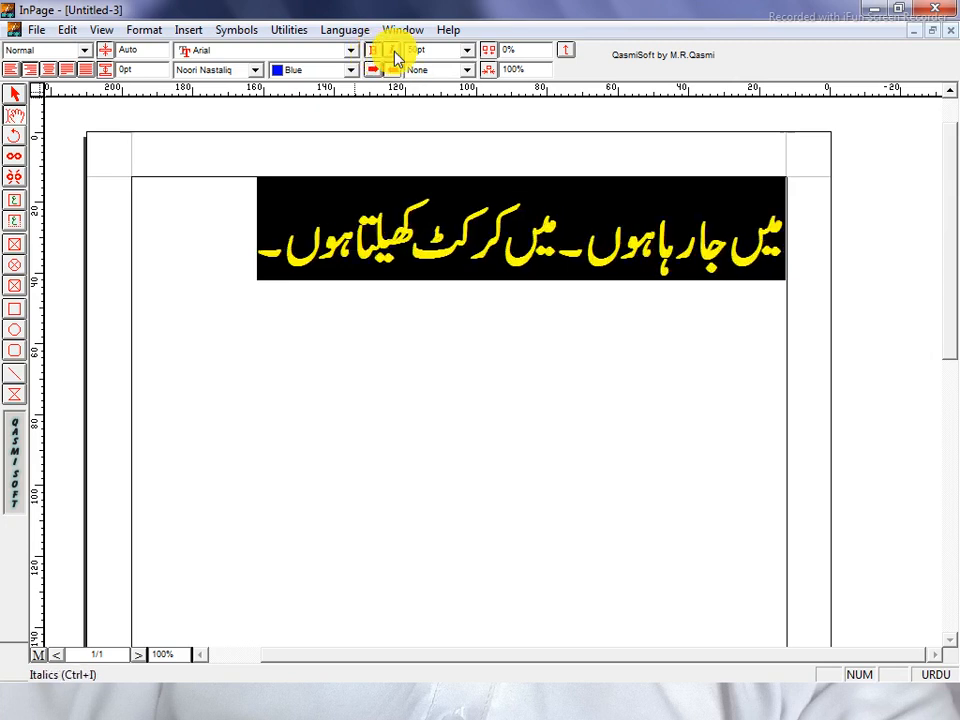
{"action": "left_click", "coordinate": [395, 53]}
{"action": "left_click", "coordinate": [395, 53]}
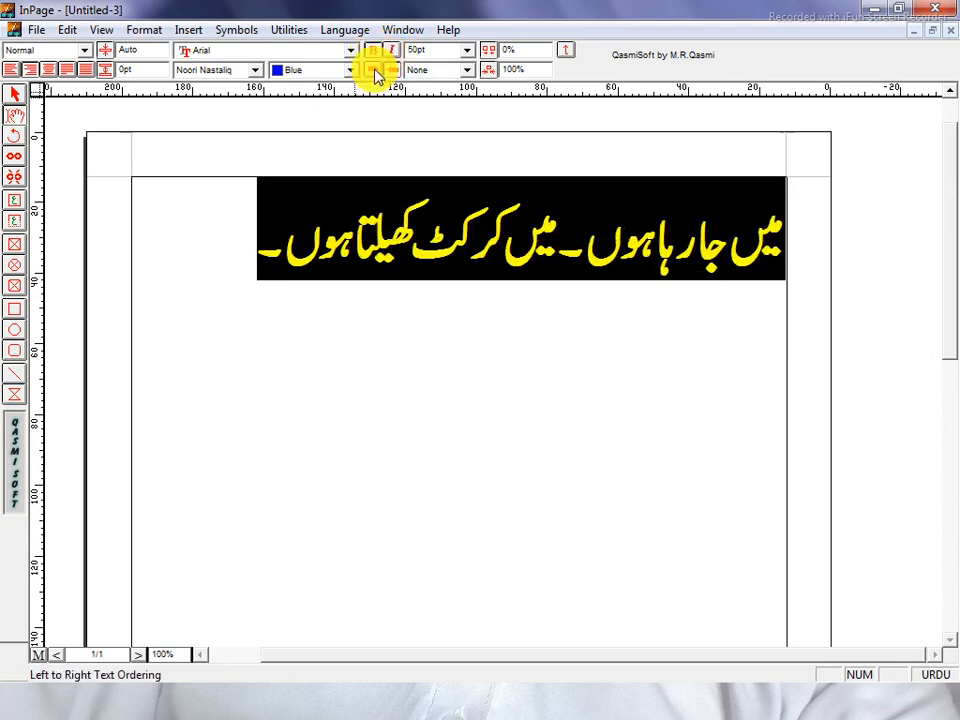
{"action": "left_click", "coordinate": [375, 73]}
{"action": "left_click", "coordinate": [395, 73]}
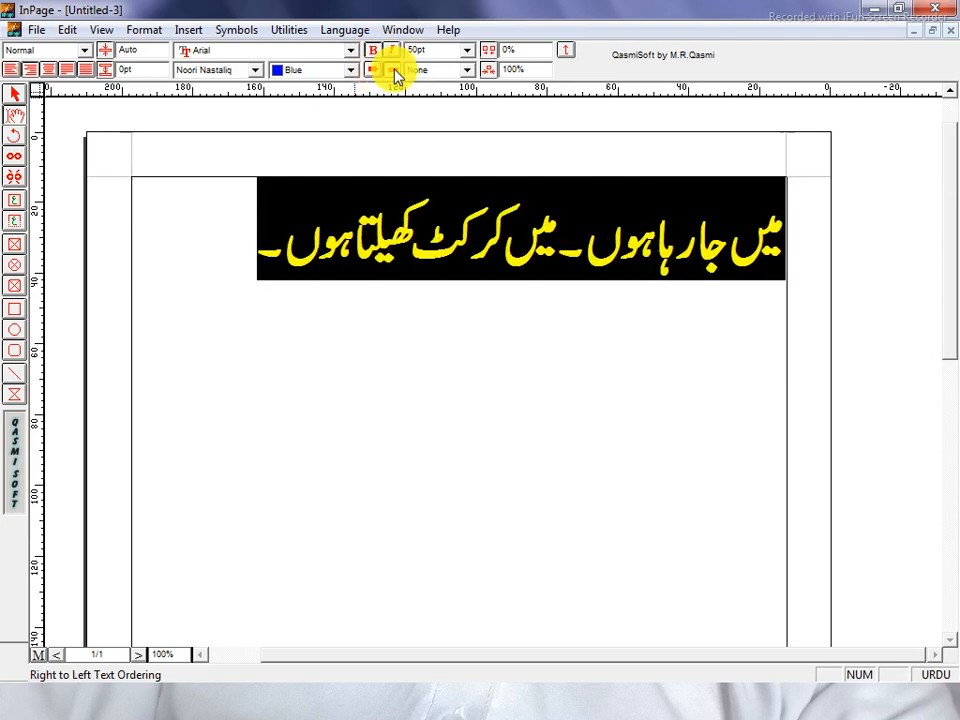
Try single underline, double underline, overline and box styles on the Urdu line.
{"action": "left_click", "coordinate": [466, 70]}
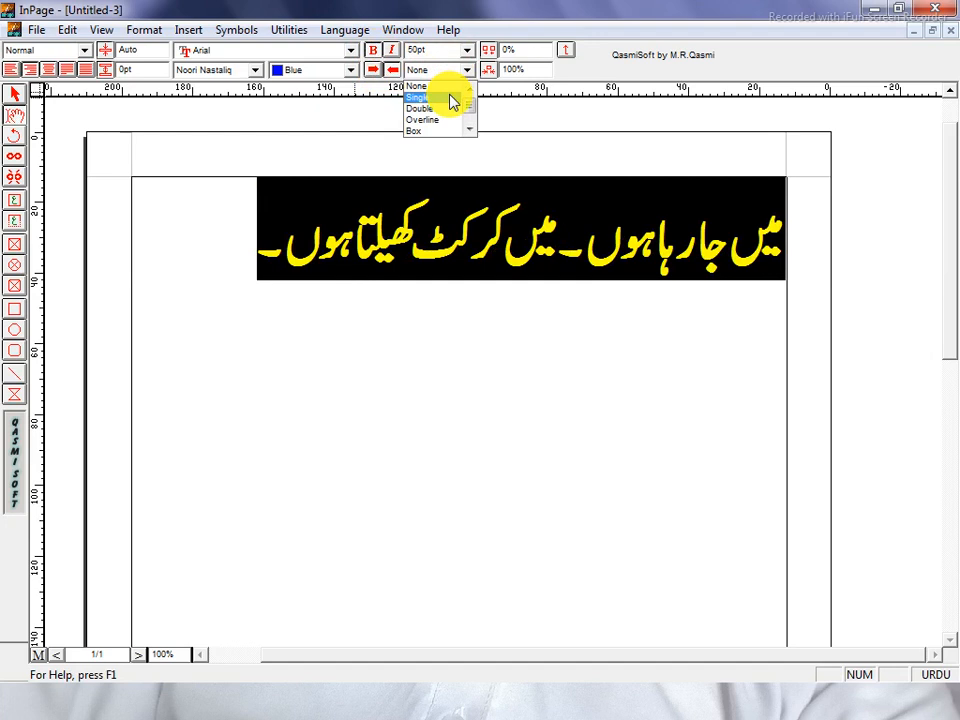
{"action": "left_click", "coordinate": [452, 97]}
{"action": "left_click", "coordinate": [466, 70]}
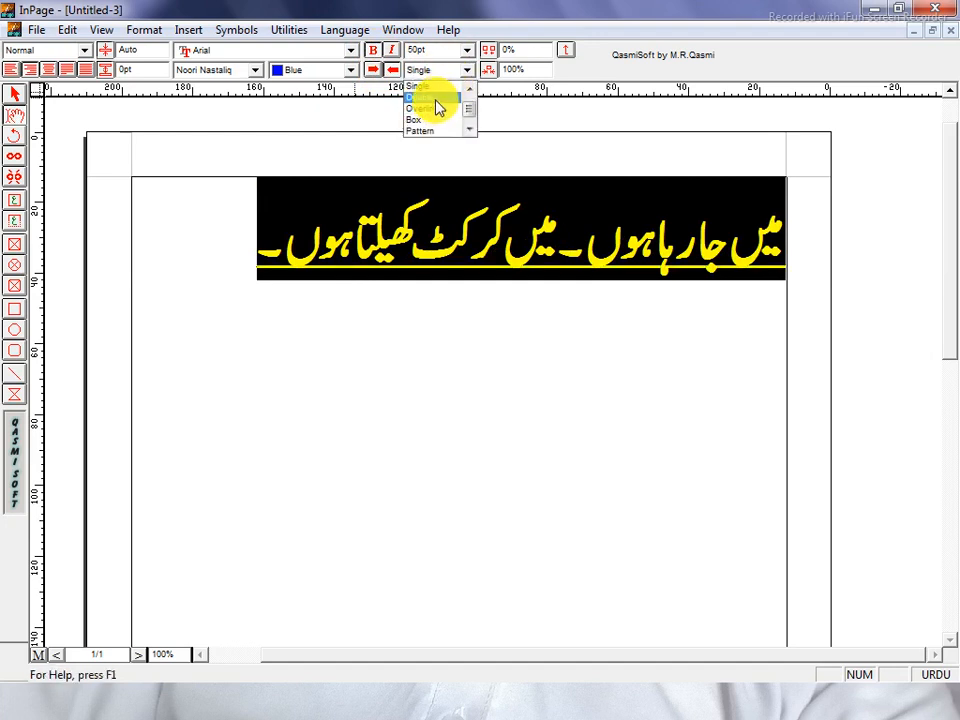
{"action": "left_click", "coordinate": [436, 105]}
{"action": "left_click", "coordinate": [439, 71]}
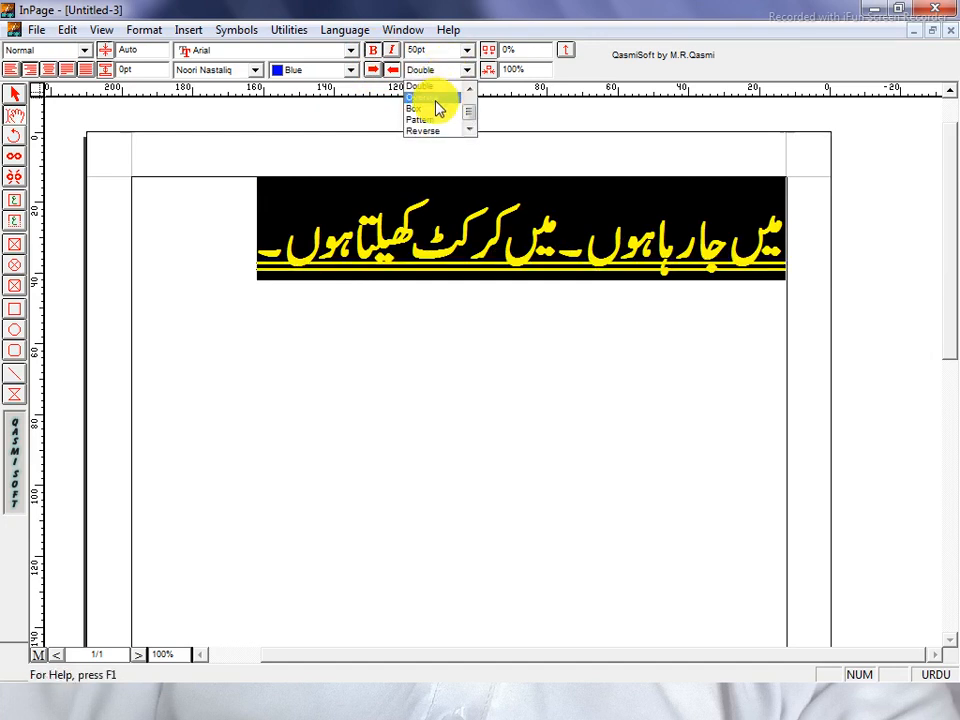
{"action": "left_click", "coordinate": [440, 98]}
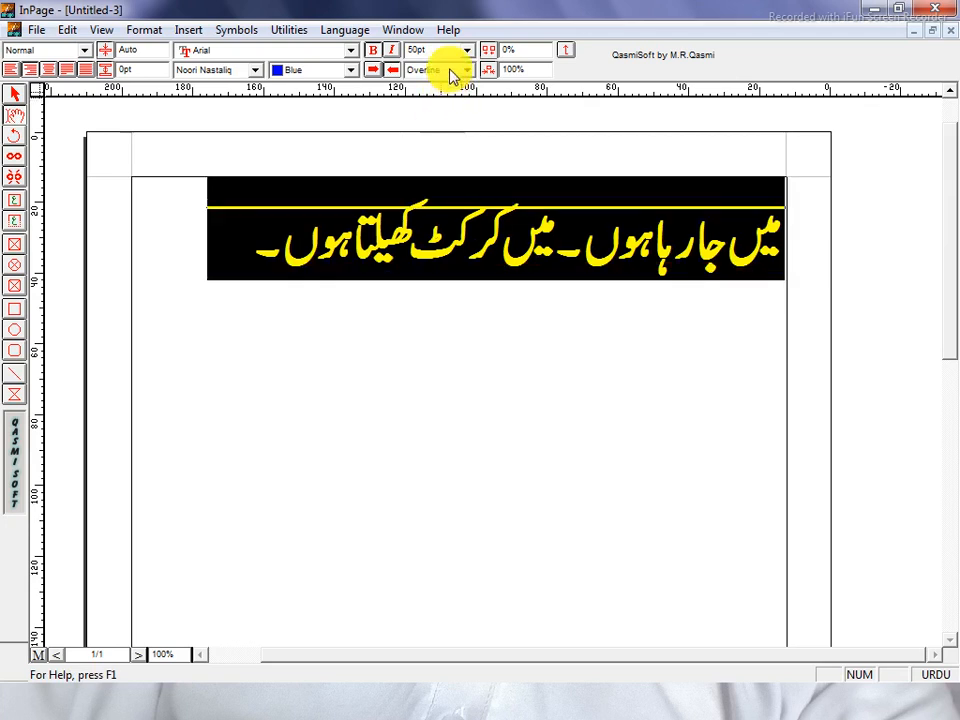
{"action": "left_click", "coordinate": [452, 72]}
{"action": "left_click", "coordinate": [428, 107]}
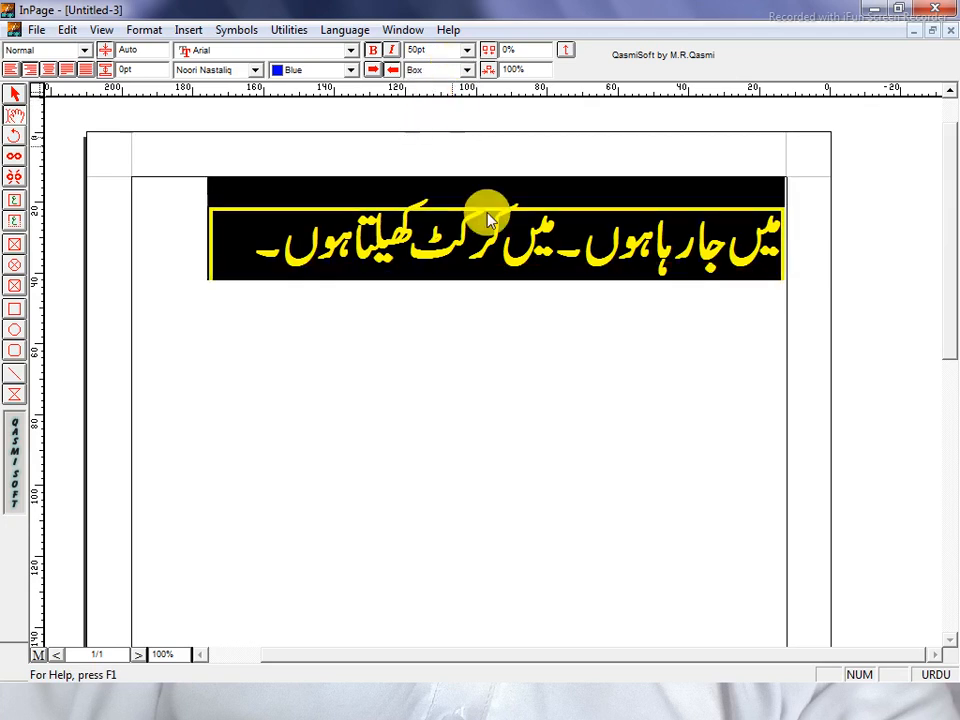
Try the grey pattern and reverse text styles on the Urdu line.
{"action": "left_click_drag", "start_coordinate": [193, 268], "coordinate": [793, 240]}
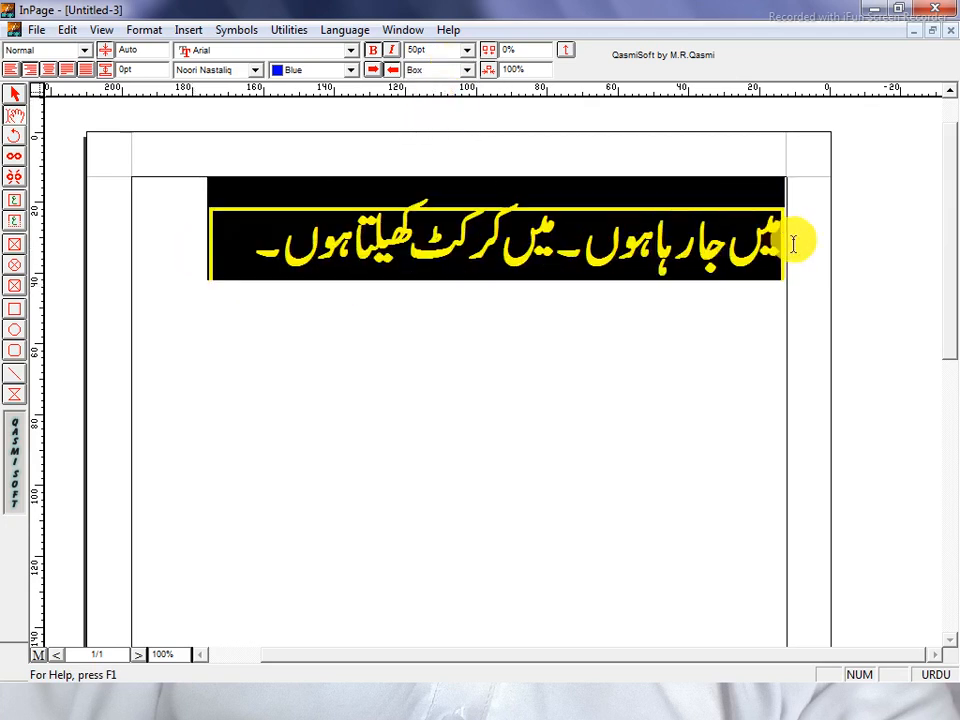
{"action": "left_click", "coordinate": [455, 72]}
{"action": "left_click", "coordinate": [428, 127]}
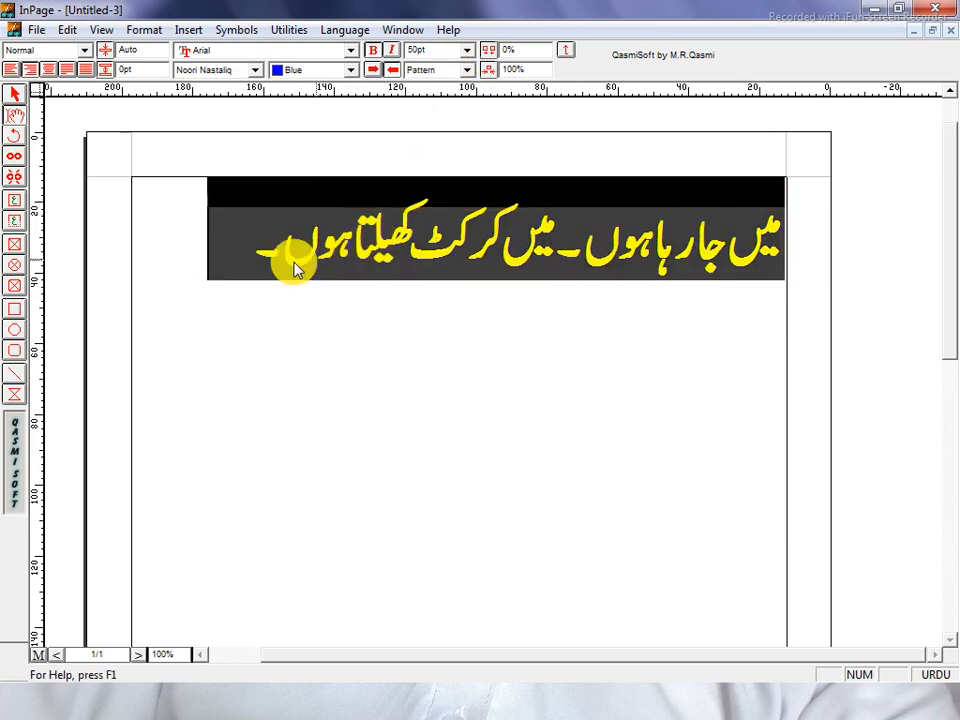
{"action": "left_click_drag", "start_coordinate": [221, 249], "coordinate": [825, 214]}
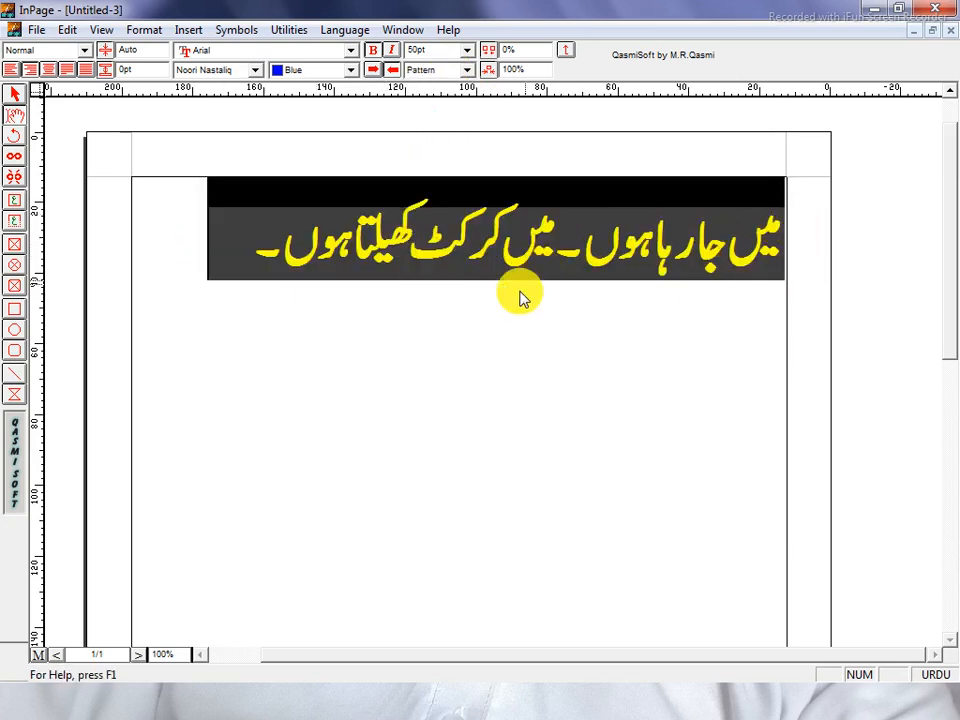
{"action": "left_click", "coordinate": [248, 240]}
{"action": "left_click_drag", "start_coordinate": [248, 240], "coordinate": [879, 193]}
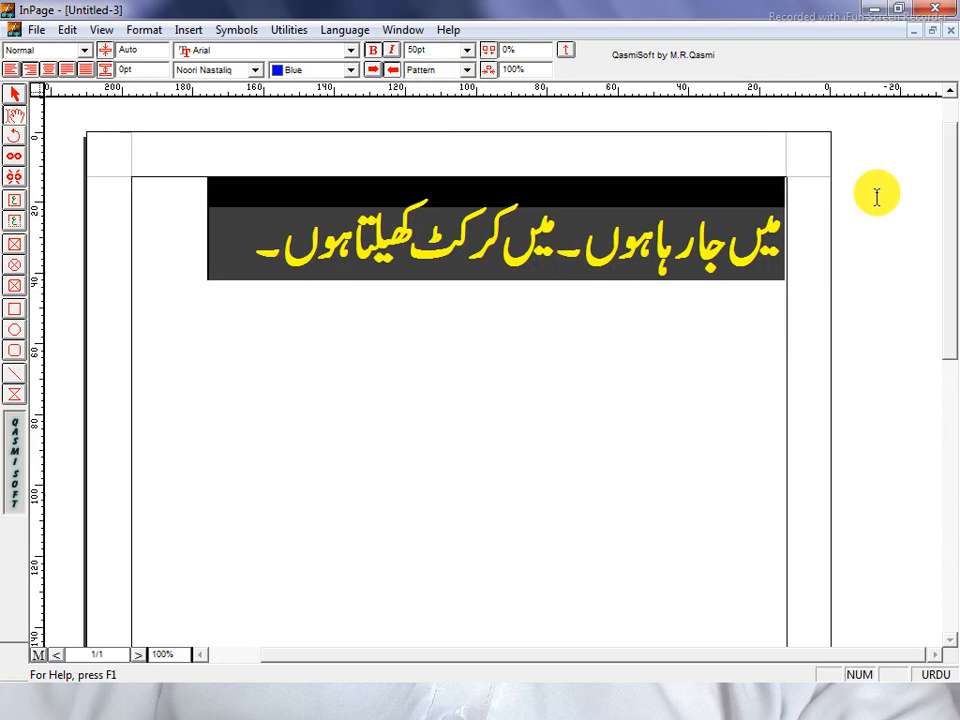
{"action": "left_click", "coordinate": [455, 70]}
{"action": "left_click", "coordinate": [433, 132]}
{"action": "left_click", "coordinate": [294, 292]}
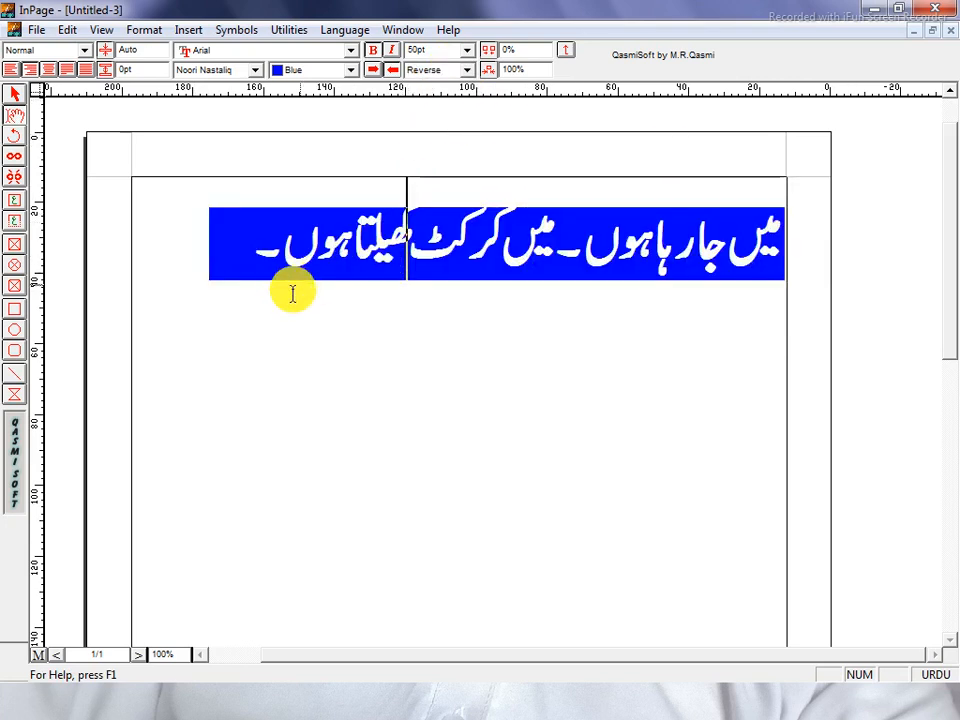
{"action": "left_click_drag", "start_coordinate": [199, 240], "coordinate": [821, 231]}
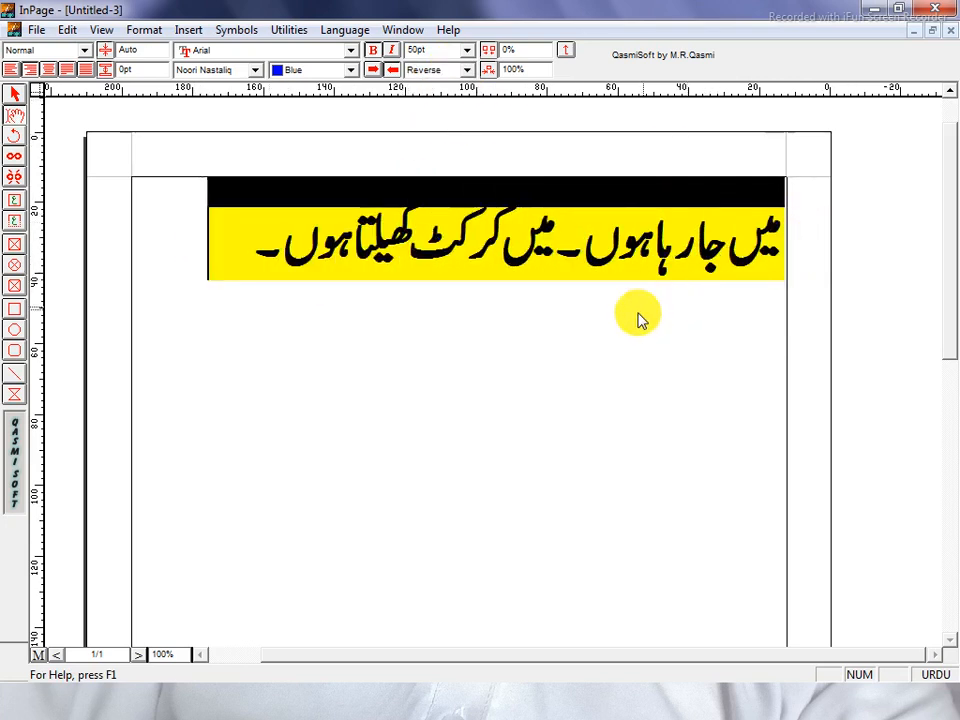
{"action": "left_click", "coordinate": [276, 262]}
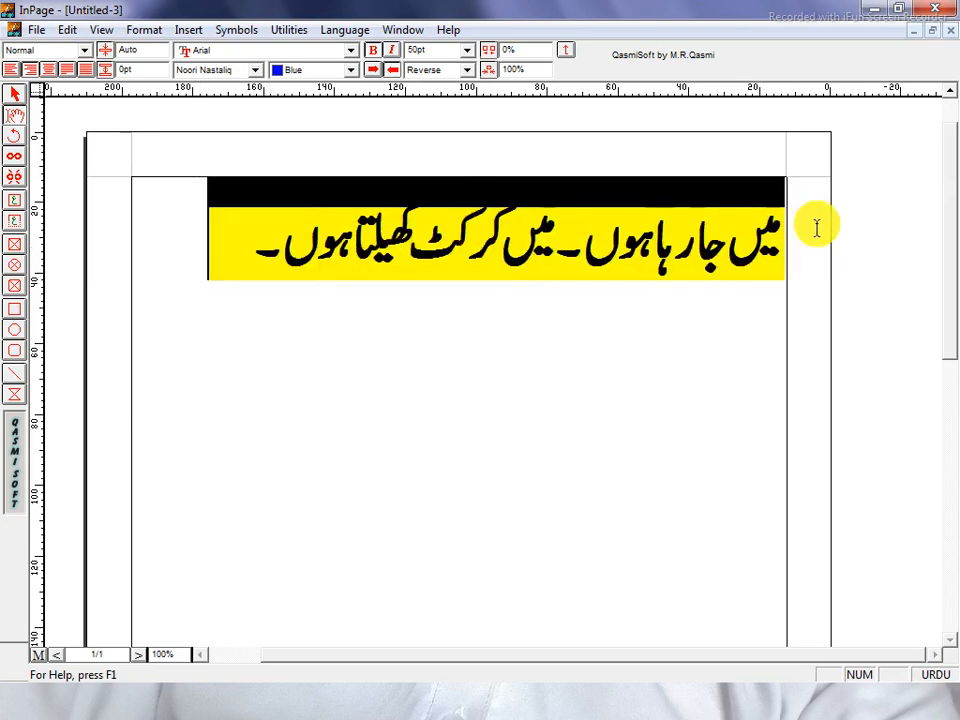
Make the Urdu line green and set its text style back to None.
{"action": "left_click", "coordinate": [288, 70]}
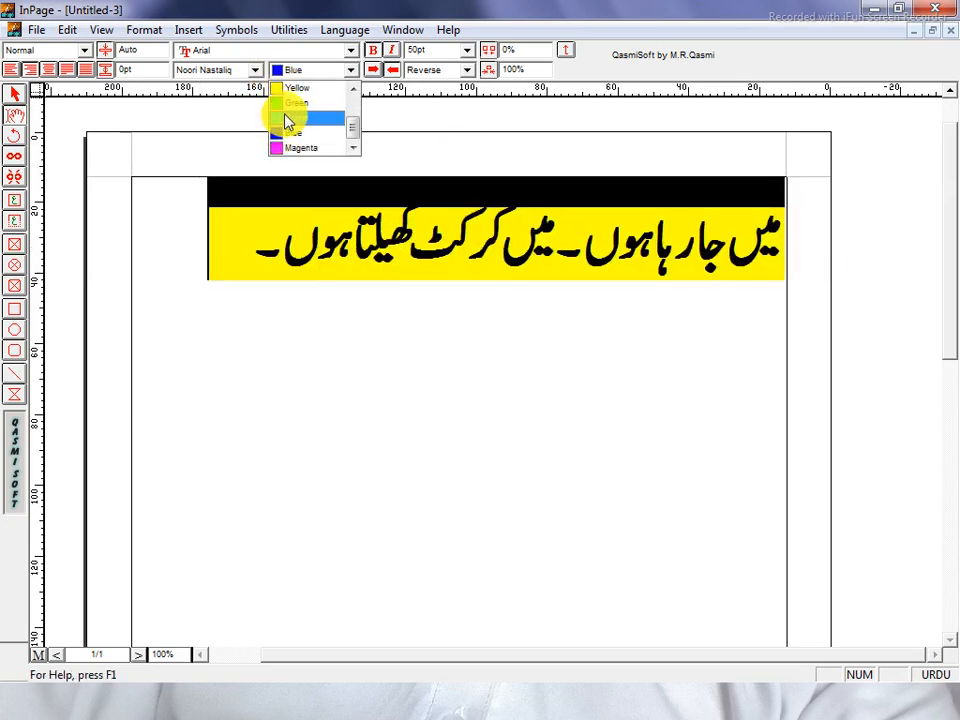
{"action": "left_click", "coordinate": [296, 104]}
{"action": "left_click", "coordinate": [199, 245]}
{"action": "left_click_drag", "start_coordinate": [180, 241], "coordinate": [836, 259]}
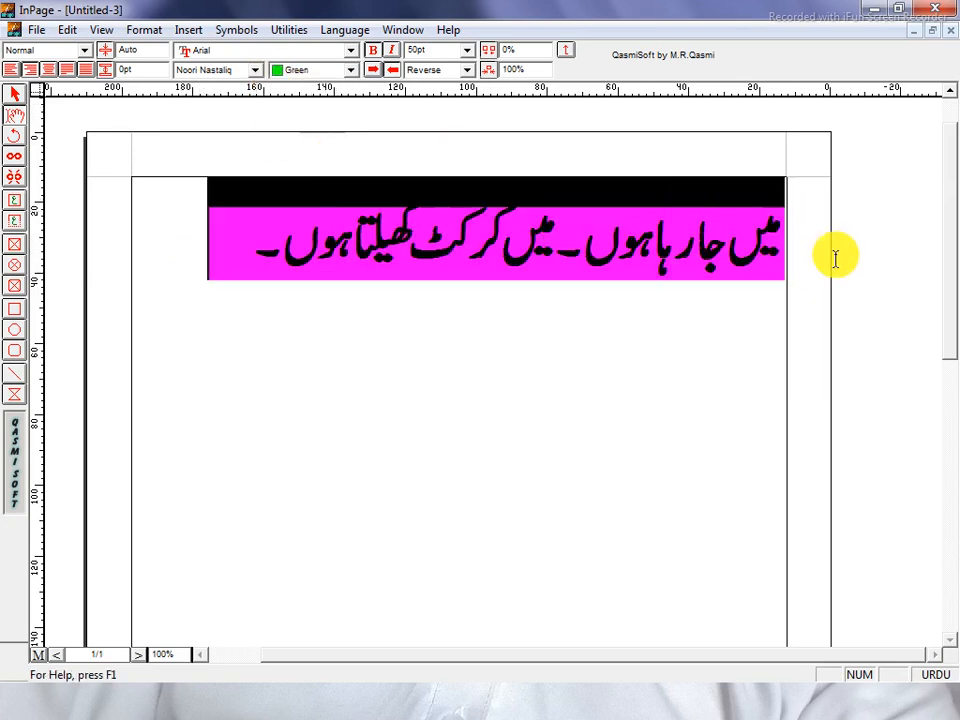
{"action": "left_click", "coordinate": [456, 72]}
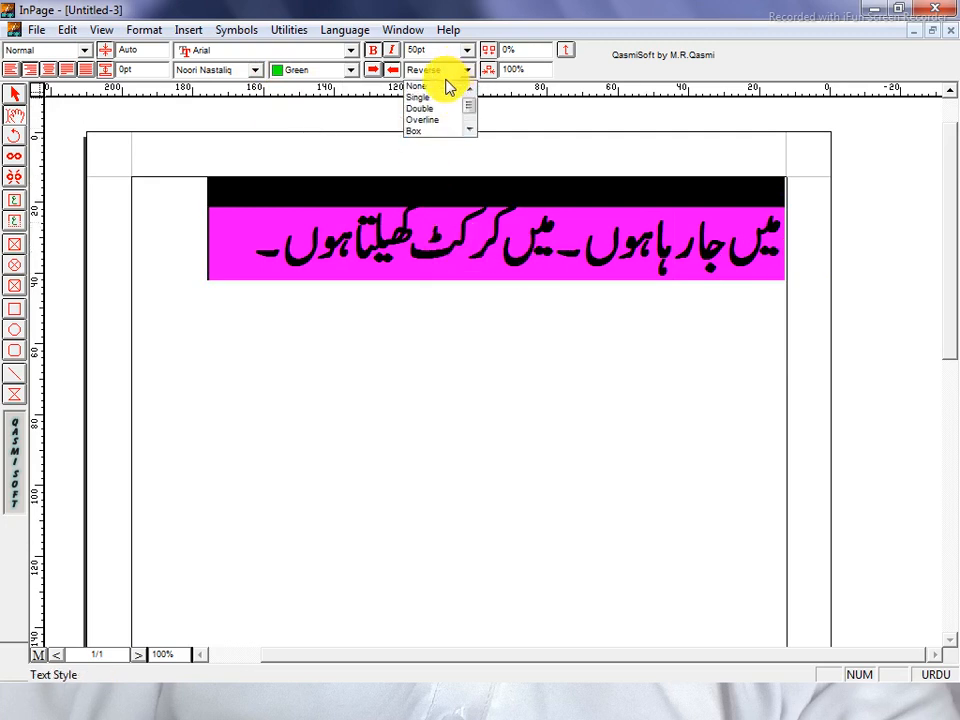
{"action": "left_click", "coordinate": [436, 87]}
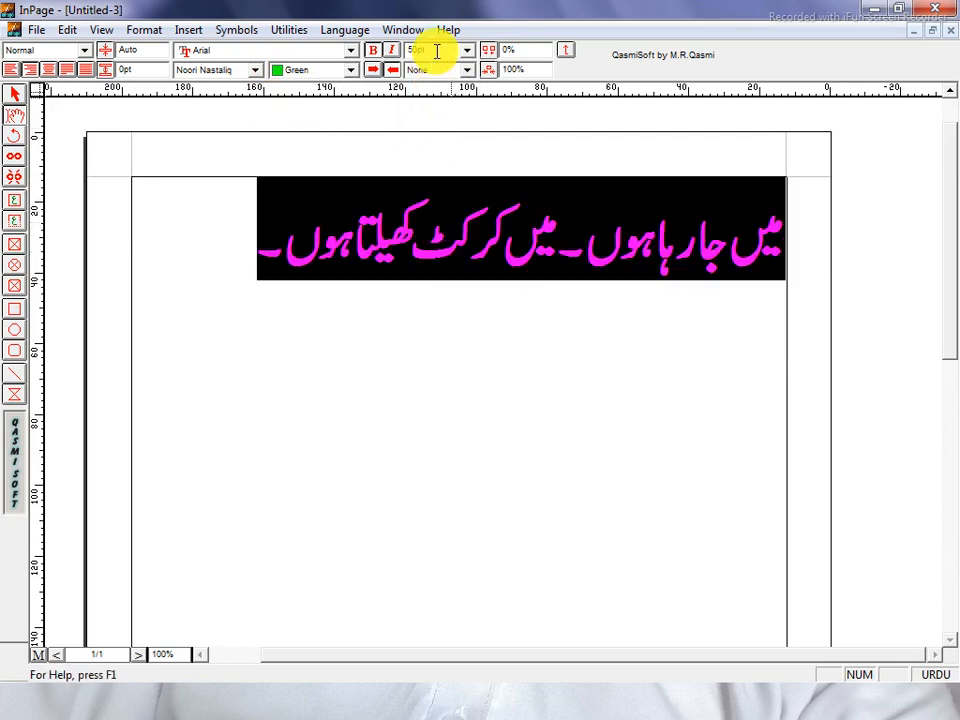
Try font sizes 100pt and 20pt on the Urdu line, settling on 30pt.
{"action": "left_click", "coordinate": [436, 50]}
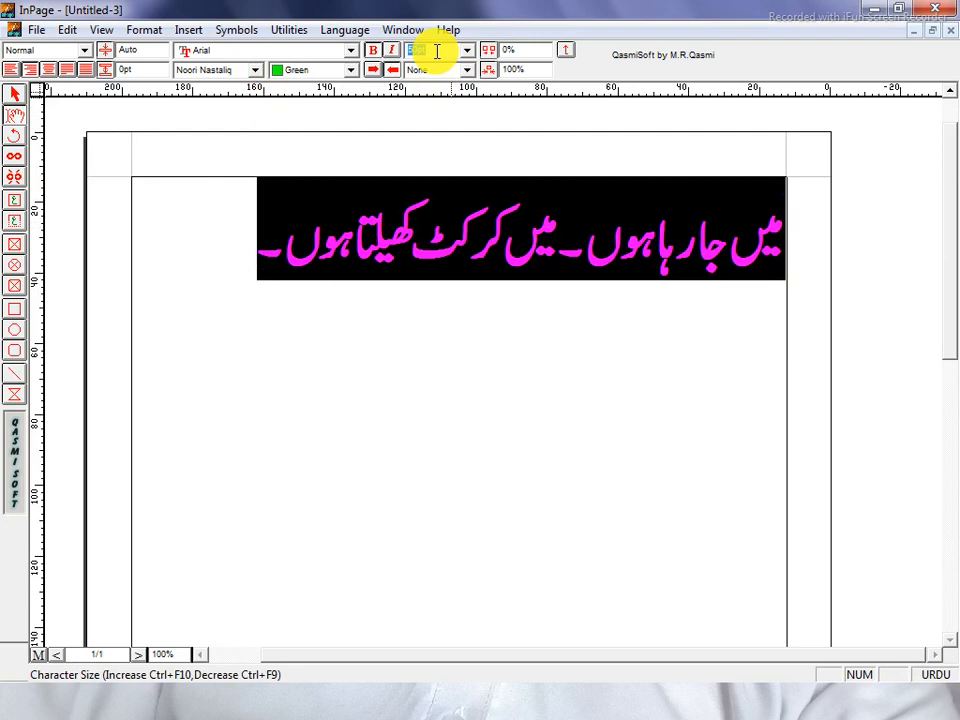
{"action": "type", "text": "100"}
{"action": "key", "text": "Return"}
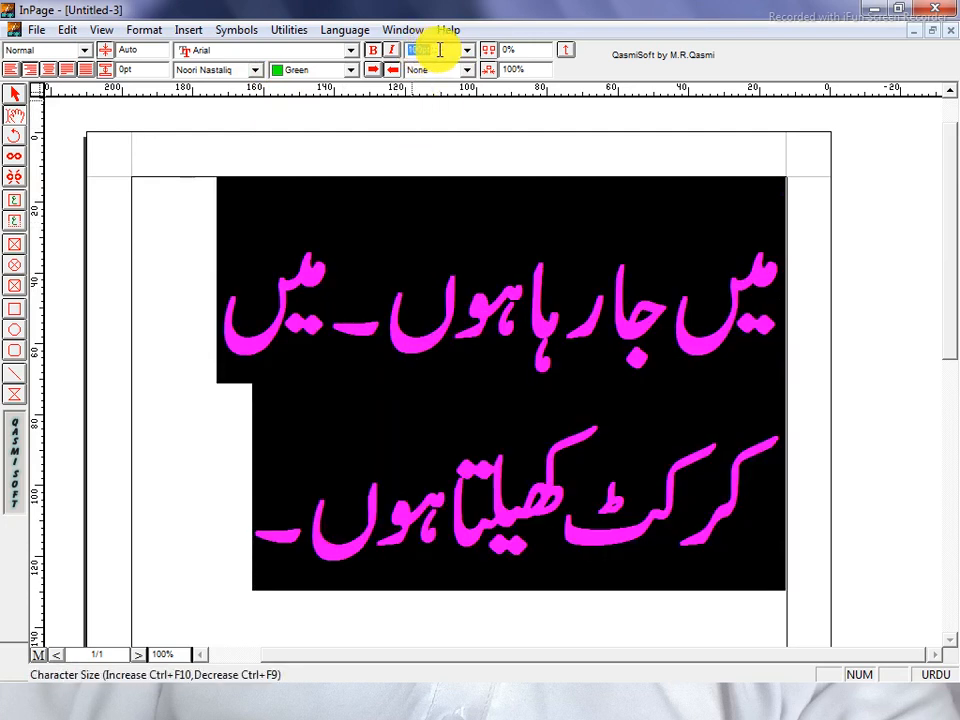
{"action": "type", "text": "20"}
{"action": "key", "text": "Return"}
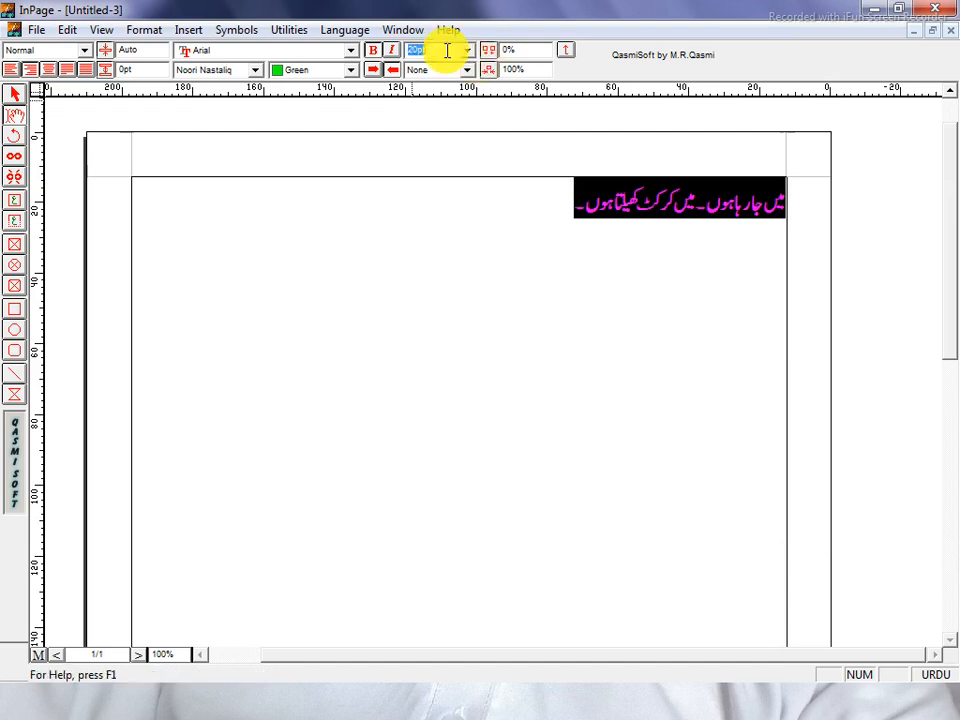
{"action": "key", "text": "Return"}
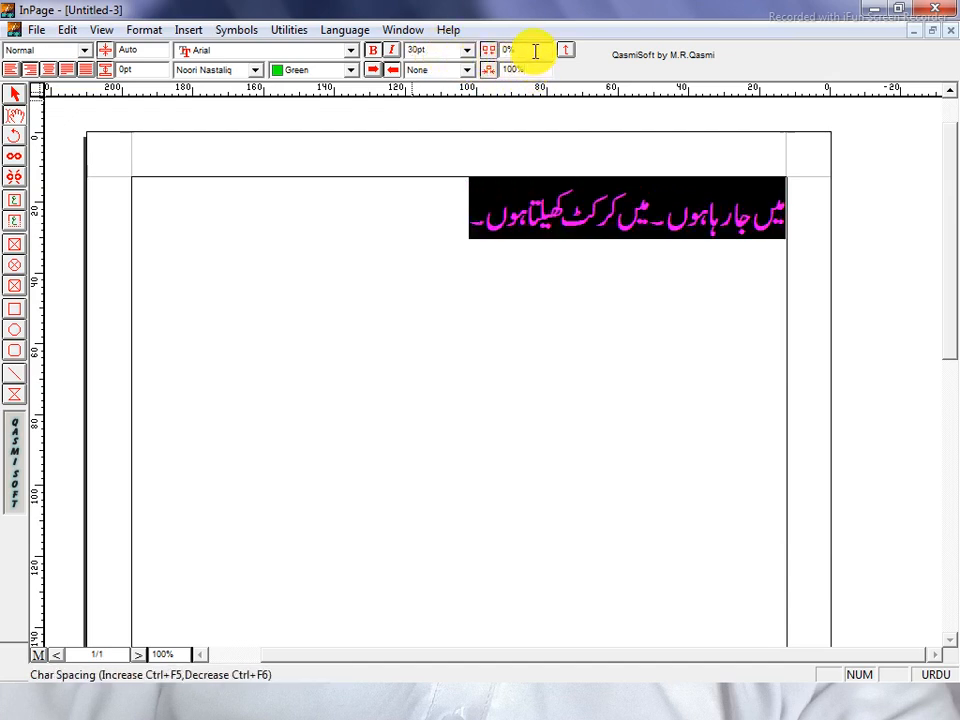
Widen character spacing to 10% and 50%, then reset it to 0%.
{"action": "left_click_drag", "start_coordinate": [535, 51], "coordinate": [487, 60]}
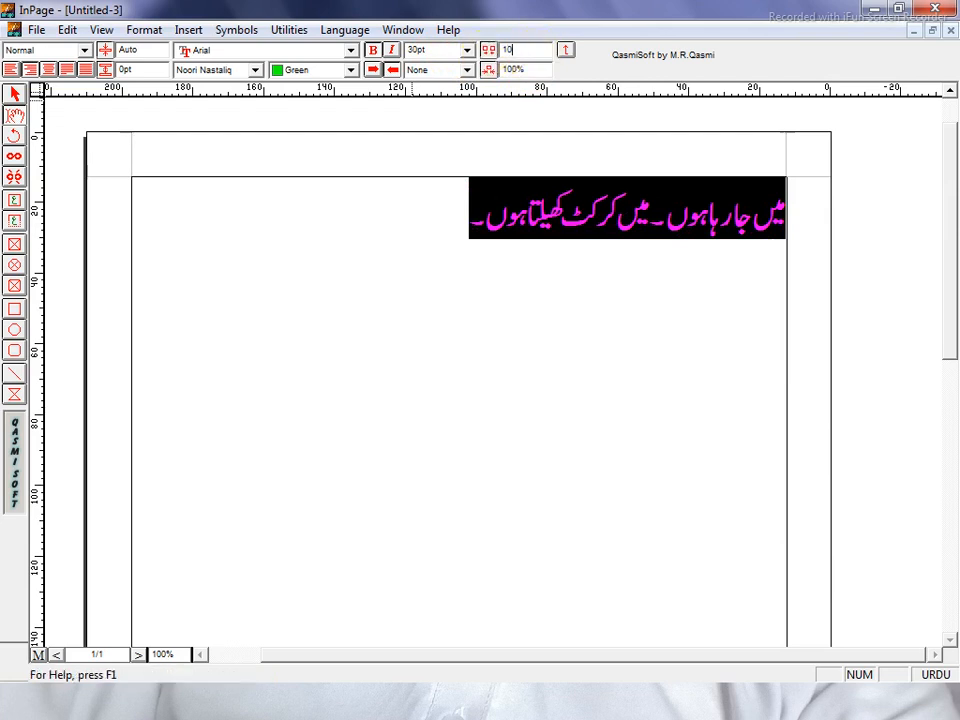
{"action": "key", "text": "Return"}
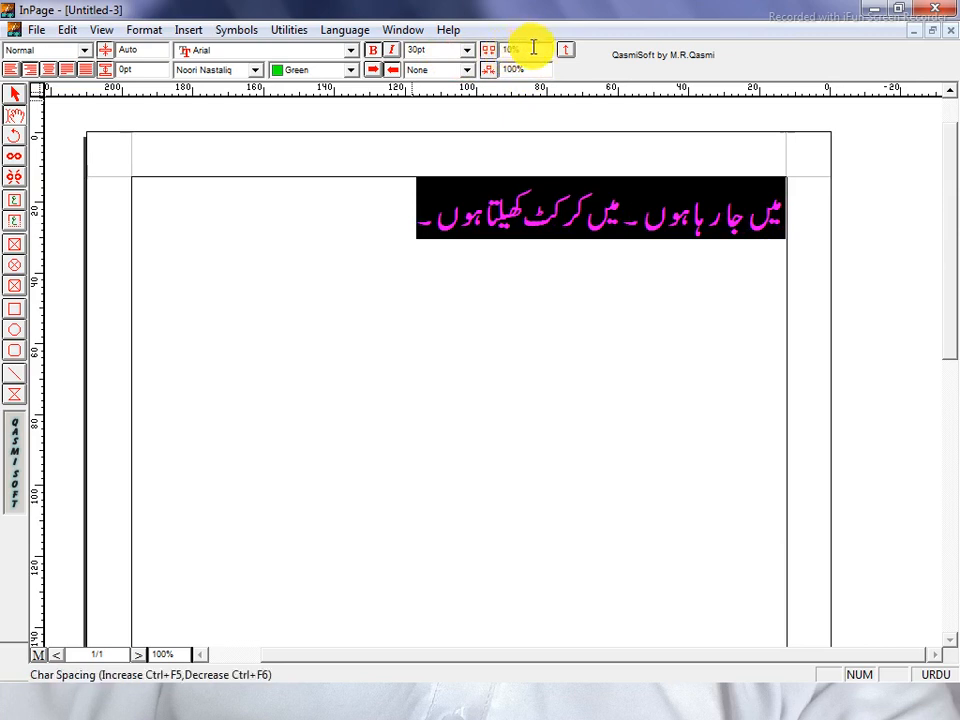
{"action": "left_click_drag", "start_coordinate": [531, 52], "coordinate": [497, 60]}
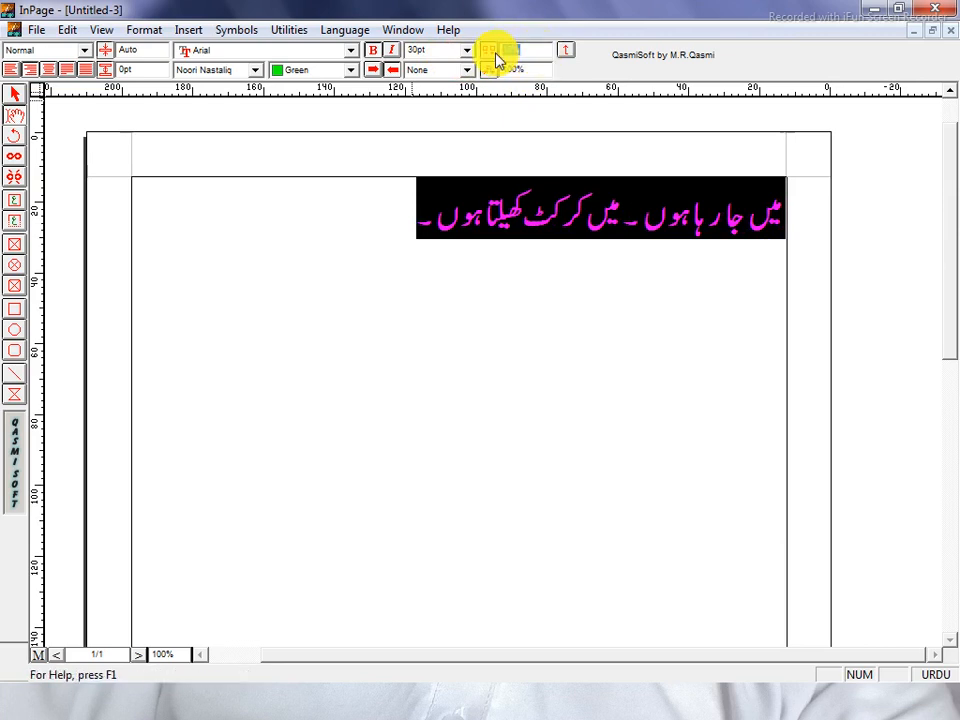
{"action": "type", "text": "50"}
{"action": "key", "text": "Return"}
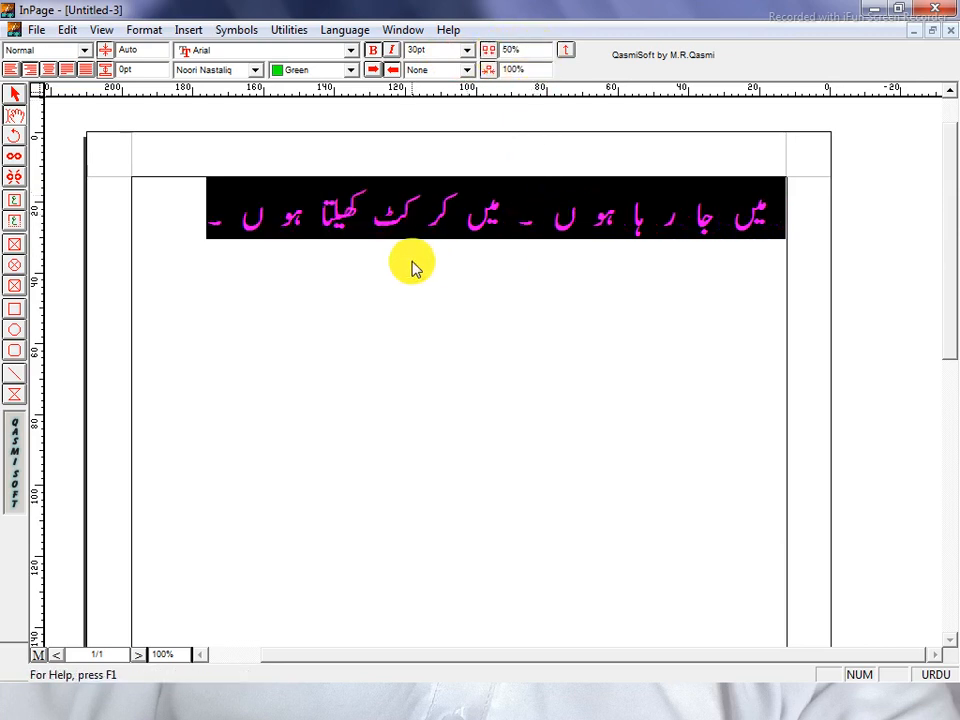
{"action": "left_click", "coordinate": [380, 250]}
{"action": "left_click_drag", "start_coordinate": [251, 244], "coordinate": [798, 235]}
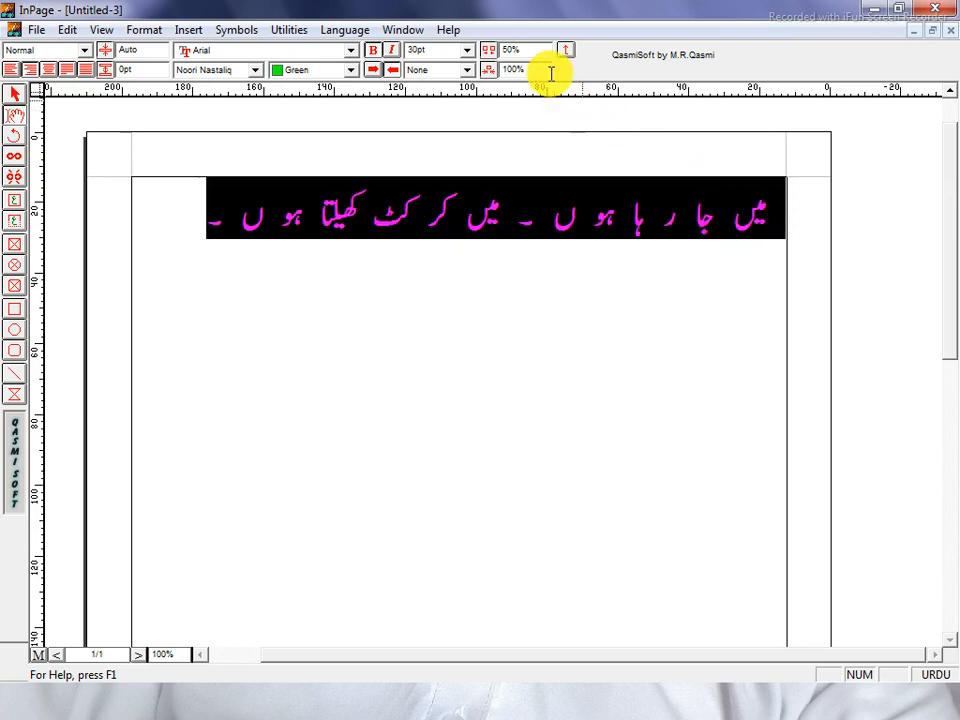
{"action": "left_click_drag", "start_coordinate": [531, 49], "coordinate": [489, 50]}
{"action": "type", "text": "0"}
{"action": "key", "text": "Return"}
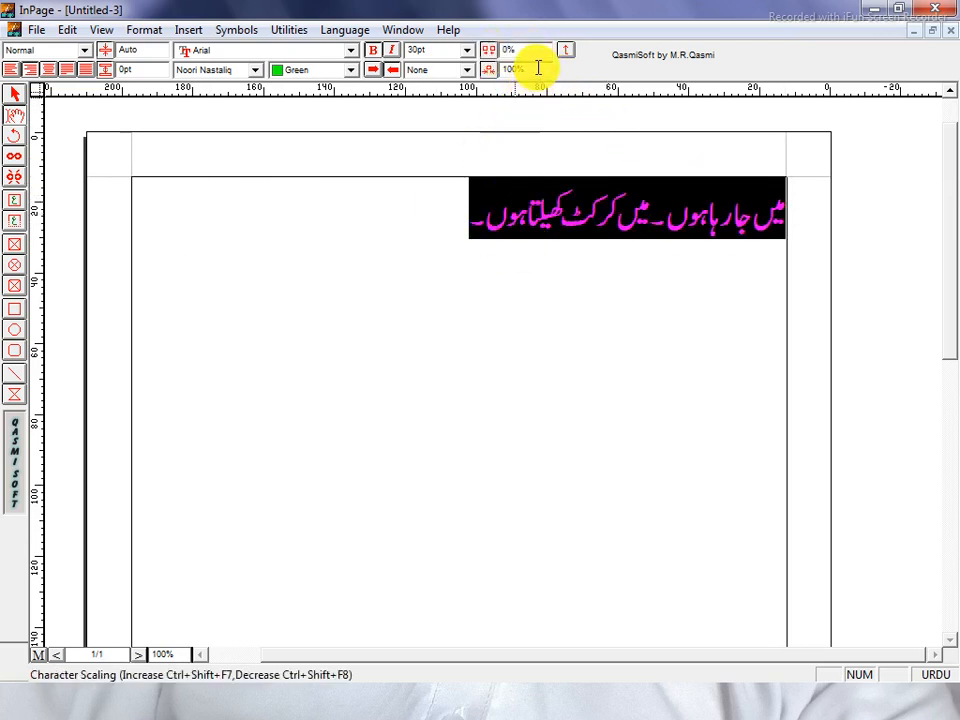
{"action": "left_click_drag", "start_coordinate": [536, 67], "coordinate": [489, 67]}
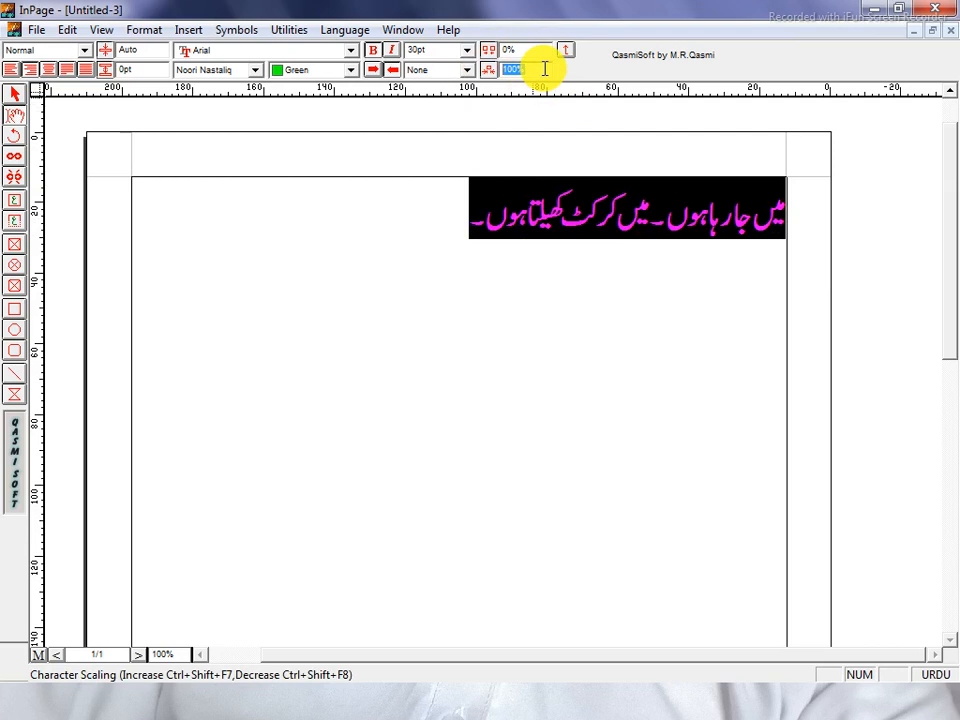
Try 10%, 200% and 300% character scaling on the Urdu text, then return to 100%.
{"action": "key", "text": "Return"}
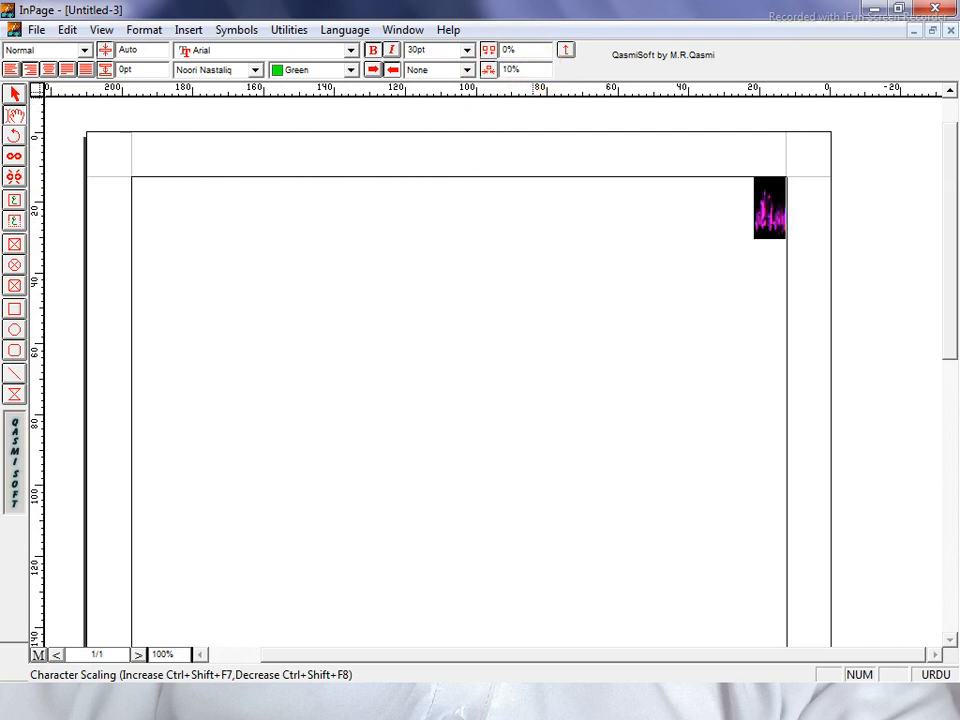
{"action": "key", "text": "ctrl+z"}
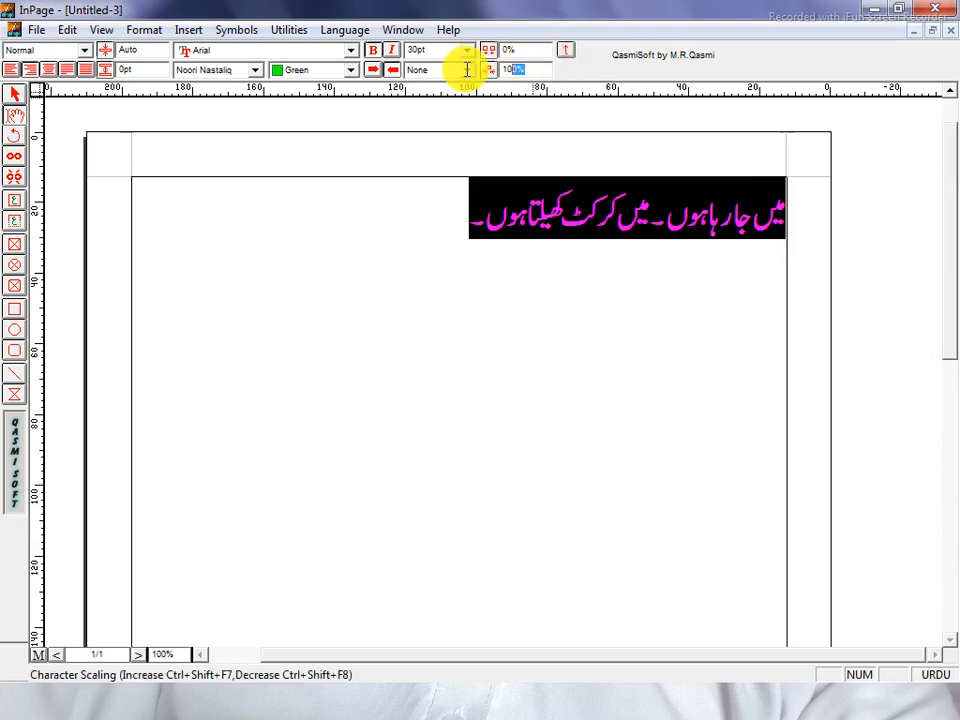
{"action": "type", "text": "200"}
{"action": "key", "text": "Return"}
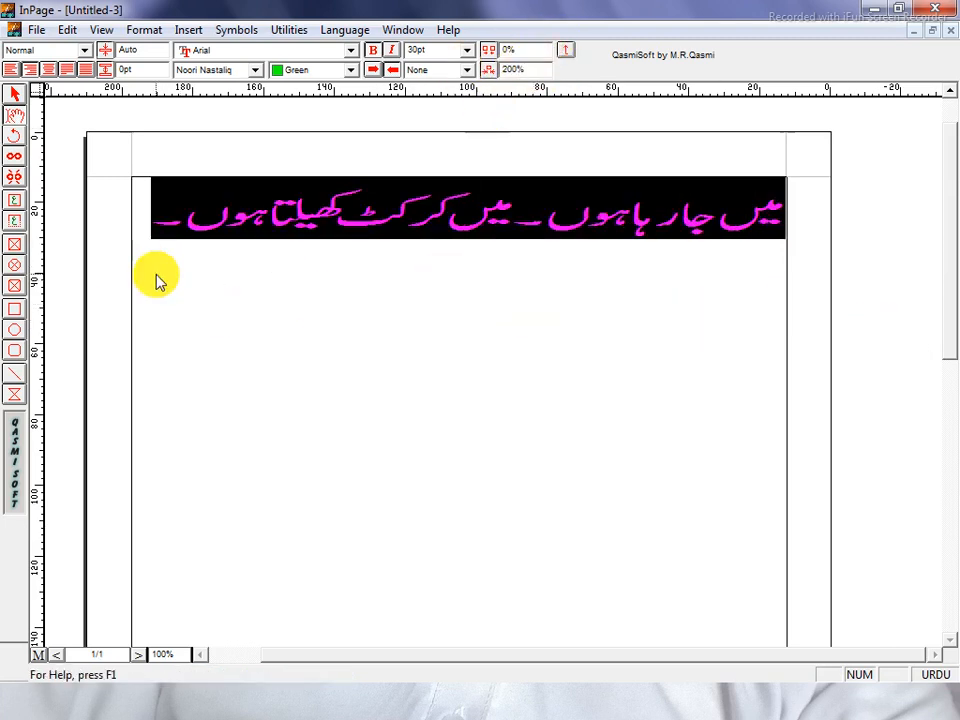
{"action": "left_click", "coordinate": [413, 68]}
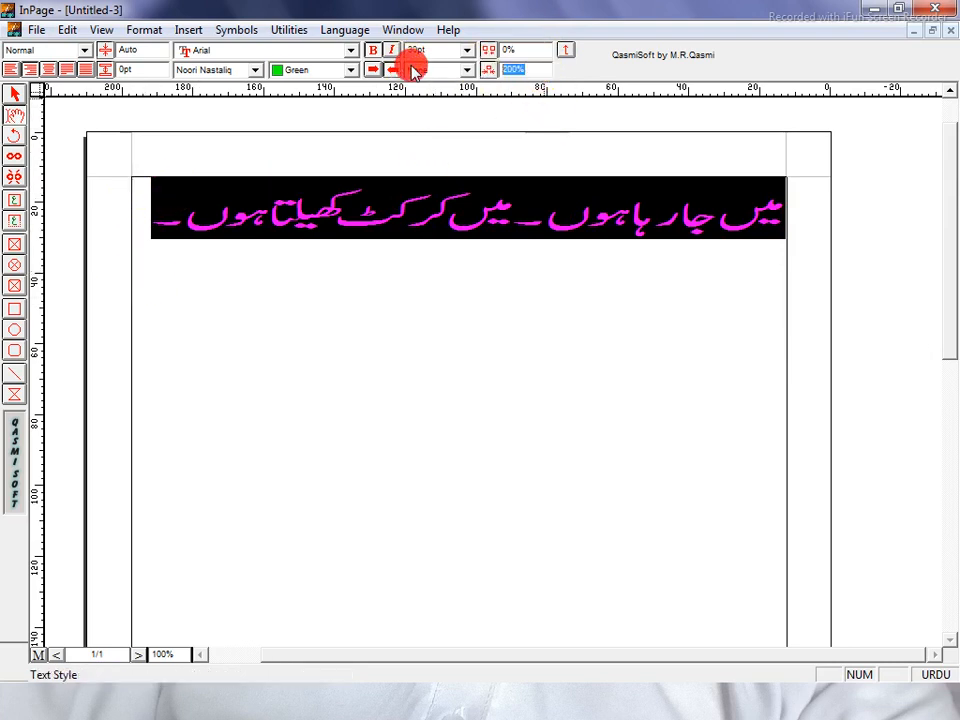
{"action": "type", "text": "300"}
{"action": "key", "text": "Return"}
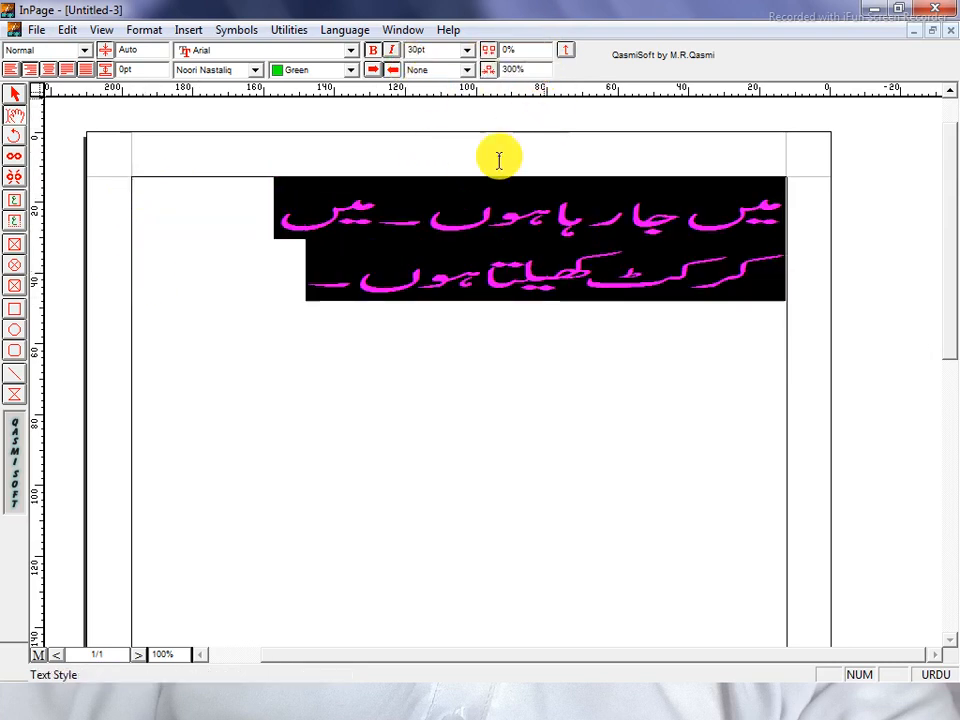
{"action": "left_click", "coordinate": [540, 68]}
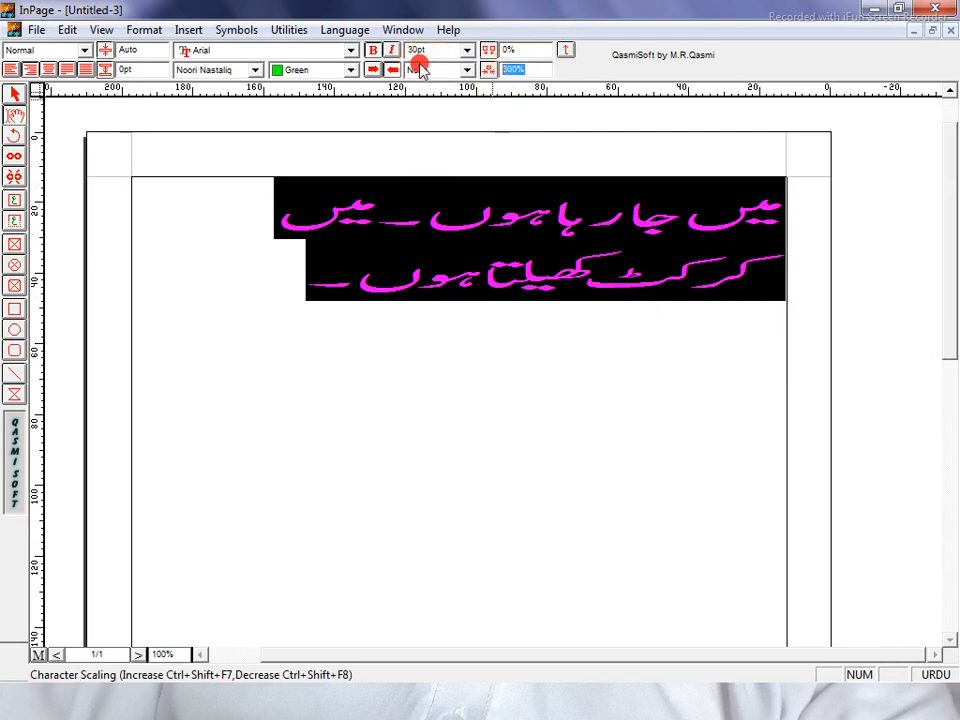
{"action": "type", "text": "1"}
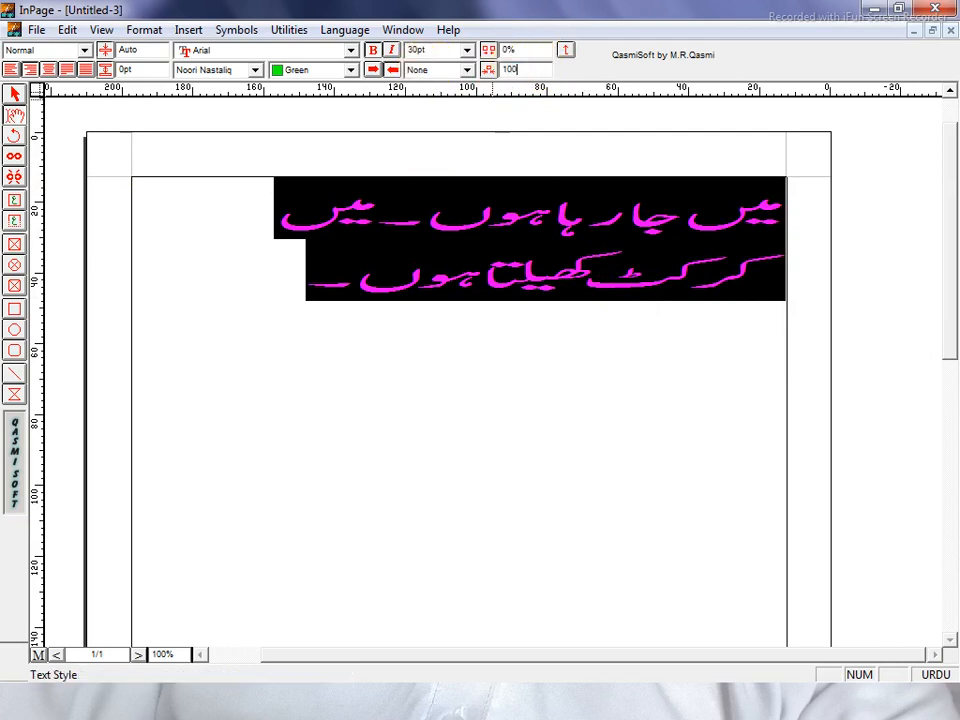
{"action": "type", "text": "00"}
{"action": "key", "text": "Return"}
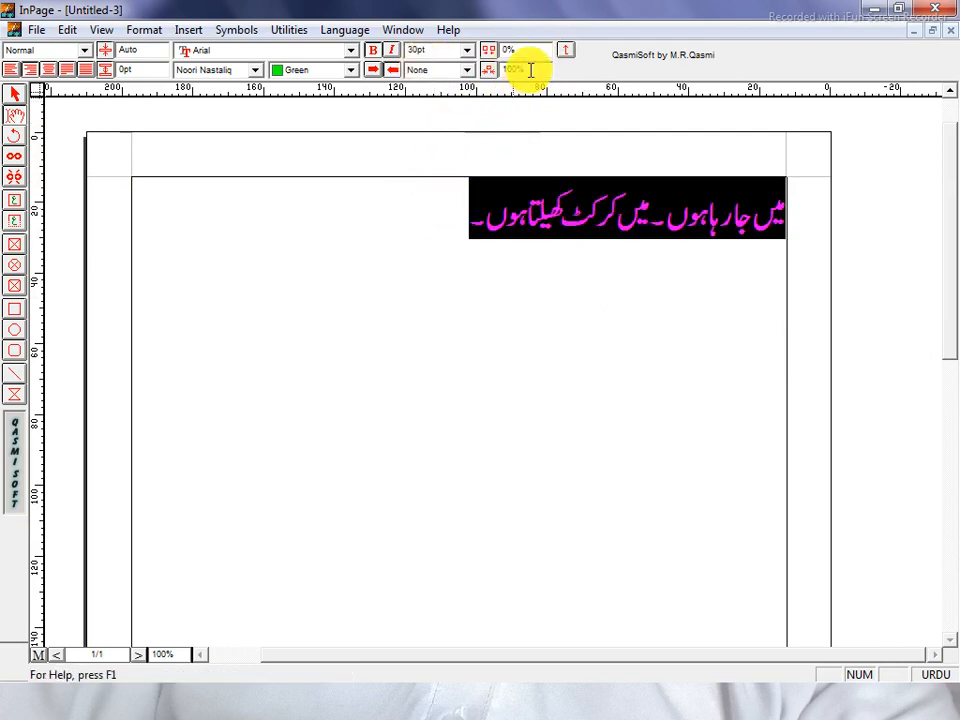
Squeeze the sentence to 50% character scaling, then restore 100%.
{"action": "left_click", "coordinate": [527, 69]}
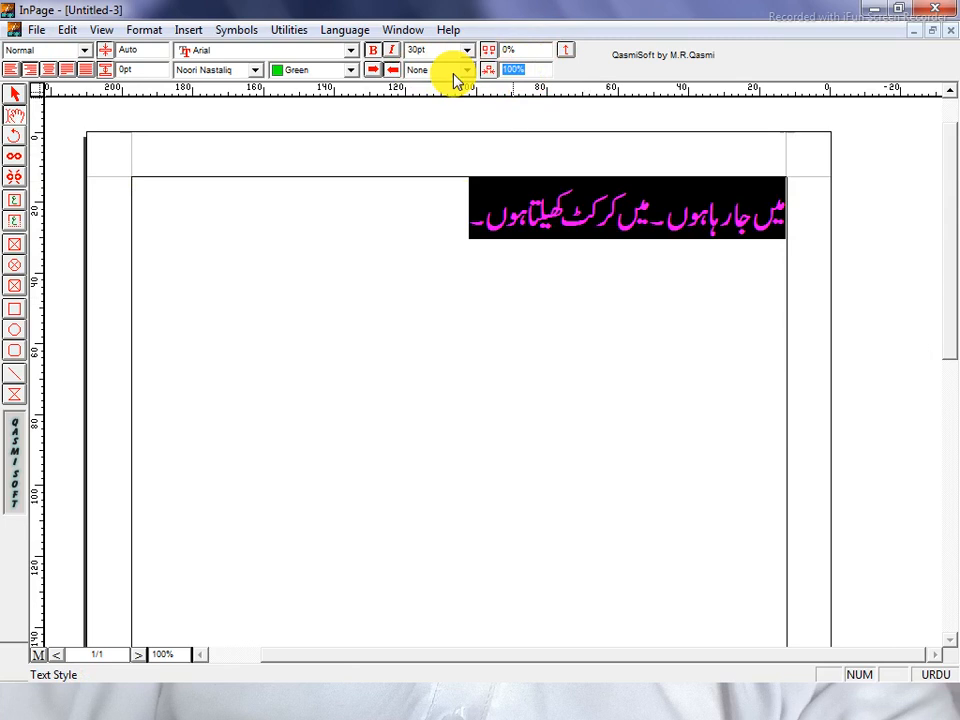
{"action": "type", "text": "5"}
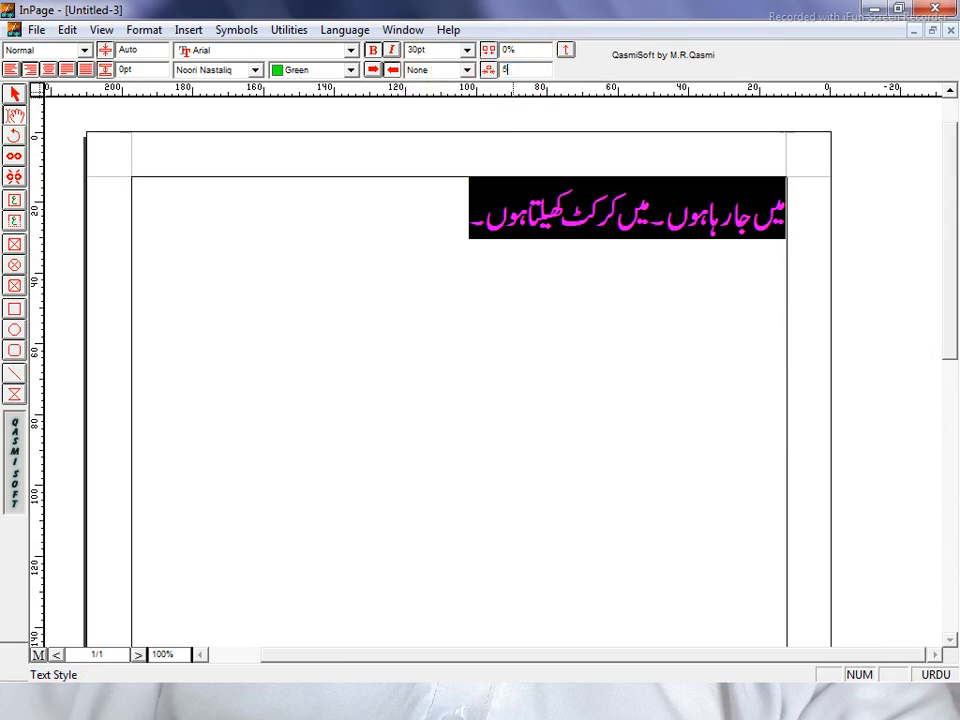
{"action": "type", "text": "0"}
{"action": "key", "text": "Return"}
{"action": "left_click_drag", "start_coordinate": [574, 219], "coordinate": [818, 232]}
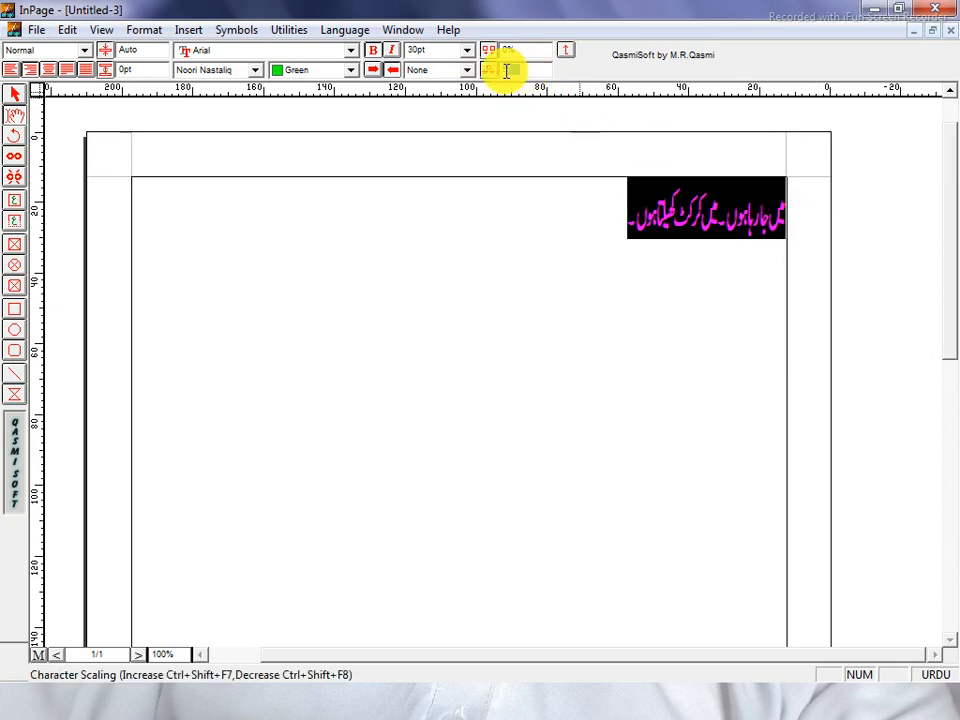
{"action": "key", "text": "Return"}
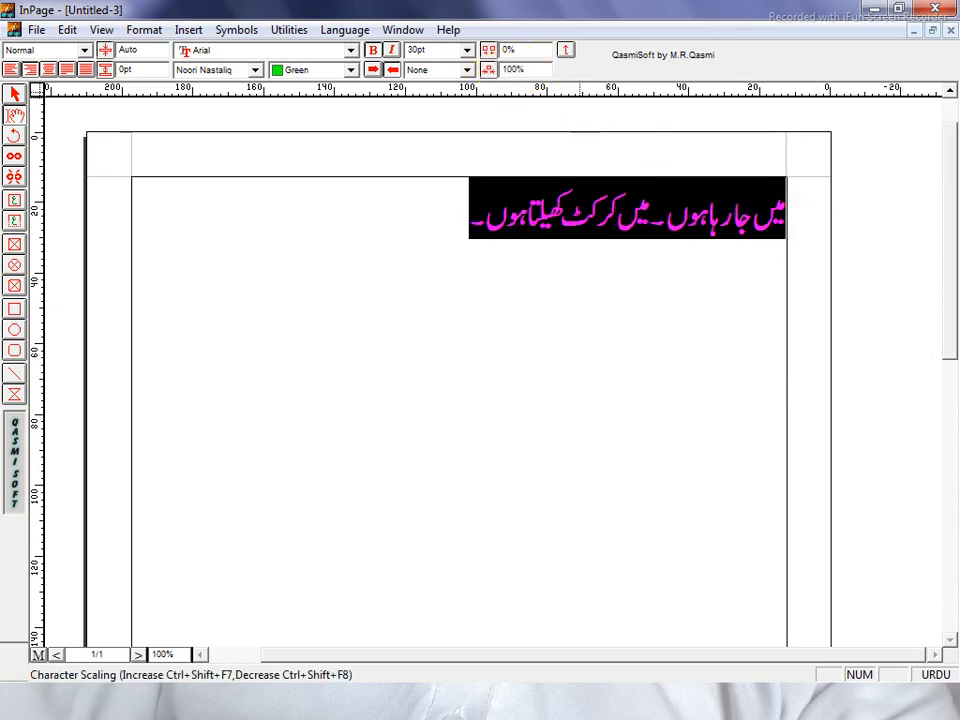
{"action": "left_click", "coordinate": [448, 253]}
Reselect the Urdu sentence and change its text colour from green to black.
{"action": "left_click_drag", "start_coordinate": [448, 253], "coordinate": [784, 253]}
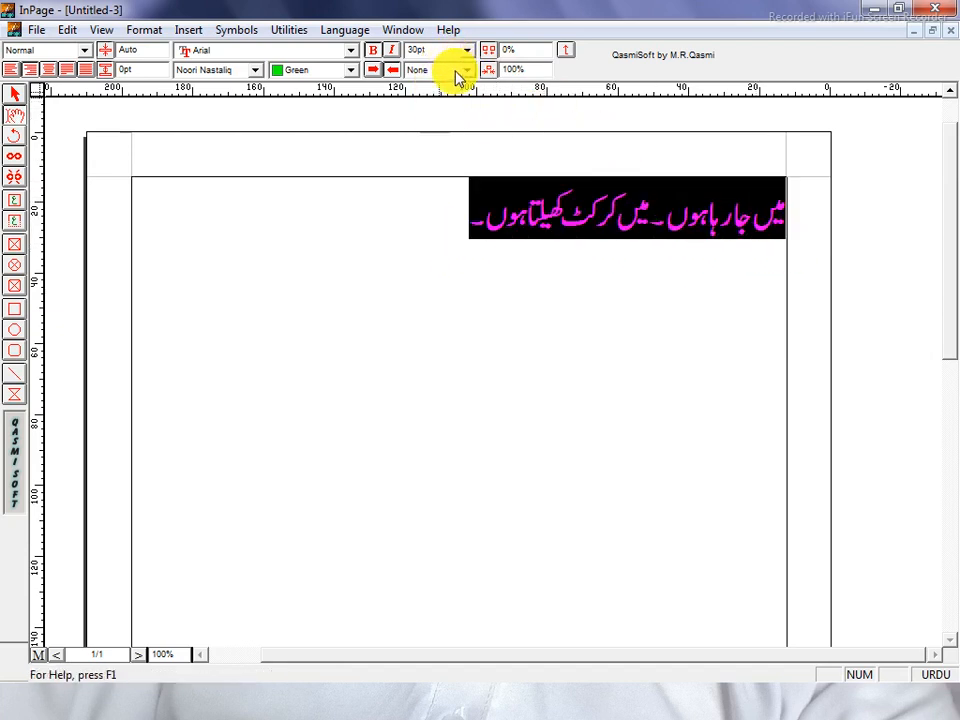
{"action": "left_click", "coordinate": [452, 253]}
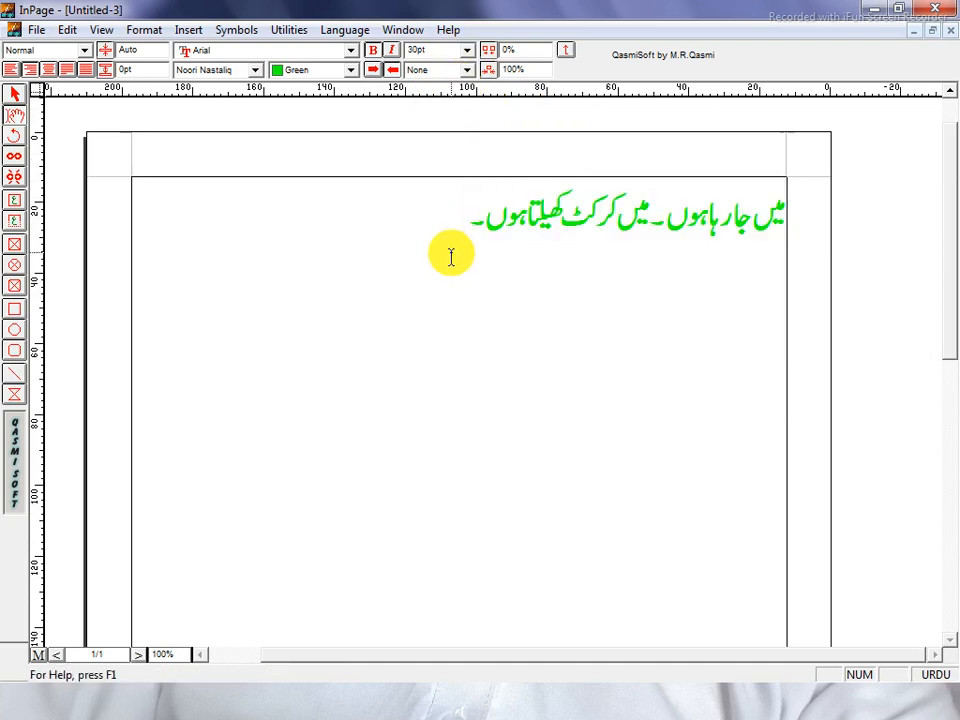
{"action": "left_click_drag", "start_coordinate": [450, 253], "coordinate": [942, 227]}
{"action": "left_click", "coordinate": [280, 70]}
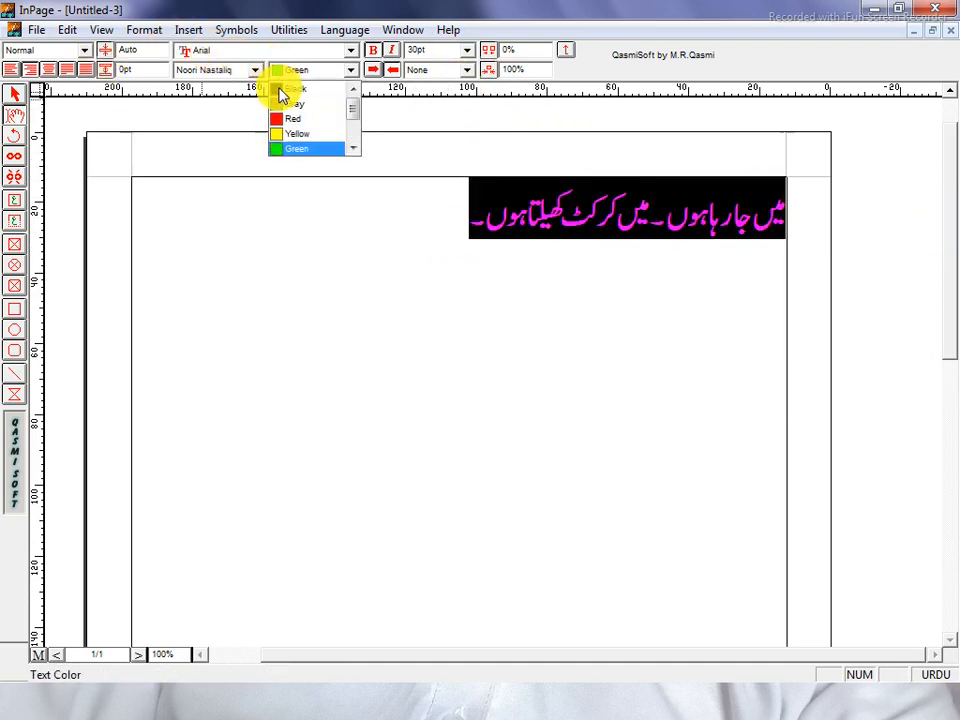
{"action": "left_click", "coordinate": [372, 150]}
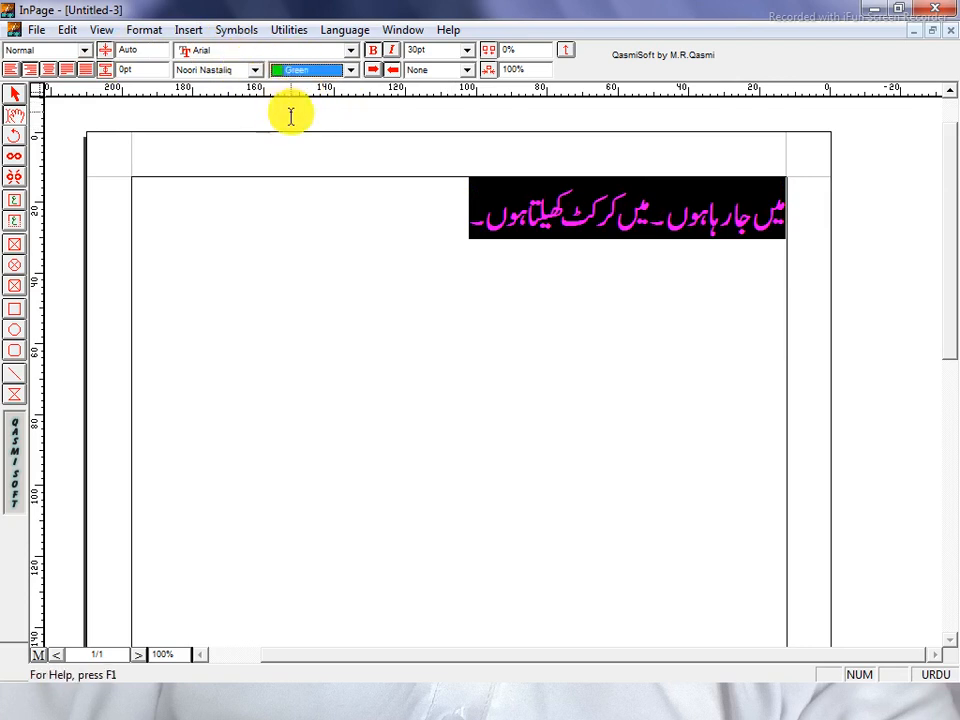
{"action": "left_click", "coordinate": [350, 70]}
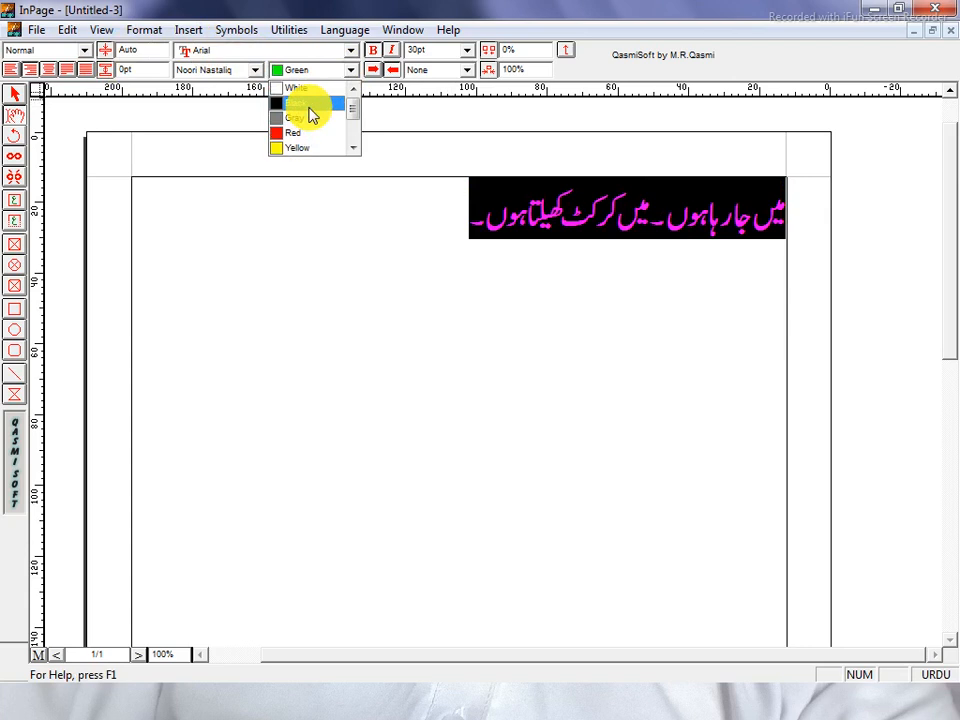
{"action": "left_click", "coordinate": [311, 111]}
{"action": "left_click_drag", "start_coordinate": [386, 221], "coordinate": [696, 221]}
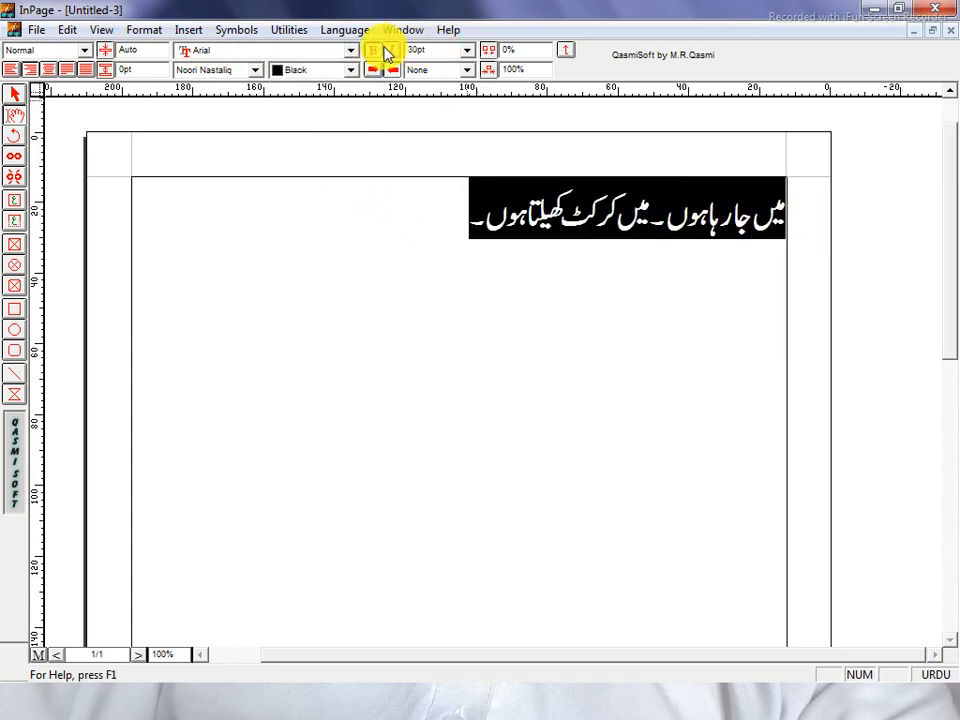
{"action": "left_click_drag", "start_coordinate": [394, 234], "coordinate": [881, 231]}
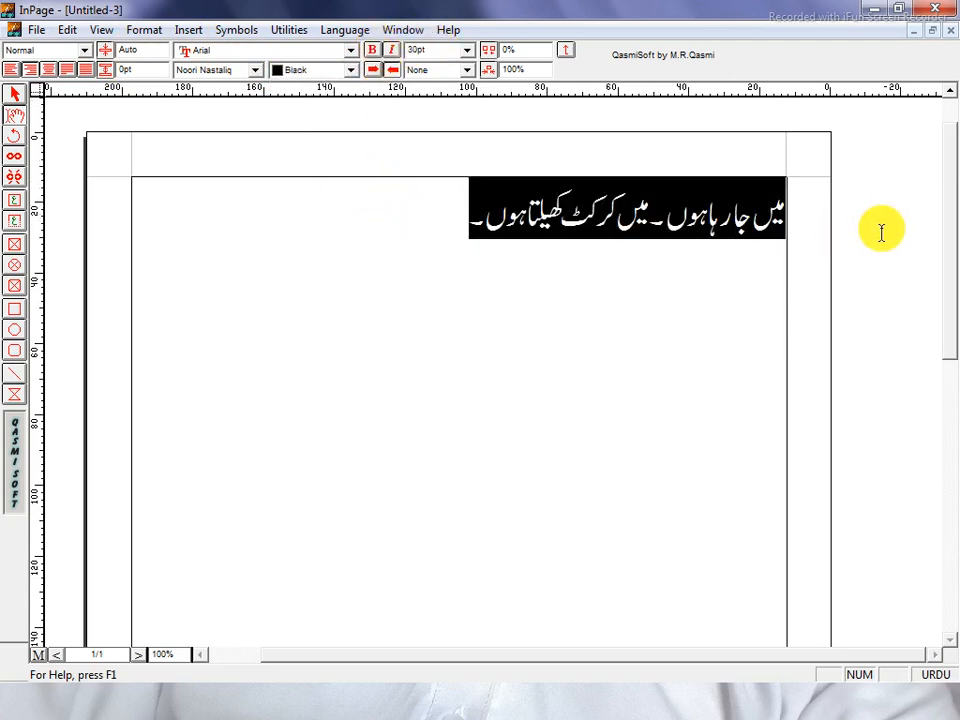
{"action": "left_click", "coordinate": [480, 295]}
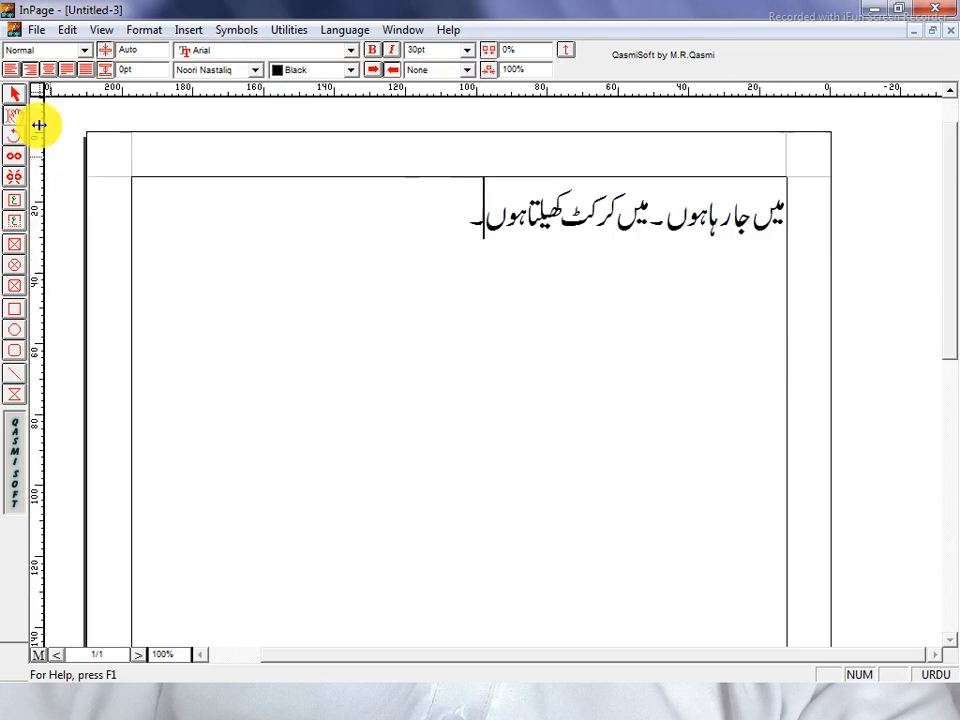
Look through the Format and Utilities menus, select and deselect the text, then switch to the pointer tool.
{"action": "left_click", "coordinate": [140, 32]}
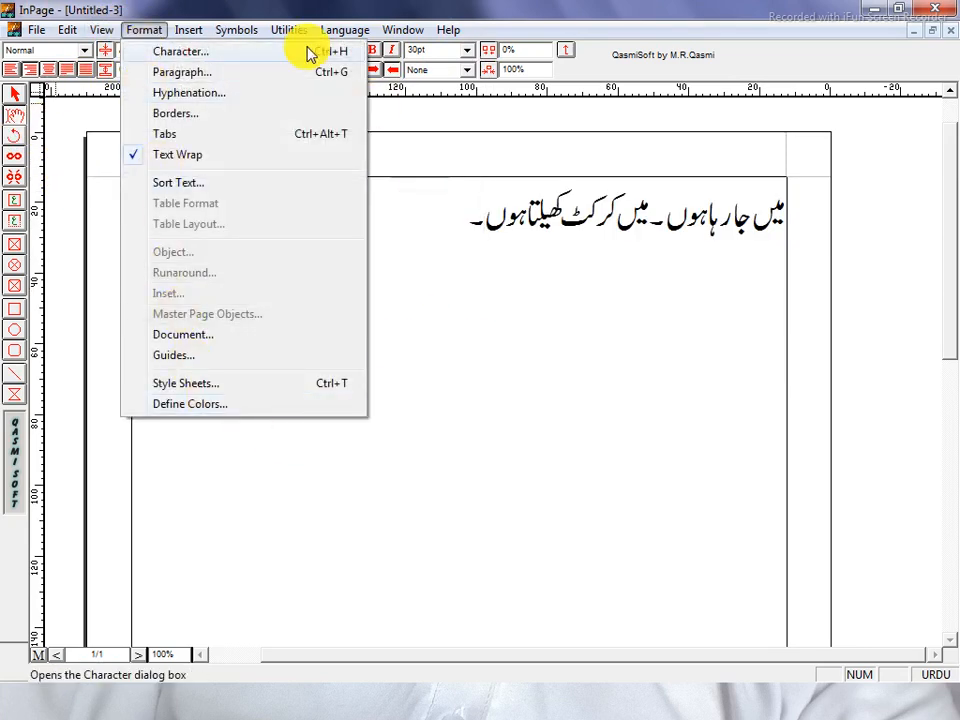
{"action": "mouse_move", "coordinate": [222, 31]}
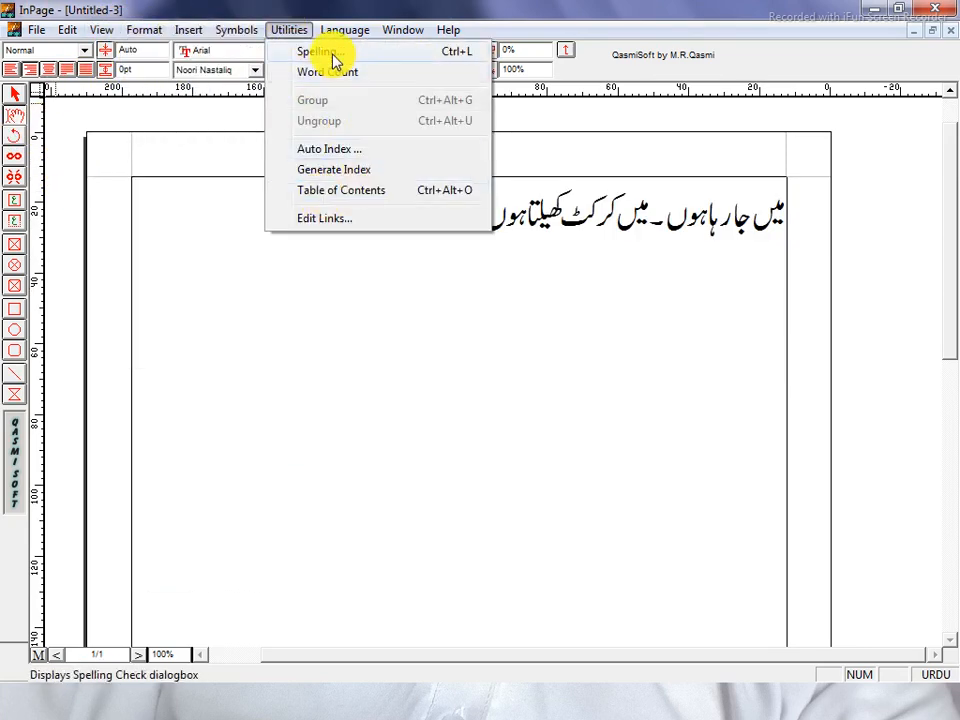
{"action": "mouse_move", "coordinate": [413, 30]}
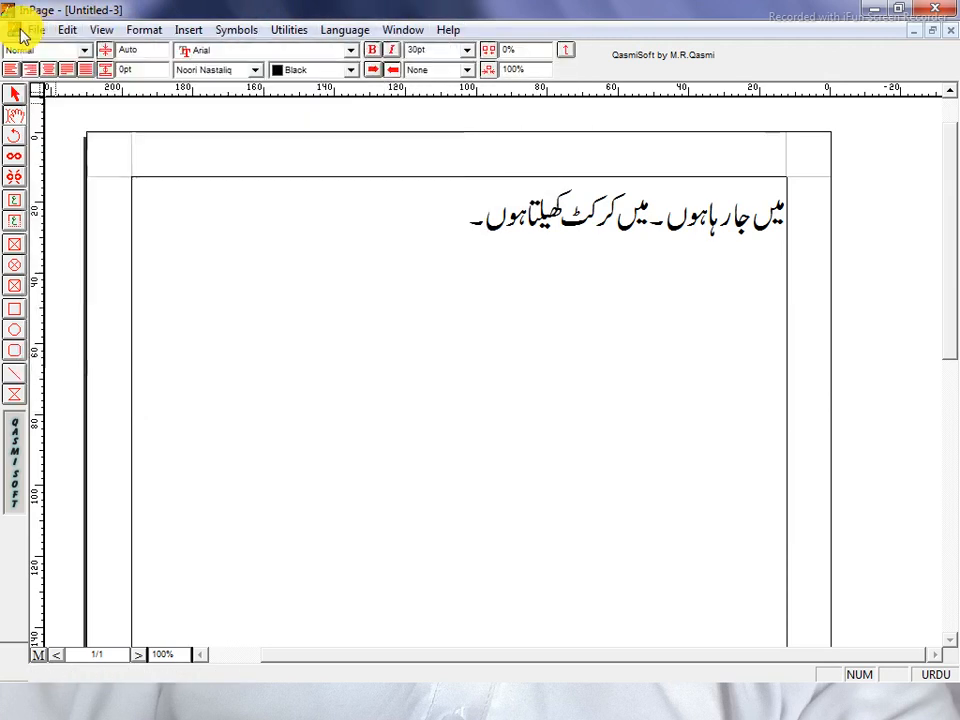
{"action": "left_click", "coordinate": [418, 378]}
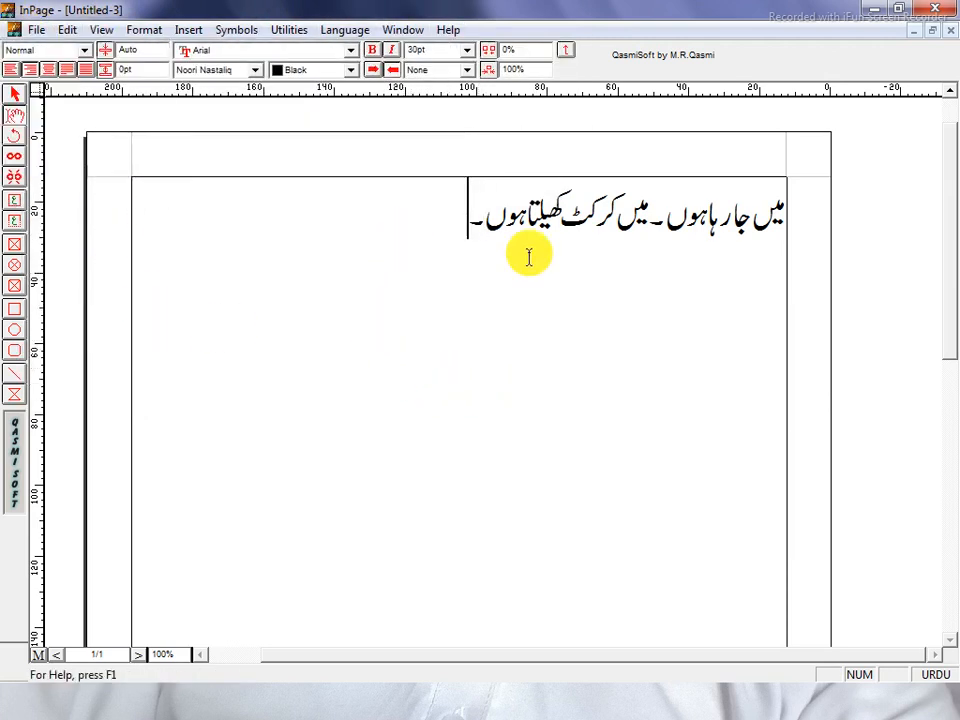
{"action": "key", "text": "ctrl+a"}
{"action": "left_click", "coordinate": [646, 327]}
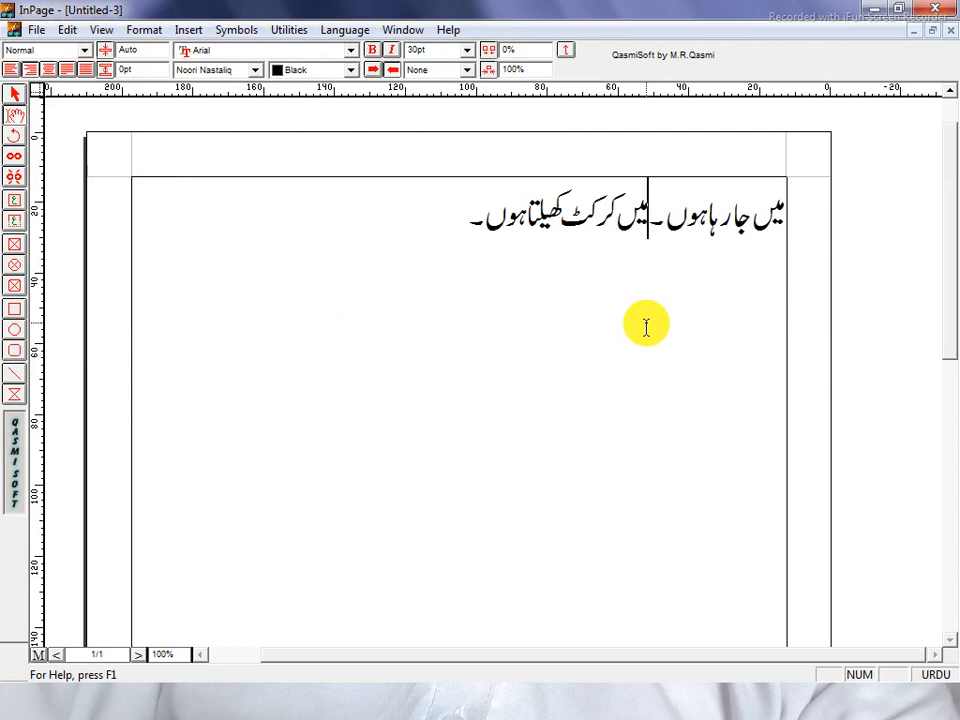
{"action": "left_click", "coordinate": [14, 96]}
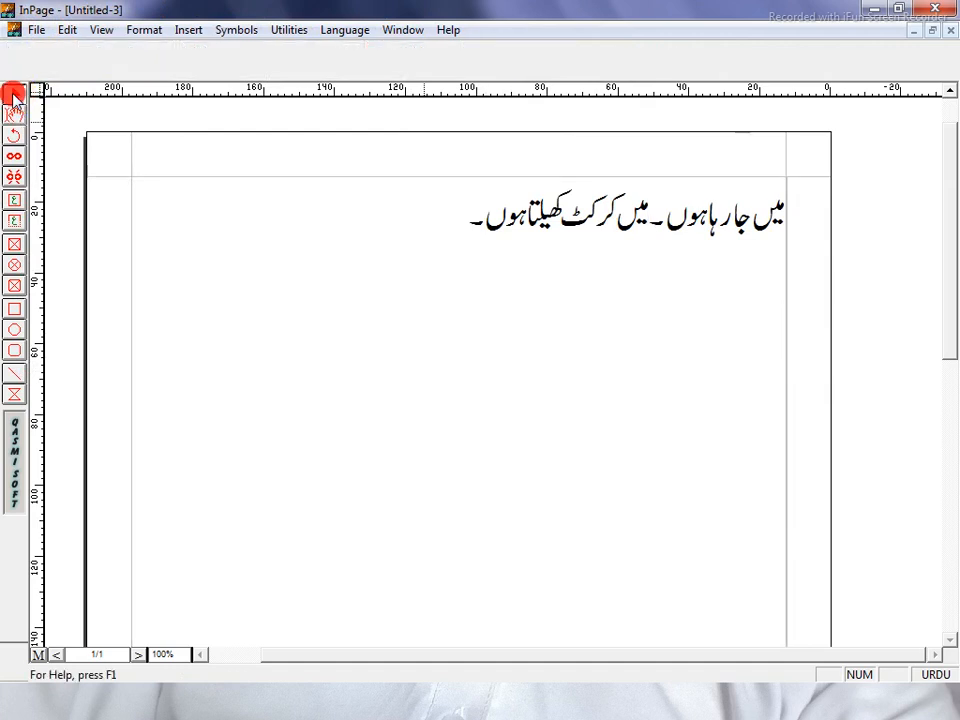
Switch between text and object modes, ending with the Urdu text frame selected as an object.
{"action": "left_click", "coordinate": [200, 292]}
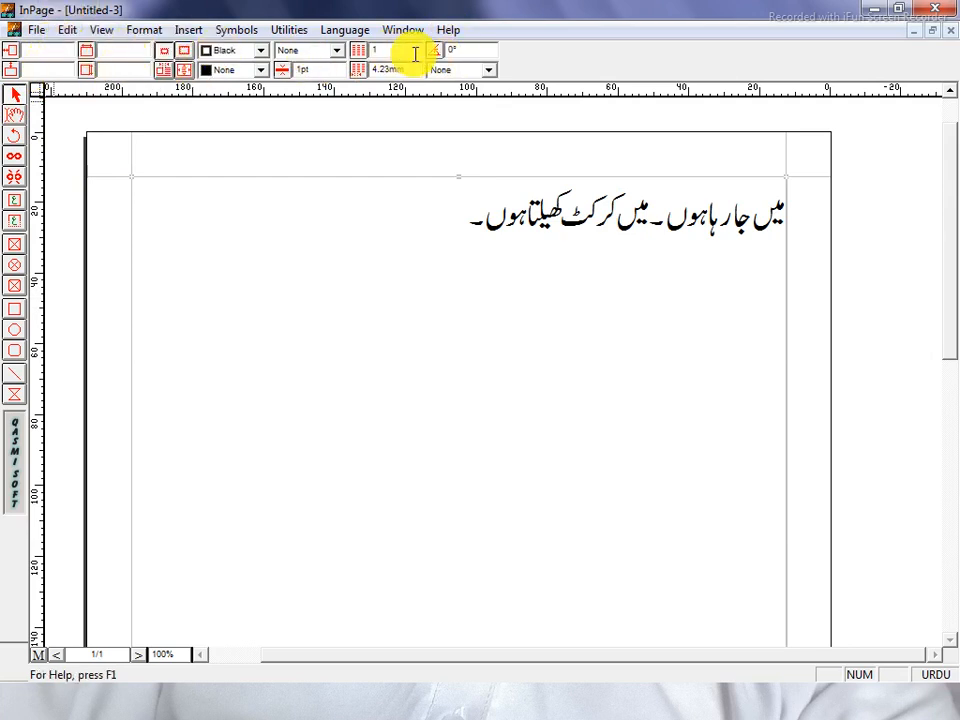
{"action": "left_click", "coordinate": [17, 117]}
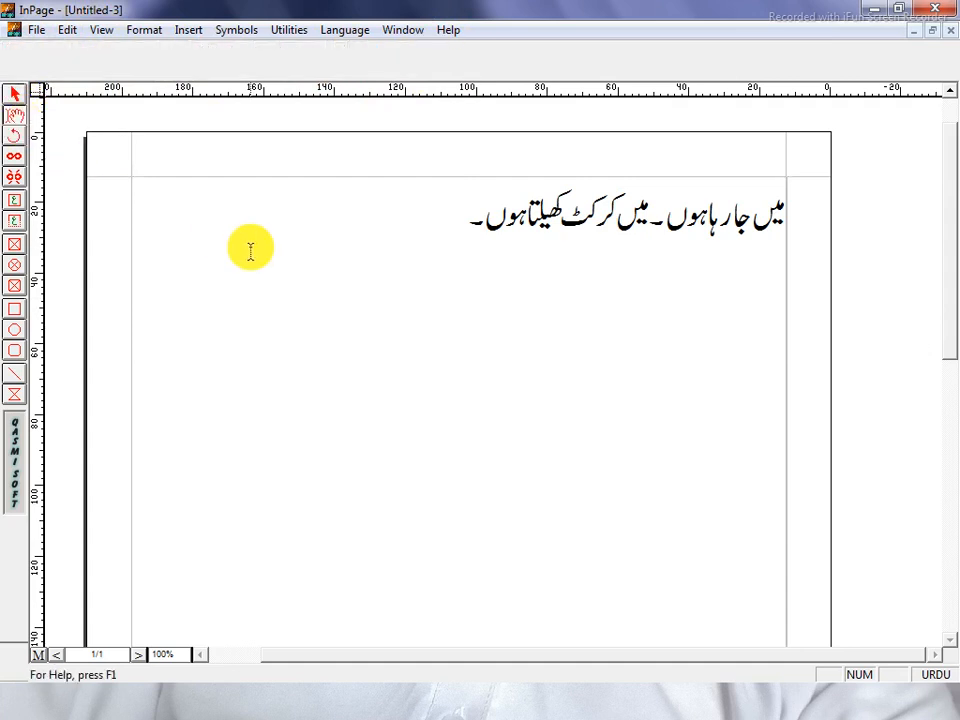
{"action": "left_click", "coordinate": [251, 251]}
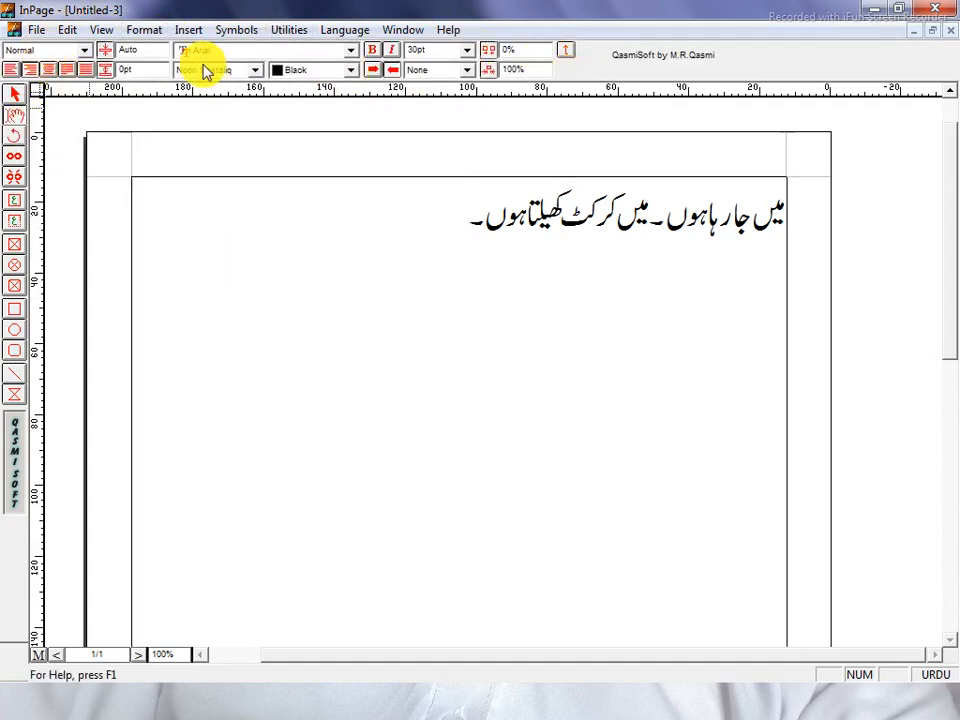
{"action": "left_click", "coordinate": [14, 96]}
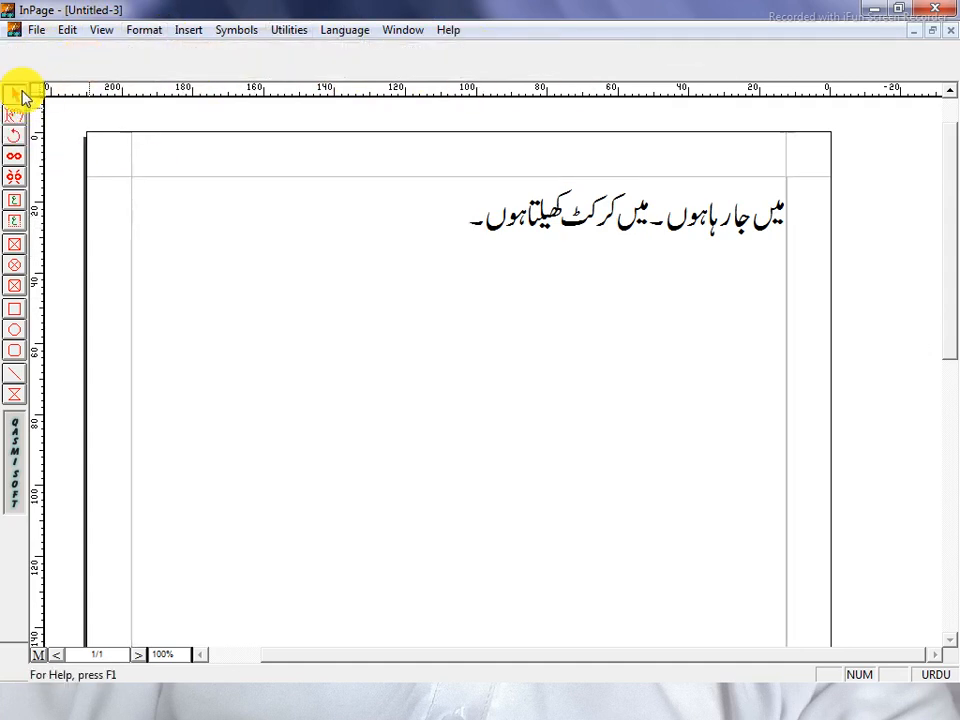
{"action": "double_click", "coordinate": [171, 194]}
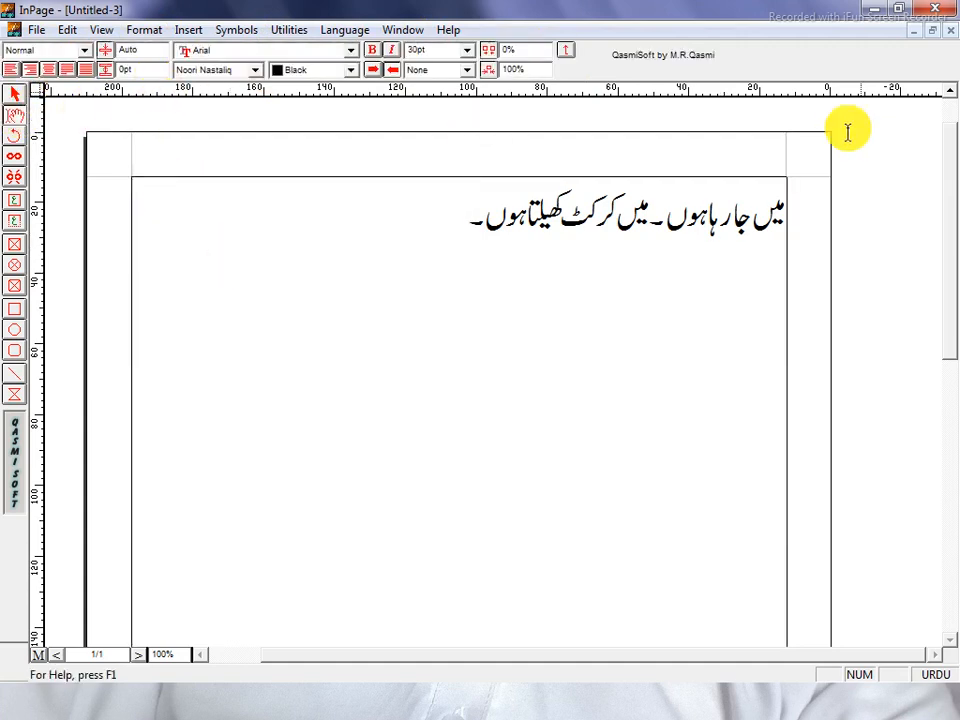
{"action": "left_click", "coordinate": [15, 94]}
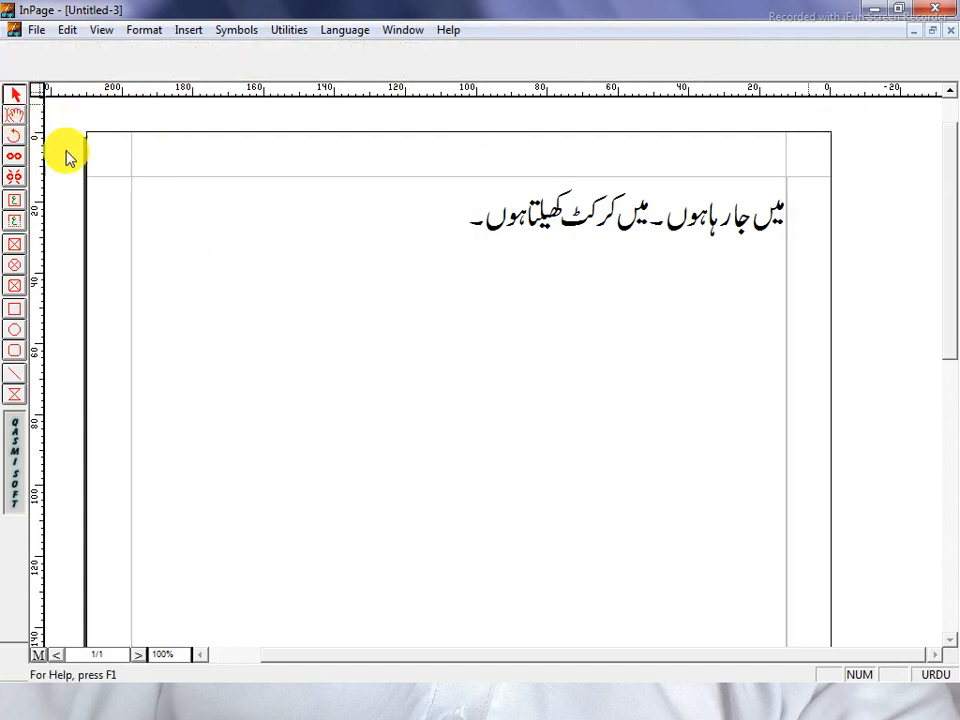
{"action": "left_click", "coordinate": [420, 356]}
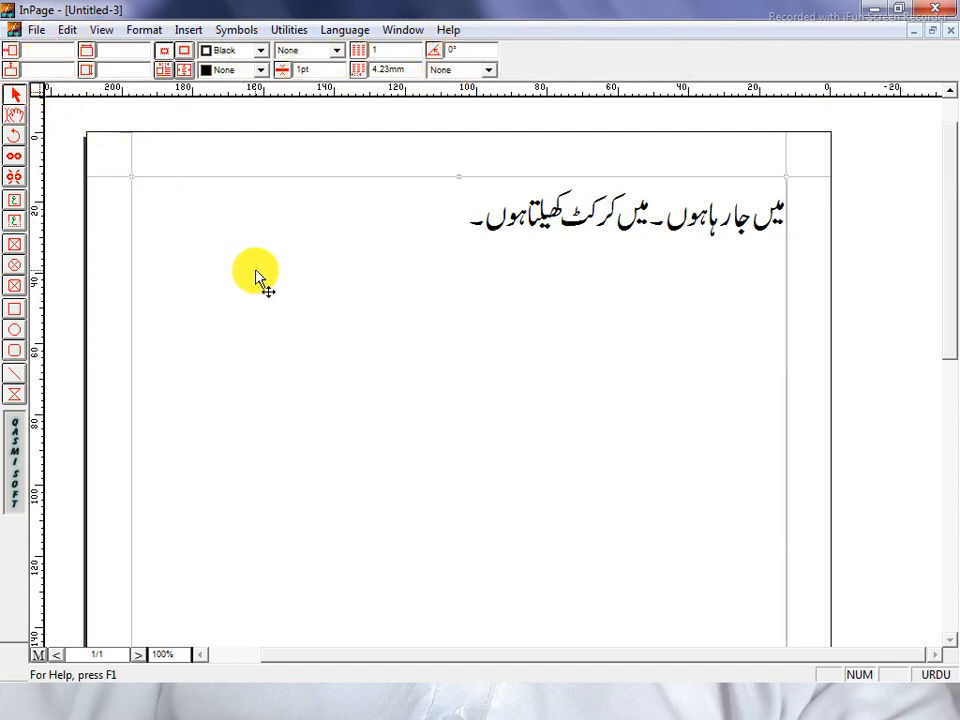
Set the frame's X position to 50mm, then undo the move.
{"action": "left_click", "coordinate": [47, 50]}
{"action": "key", "text": "Return"}
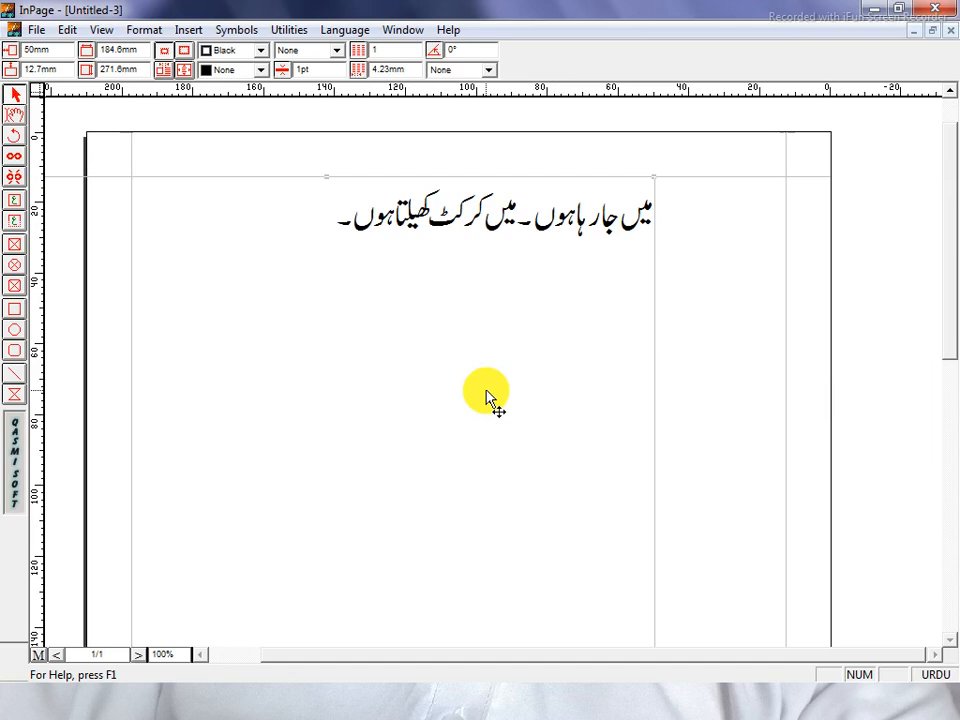
{"action": "key", "text": "ctrl+z"}
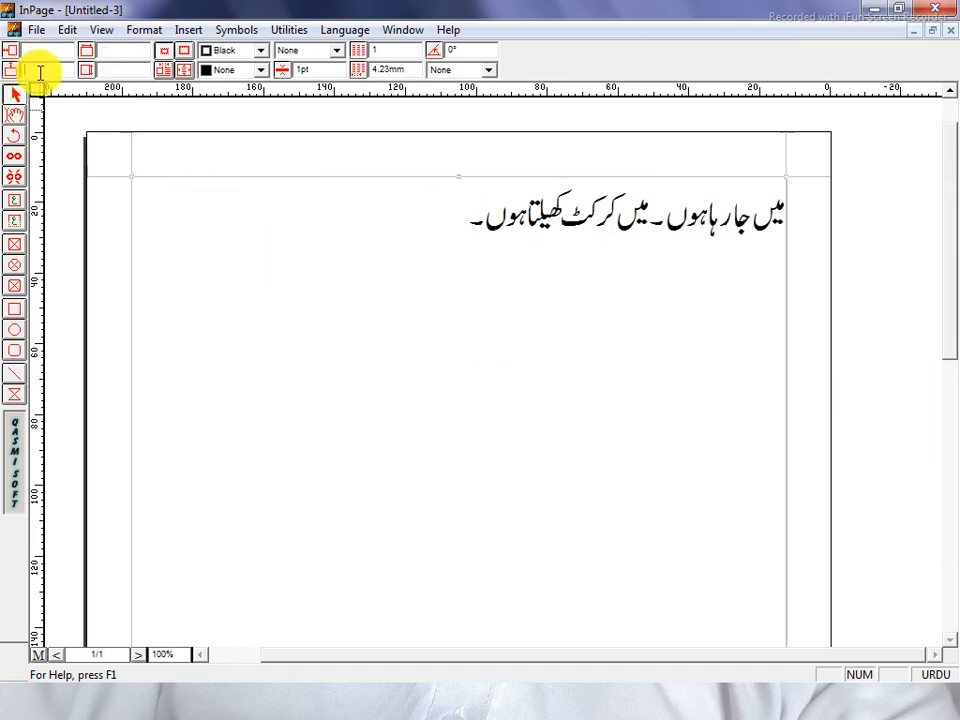
Move the frame to a 150mm vertical position, then revert the change.
{"action": "left_click", "coordinate": [40, 70]}
{"action": "type", "text": "1"}
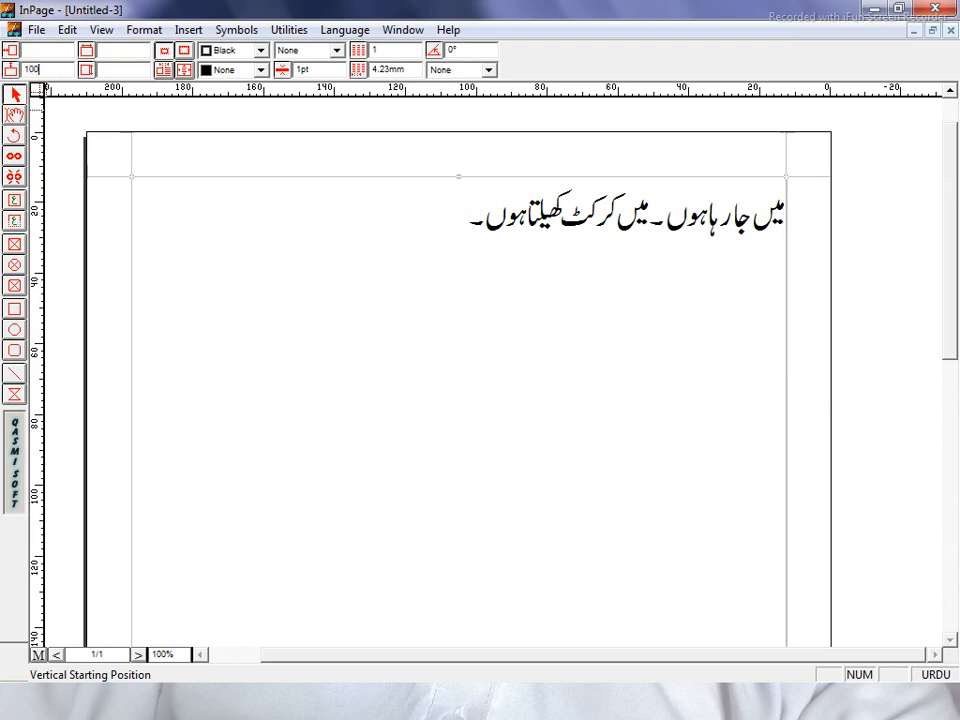
{"action": "type", "text": "5"}
{"action": "key", "text": "Return"}
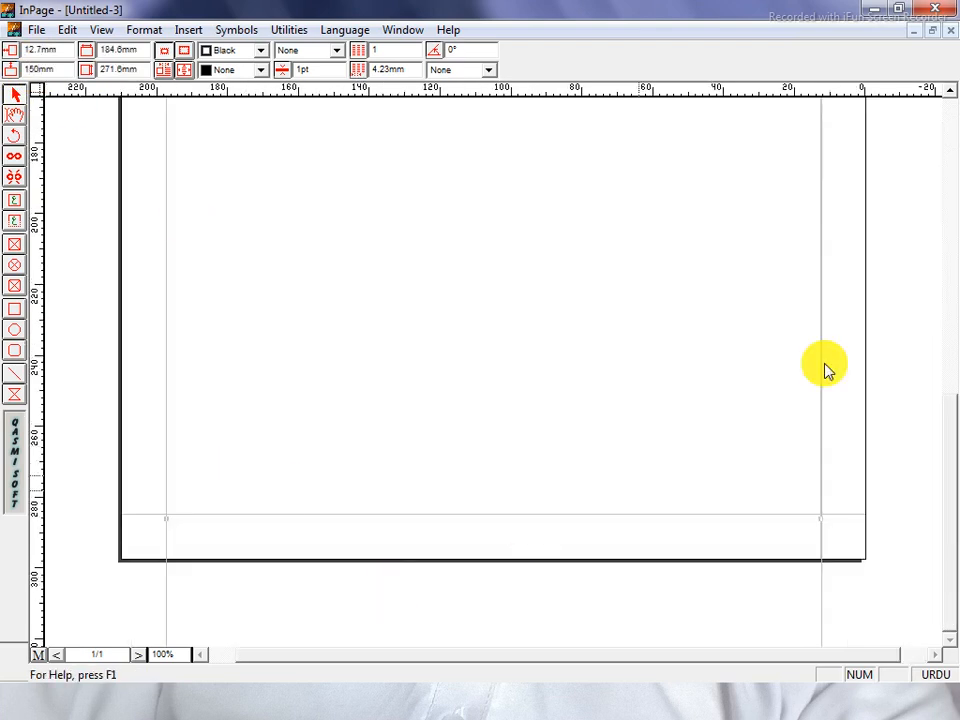
{"action": "left_click_drag", "start_coordinate": [958, 407], "coordinate": [950, 360]}
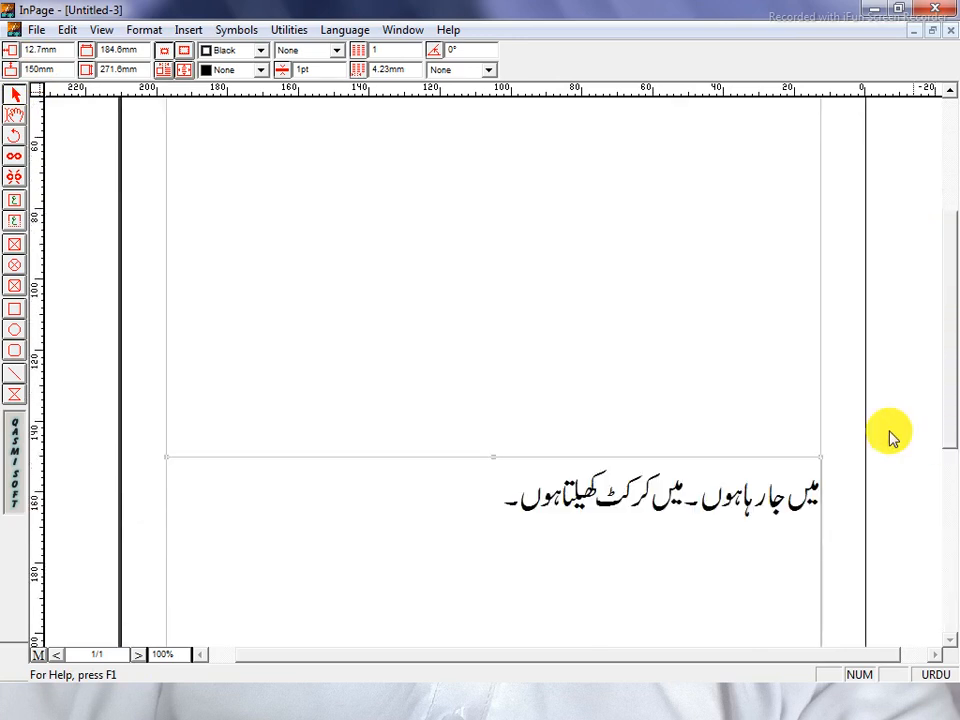
{"action": "key", "text": "Delete"}
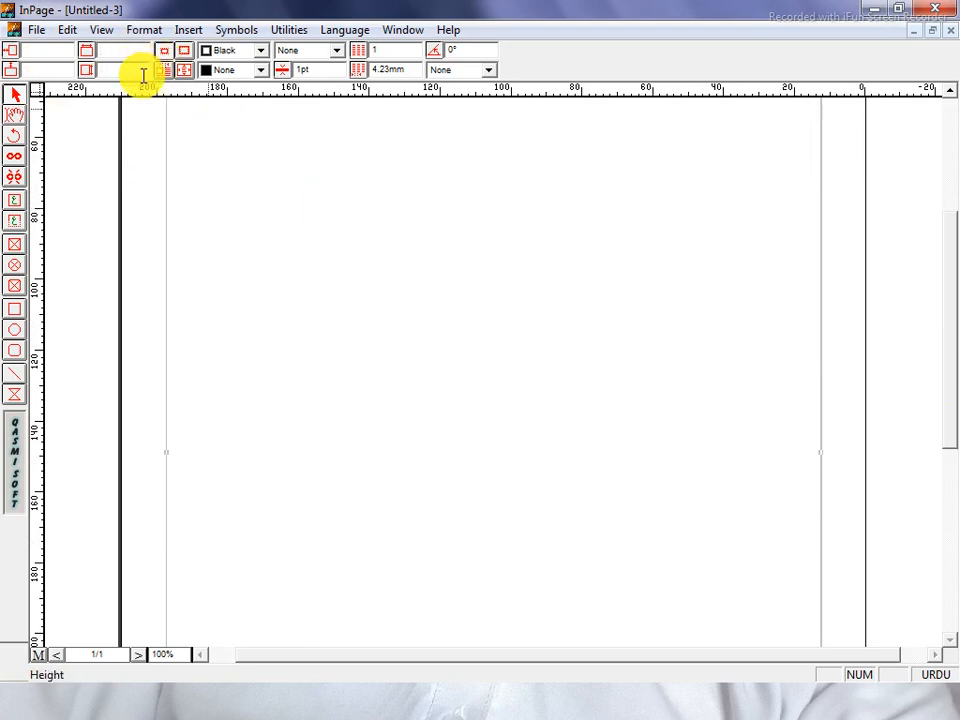
Try a 50mm frame width, then undo it.
{"action": "type", "text": "50"}
{"action": "key", "text": "Return"}
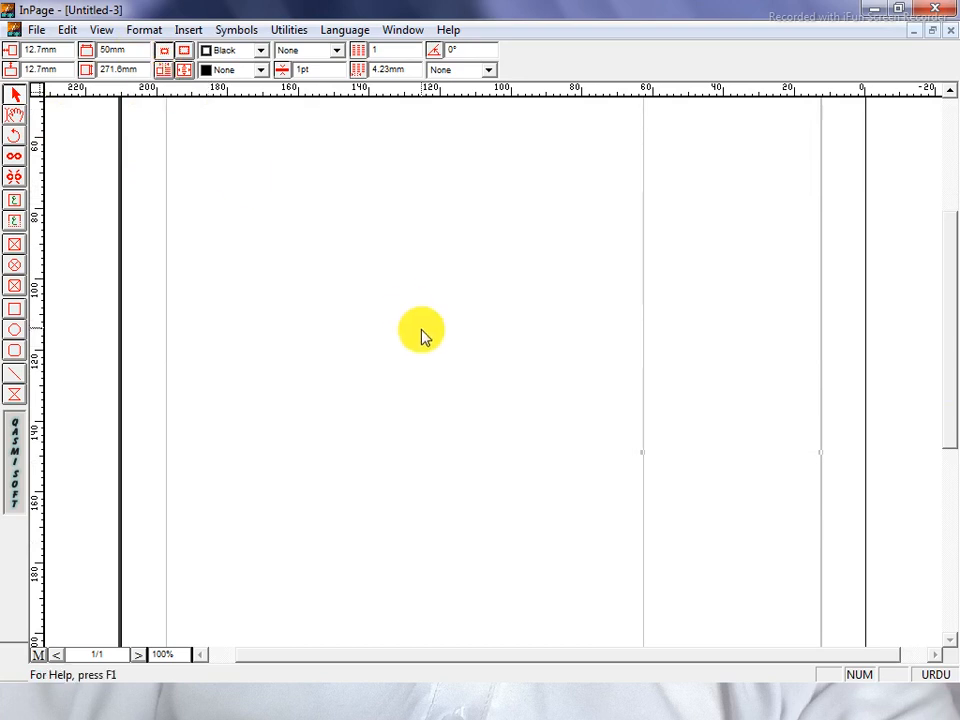
{"action": "left_click_drag", "start_coordinate": [950, 403], "coordinate": [950, 332]}
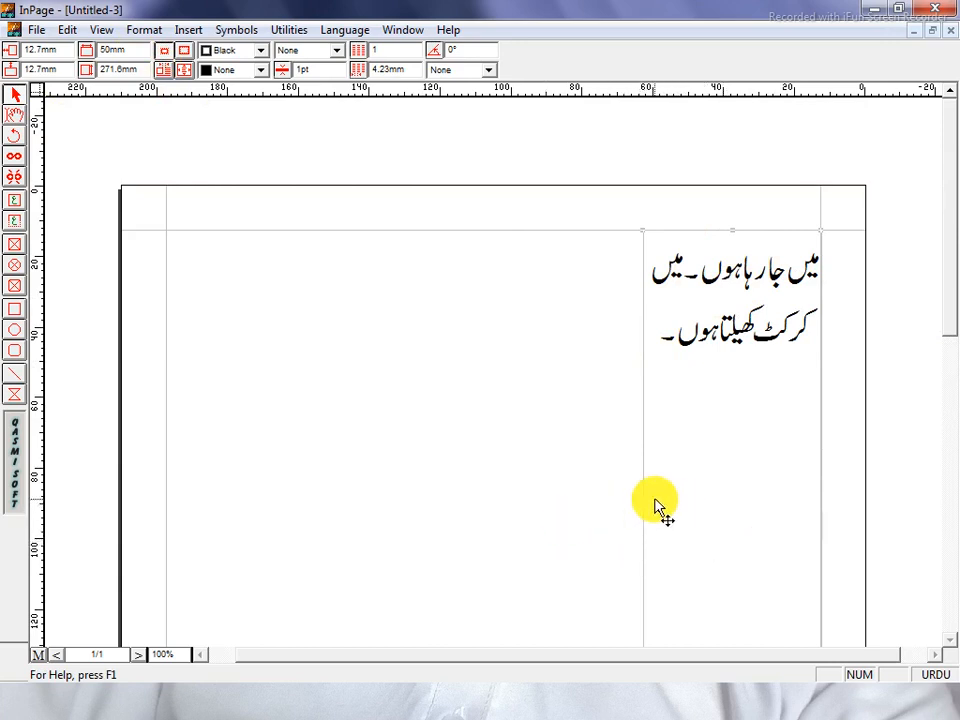
{"action": "key", "text": "ctrl+z"}
Try a 50mm frame height, then undo it.
{"action": "left_click", "coordinate": [127, 67]}
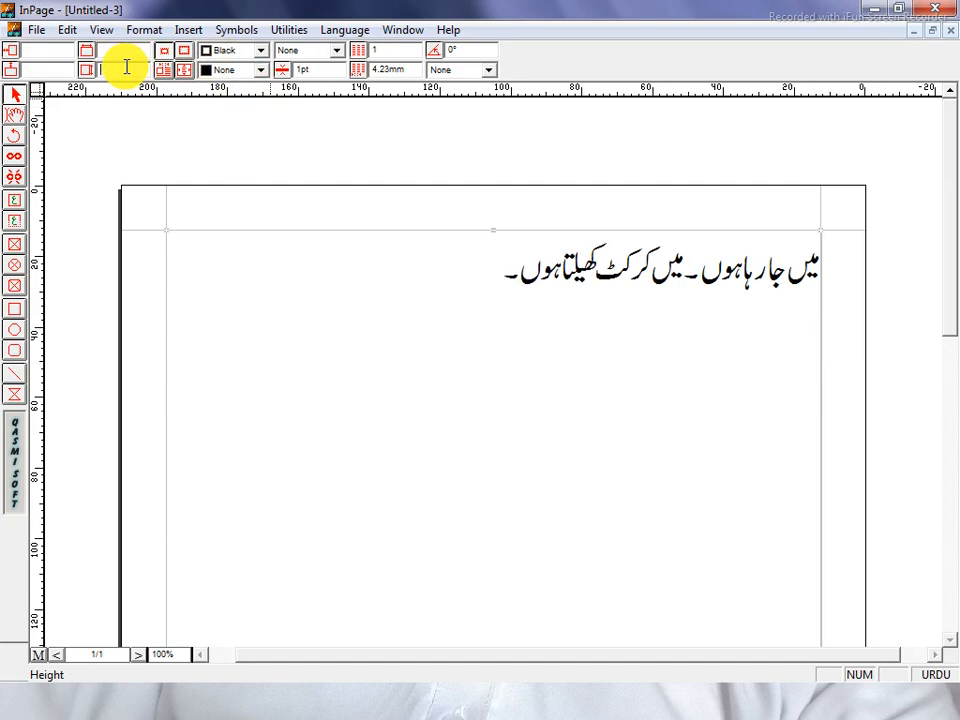
{"action": "type", "text": "50"}
{"action": "key", "text": "Return"}
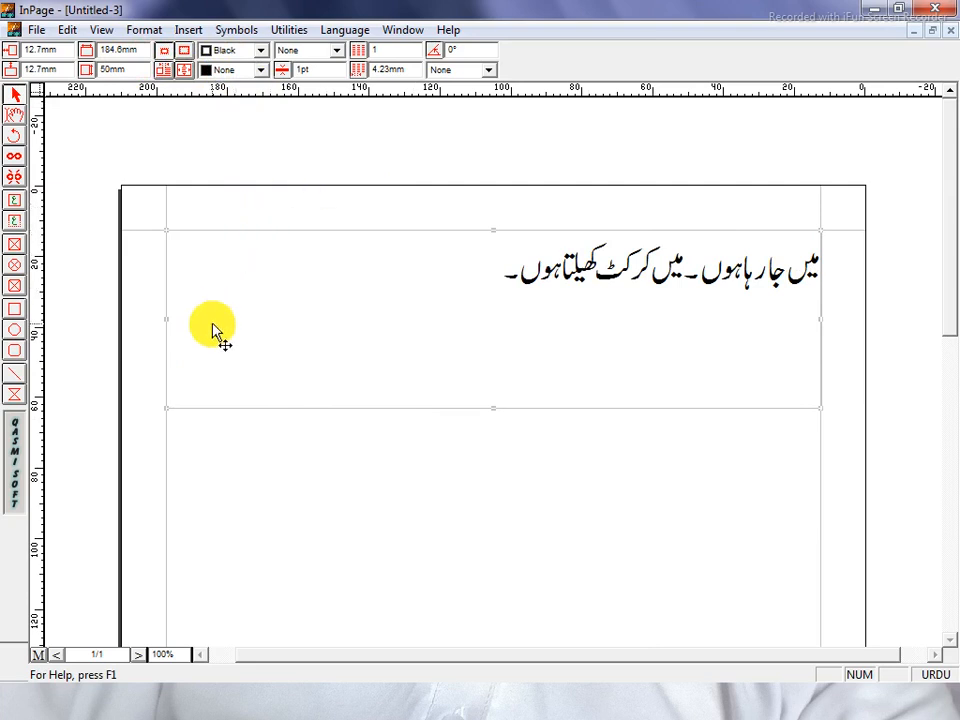
{"action": "key", "text": "ctrl+z"}
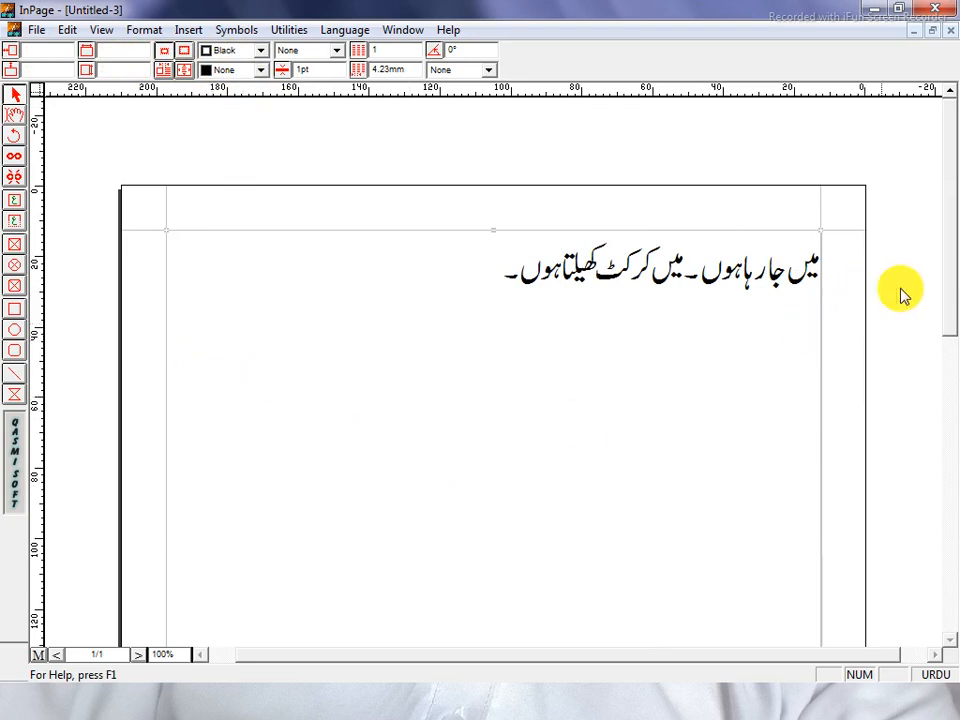
{"action": "left_click", "coordinate": [950, 400]}
{"action": "left_click_drag", "start_coordinate": [950, 410], "coordinate": [945, 257]}
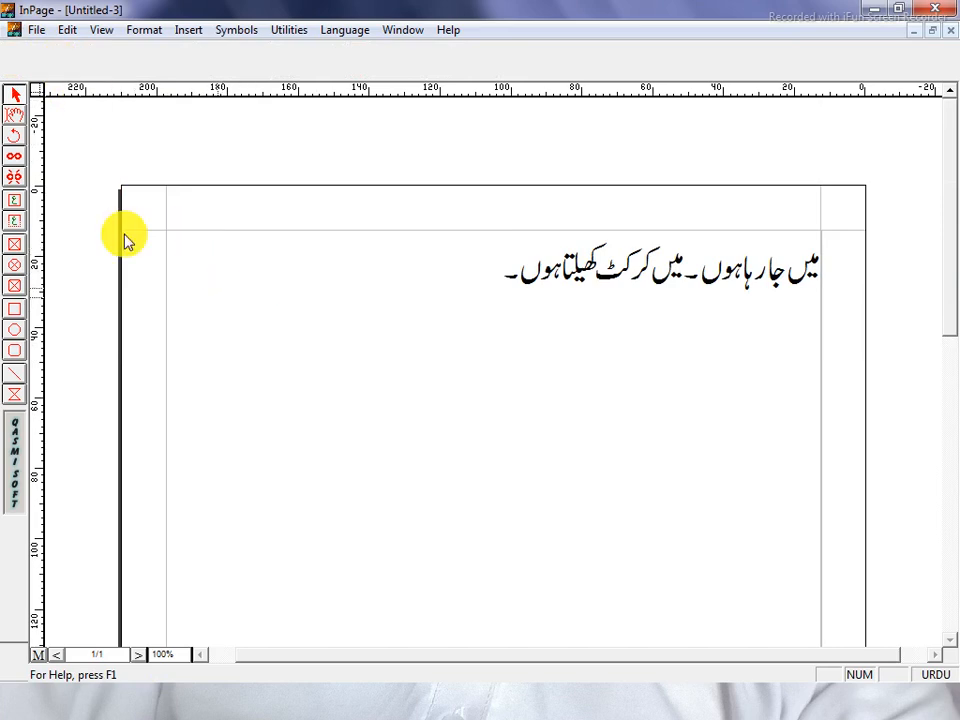
{"action": "left_click", "coordinate": [14, 94]}
{"action": "left_click", "coordinate": [319, 355]}
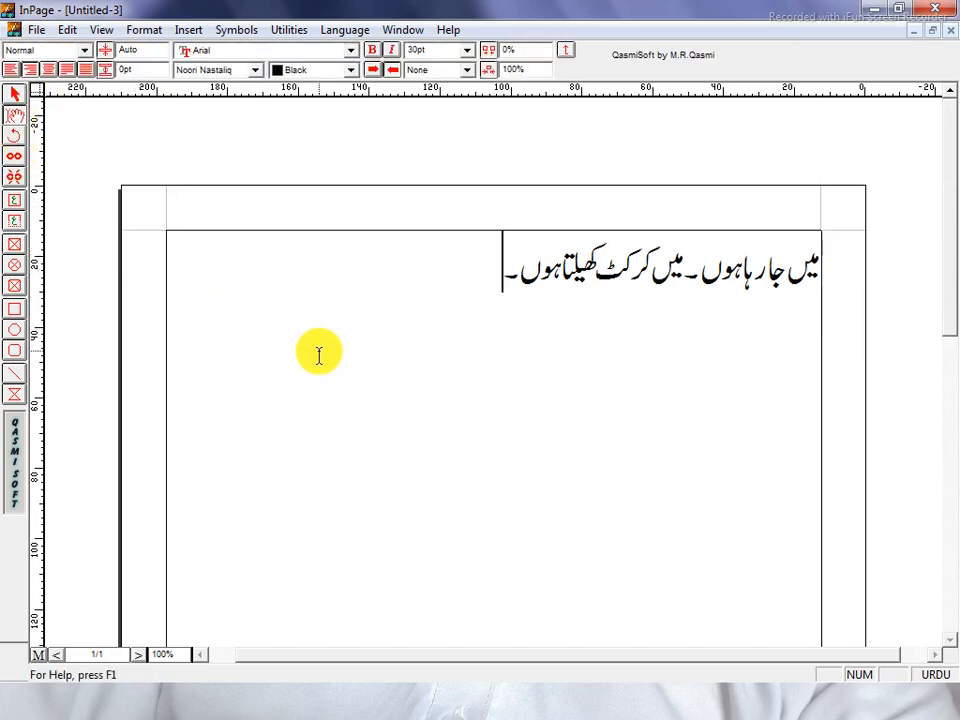
{"action": "left_click", "coordinate": [35, 29]}
{"action": "left_click", "coordinate": [97, 52]}
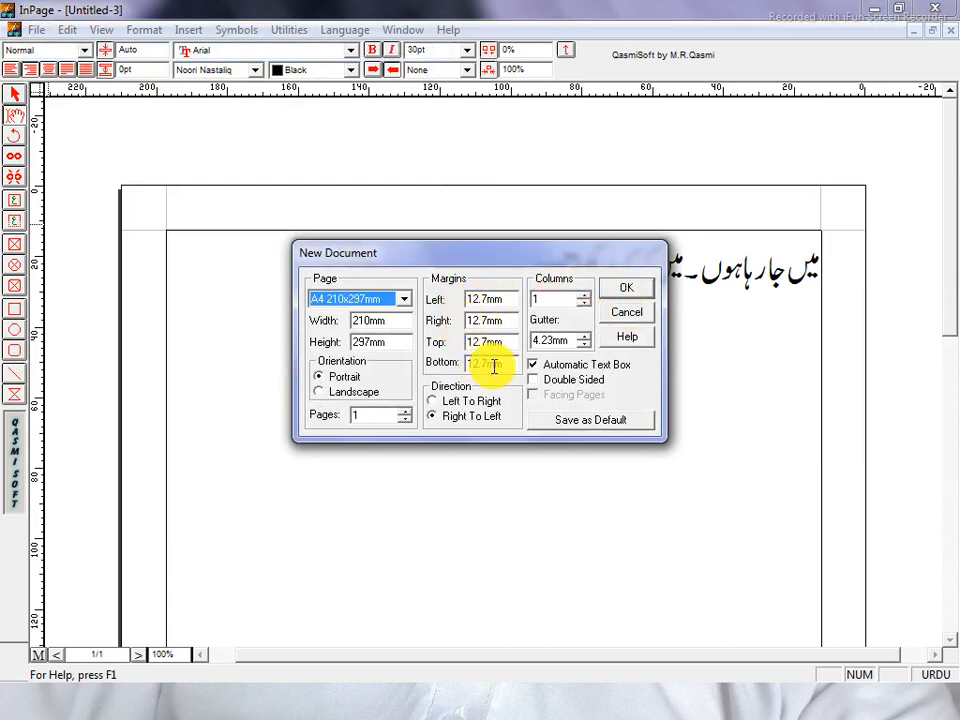
{"action": "left_click", "coordinate": [627, 314]}
{"action": "left_click_drag", "start_coordinate": [499, 290], "coordinate": [836, 257]}
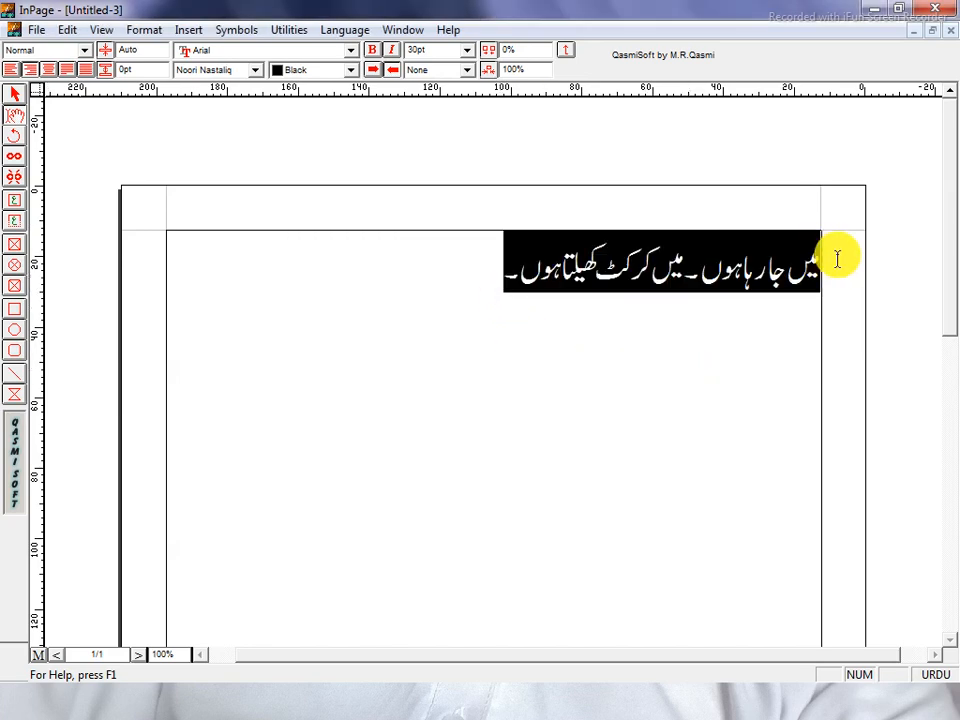
{"action": "left_click", "coordinate": [14, 96]}
{"action": "left_click", "coordinate": [246, 306]}
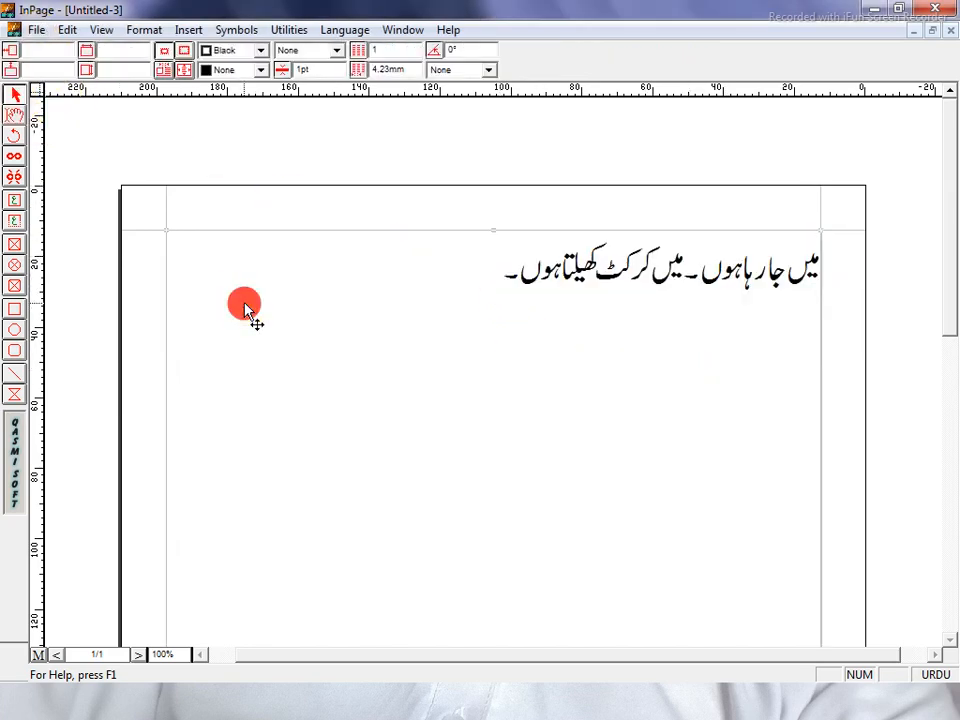
Keep the border black and try yellow, then green, as the text box fill.
{"action": "left_click", "coordinate": [232, 52]}
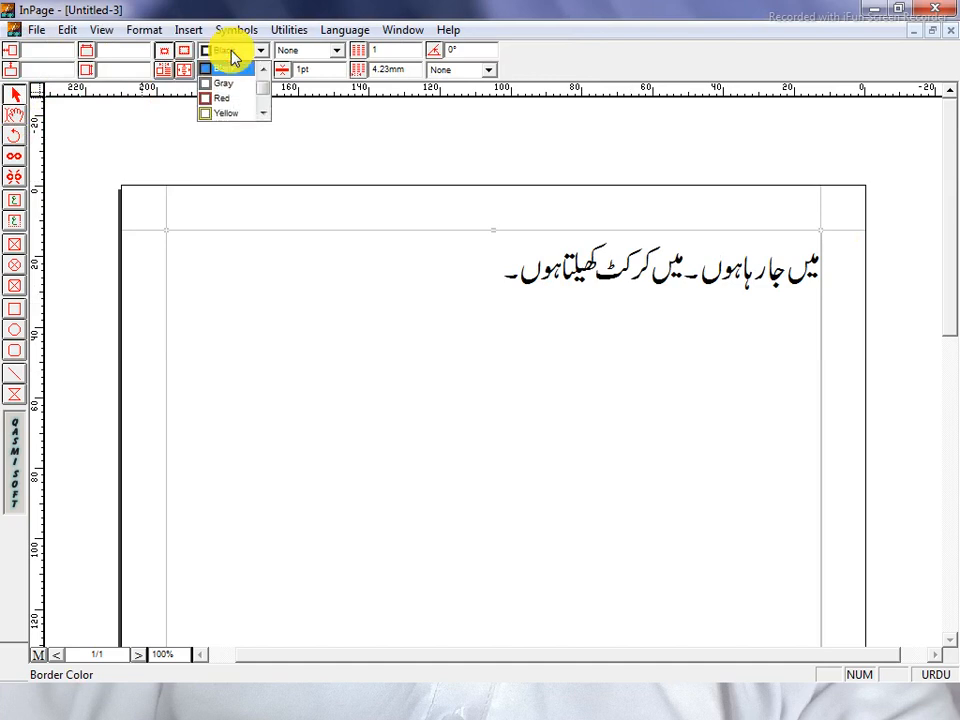
{"action": "left_click", "coordinate": [274, 145]}
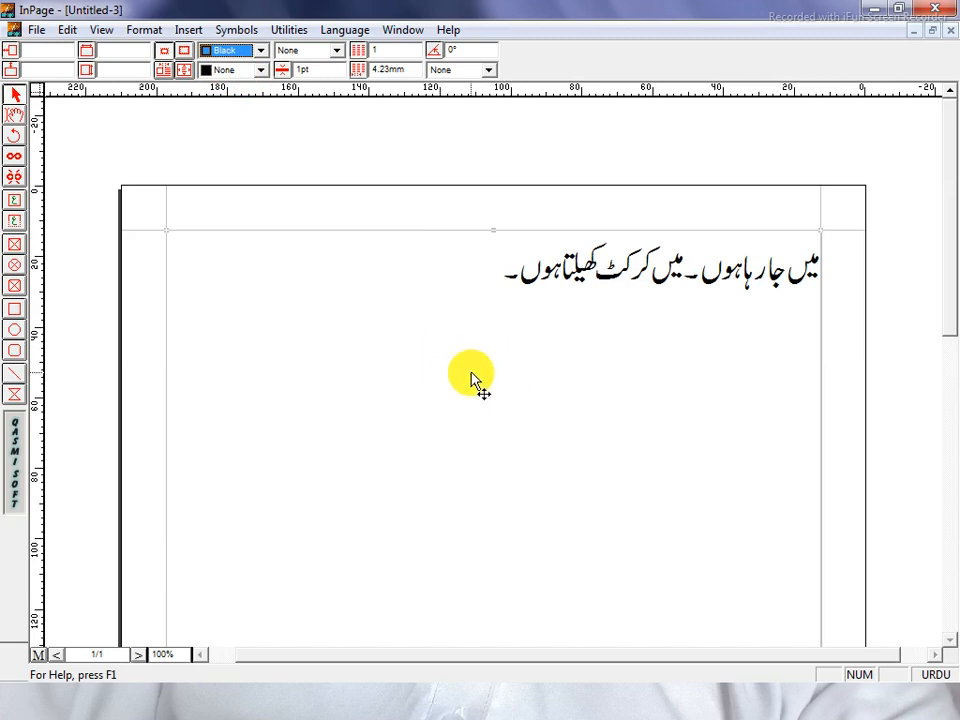
{"action": "left_click", "coordinate": [251, 69]}
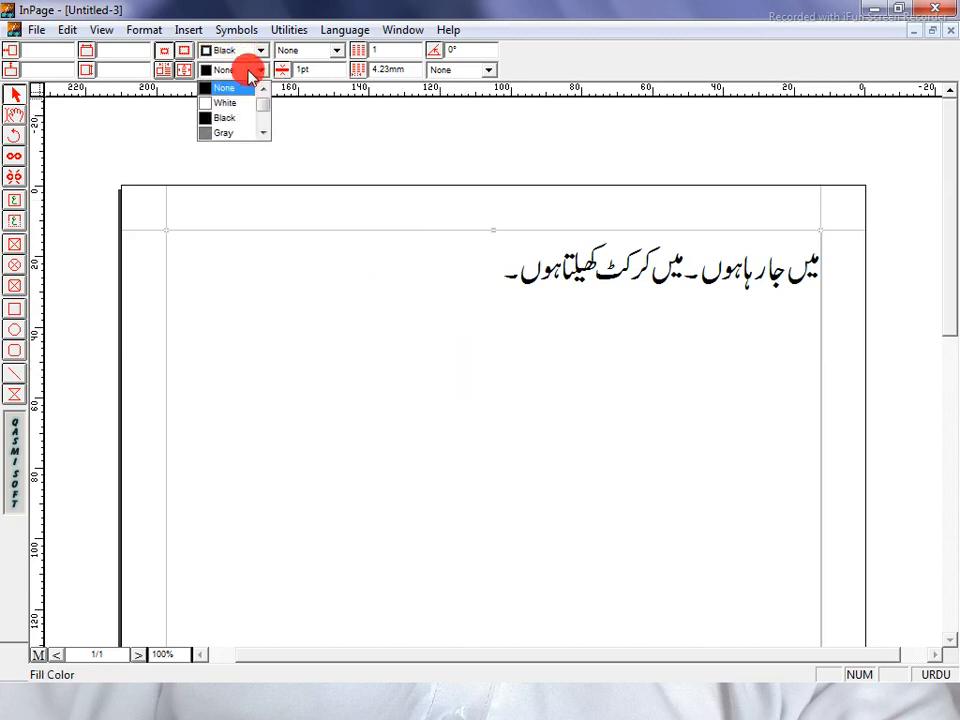
{"action": "left_click", "coordinate": [262, 132]}
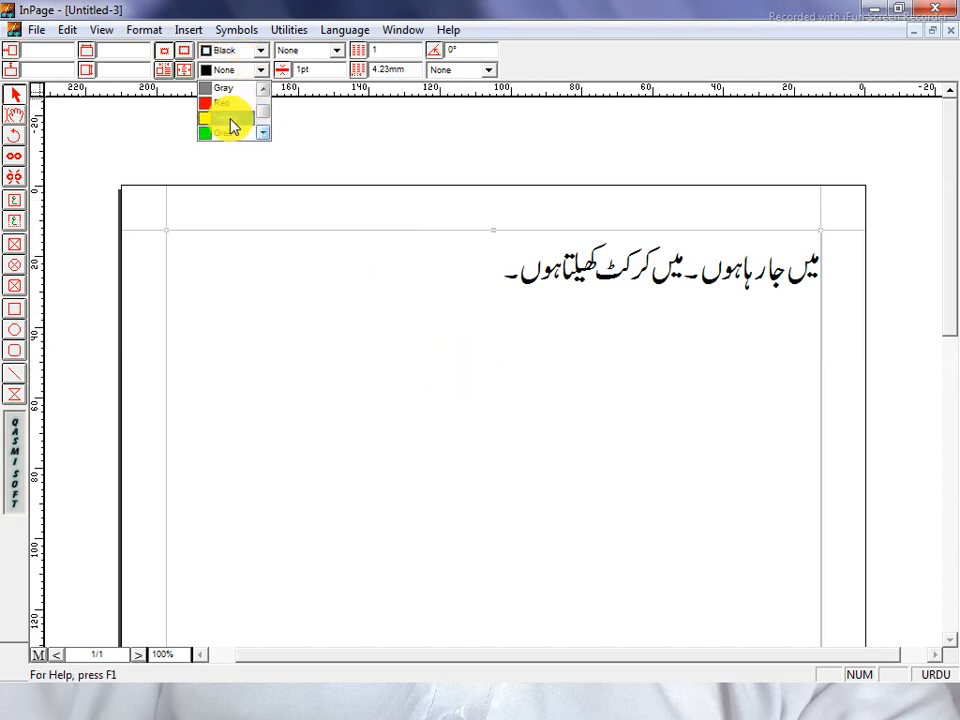
{"action": "left_click", "coordinate": [230, 118]}
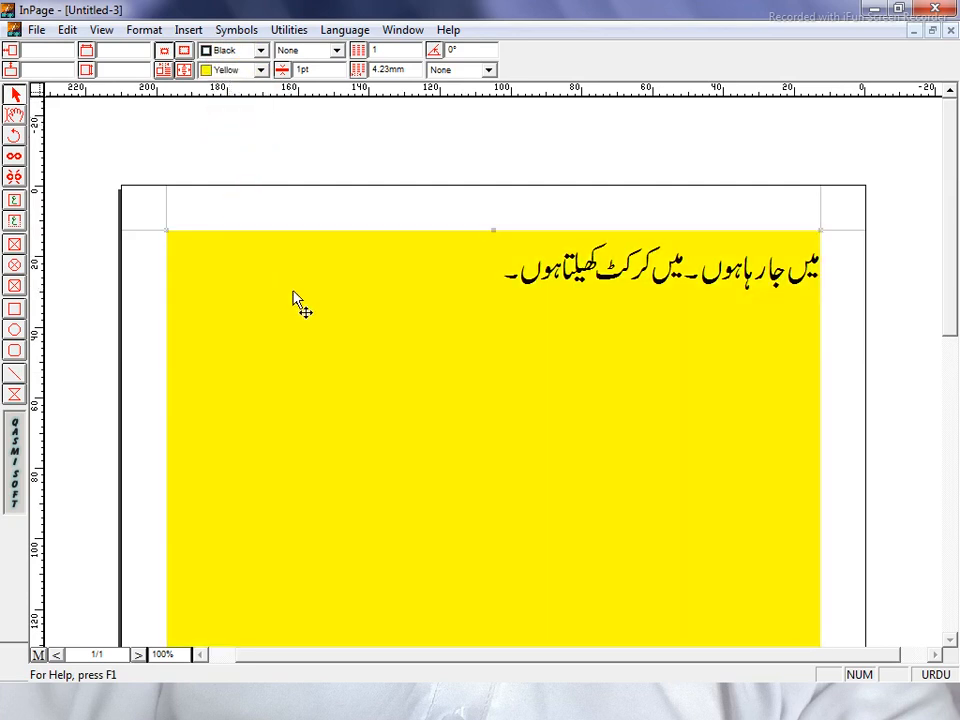
{"action": "left_click", "coordinate": [255, 69]}
{"action": "left_click", "coordinate": [238, 113]}
Try blue and magenta fills, then settle on a white fill.
{"action": "left_click", "coordinate": [255, 69]}
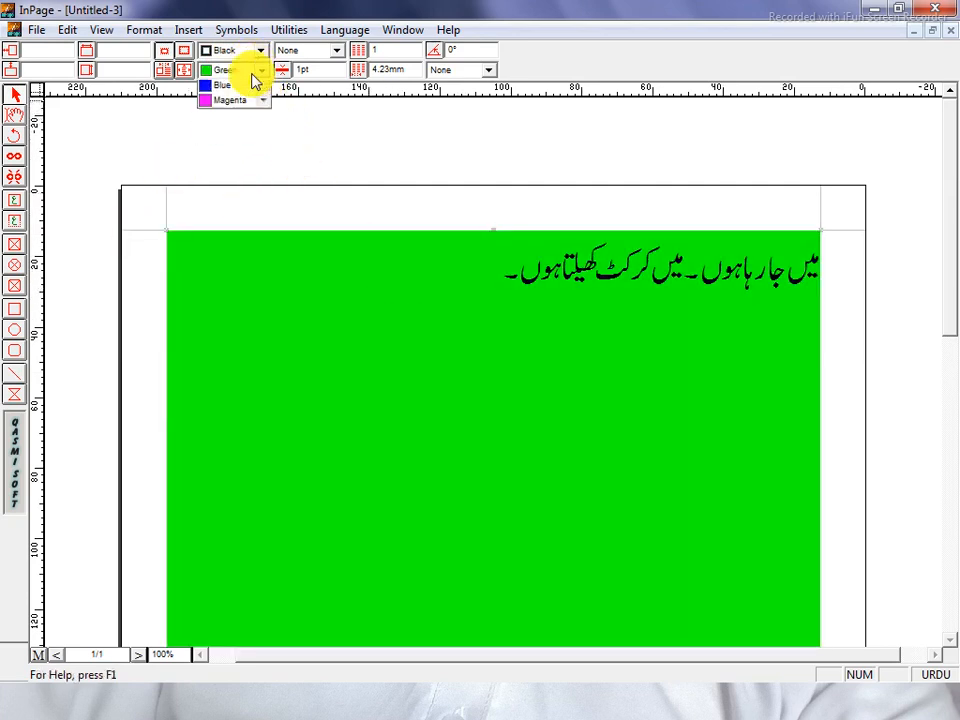
{"action": "left_click", "coordinate": [238, 114]}
{"action": "left_click", "coordinate": [258, 69]}
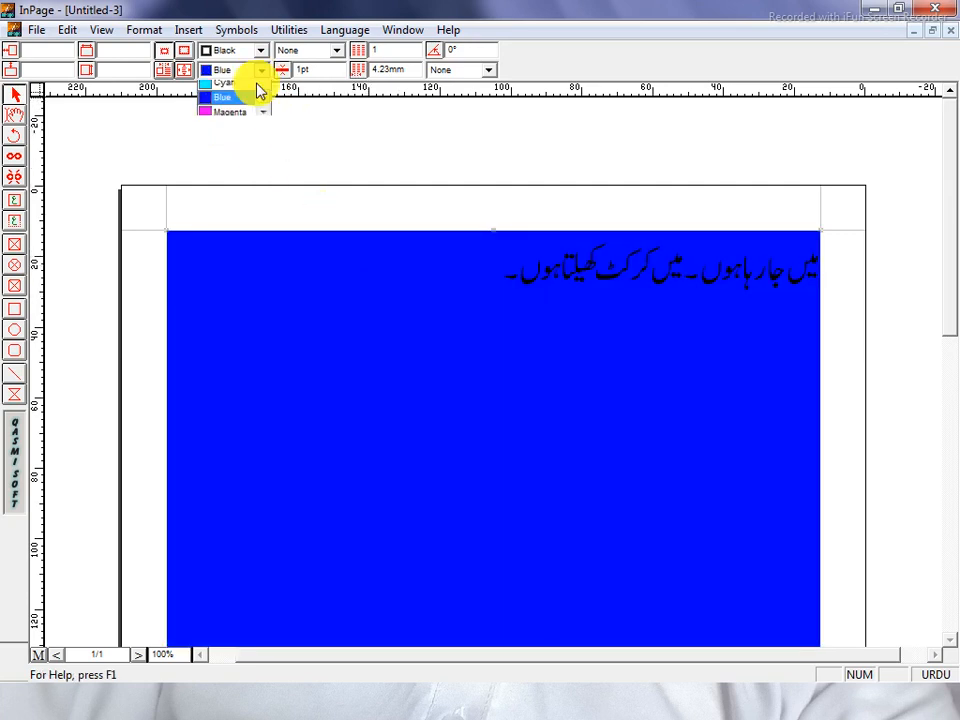
{"action": "left_click", "coordinate": [236, 133]}
{"action": "left_click", "coordinate": [258, 69]}
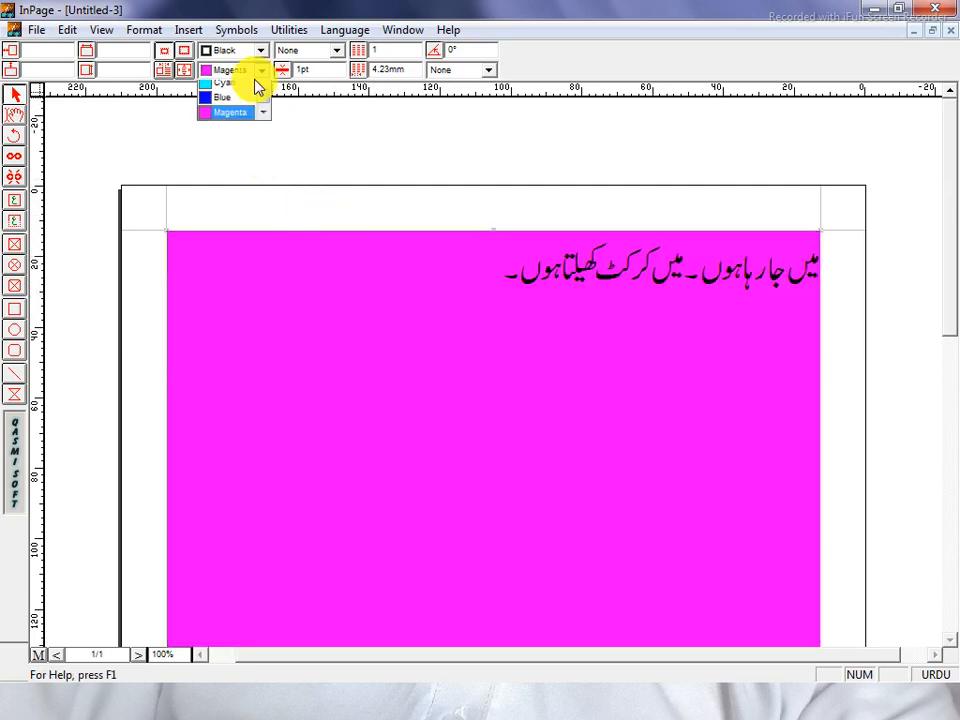
{"action": "scroll", "coordinate": [245, 95], "scroll_direction": "up", "scroll_amount": 5}
{"action": "left_click", "coordinate": [230, 103]}
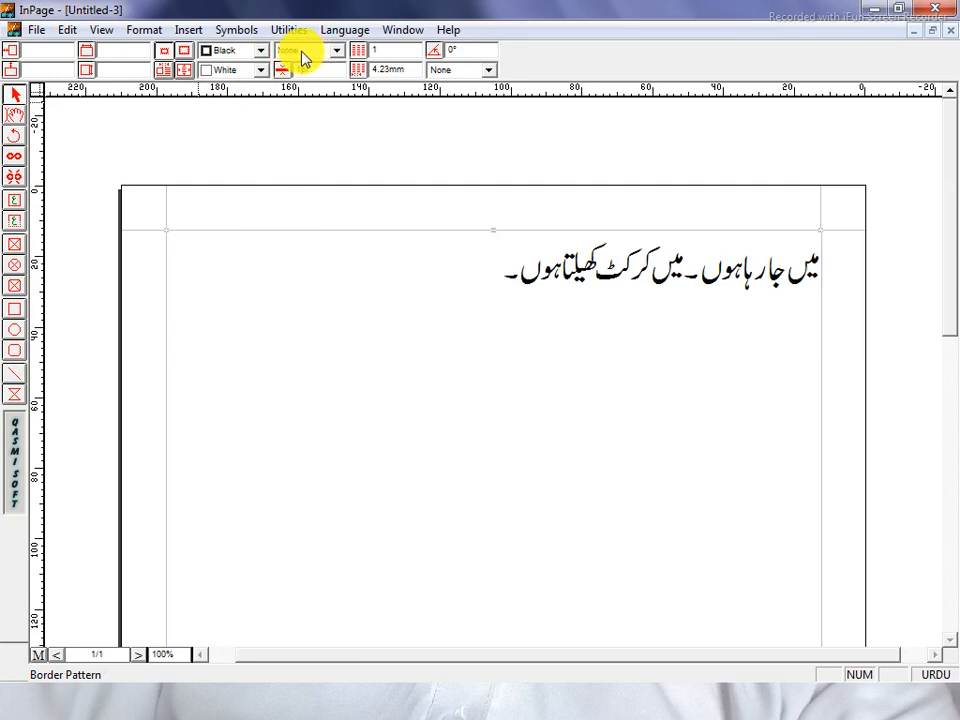
Give the text box a decorative diamond-pattern border.
{"action": "left_click", "coordinate": [301, 52]}
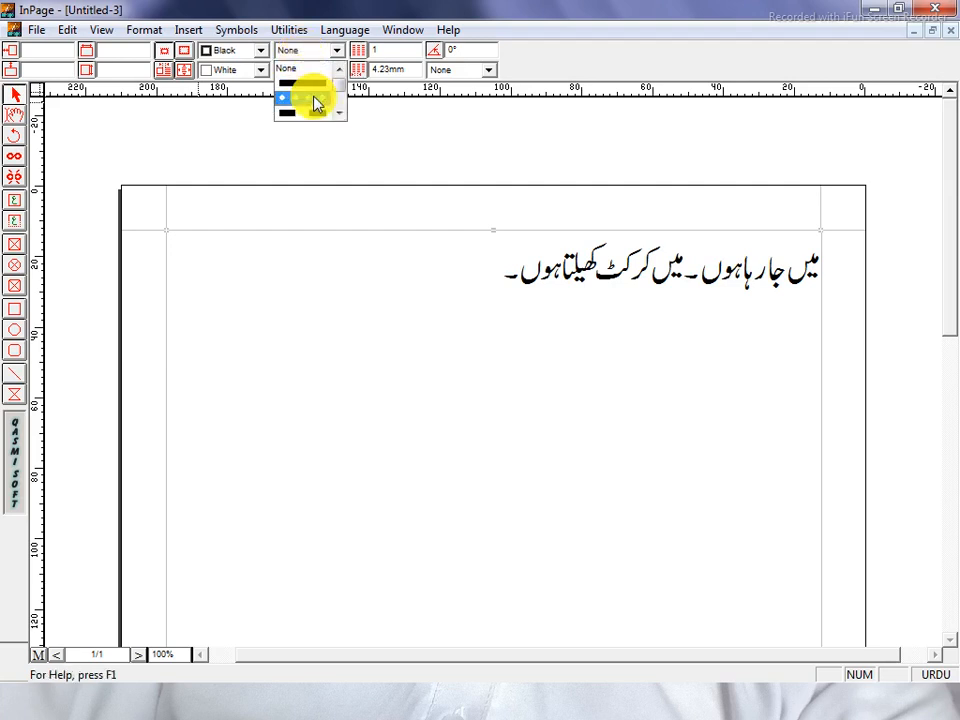
{"action": "left_click", "coordinate": [339, 114]}
{"action": "left_click", "coordinate": [339, 114]}
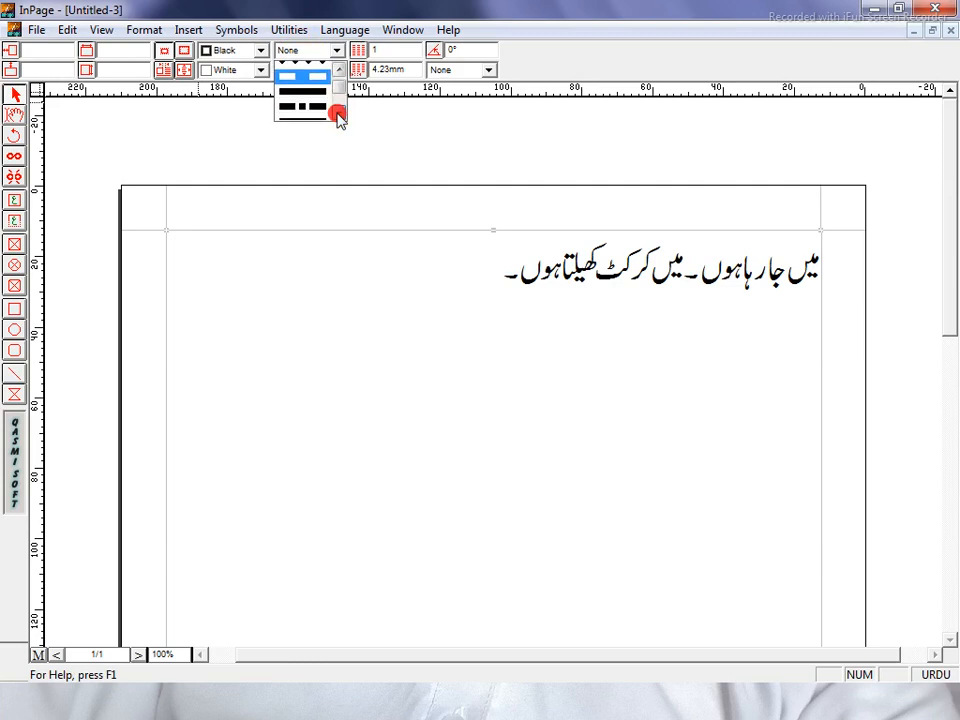
{"action": "left_click", "coordinate": [339, 114]}
{"action": "left_click", "coordinate": [339, 114]}
{"action": "left_click", "coordinate": [339, 114]}
{"action": "left_click", "coordinate": [339, 114]}
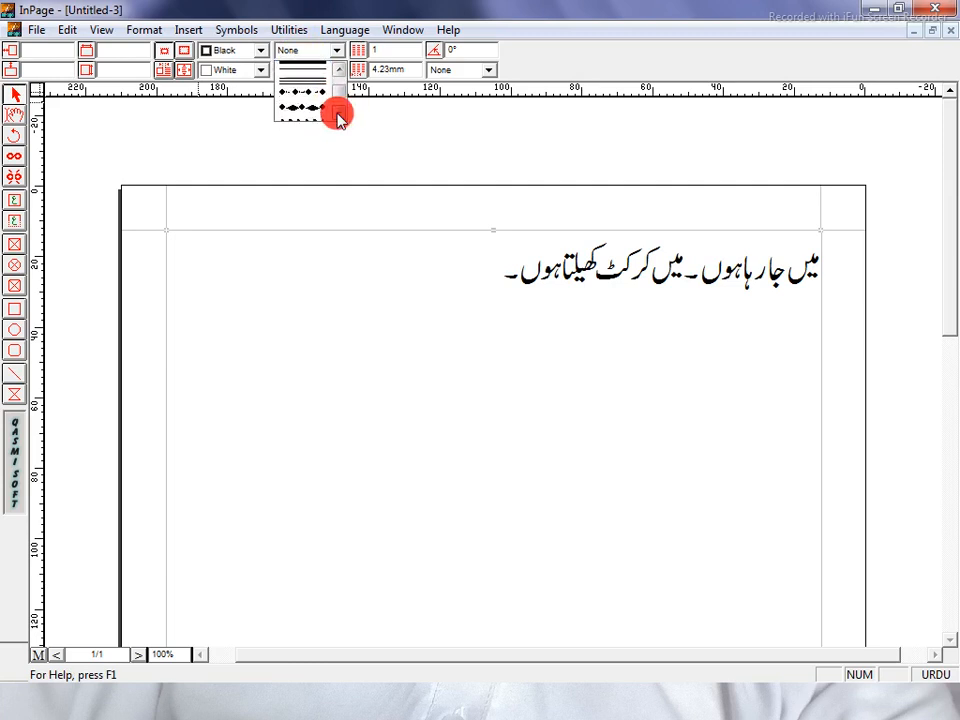
{"action": "left_click", "coordinate": [339, 114]}
{"action": "left_click", "coordinate": [339, 70]}
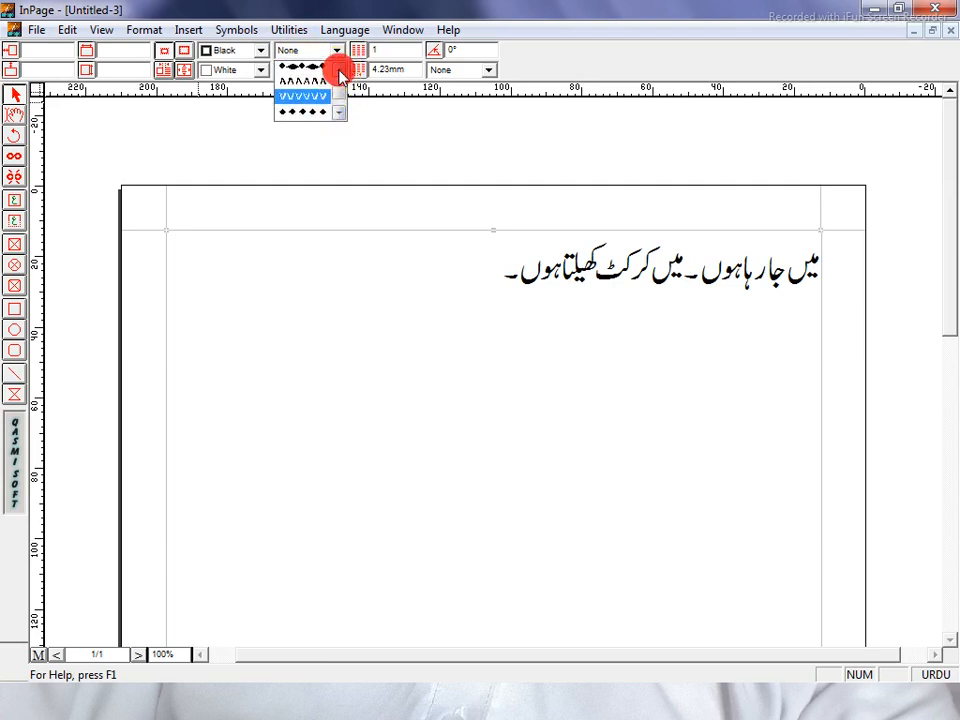
{"action": "left_click", "coordinate": [339, 70]}
{"action": "left_click", "coordinate": [312, 93]}
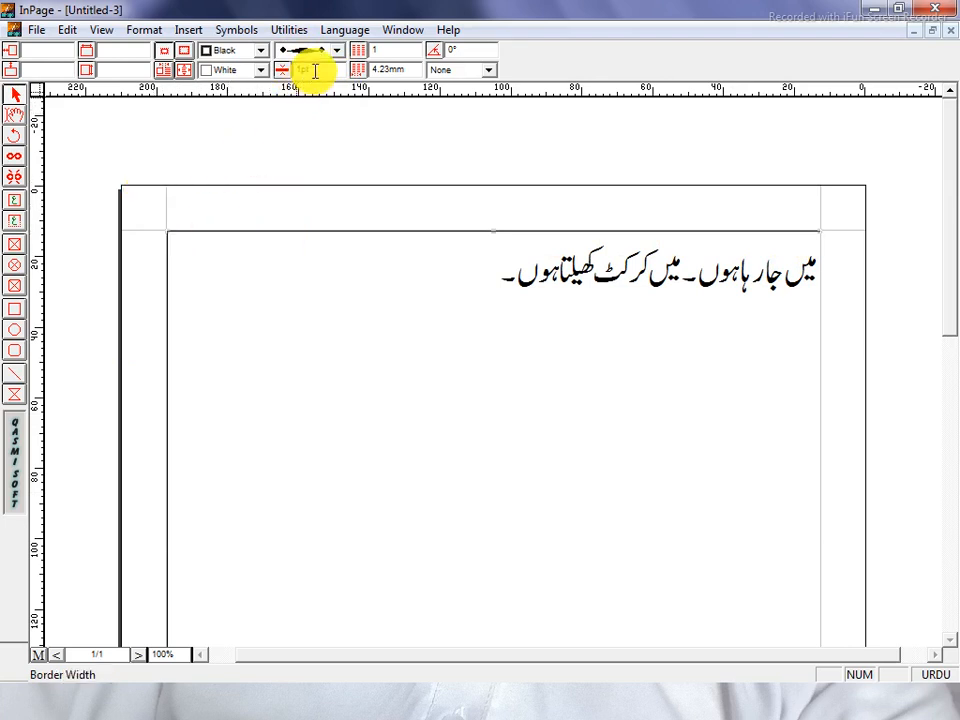
Widen the border width from 3pt to 5pt and finally 7pt.
{"action": "left_click_drag", "start_coordinate": [315, 71], "coordinate": [278, 72]}
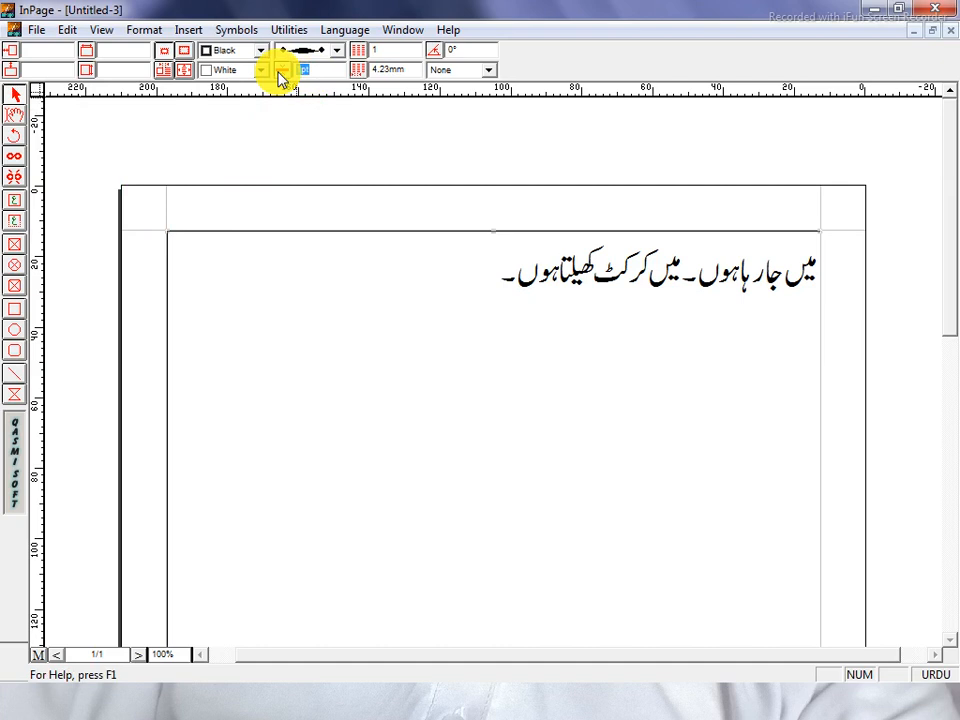
{"action": "type", "text": "3"}
{"action": "key", "text": "Return"}
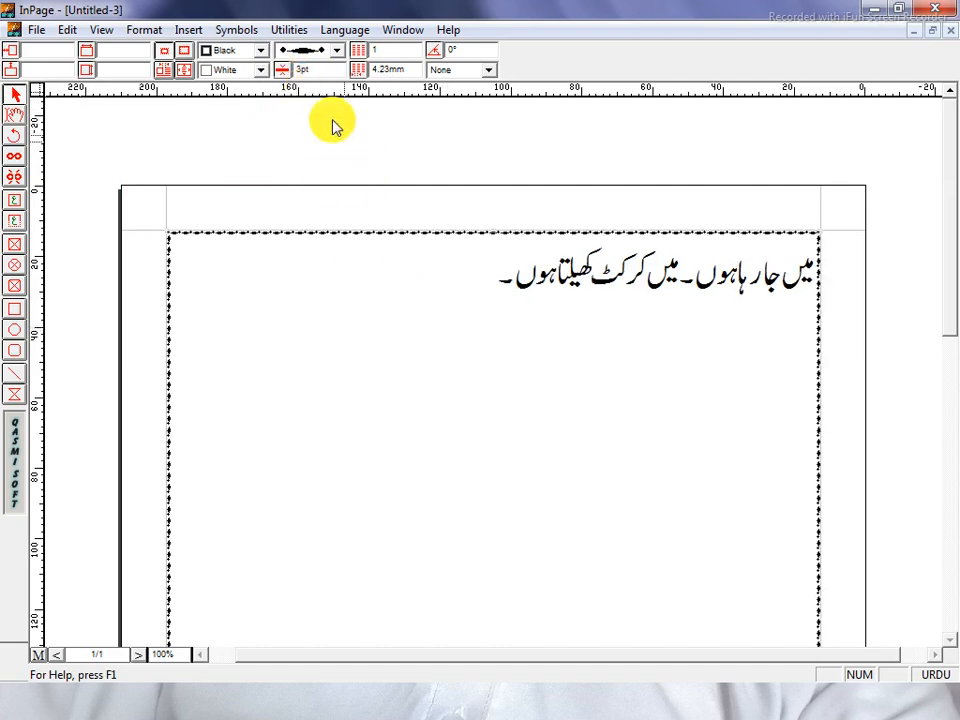
{"action": "left_click_drag", "start_coordinate": [336, 72], "coordinate": [280, 72]}
{"action": "type", "text": "5"}
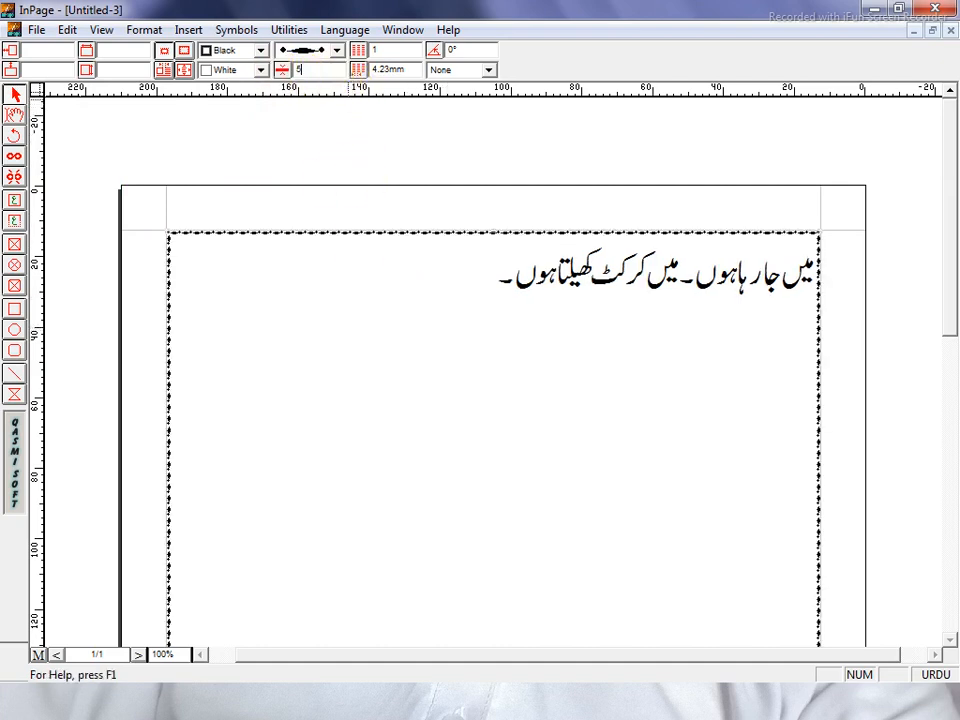
{"action": "key", "text": "Return"}
{"action": "left_click_drag", "start_coordinate": [335, 70], "coordinate": [281, 69]}
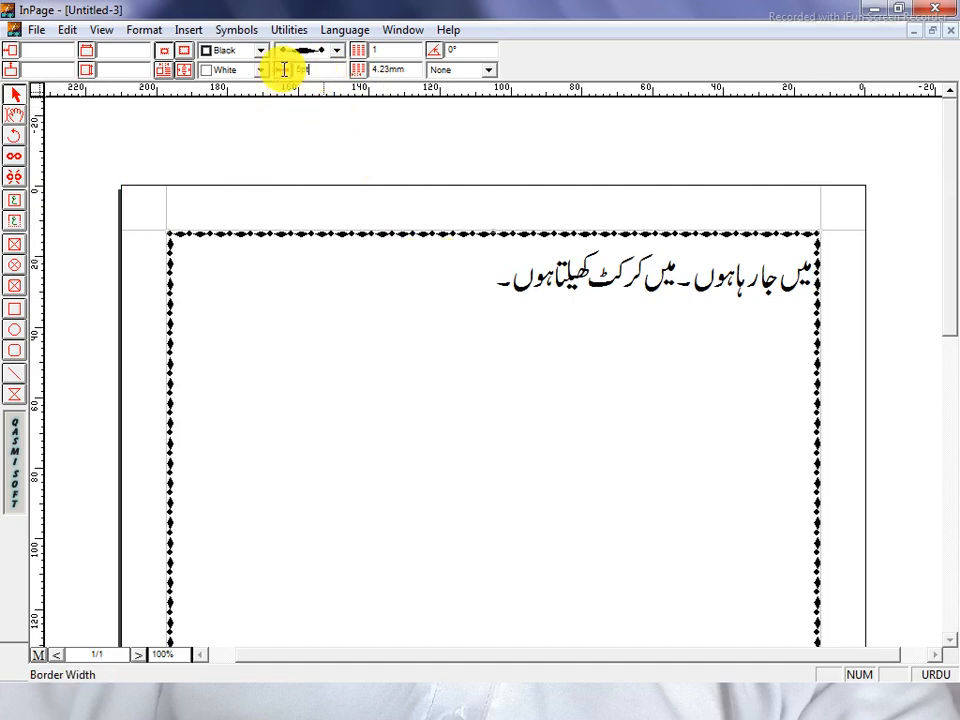
{"action": "type", "text": "7"}
{"action": "key", "text": "Return"}
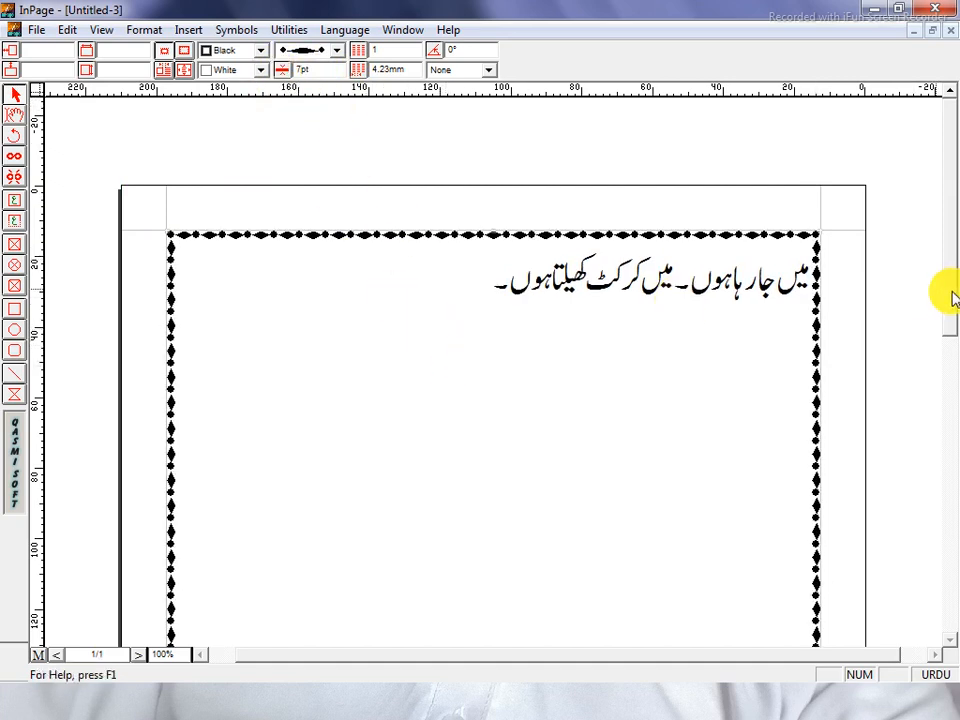
{"action": "left_click_drag", "start_coordinate": [945, 296], "coordinate": [874, 176]}
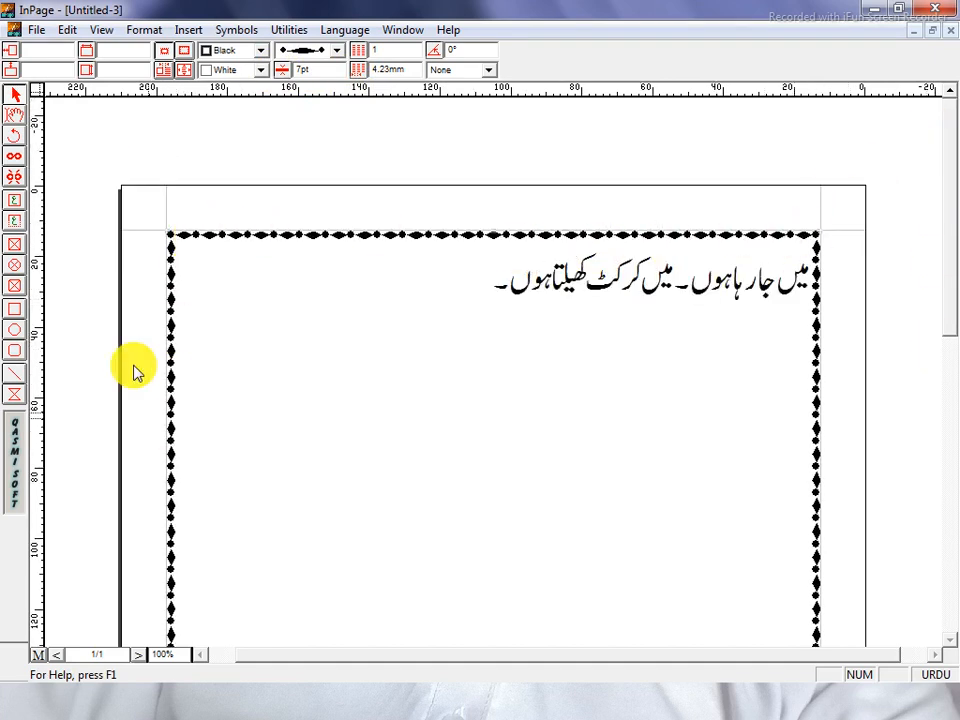
Try gray, red, yellow and cyan border colours, finally choosing blue.
{"action": "left_click", "coordinate": [246, 51]}
{"action": "left_click", "coordinate": [240, 86]}
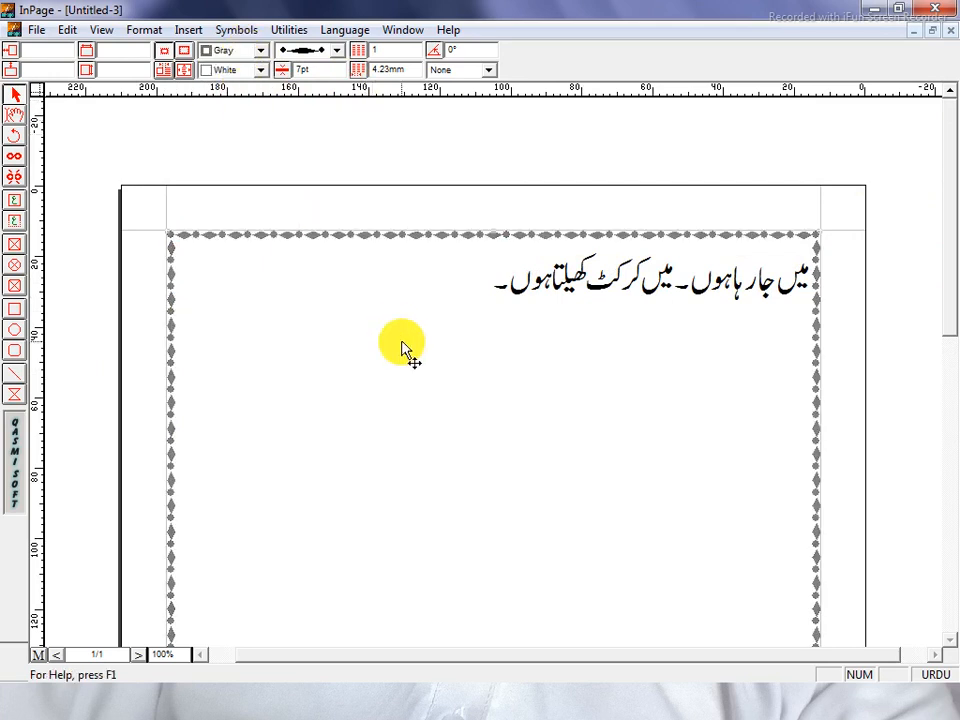
{"action": "left_click", "coordinate": [246, 51]}
{"action": "left_click", "coordinate": [240, 86]}
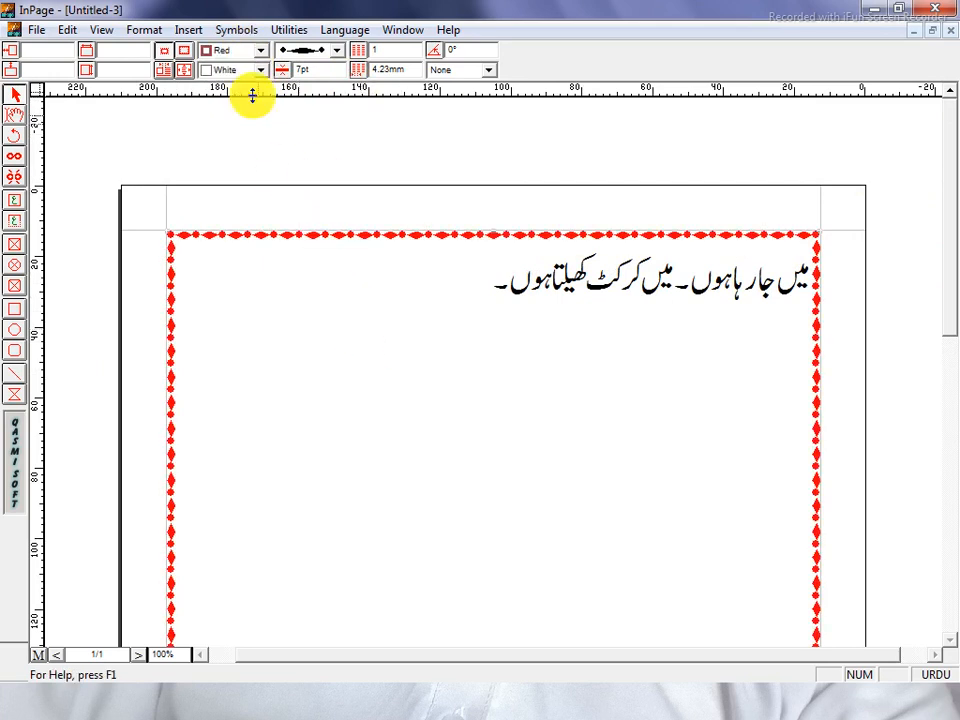
{"action": "left_click", "coordinate": [246, 51]}
{"action": "left_click", "coordinate": [242, 86]}
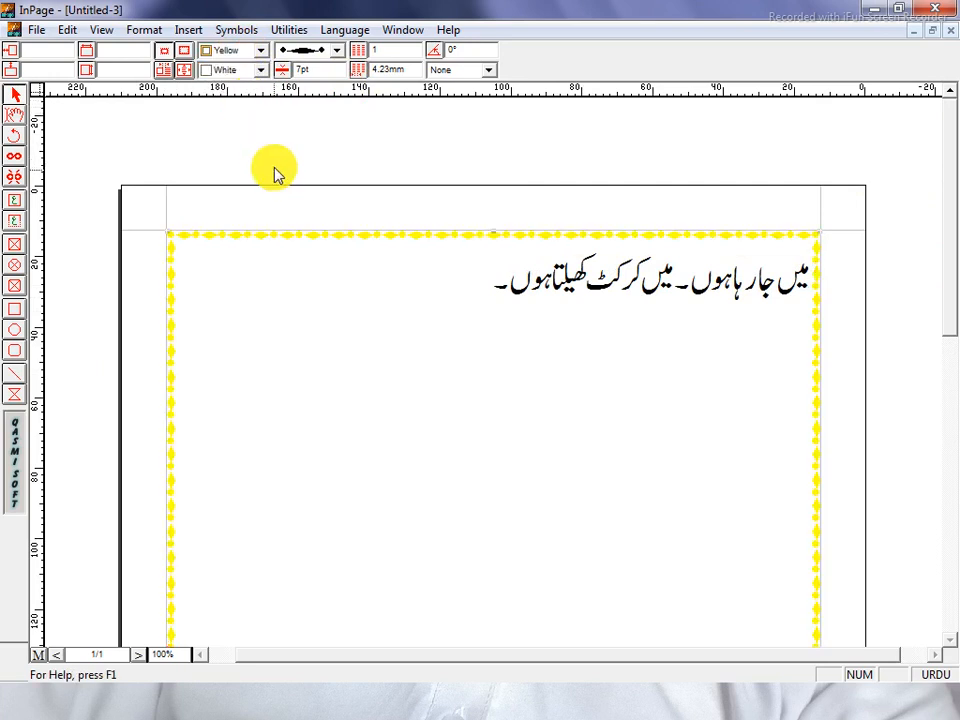
{"action": "left_click", "coordinate": [250, 51]}
{"action": "left_click", "coordinate": [250, 94]}
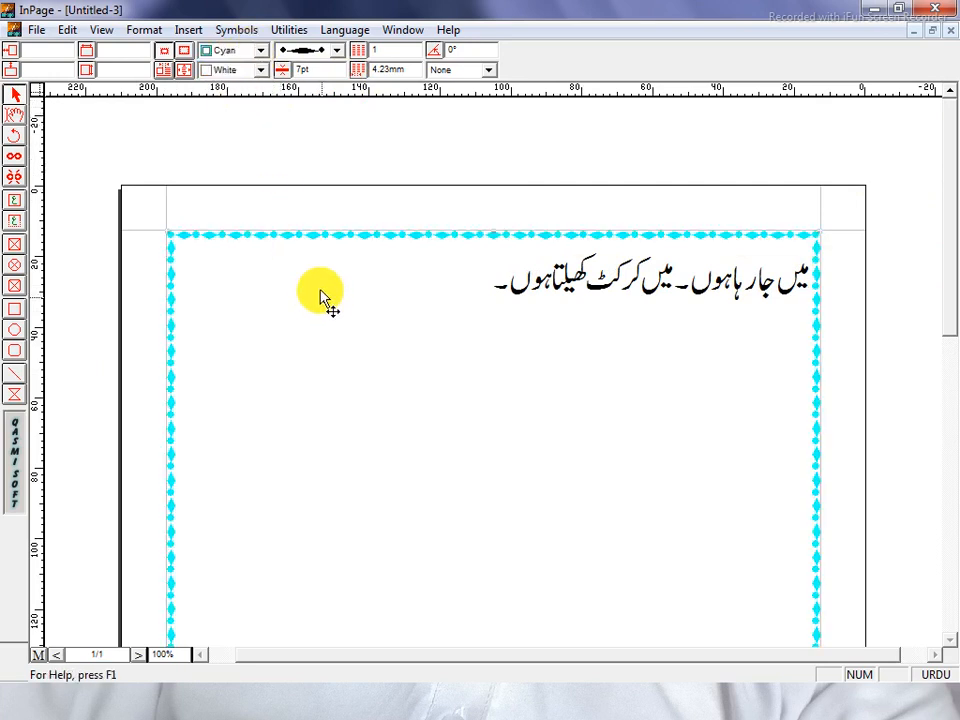
{"action": "left_click", "coordinate": [242, 50]}
{"action": "left_click", "coordinate": [233, 98]}
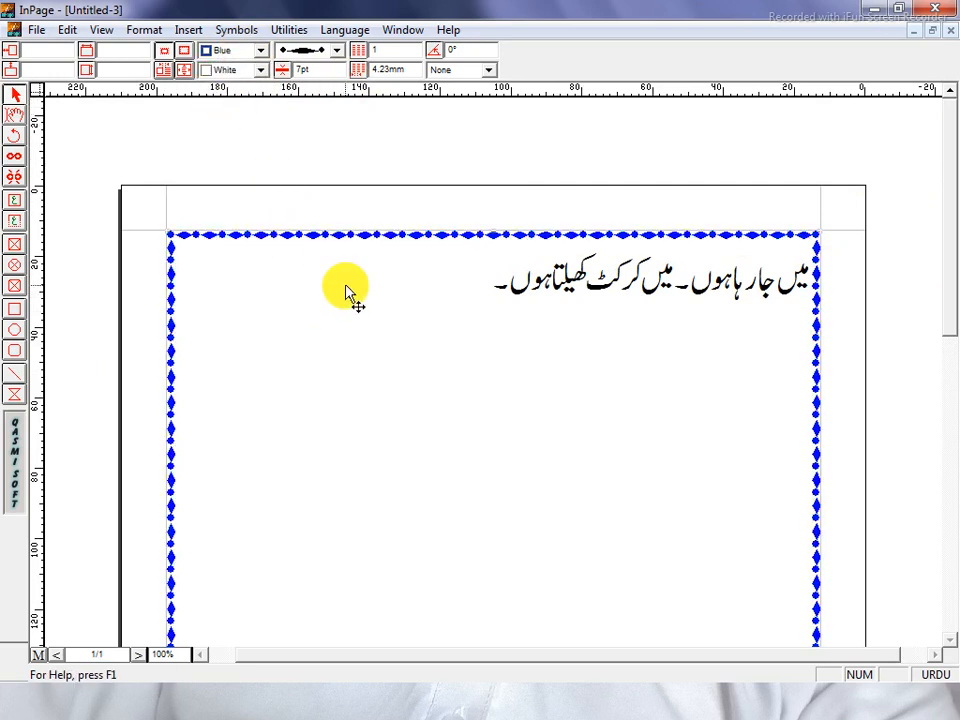
{"action": "left_click_drag", "start_coordinate": [948, 295], "coordinate": [949, 261]}
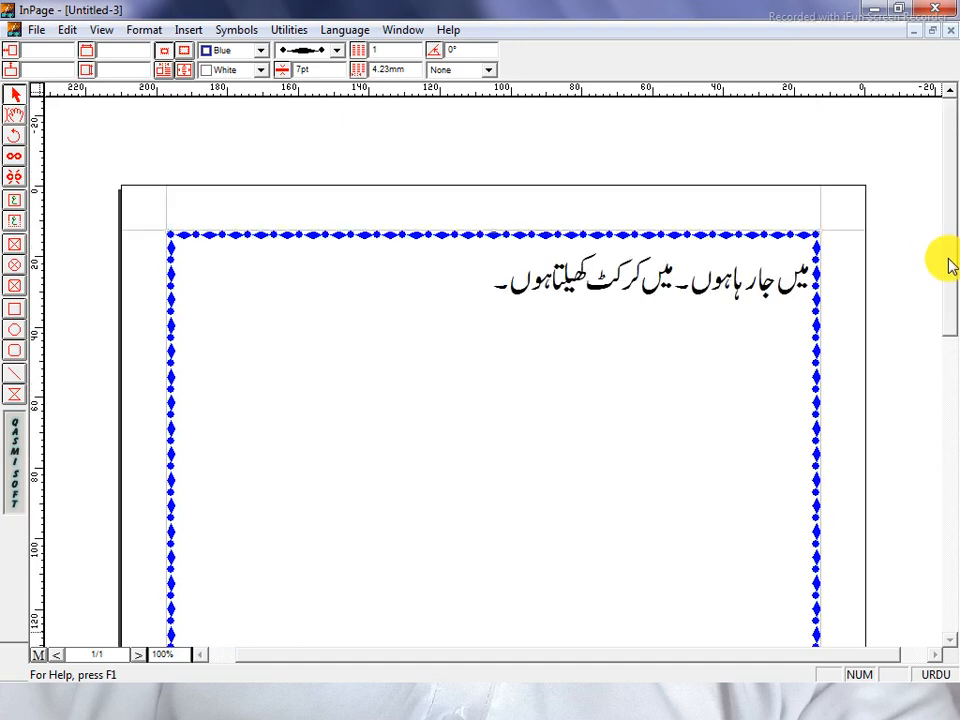
Return to text editing with the insertion point at the start of the line.
{"action": "left_click", "coordinate": [15, 116]}
{"action": "left_click", "coordinate": [421, 341]}
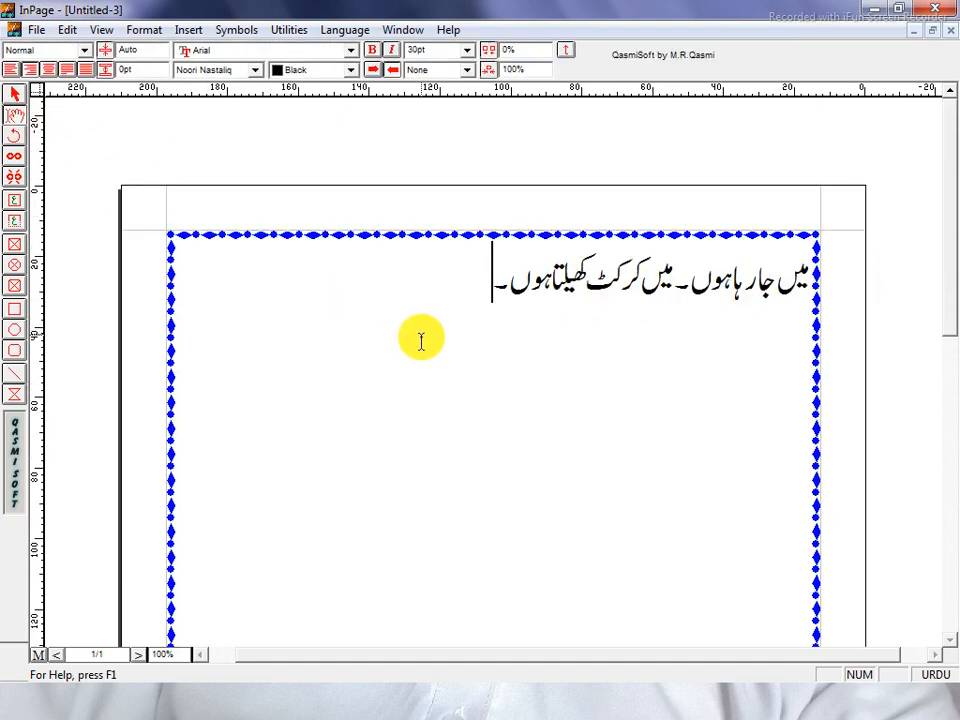
{"action": "left_click", "coordinate": [804, 280]}
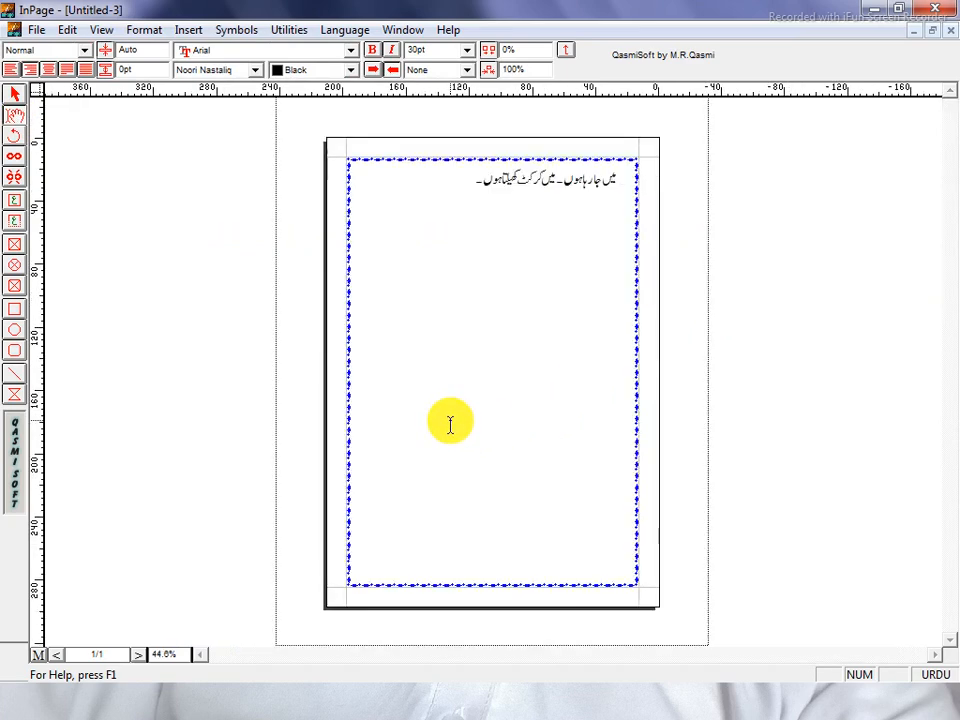
Zoom to 50% and highlight the Urdu line at the top of the frame.
{"action": "key", "text": "ctrl+5"}
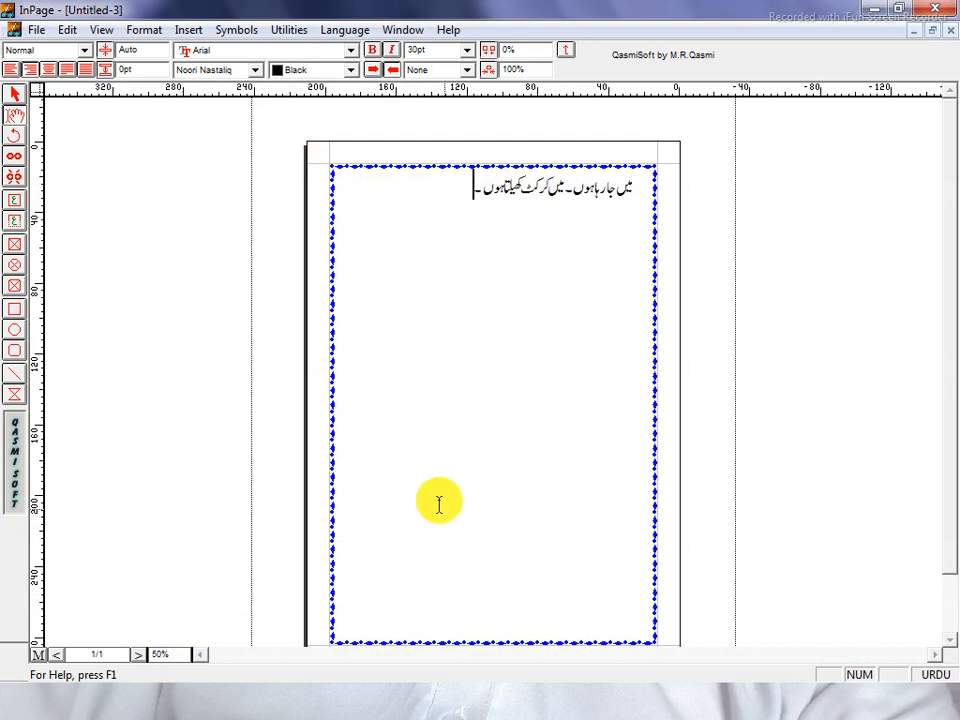
{"action": "left_click_drag", "start_coordinate": [643, 190], "coordinate": [456, 208]}
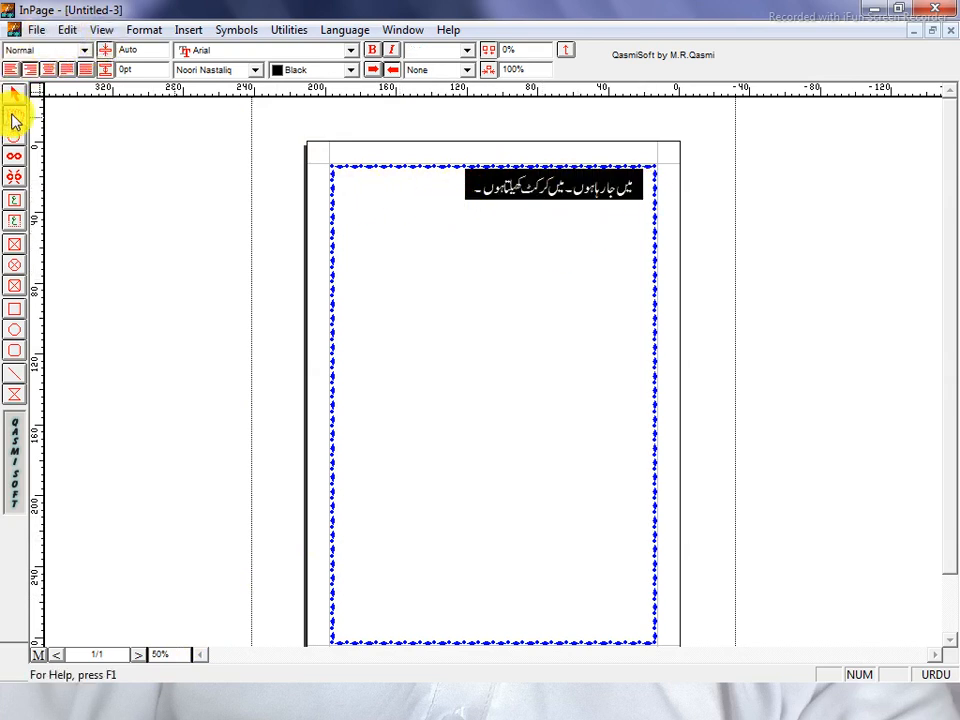
Keep the Noori Nastaliq font and colour the selected Urdu text red.
{"action": "left_click", "coordinate": [228, 72]}
{"action": "scroll", "coordinate": [230, 150], "scroll_direction": "down", "scroll_amount": 7}
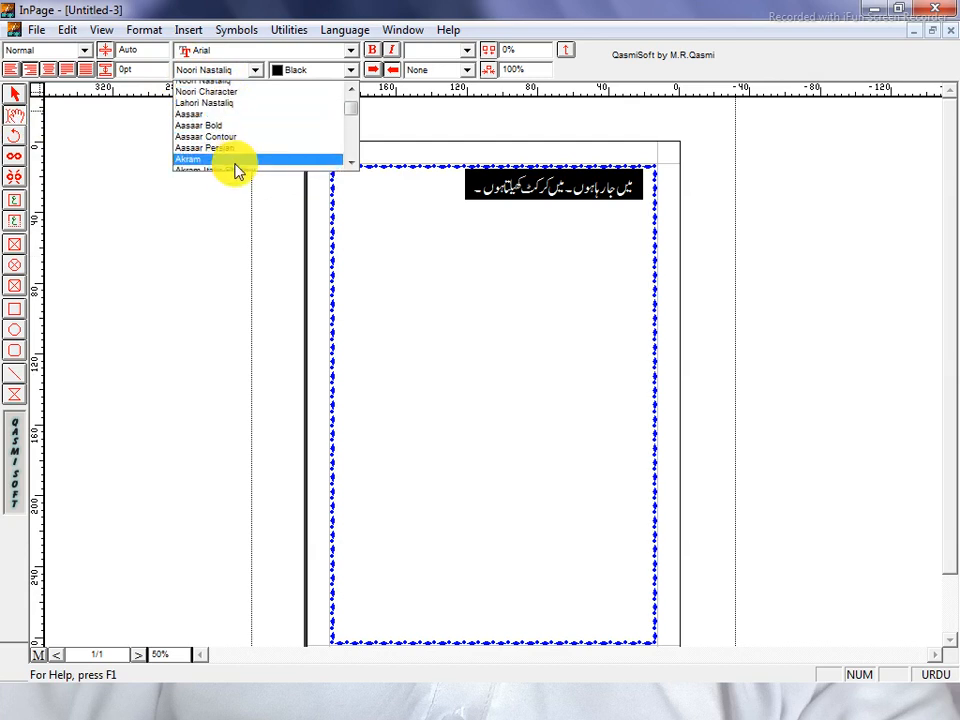
{"action": "scroll", "coordinate": [224, 160], "scroll_direction": "down", "scroll_amount": 4}
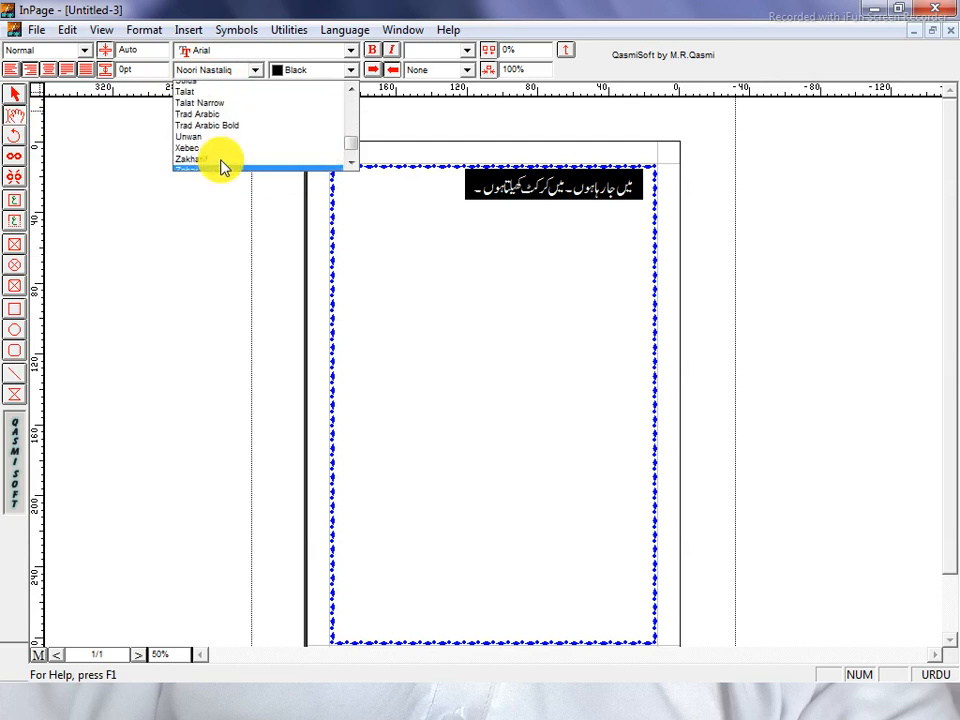
{"action": "scroll", "coordinate": [210, 160], "scroll_direction": "up", "scroll_amount": 12}
{"action": "left_click", "coordinate": [322, 76]}
{"action": "left_click", "coordinate": [308, 72]}
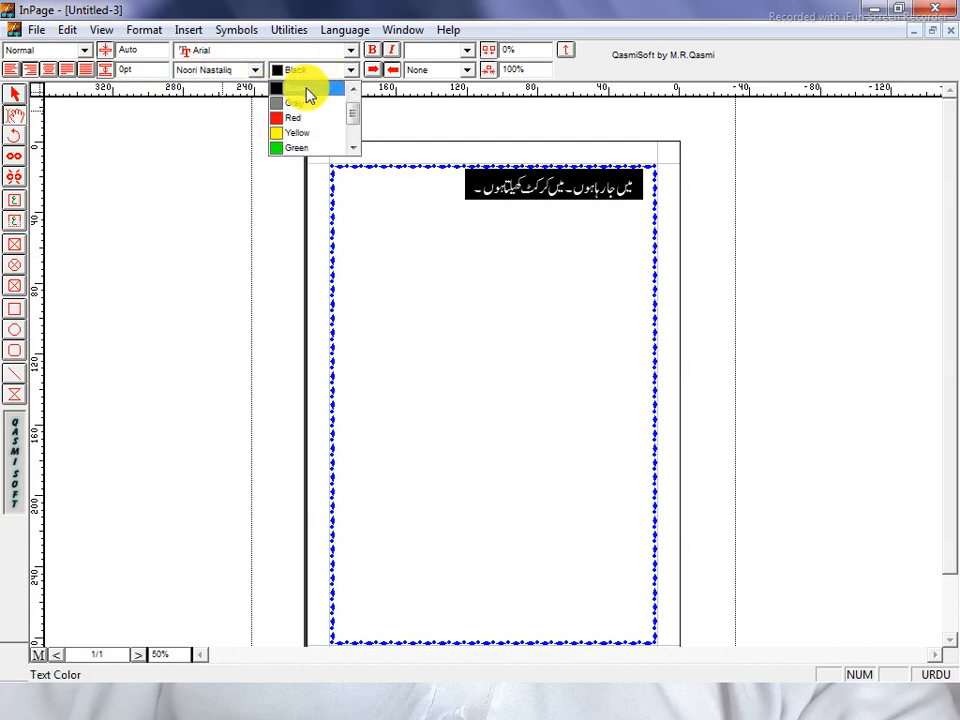
{"action": "scroll", "coordinate": [306, 115], "scroll_direction": "up", "scroll_amount": 1}
{"action": "left_click", "coordinate": [299, 133]}
{"action": "left_click", "coordinate": [467, 202]}
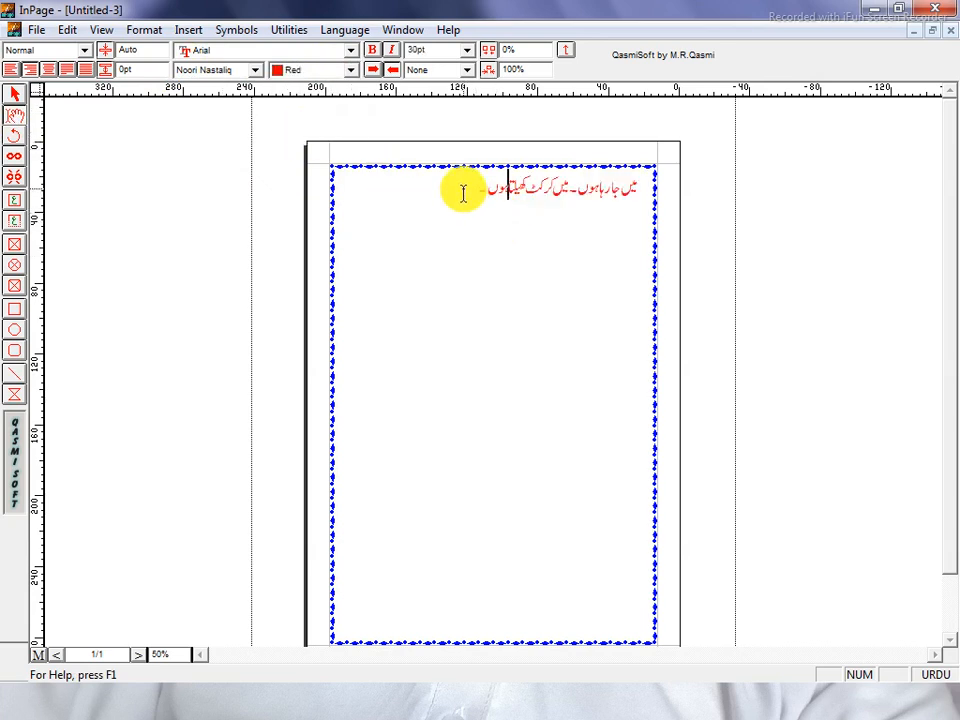
Zoom to 100% and delete the whole Urdu sentence.
{"action": "key", "text": "ctrl+1"}
{"action": "left_click_drag", "start_coordinate": [814, 272], "coordinate": [489, 268]}
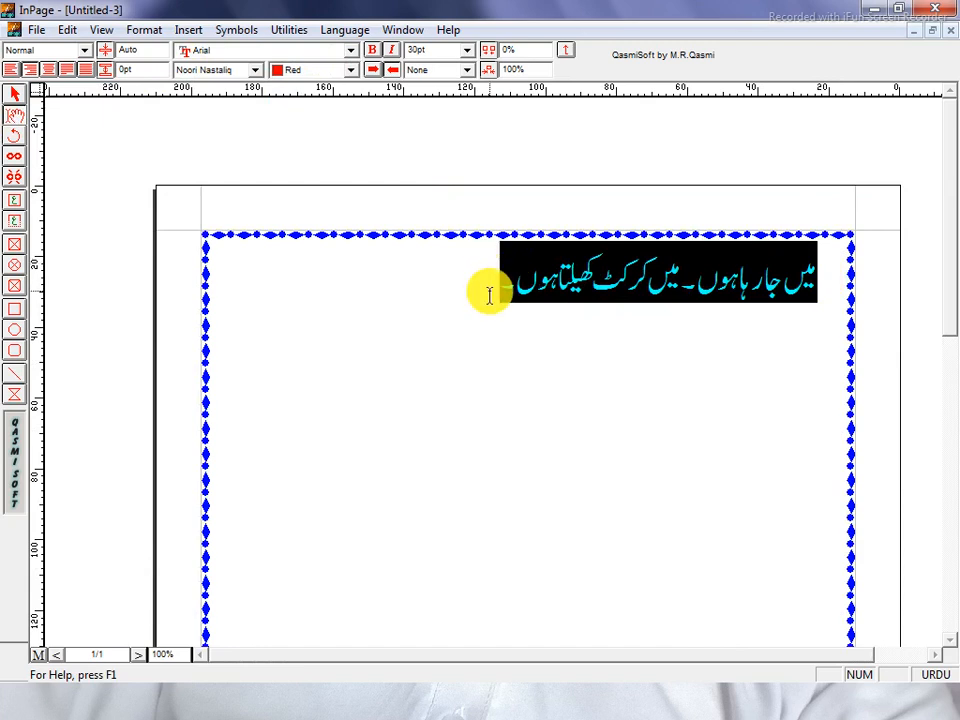
{"action": "key", "text": "Delete"}
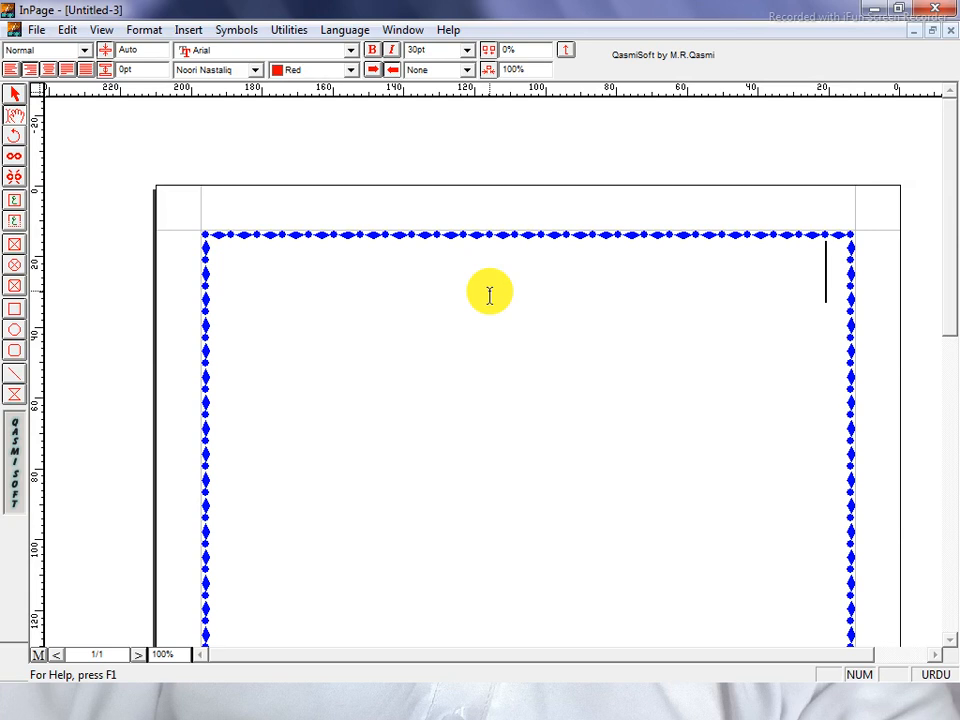
Type and centre the heading 'بیماری کی درخواست', then start a right-aligned line below it.
{"action": "key", "text": "BackSpace"}
{"action": "type", "text": "بی"}
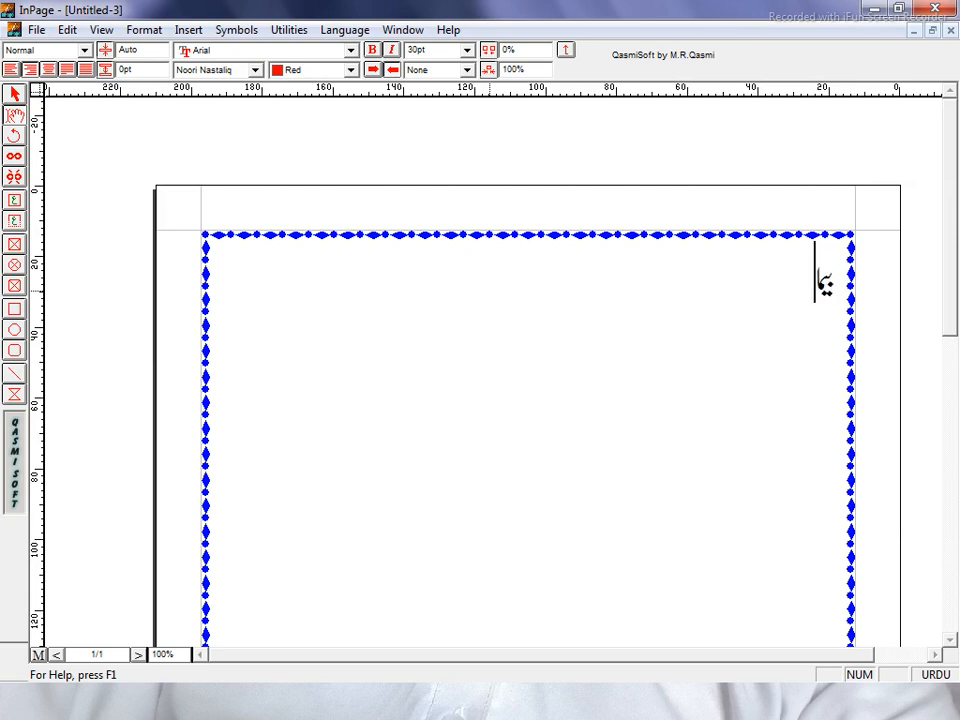
{"action": "type", "text": "ماری کی"}
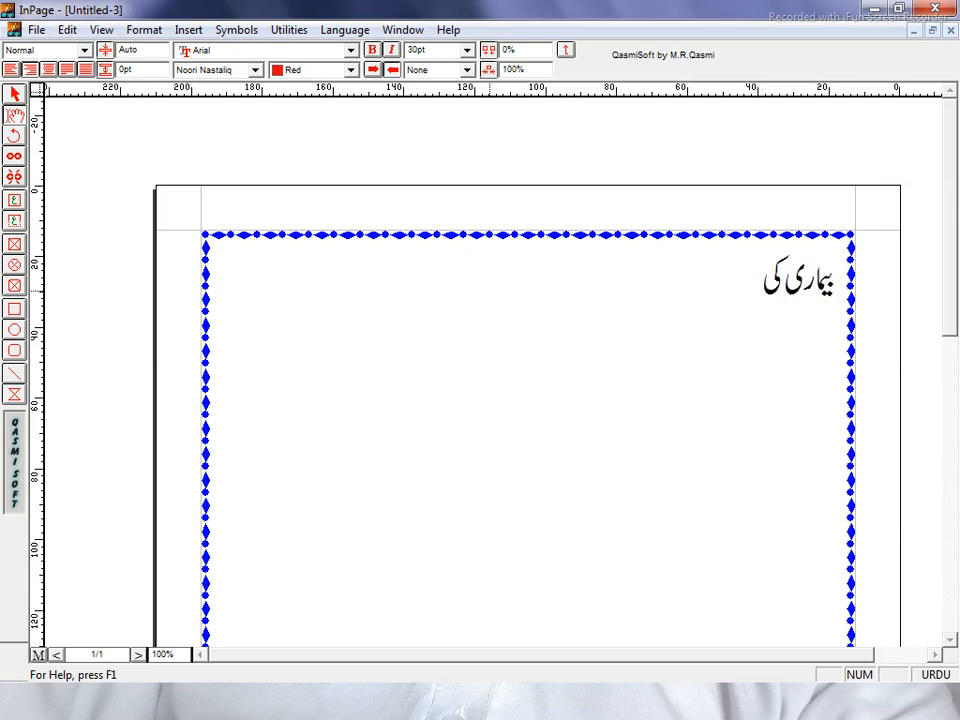
{"action": "type", "text": " درخواست"}
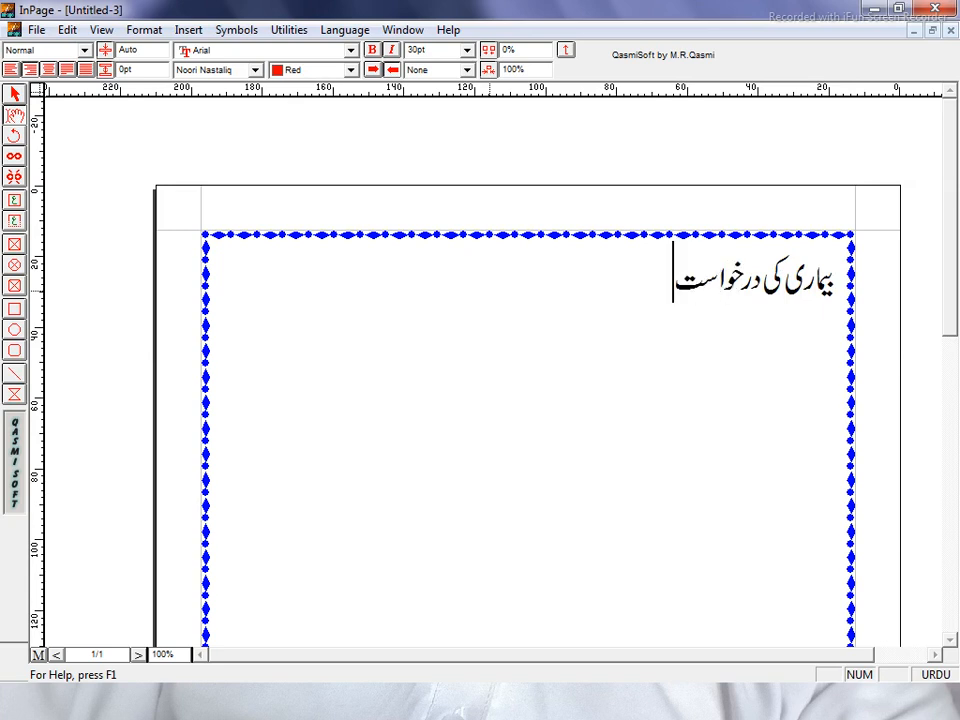
{"action": "left_click_drag", "start_coordinate": [484, 285], "coordinate": [842, 296]}
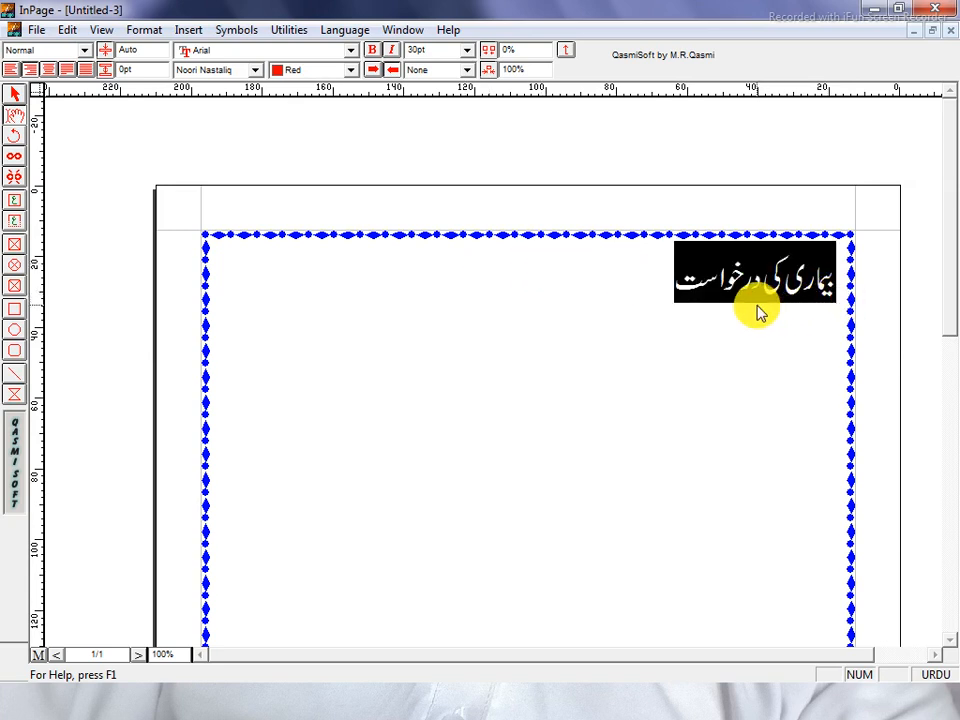
{"action": "left_click", "coordinate": [48, 70]}
{"action": "left_click", "coordinate": [388, 276]}
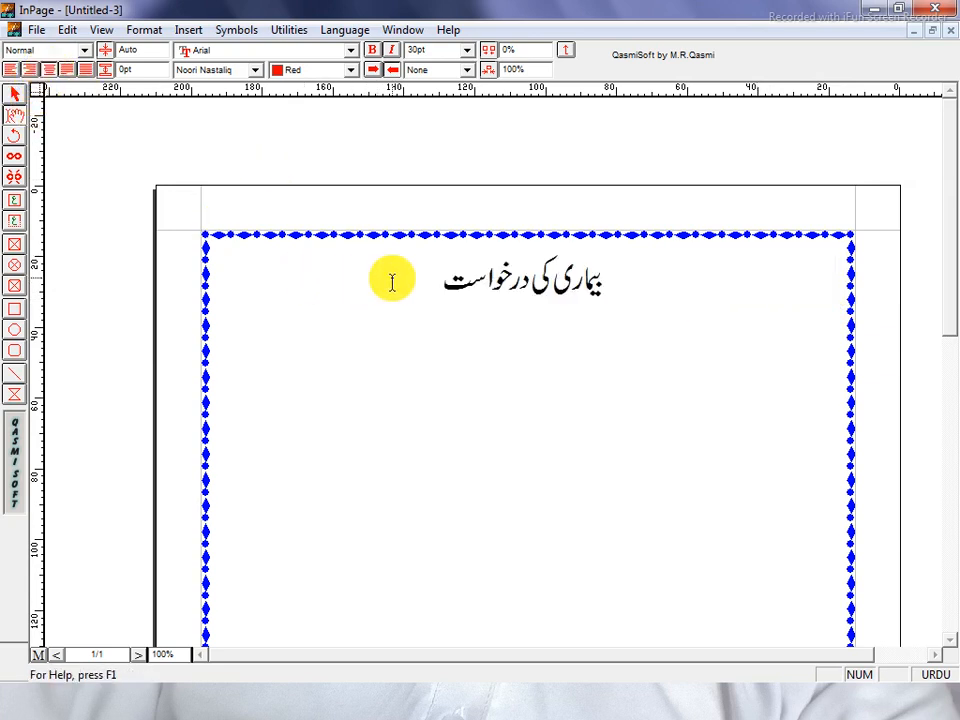
{"action": "key", "text": "Return"}
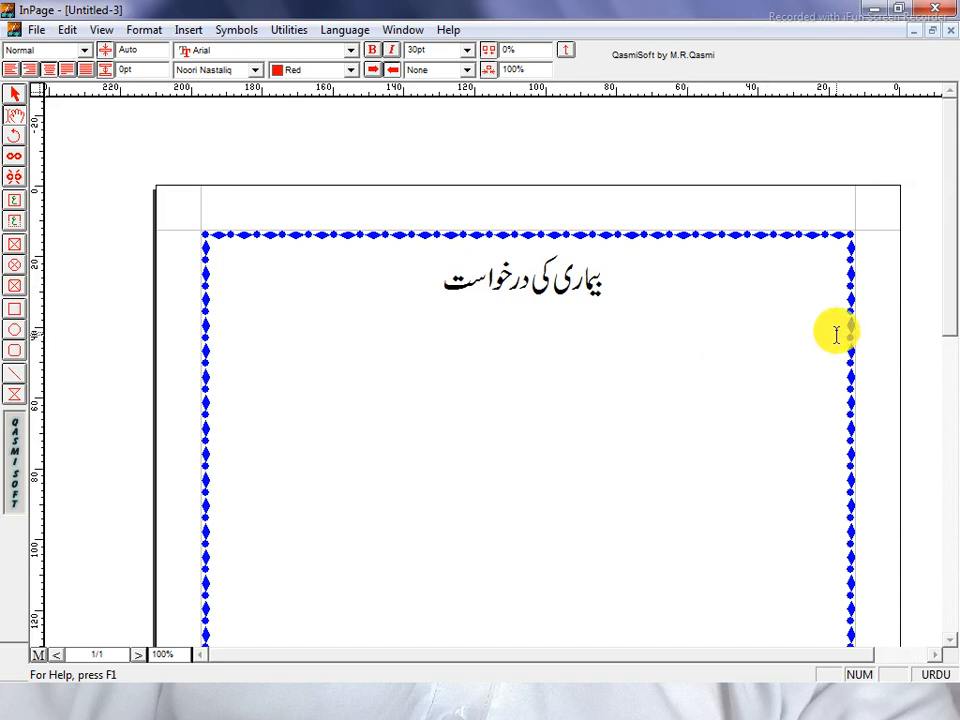
{"action": "left_click", "coordinate": [31, 73]}
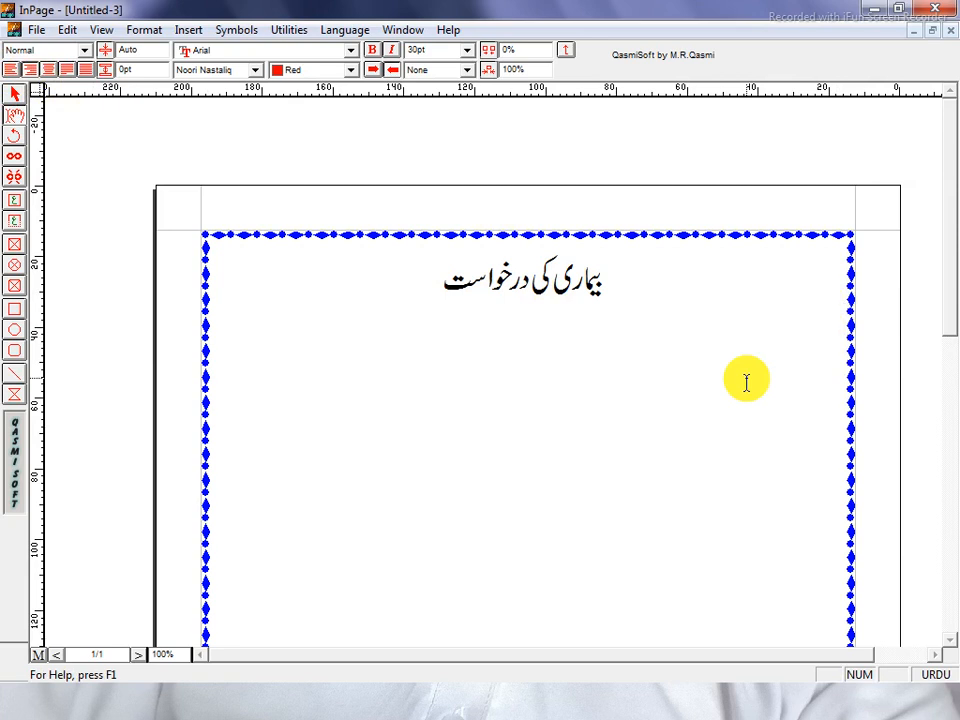
After a tab indent, type the addressee line 'بخدمت جناب پرنسپل صاحب ورلڈوائیڈ انسٹیٹیوٹ کرک'.
{"action": "key", "text": "Tab"}
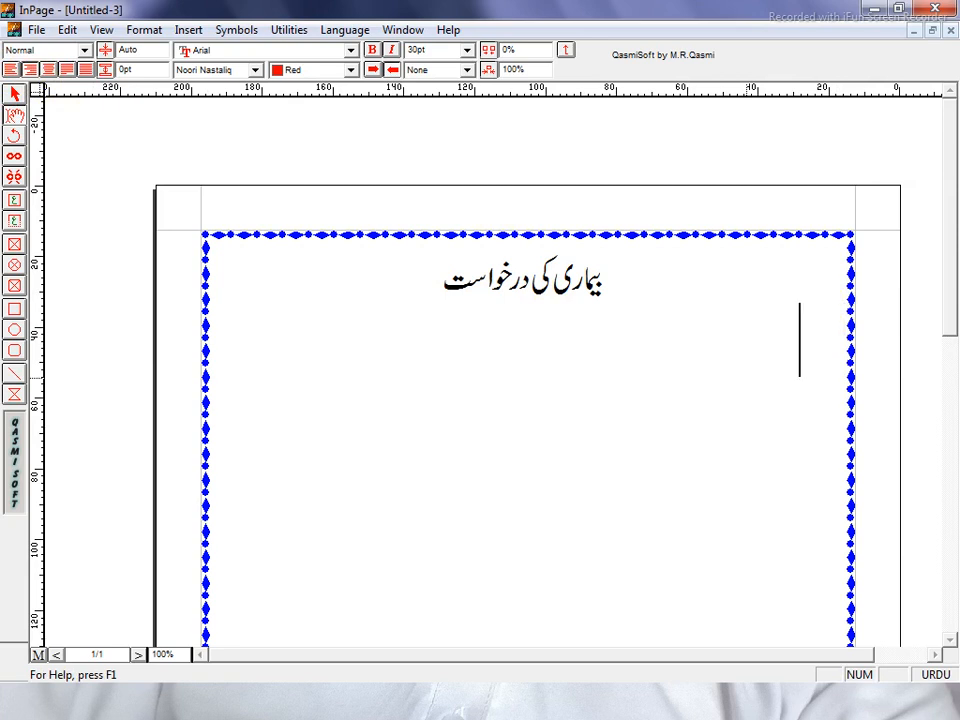
{"action": "type", "text": "ب"}
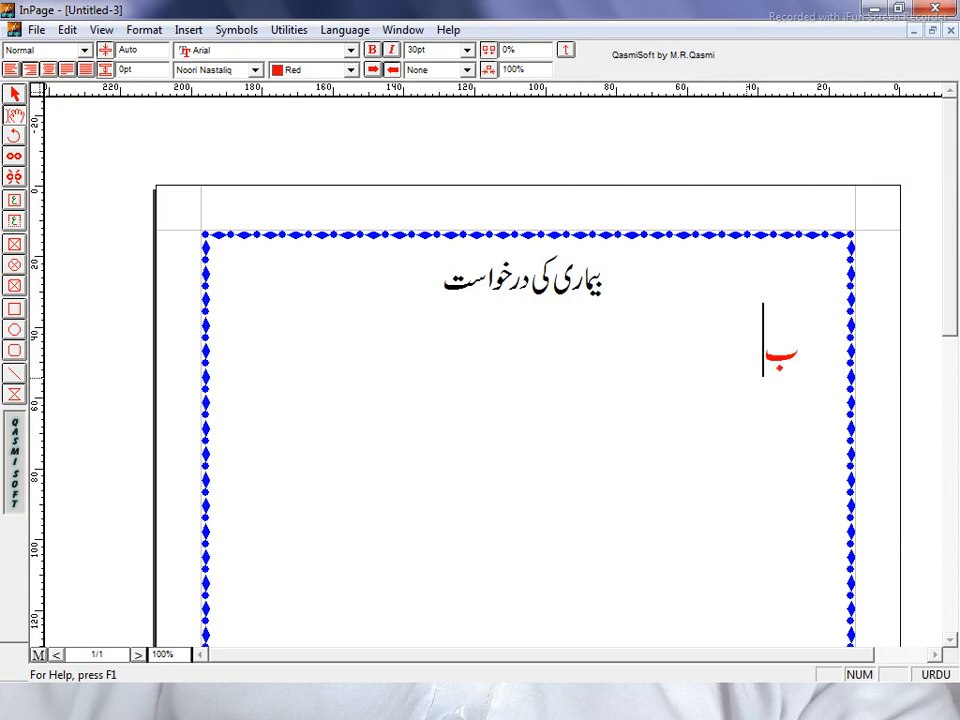
{"action": "type", "text": "خ"}
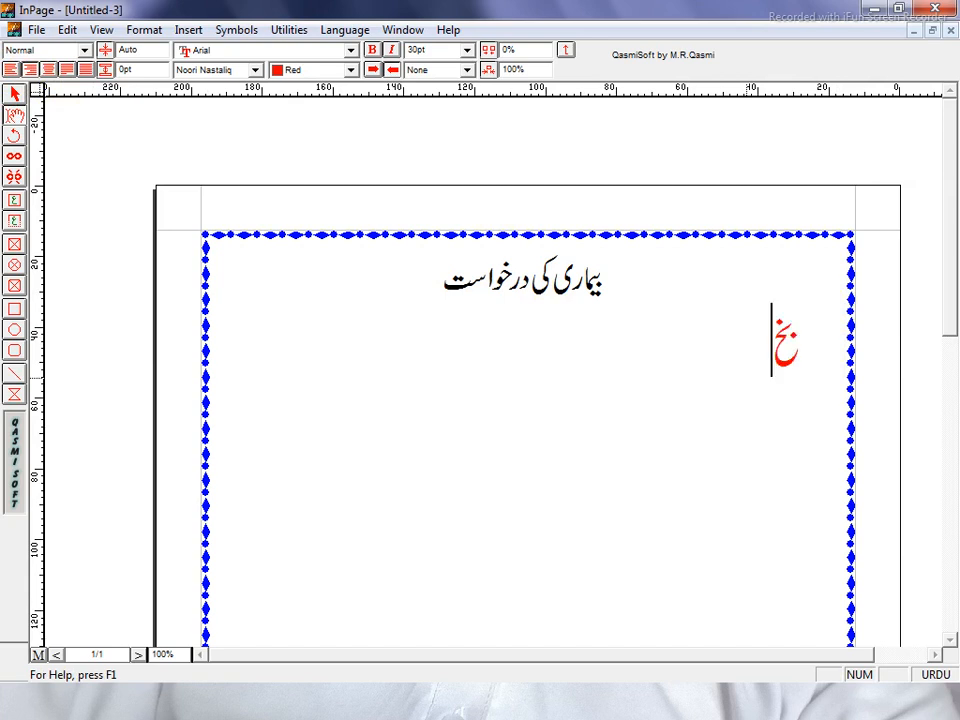
{"action": "type", "text": "دمت"}
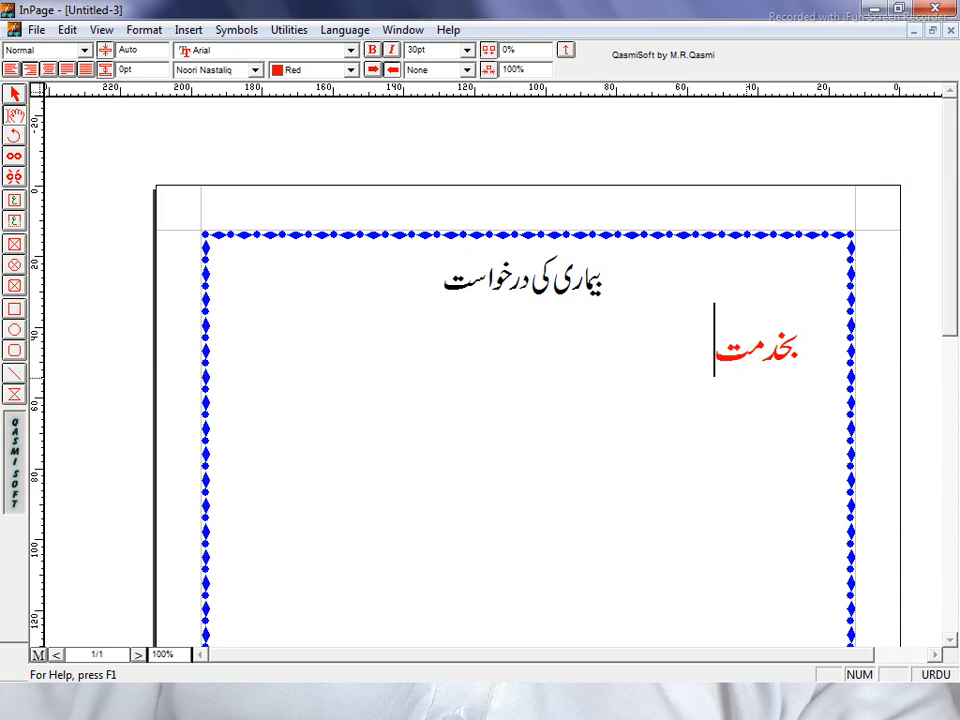
{"action": "type", "text": " ج"}
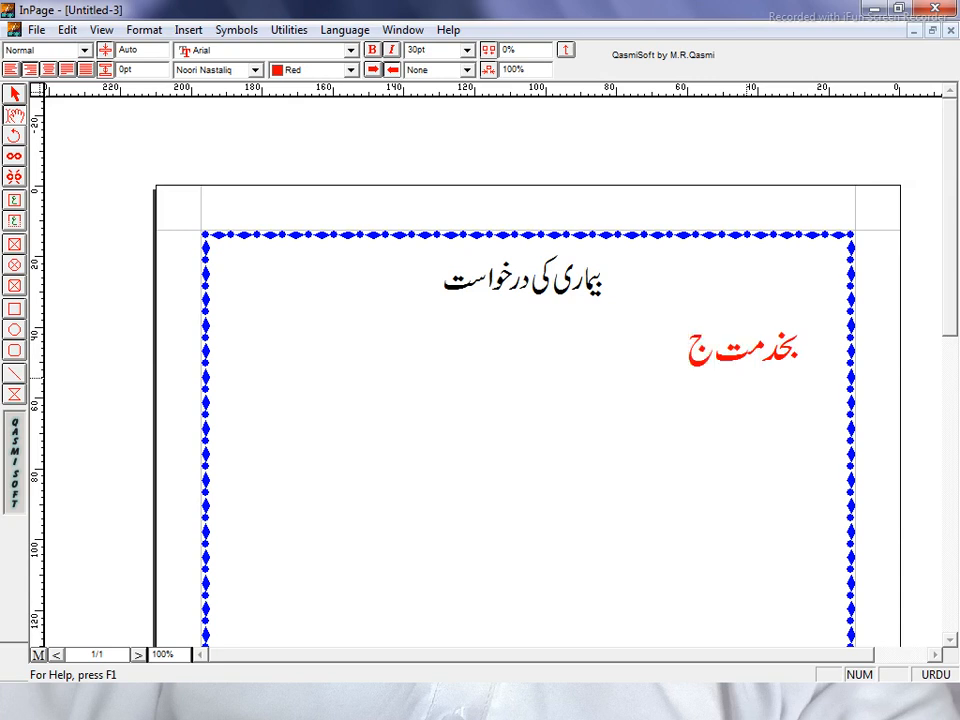
{"action": "type", "text": "نا"}
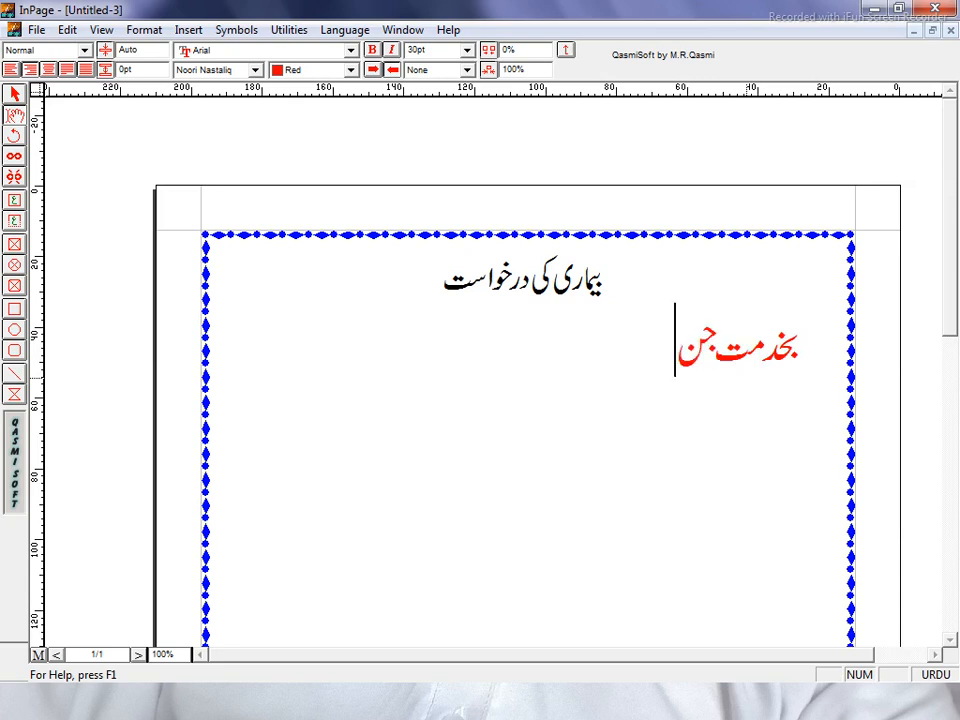
{"action": "type", "text": "ب"}
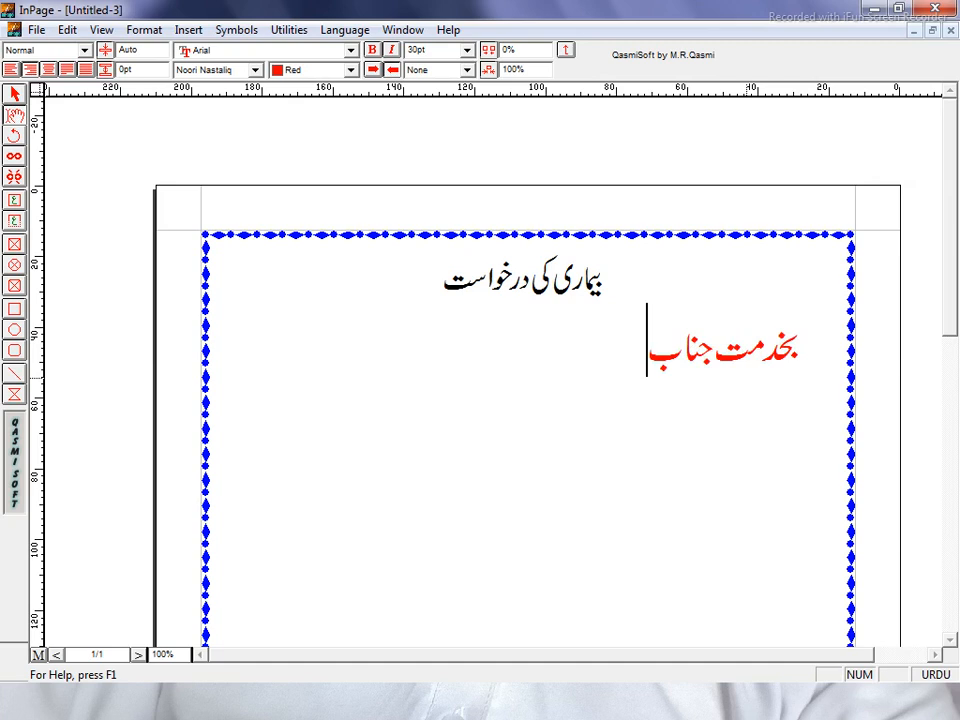
{"action": "type", "text": " پرن"}
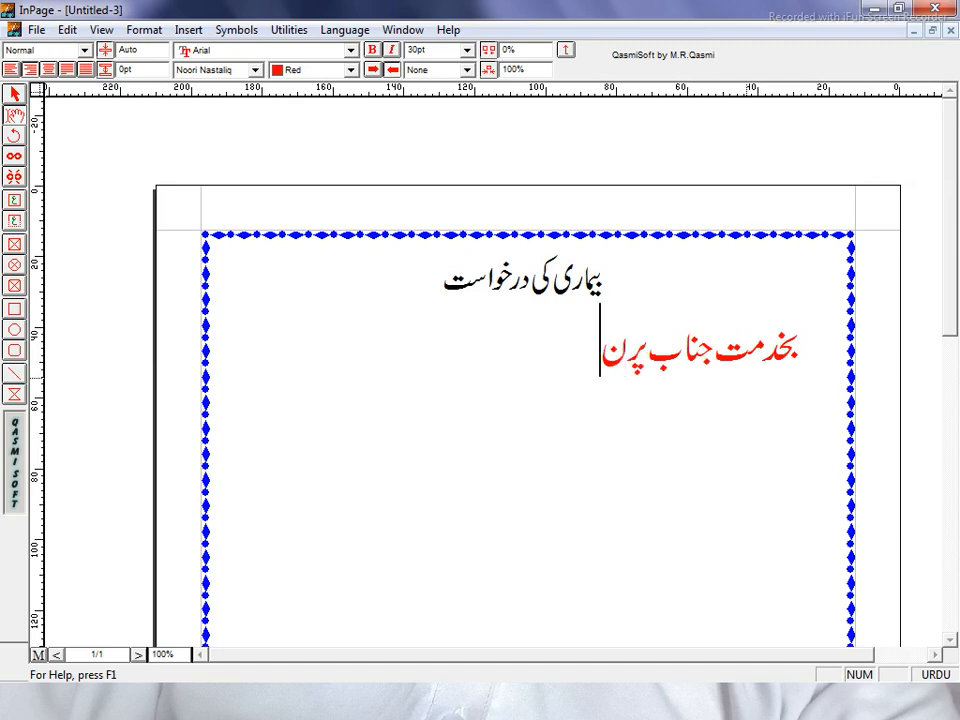
{"action": "type", "text": "سپل"}
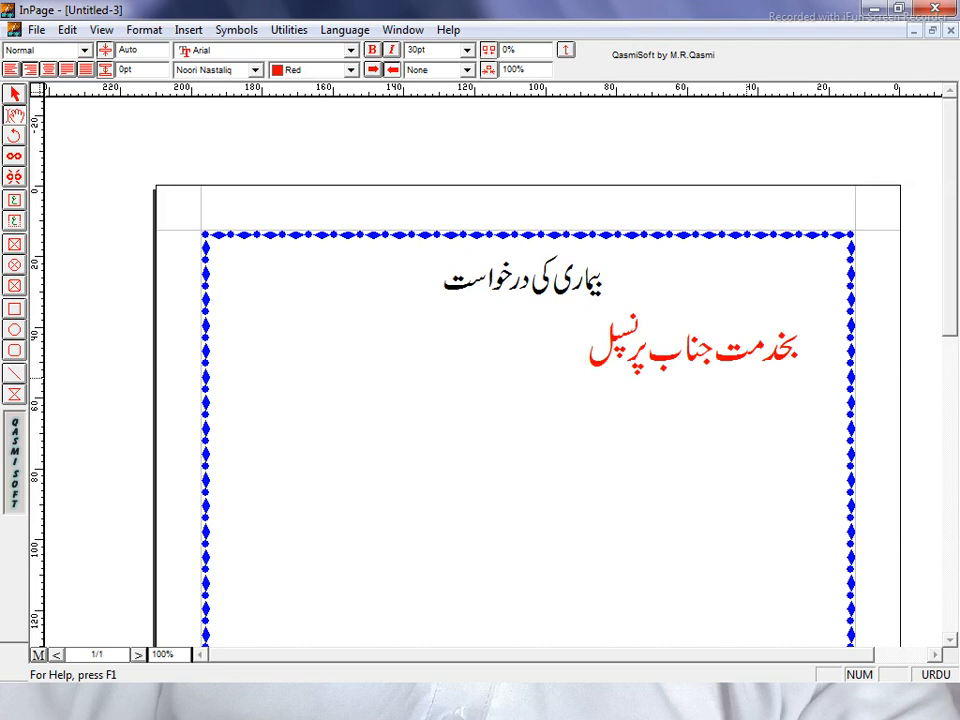
{"action": "type", "text": "صاحب"}
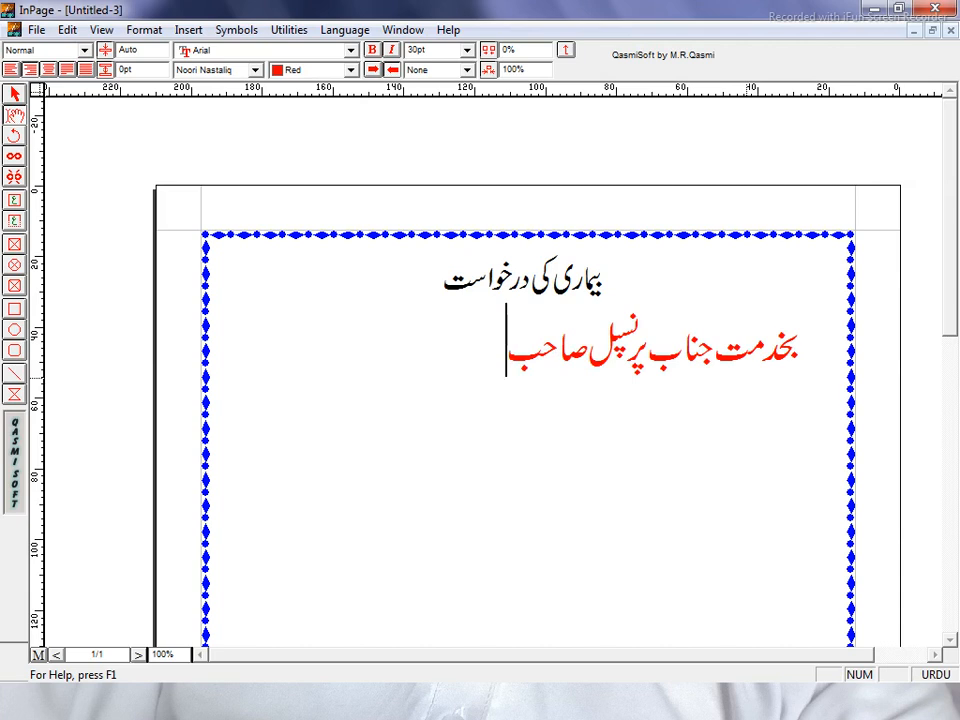
{"action": "type", "text": " ور"}
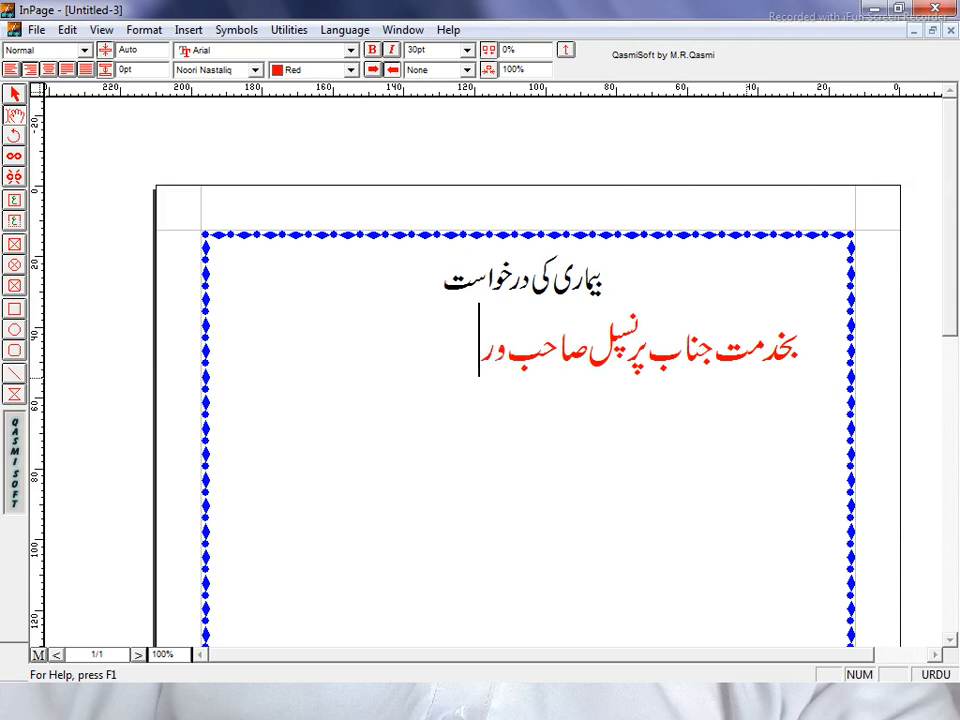
{"action": "type", "text": "لڈوا"}
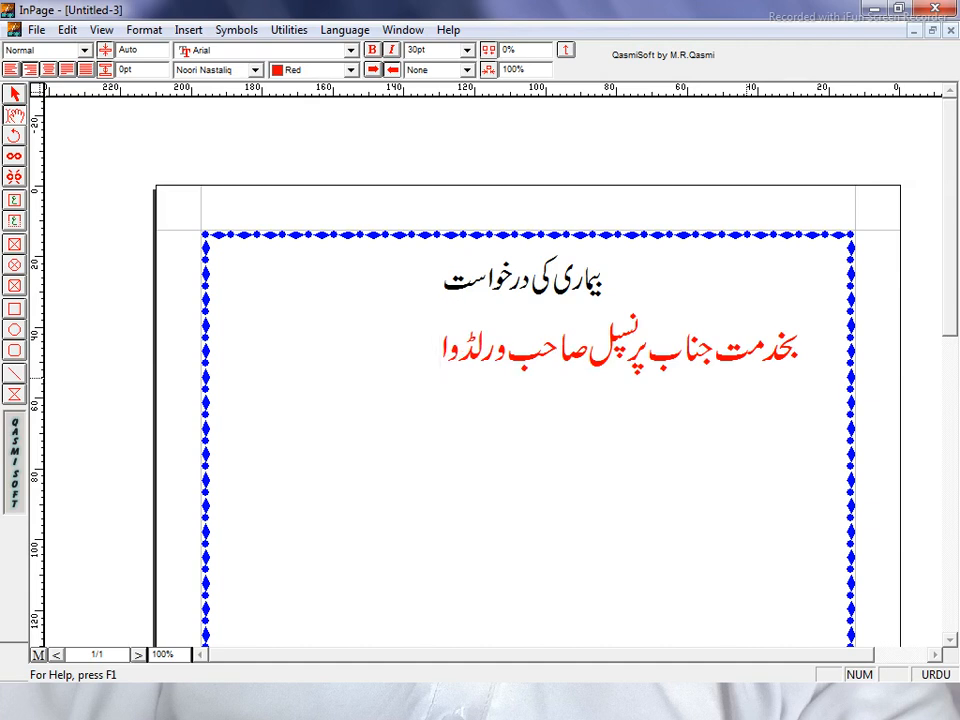
{"action": "type", "text": "ئیڈ انس"}
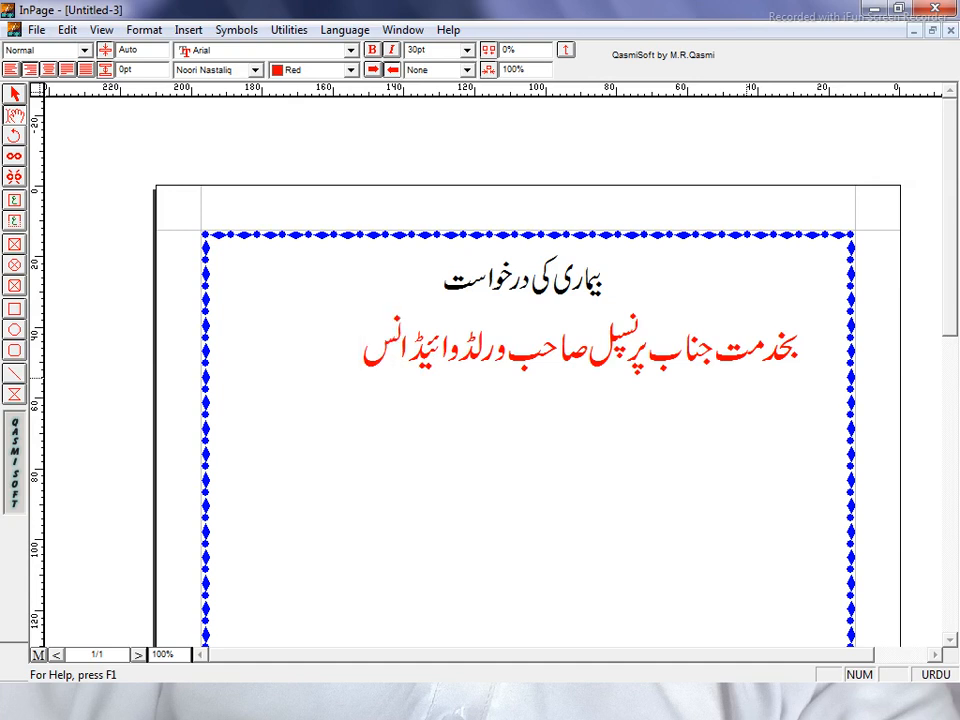
{"action": "type", "text": "ٹیٹ"}
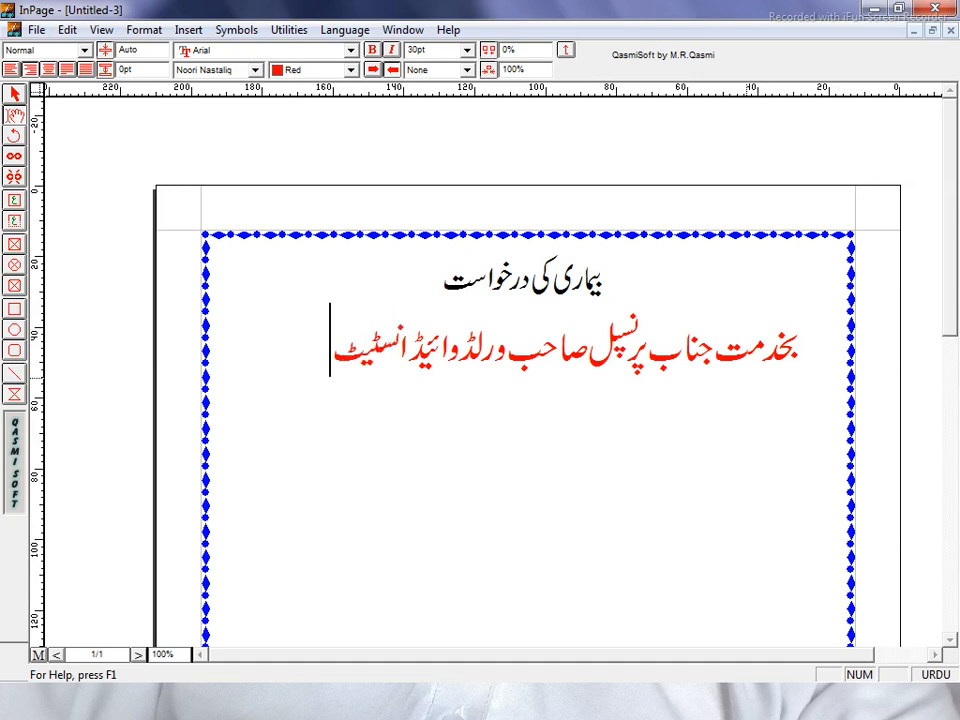
{"action": "type", "text": "یوٹ"}
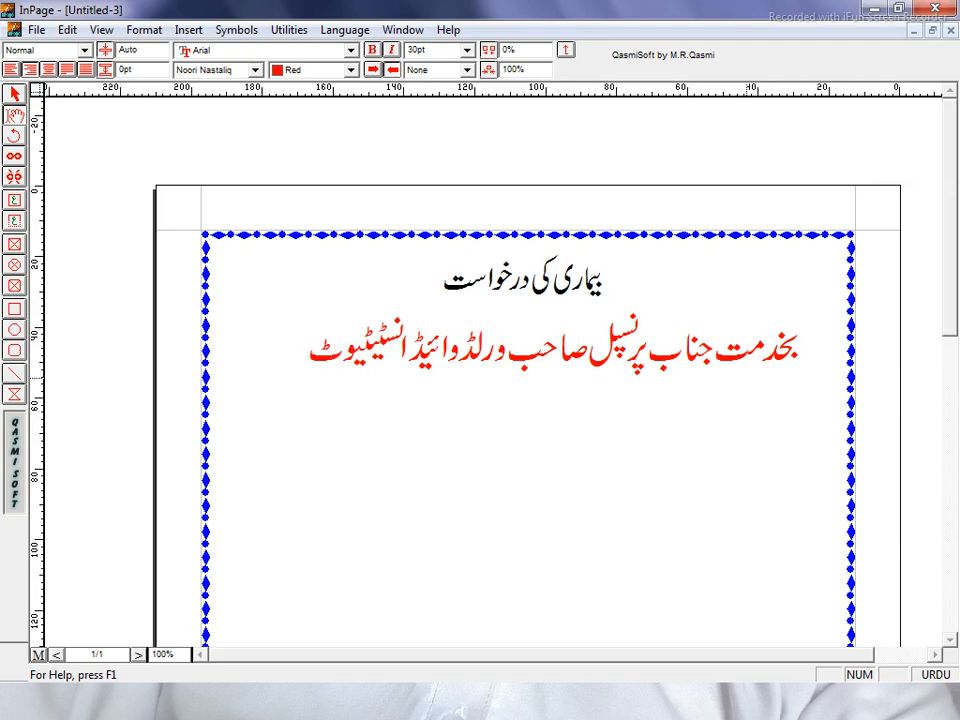
{"action": "type", "text": " کرک"}
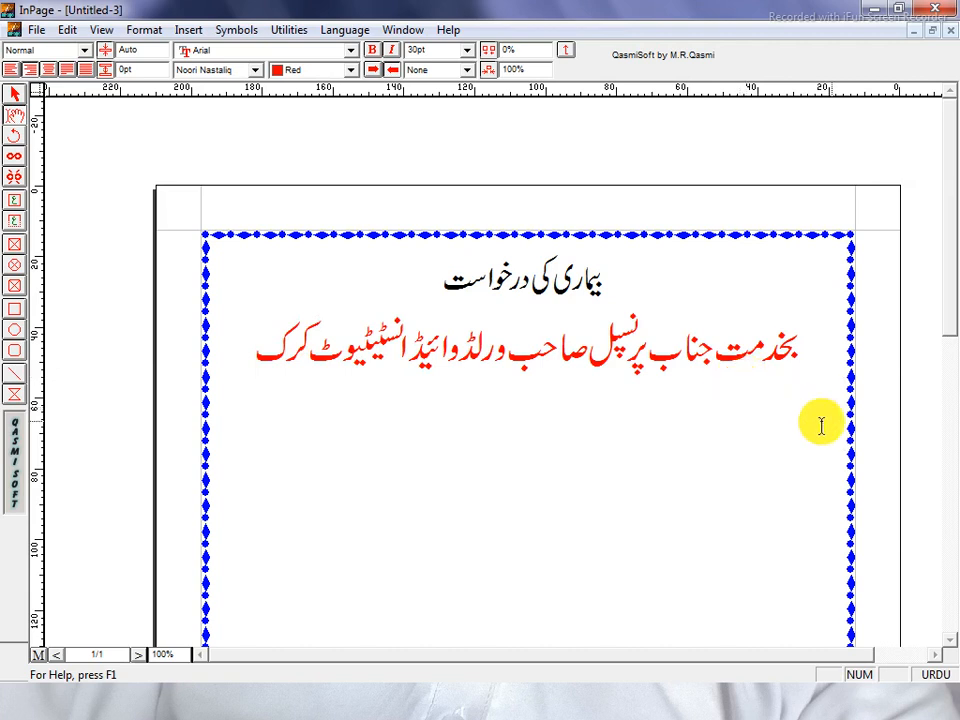
On a new line below the addressee, type the red salutation 'جناب عالیٰ !', correcting typos.
{"action": "key", "text": "Return"}
{"action": "type", "text": "ج"}
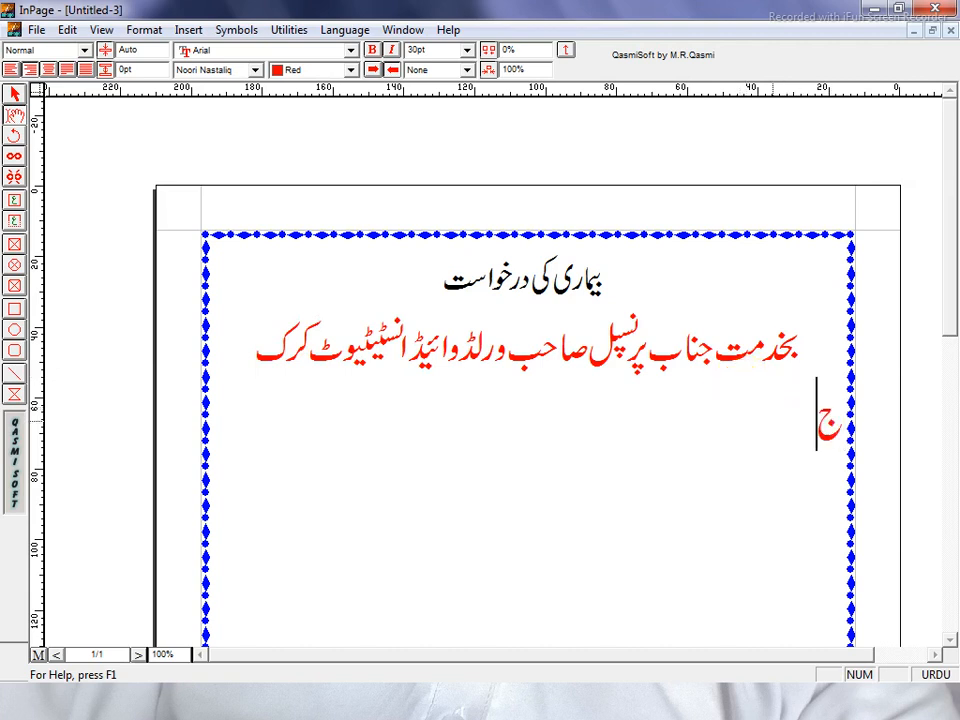
{"action": "type", "text": "ناب"}
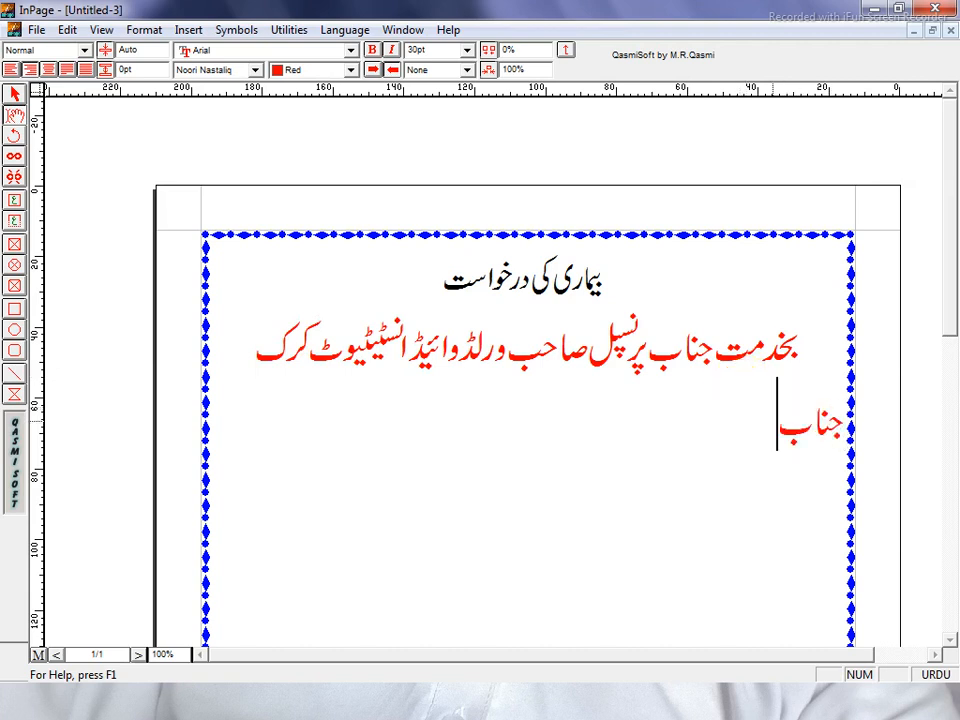
{"action": "type", "text": " عالی"}
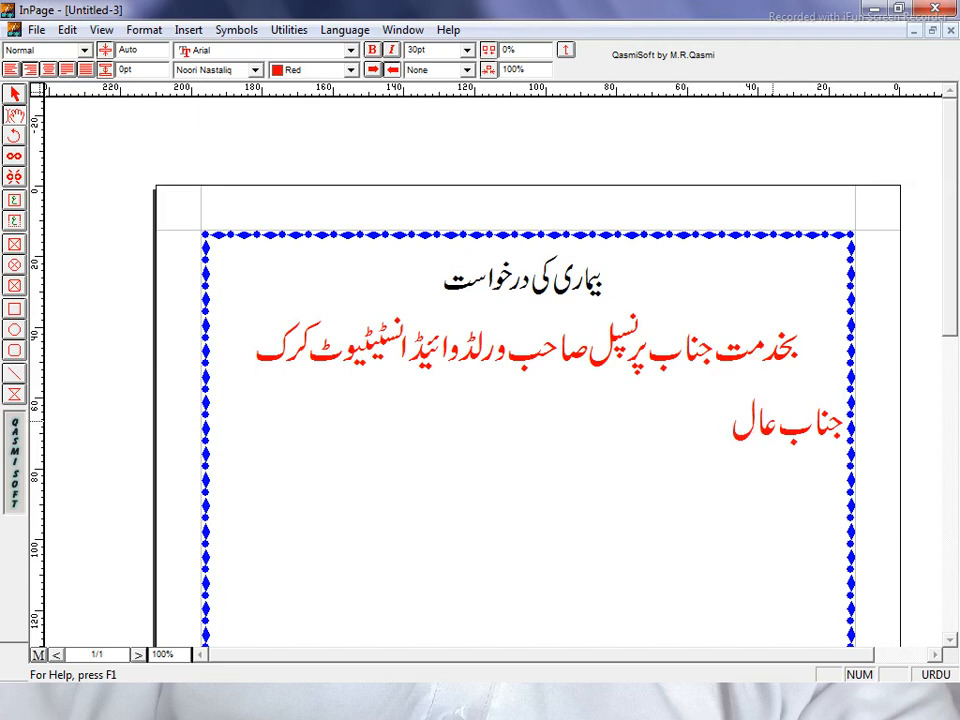
{"action": "key", "text": "BackSpace"}
{"action": "key", "text": "BackSpace"}
{"action": "type", "text": "ی"}
{"action": "key", "text": "BackSpace"}
{"action": "type", "text": "لی"}
{"action": "type", "text": "ٰ!"}
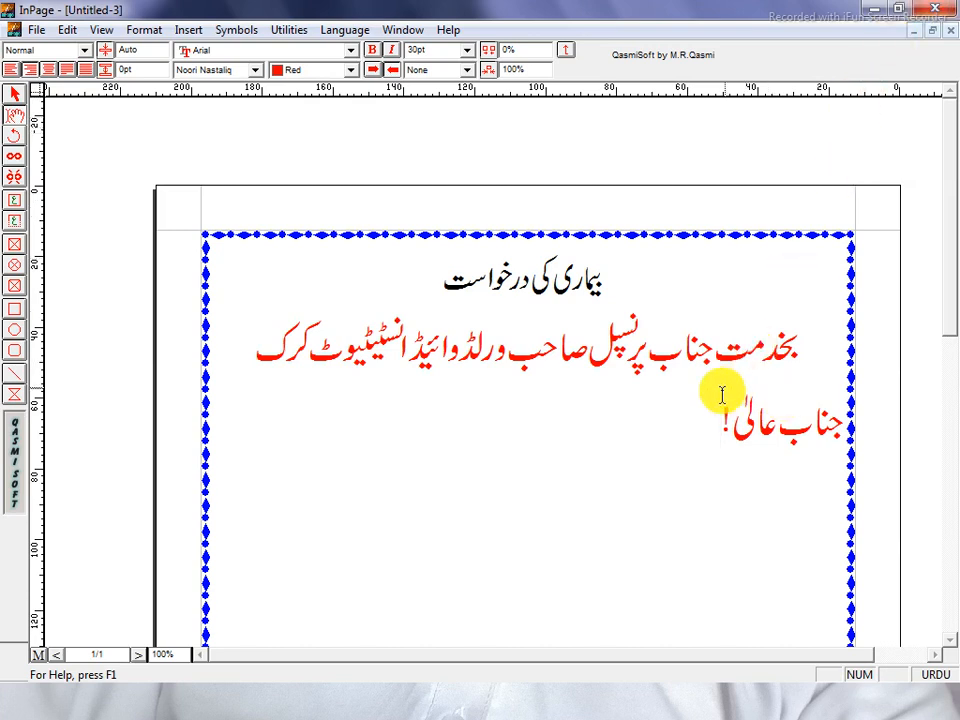
Centre the salutation line and start a fresh line beneath it.
{"action": "left_click_drag", "start_coordinate": [722, 393], "coordinate": [827, 422]}
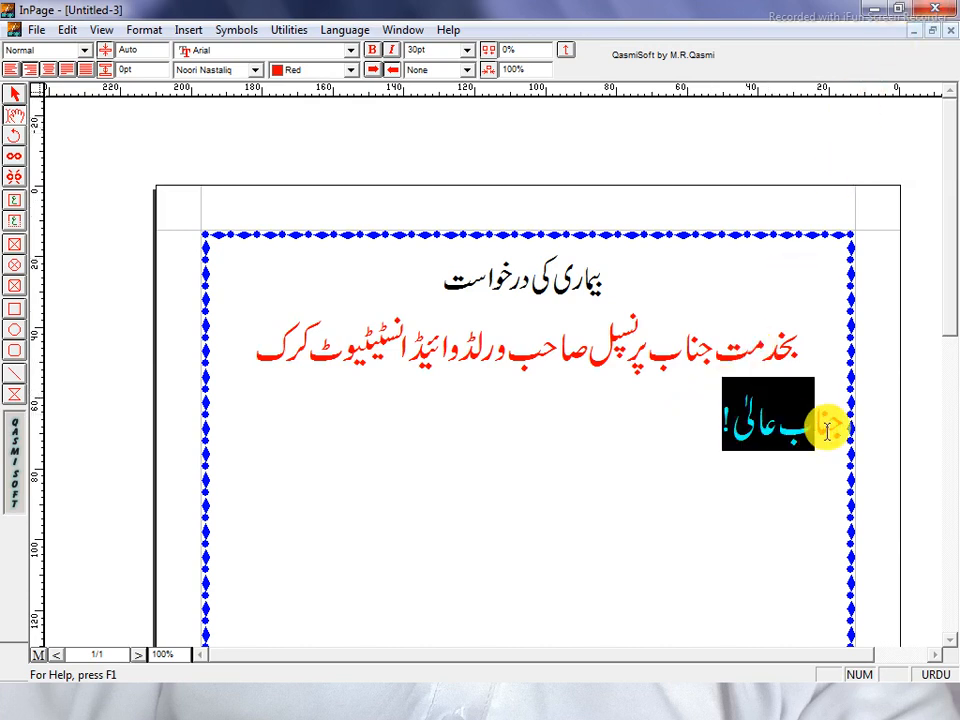
{"action": "left_click", "coordinate": [29, 69]}
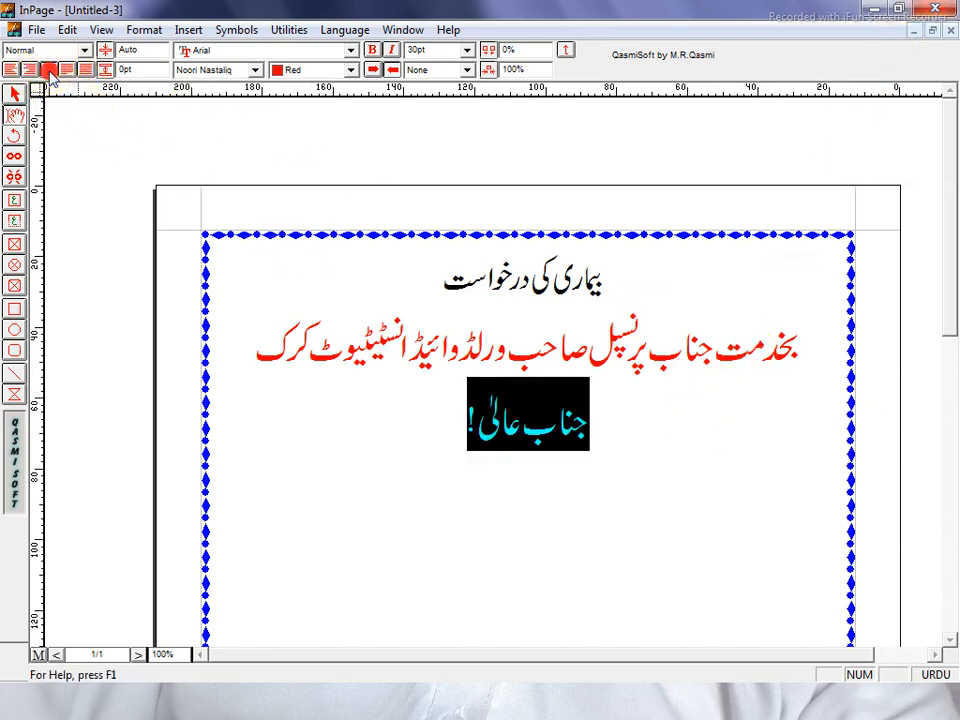
{"action": "left_click", "coordinate": [441, 420]}
{"action": "key", "text": "Return"}
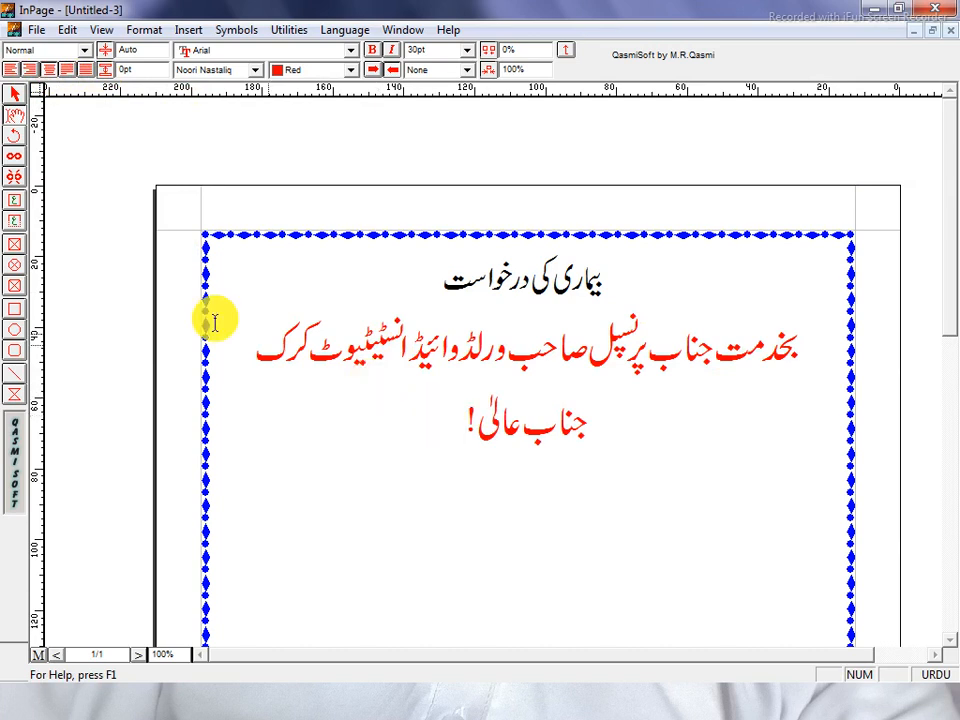
Right-align the new line and type the body 'مؤدبانہ گزارش ہے کہ سائل کل رات سے بخار میں مبتلا ہو چکا ہے۔'.
{"action": "left_click", "coordinate": [12, 69]}
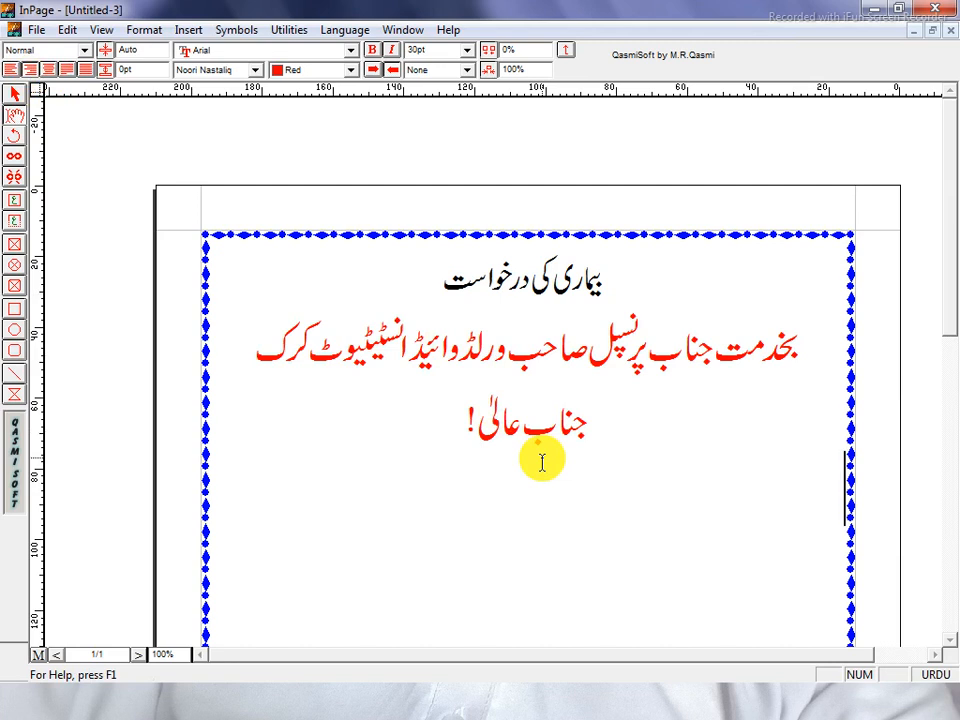
{"action": "type", "text": "م"}
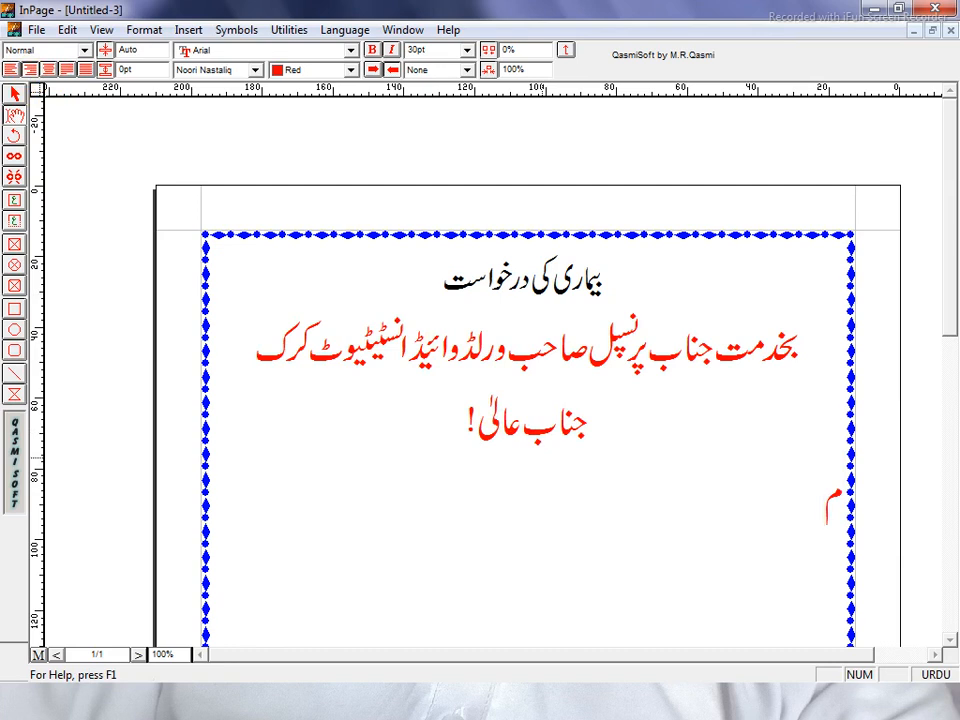
{"action": "type", "text": "وَد"}
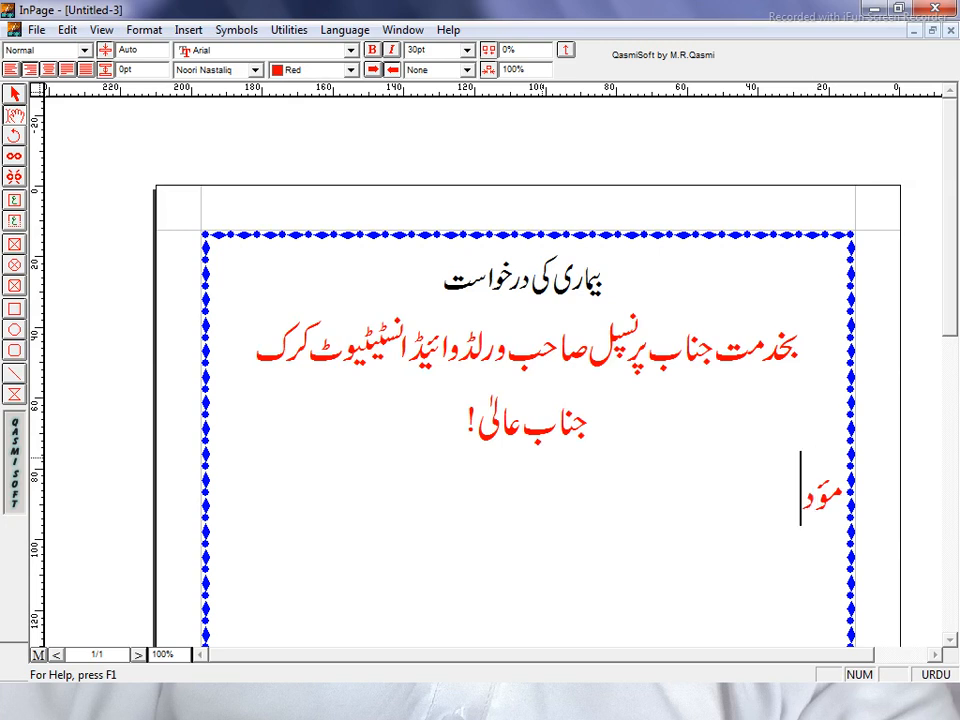
{"action": "type", "text": "ب"}
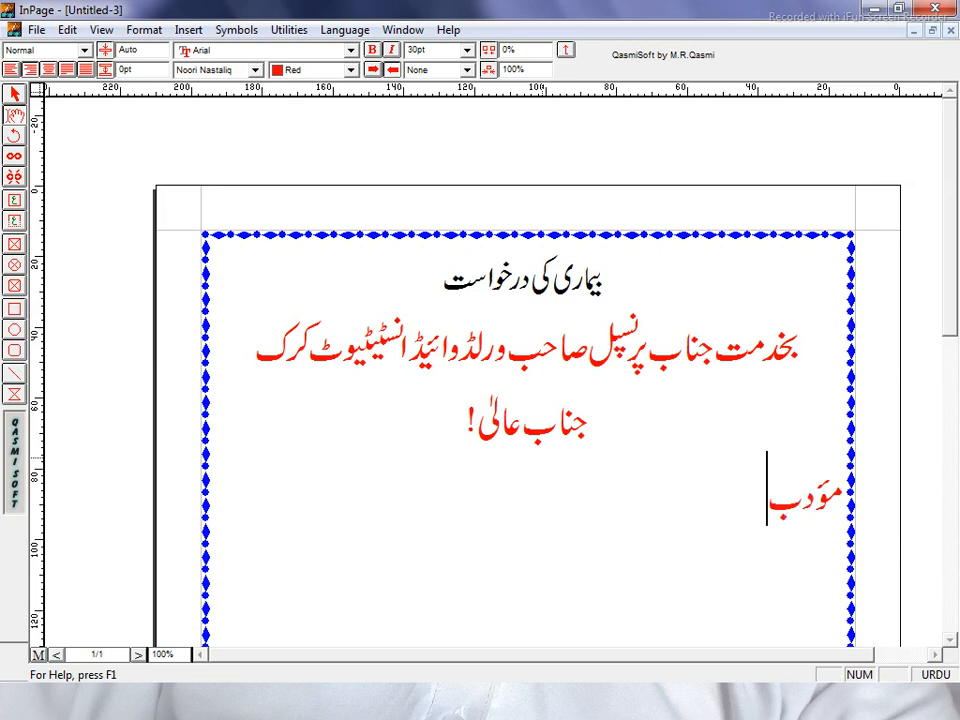
{"action": "type", "text": "ان"}
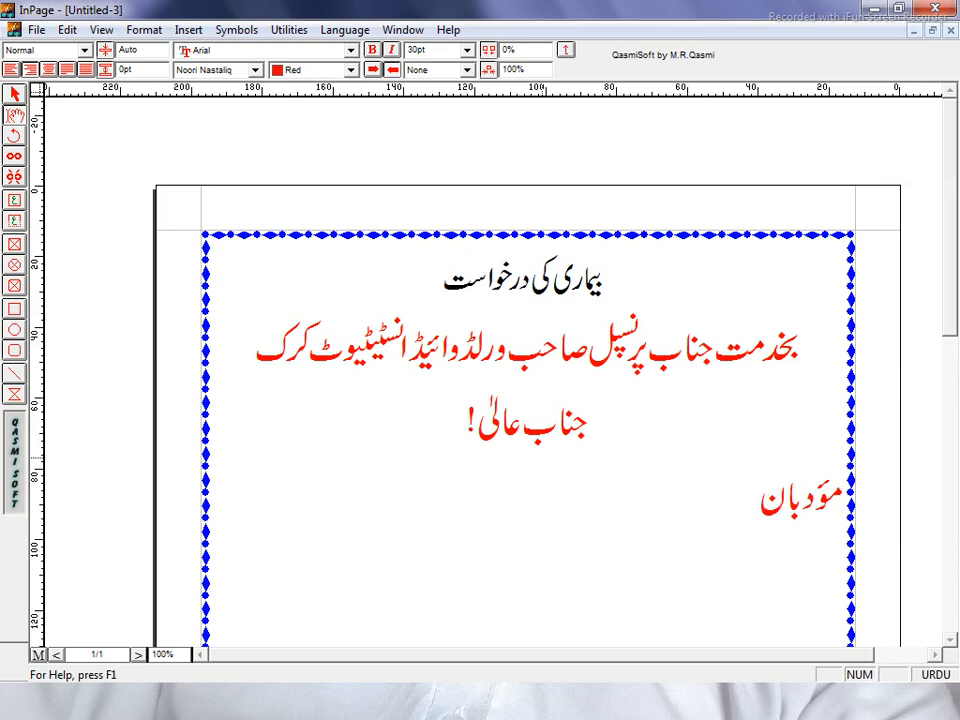
{"action": "type", "text": "ہ"}
{"action": "type", "text": "گ"}
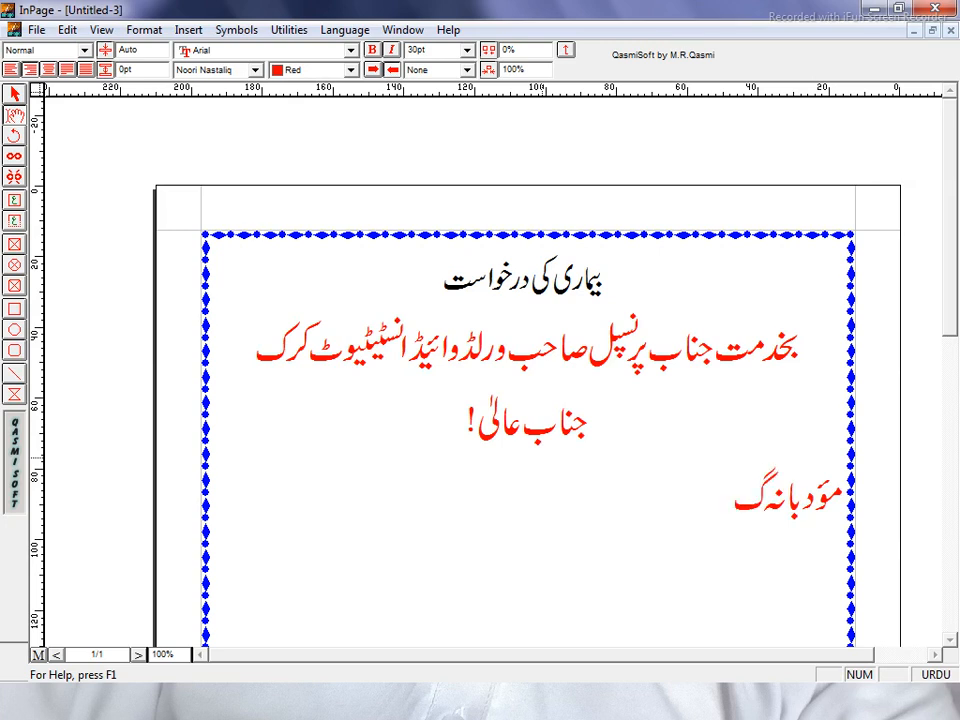
{"action": "type", "text": "زار"}
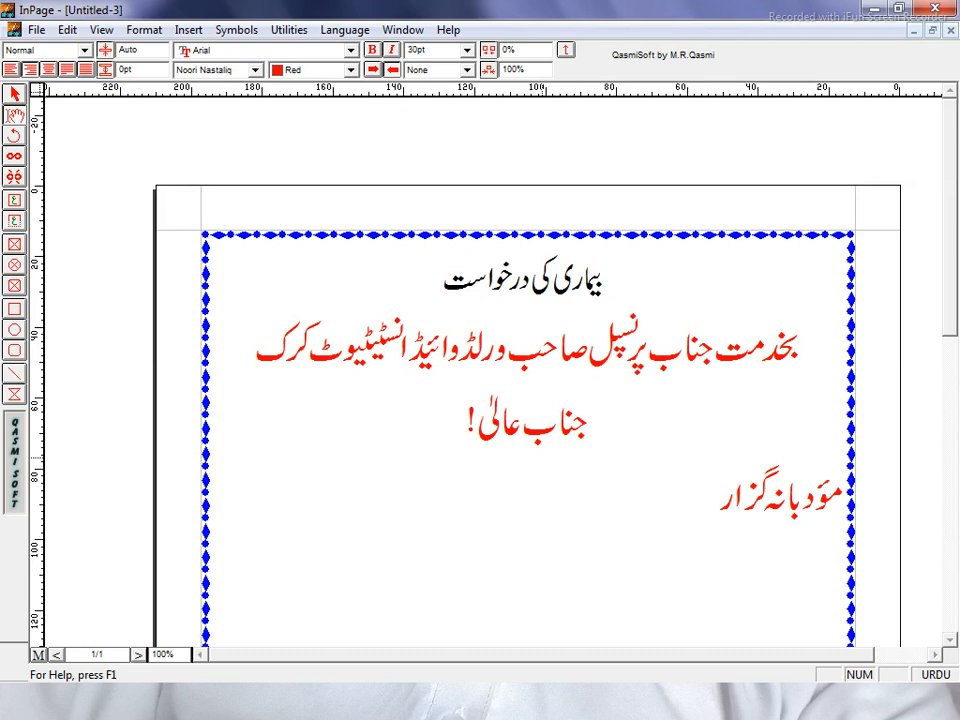
{"action": "type", "text": "ش"}
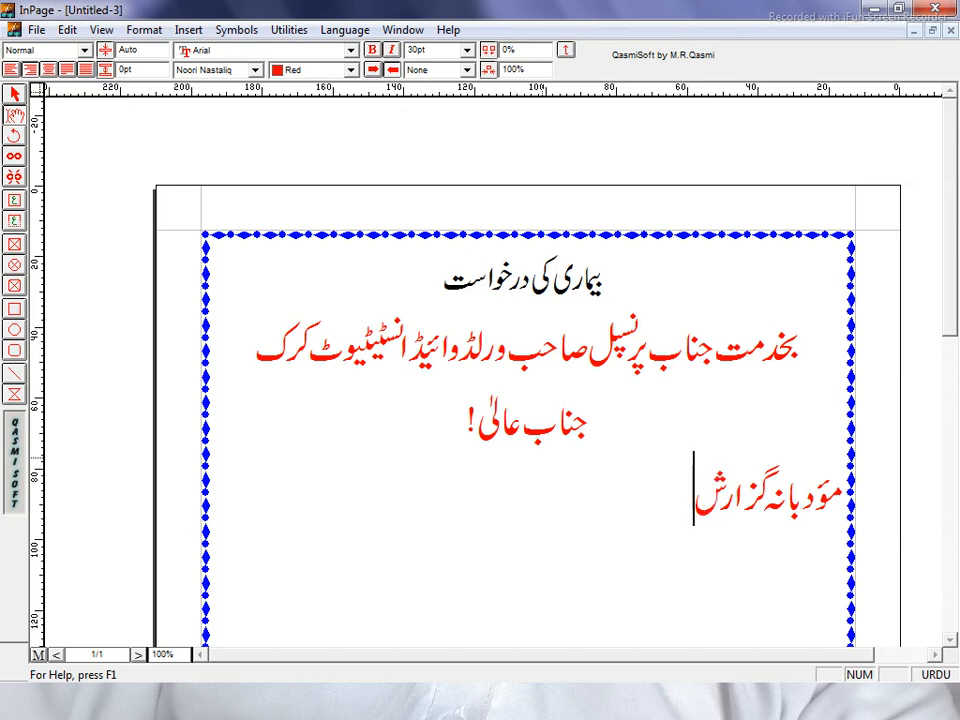
{"action": "type", "text": " ہ"}
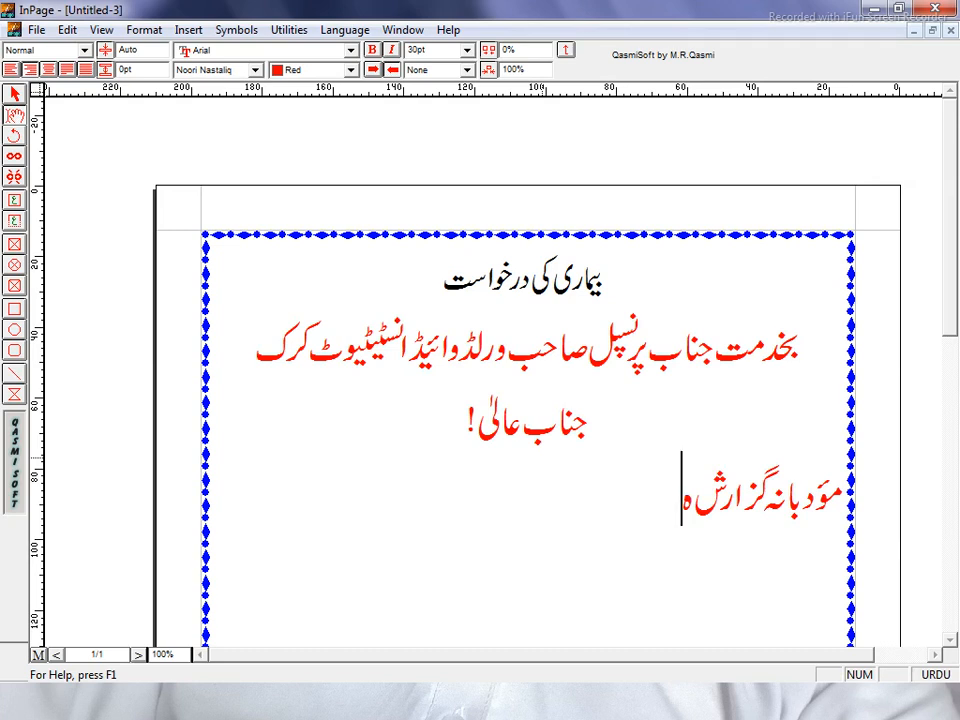
{"action": "type", "text": "ے"}
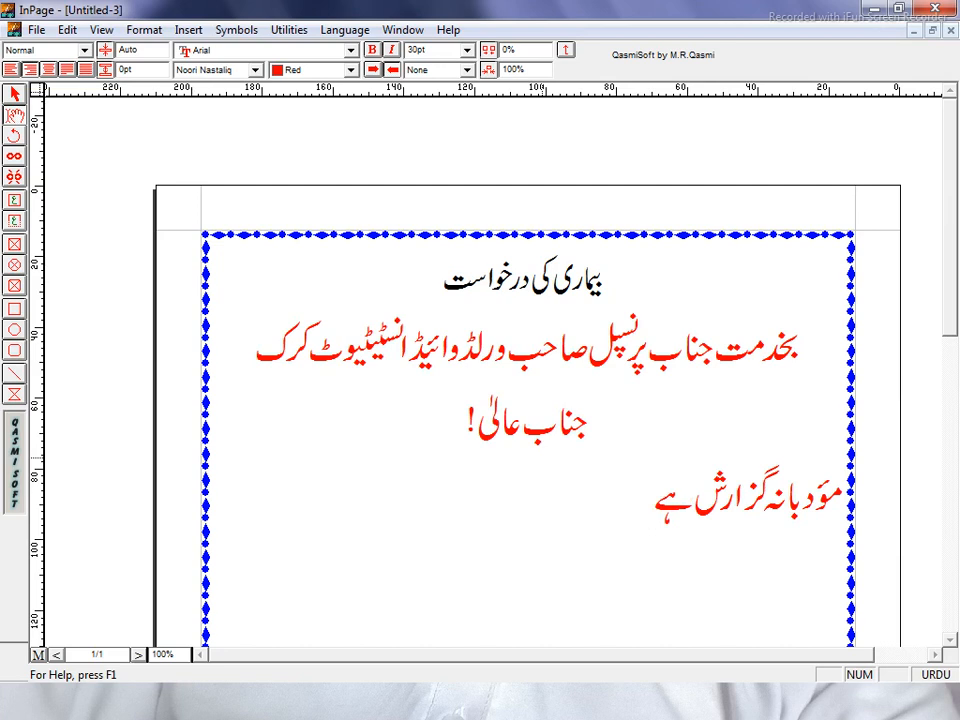
{"action": "type", "text": "ک"}
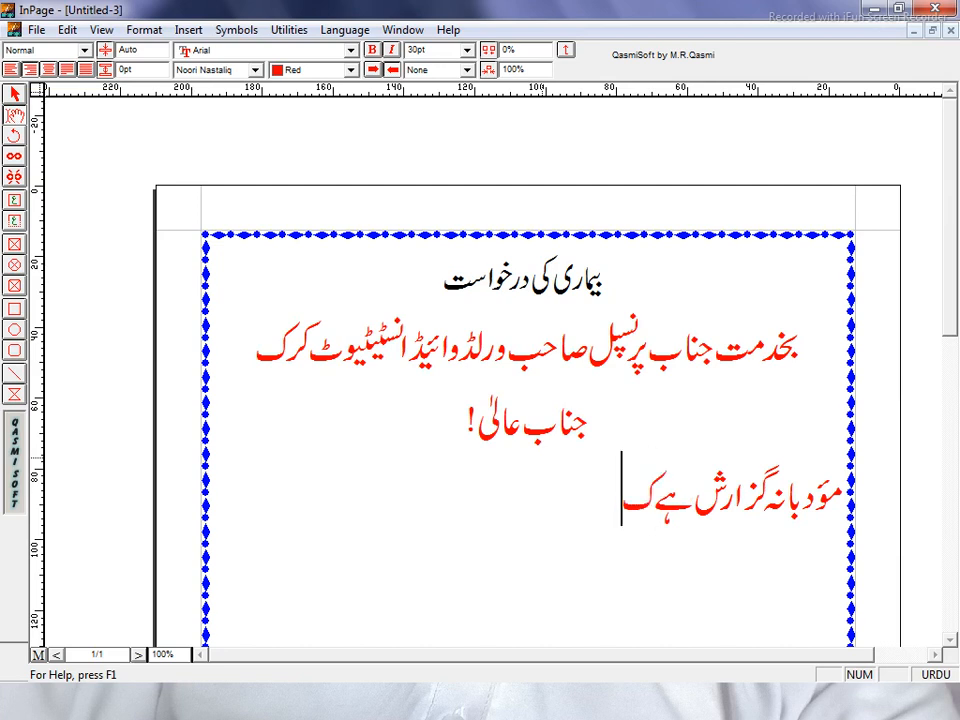
{"action": "type", "text": "ہ"}
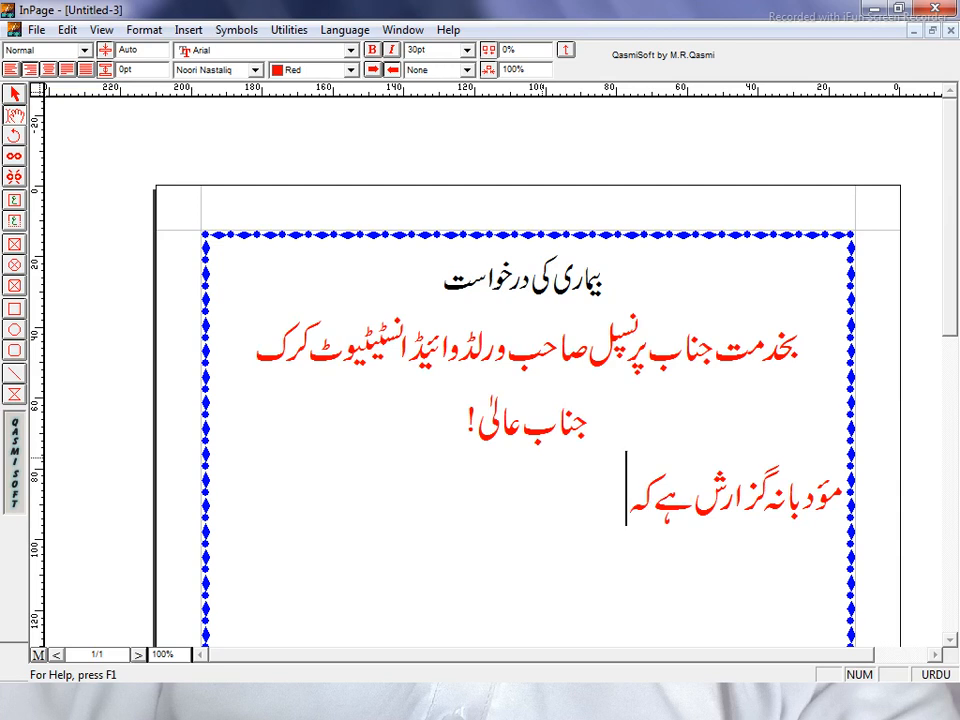
{"action": "type", "text": " سا"}
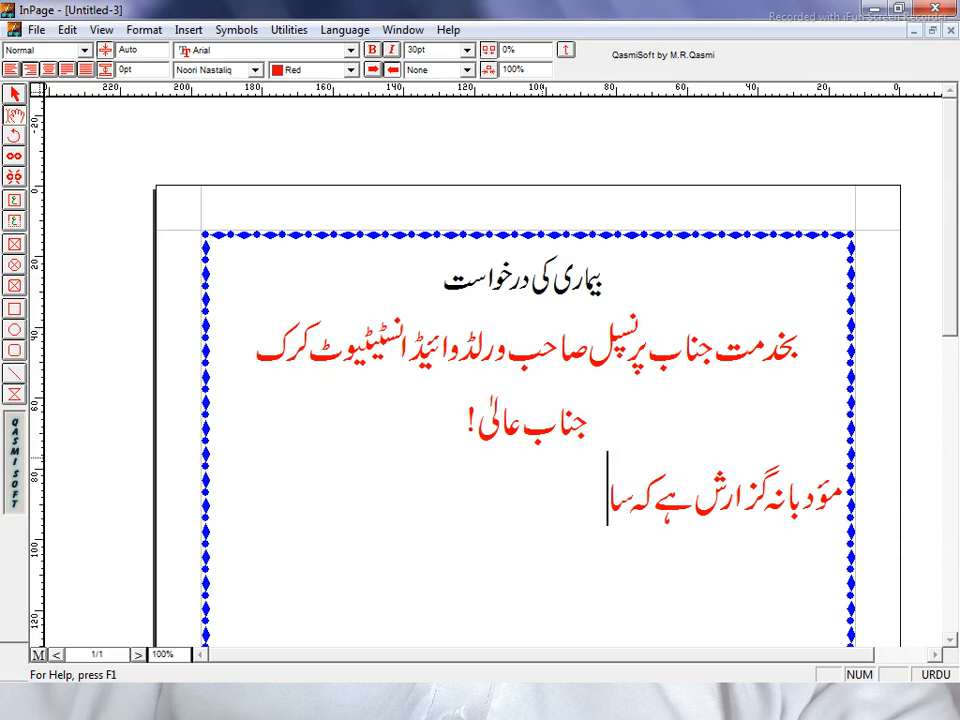
{"action": "type", "text": "ء"}
{"action": "type", "text": "ل"}
{"action": "type", "text": " ک"}
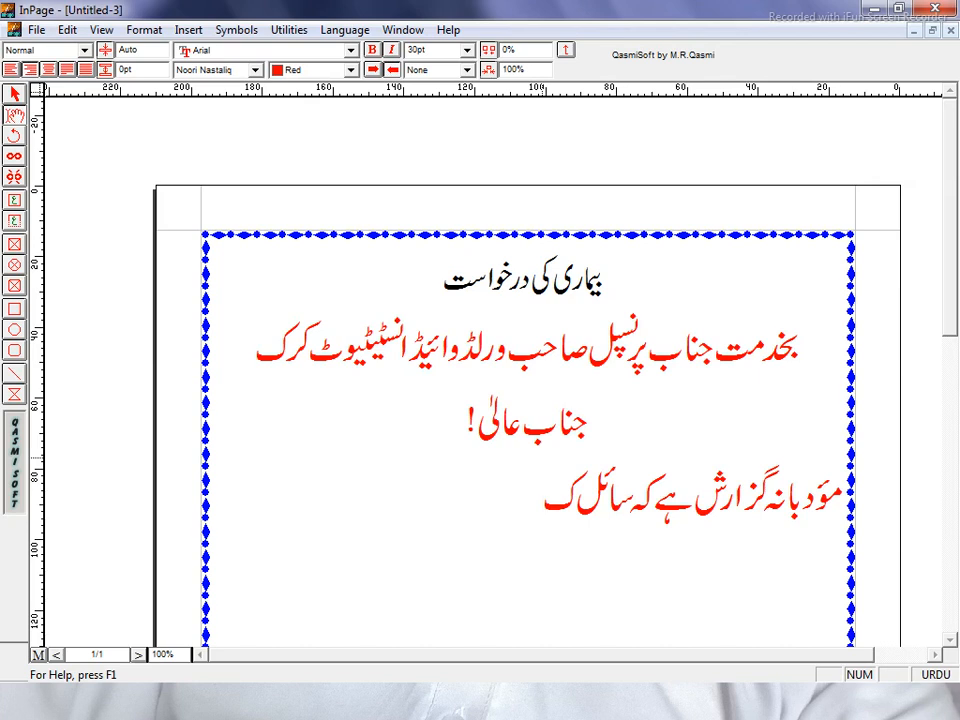
{"action": "type", "text": "ل"}
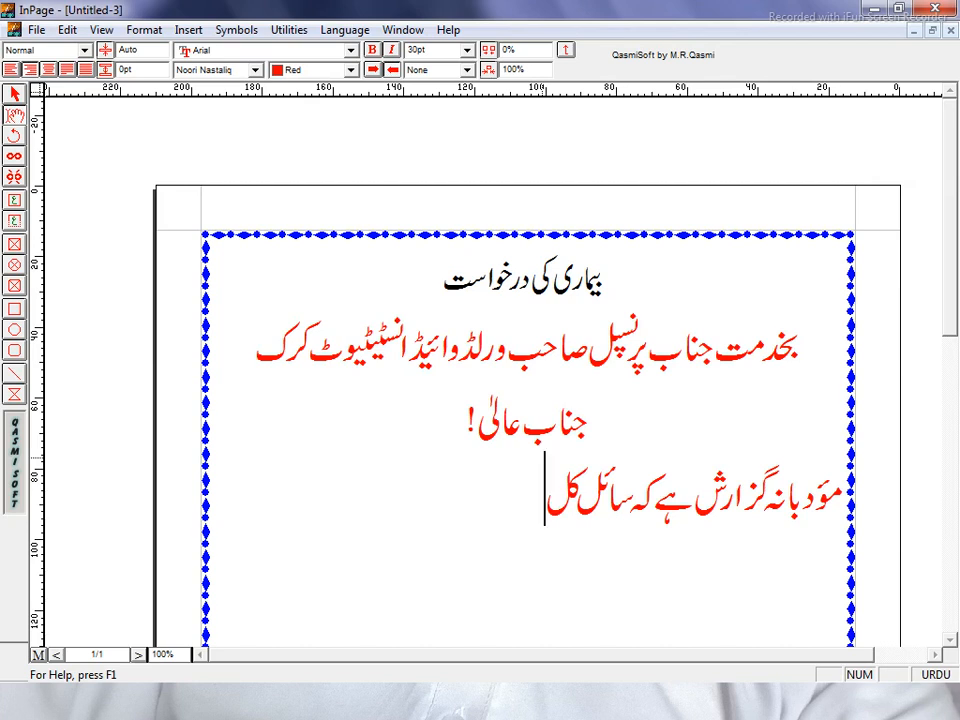
{"action": "type", "text": " رات"}
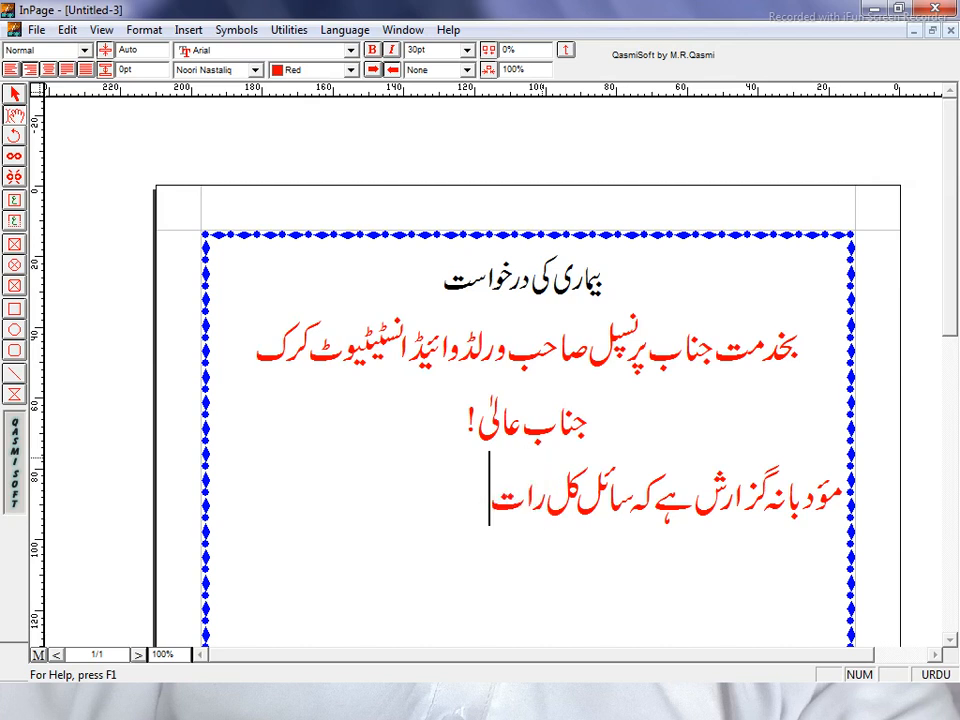
{"action": "type", "text": " سے"}
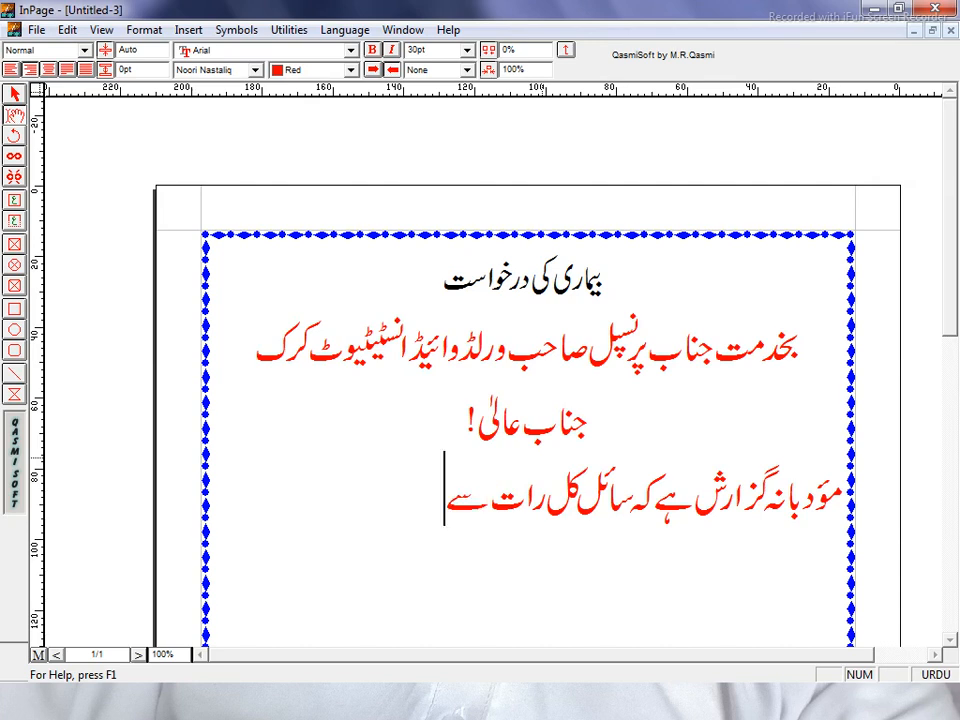
{"action": "type", "text": " ب"}
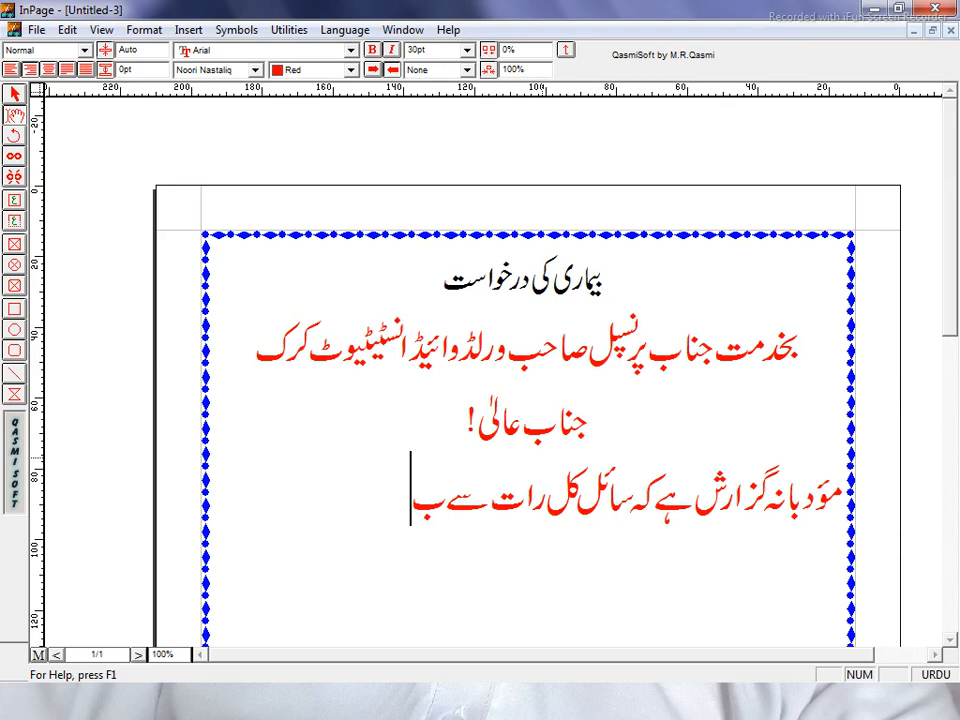
{"action": "type", "text": "خ"}
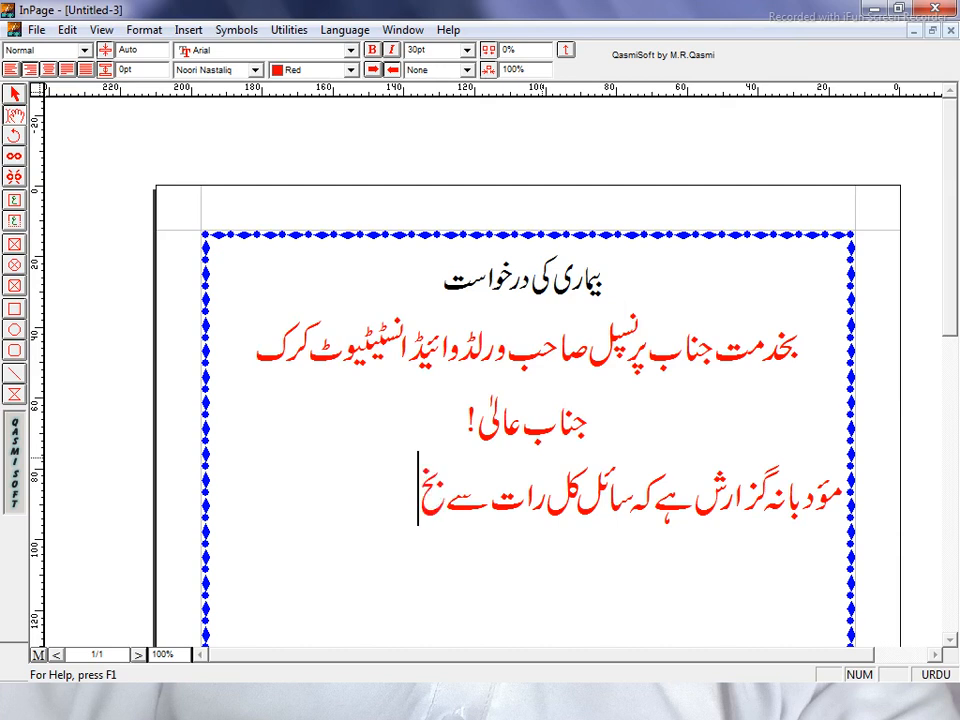
{"action": "type", "text": "ار "}
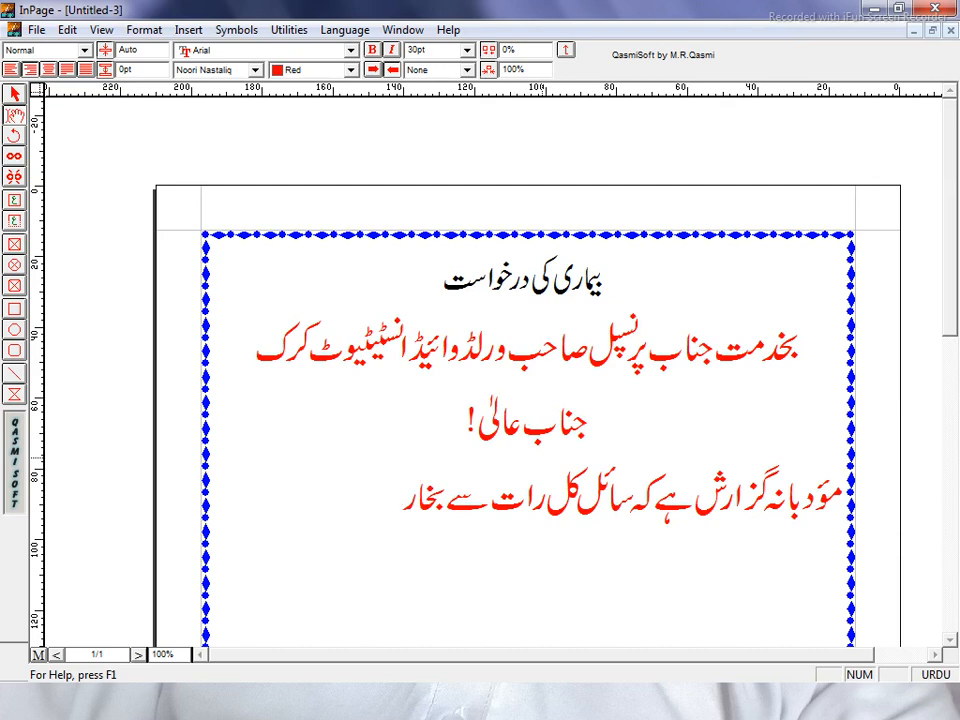
{"action": "type", "text": "میں"}
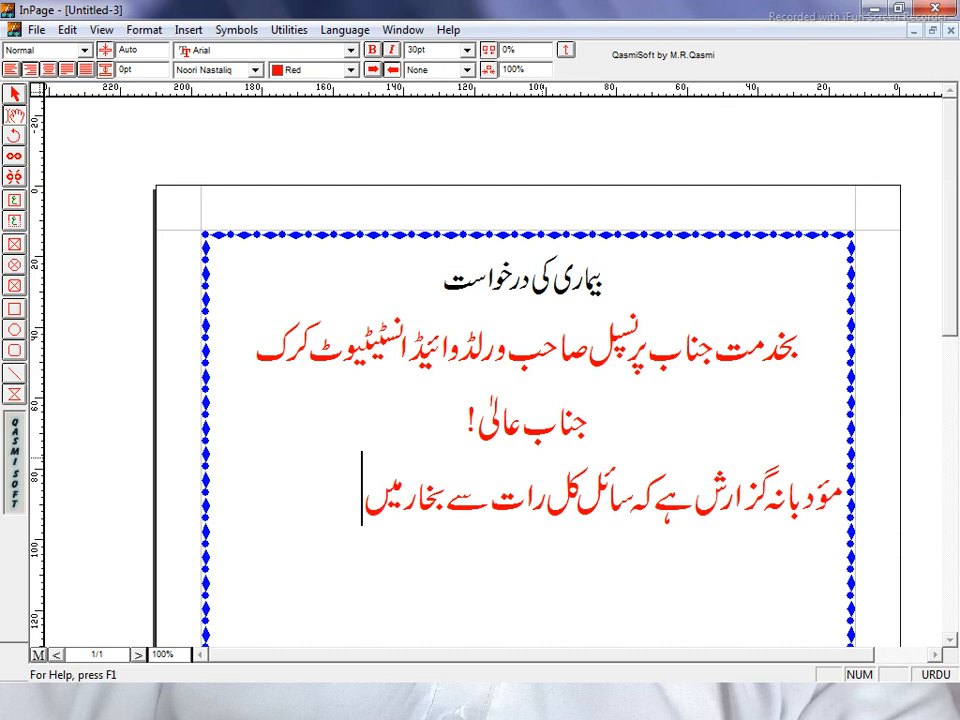
{"action": "type", "text": " مب"}
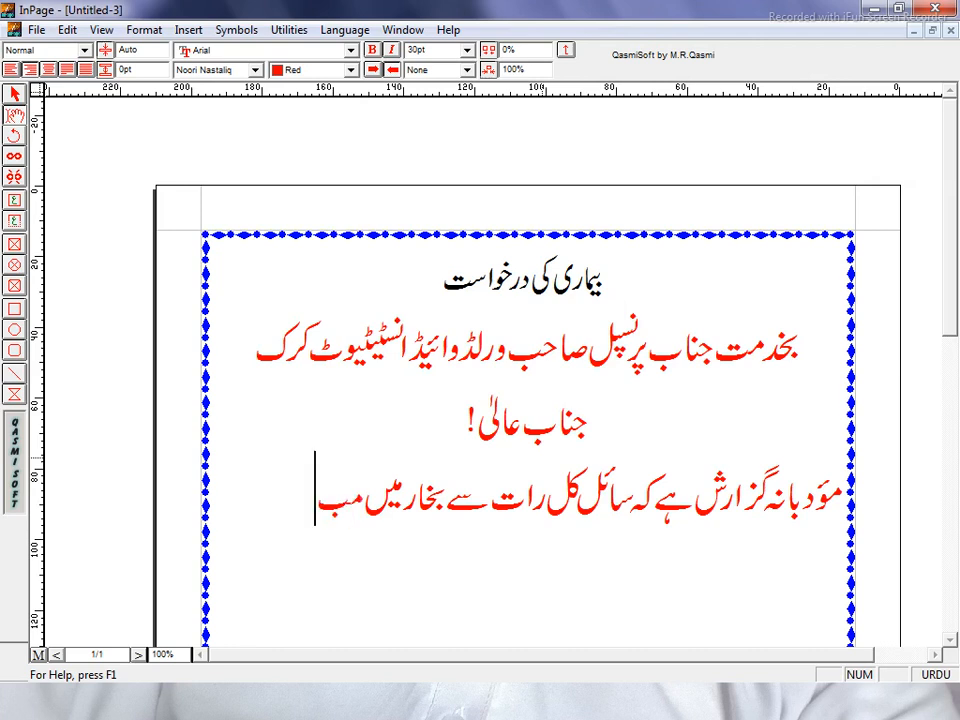
{"action": "type", "text": "تل"}
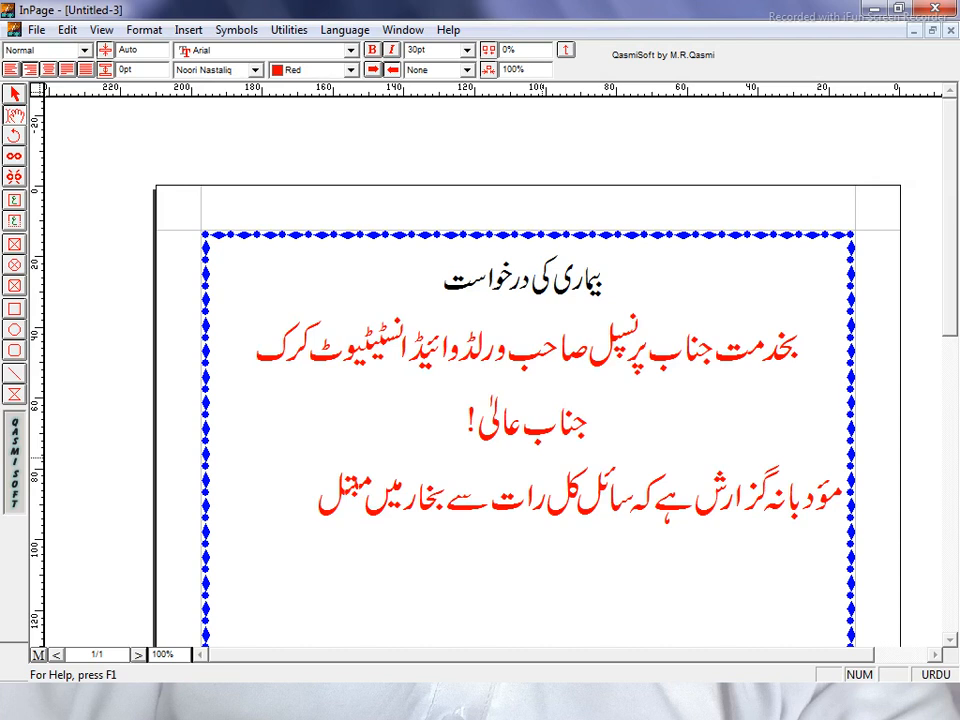
{"action": "type", "text": "ا "}
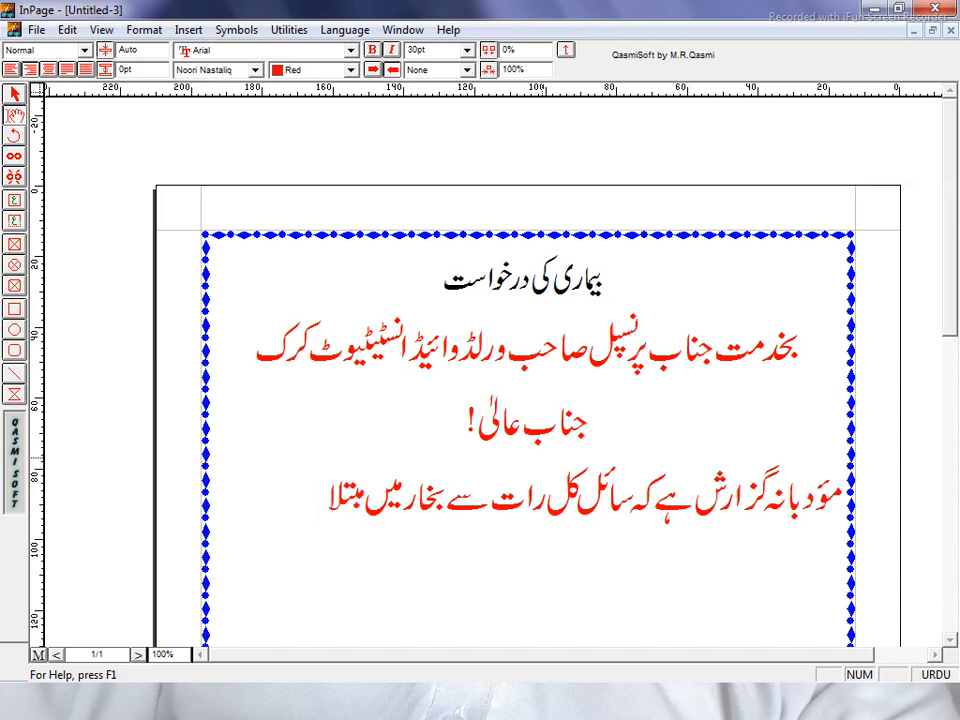
{"action": "type", "text": "ہو"}
{"action": "type", "text": "چ"}
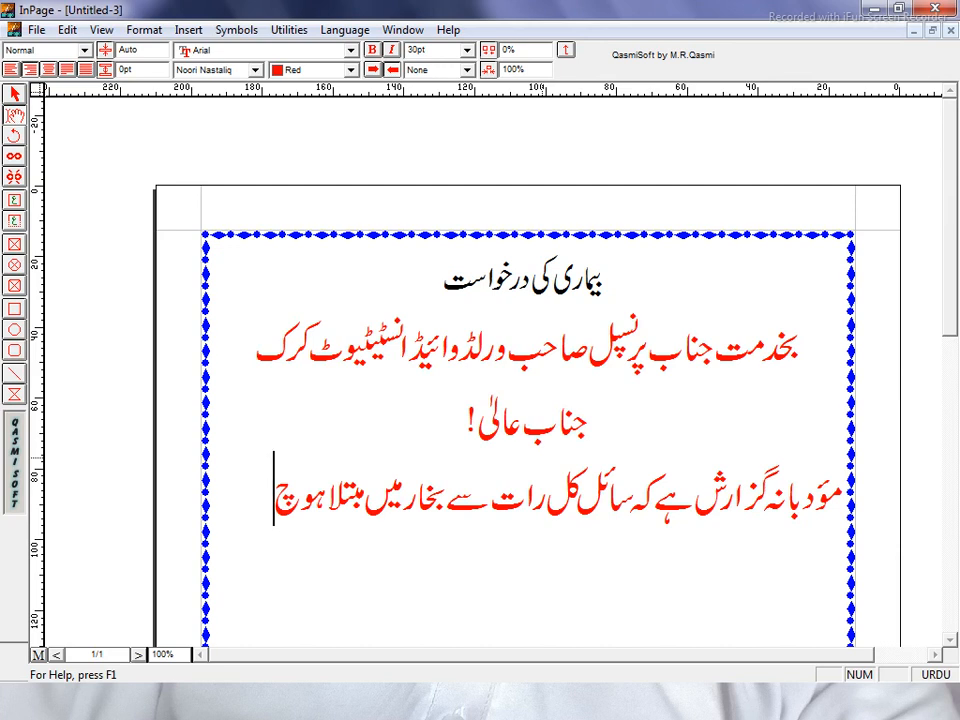
{"action": "type", "text": "ک"}
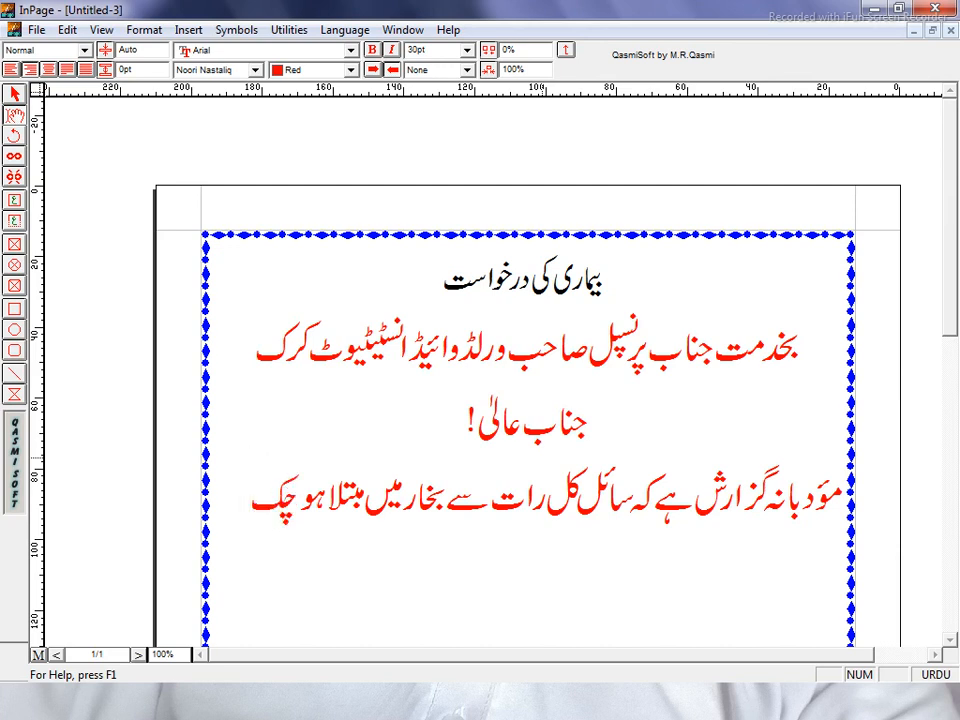
{"action": "type", "text": "ا "}
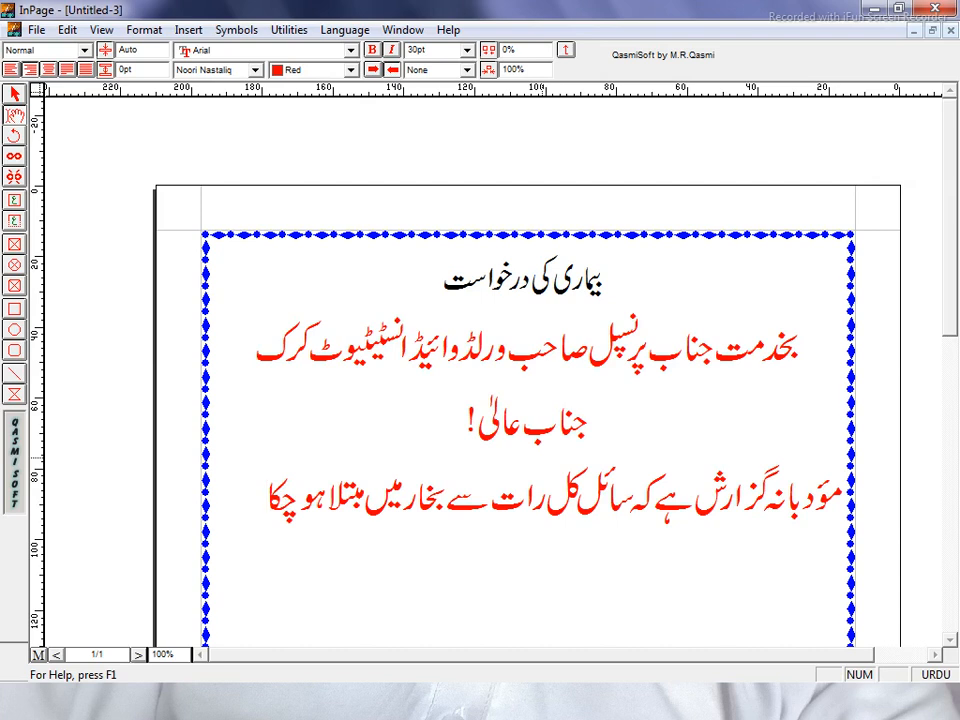
{"action": "type", "text": "ہوچکا ہے۔"}
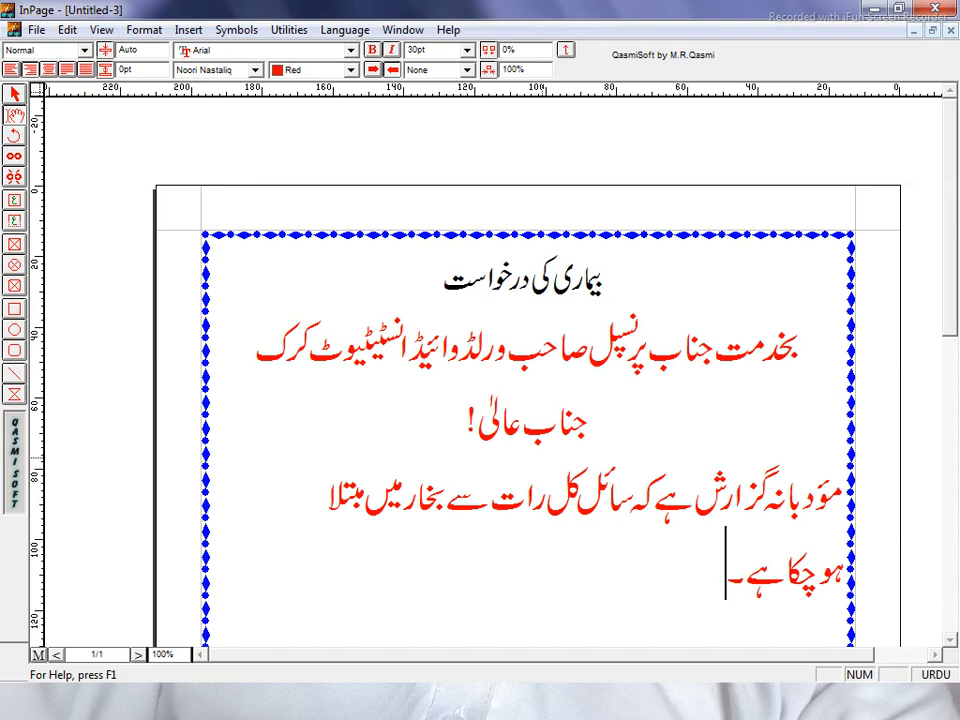
{"action": "type", "text": "جس"}
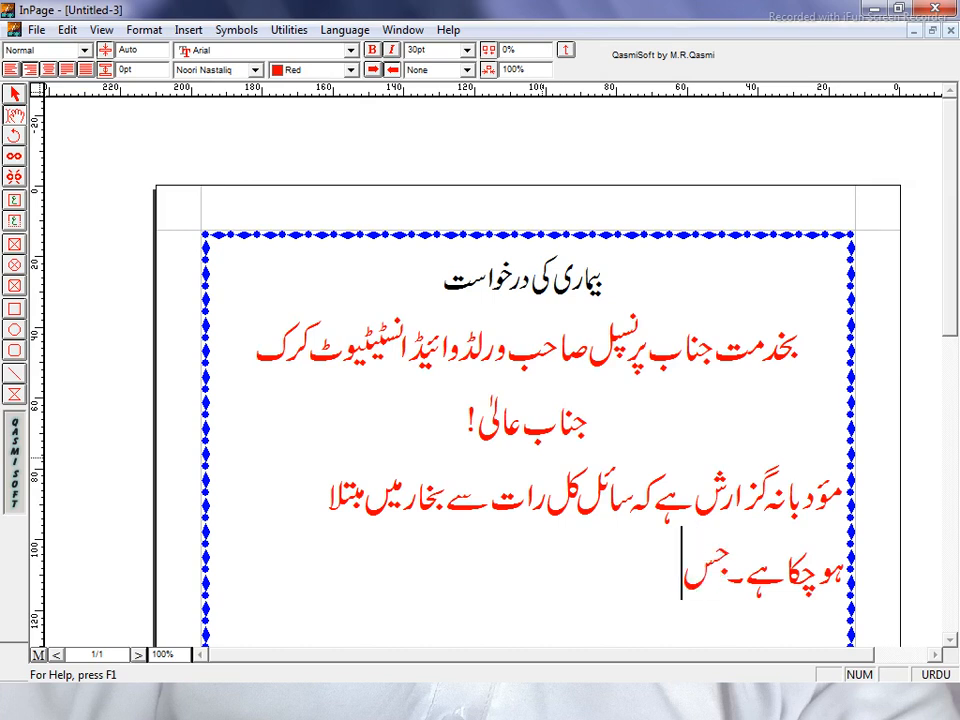
{"action": "type", "text": " ک"}
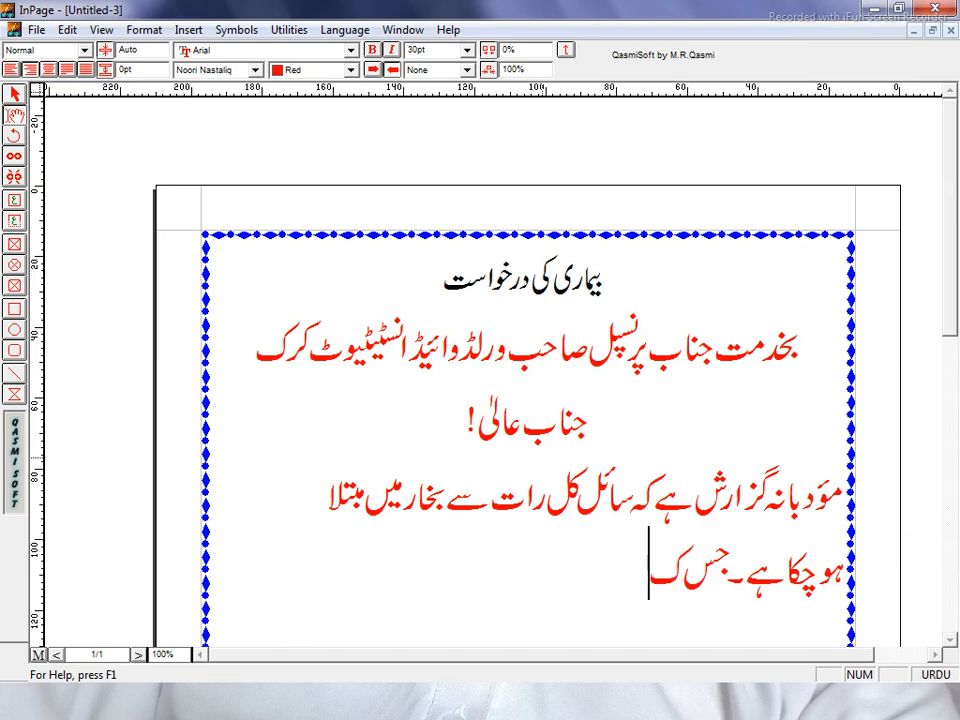
{"action": "type", "text": "ی"}
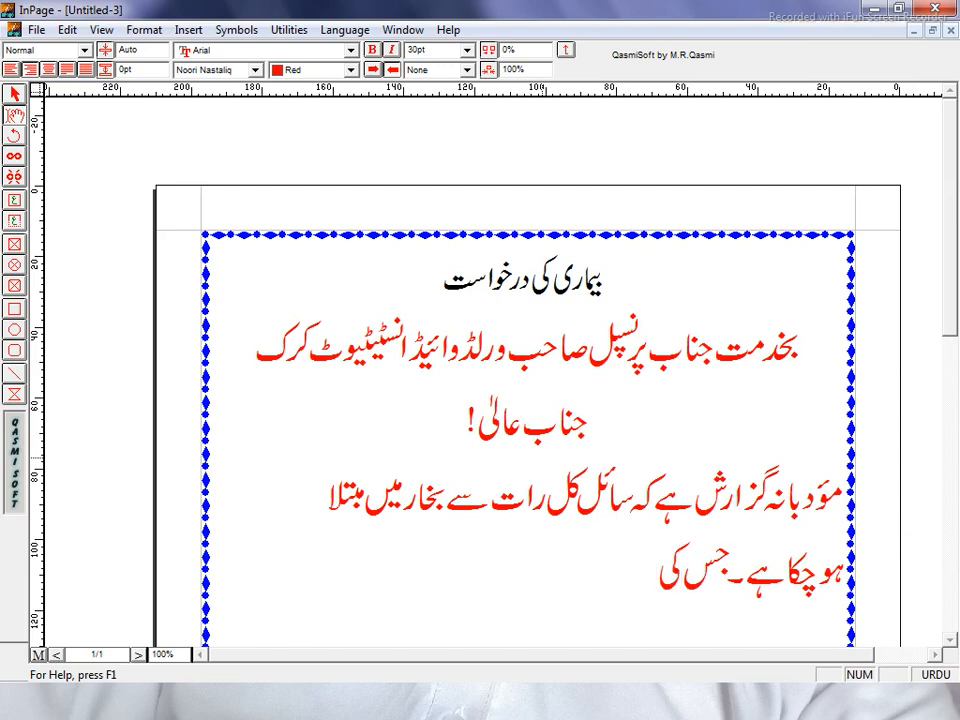
{"action": "type", "text": " وج"}
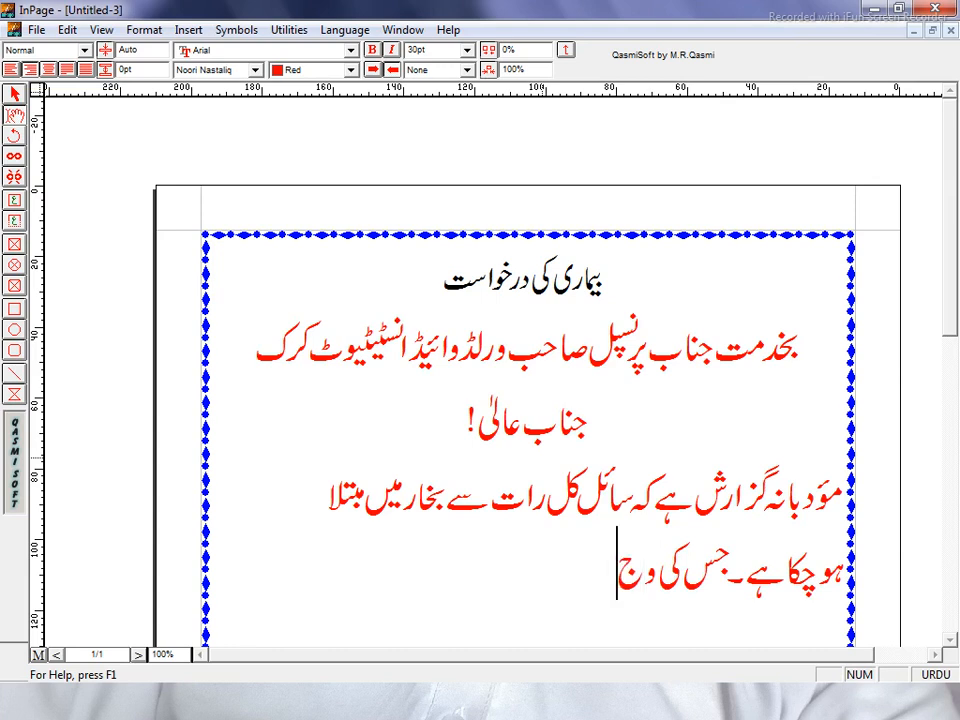
{"action": "type", "text": "ہ"}
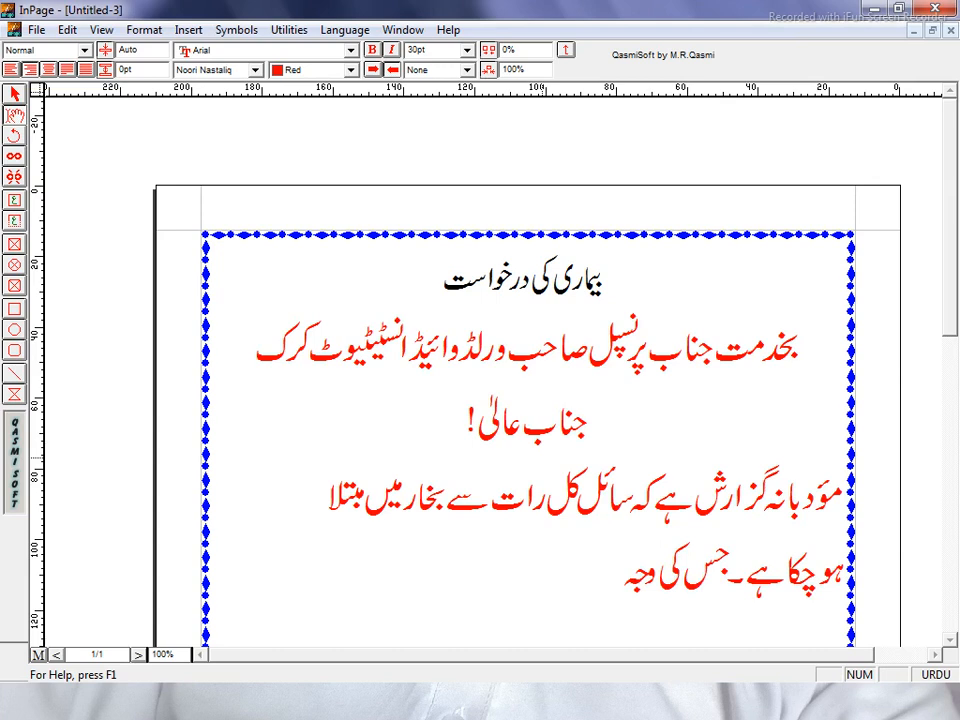
{"action": "type", "text": "س"}
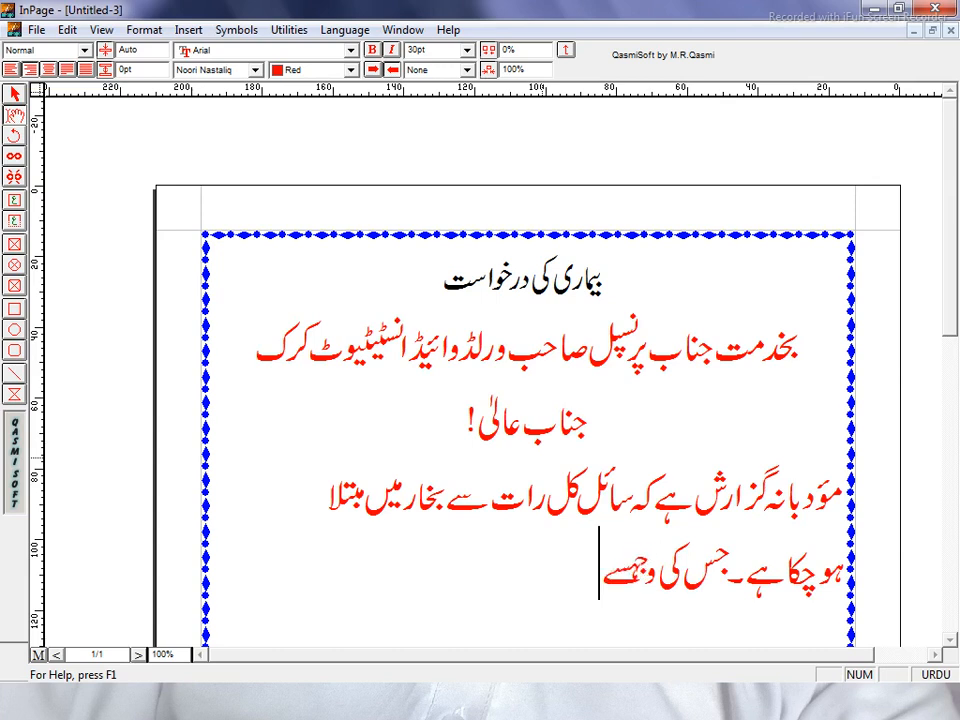
Fix the typo after 'وجہ' and continue with 'سے کلاس لینے سے قاصر ہے۔'.
{"action": "key", "text": "BackSpace"}
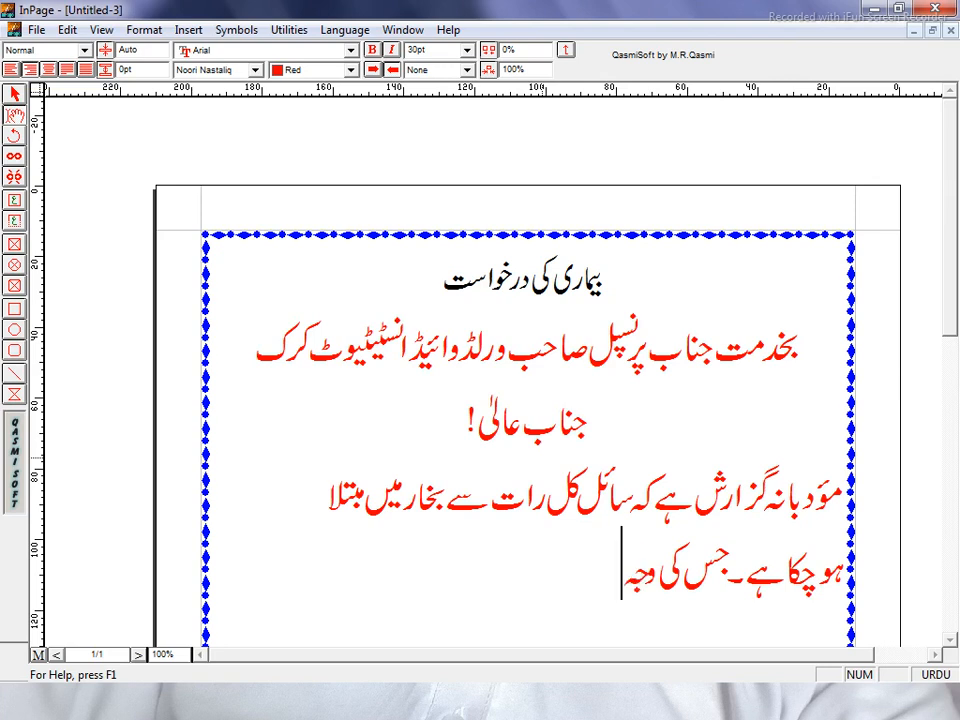
{"action": "type", "text": "سے"}
{"action": "type", "text": "ک"}
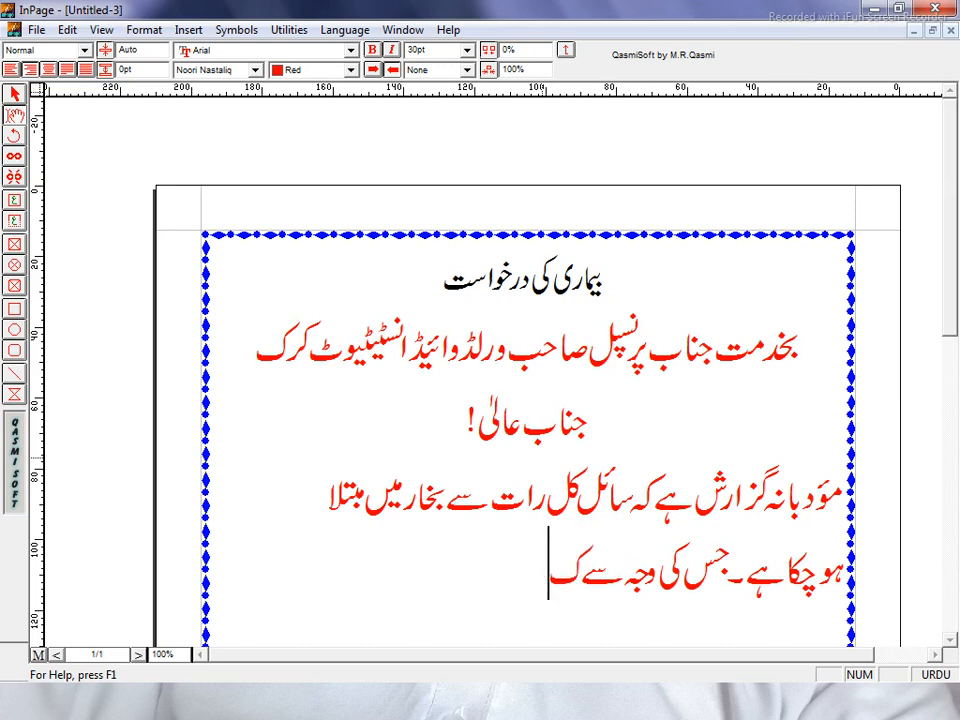
{"action": "type", "text": "ل"}
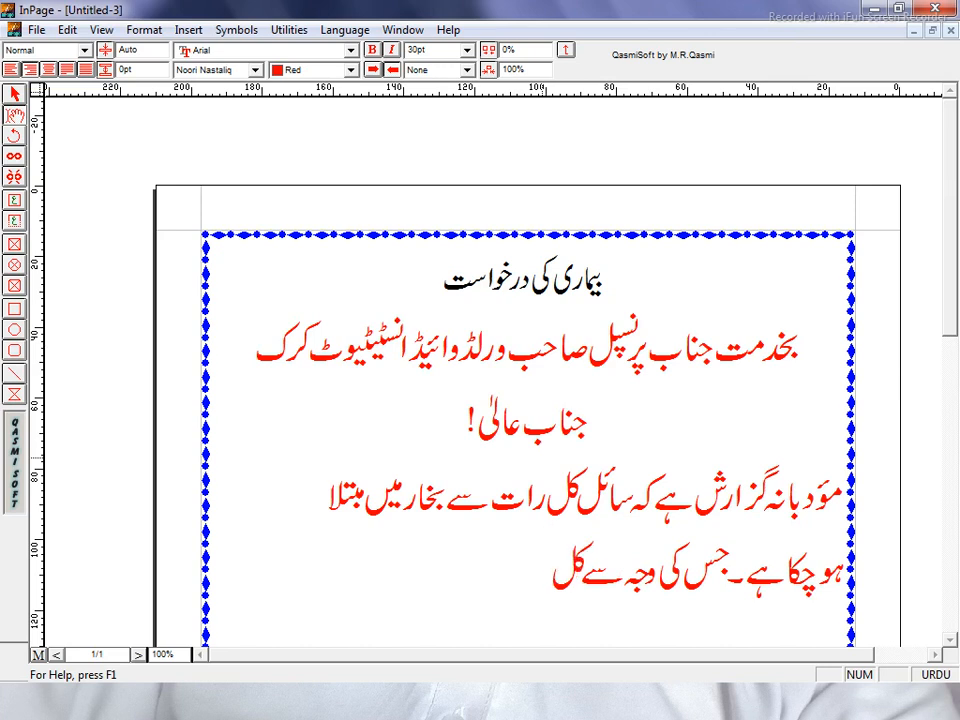
{"action": "type", "text": "اس"}
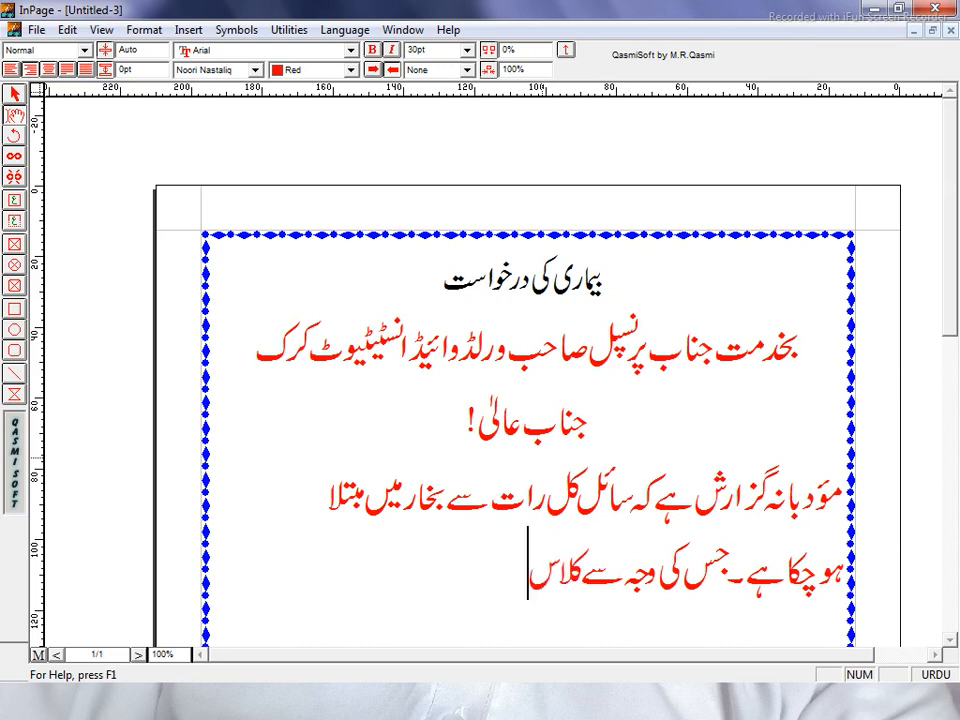
{"action": "type", "text": " لینے"}
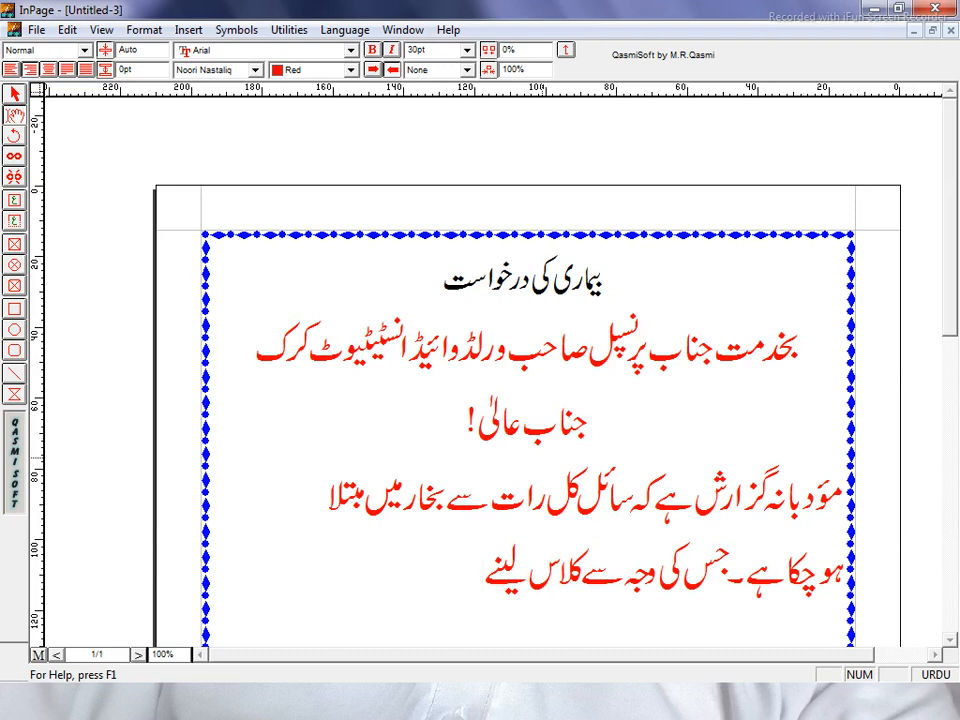
{"action": "type", "text": "سے ق"}
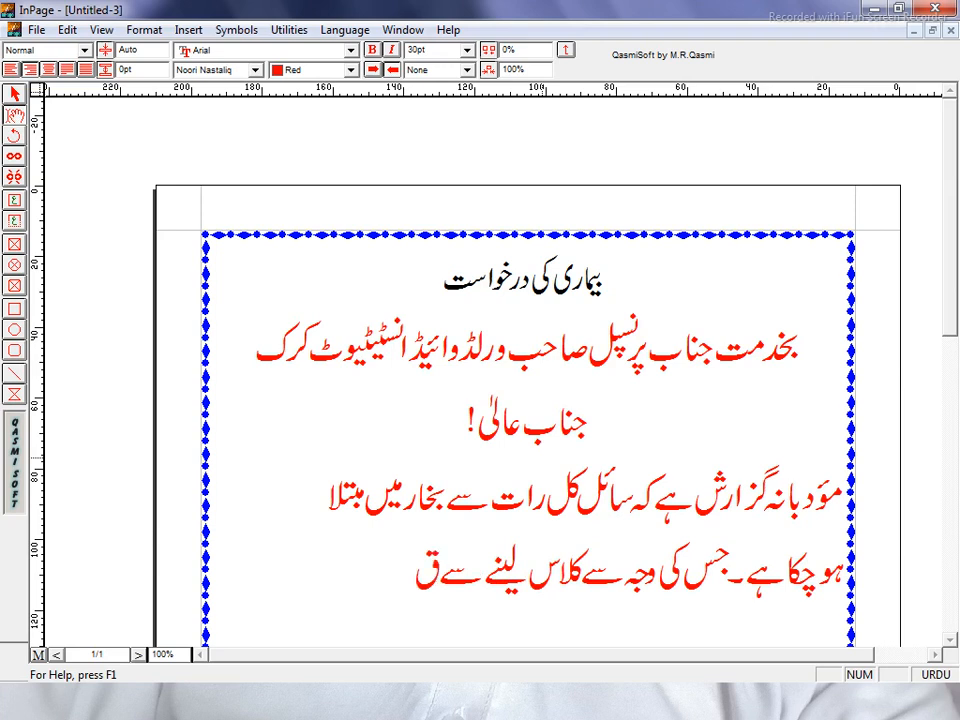
{"action": "type", "text": "اص"}
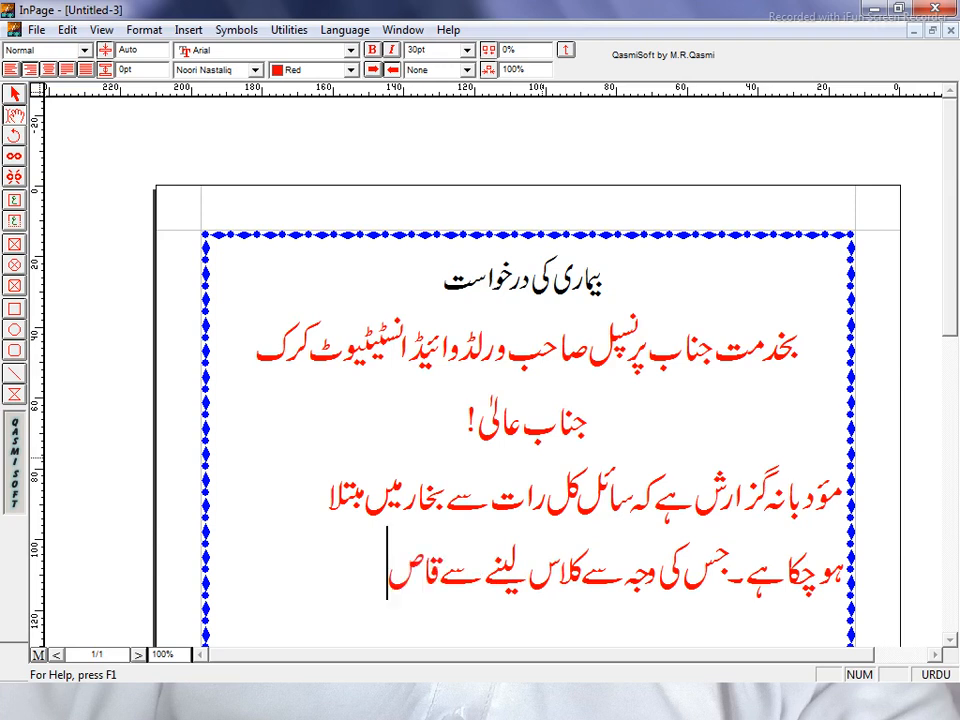
{"action": "type", "text": "ر"}
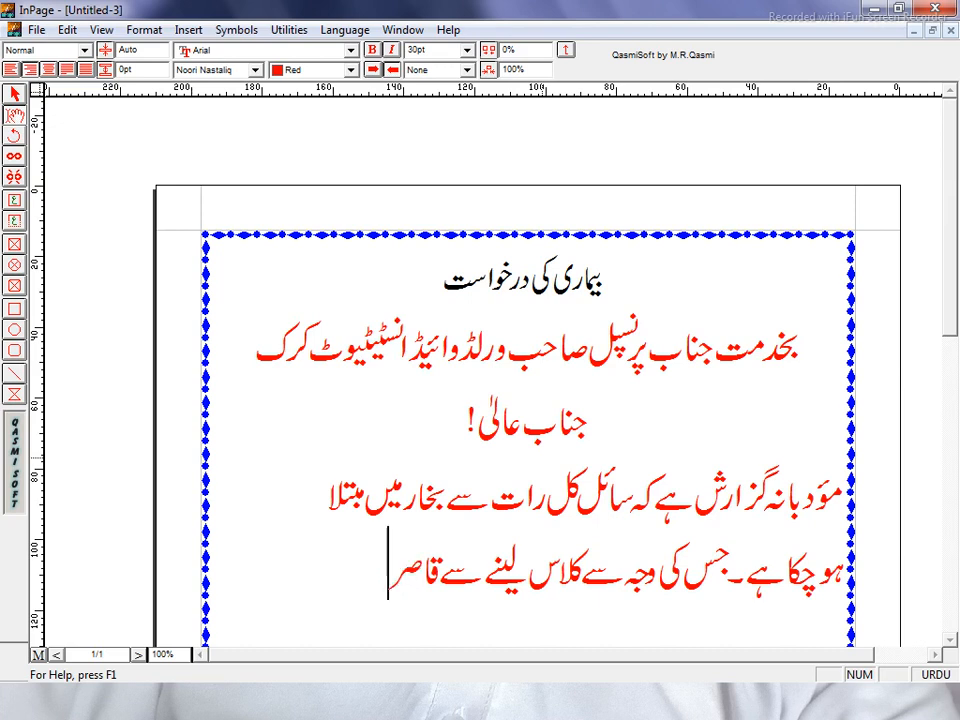
{"action": "type", "text": " ہے۔"}
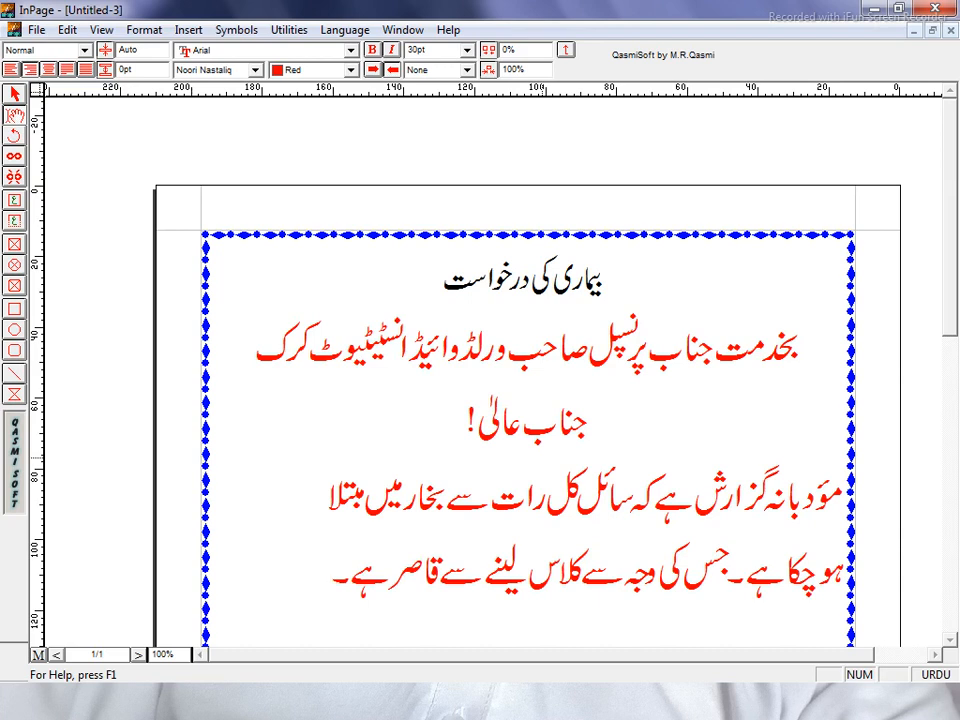
Append 'لہٰذا سائل کو' to the body paragraph.
{"action": "type", "text": "لہٰذ"}
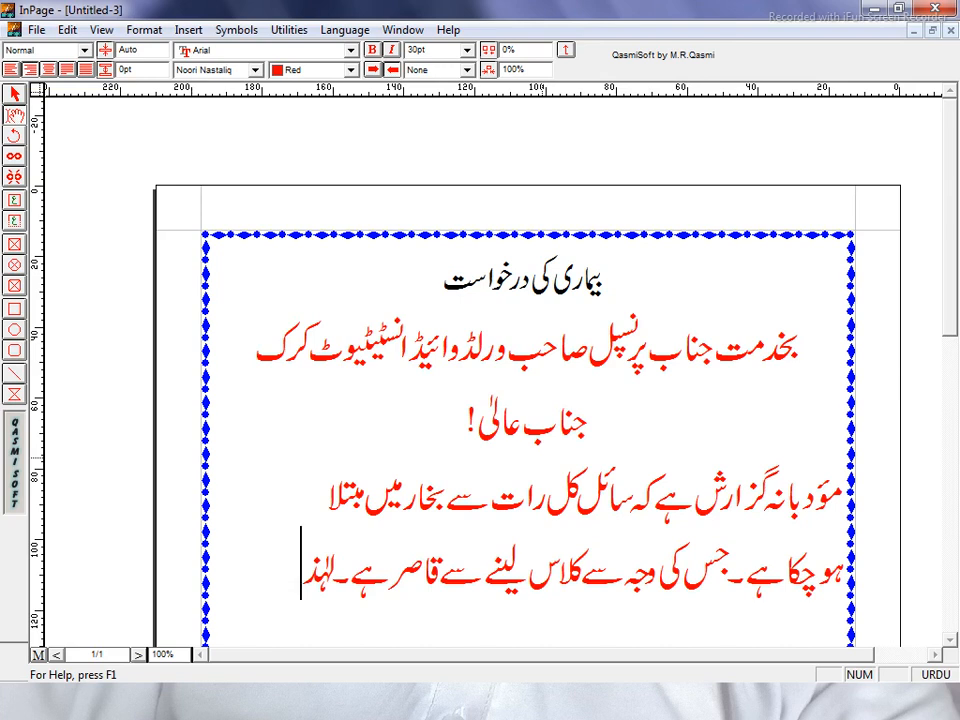
{"action": "type", "text": "ا"}
{"action": "type", "text": "سا"}
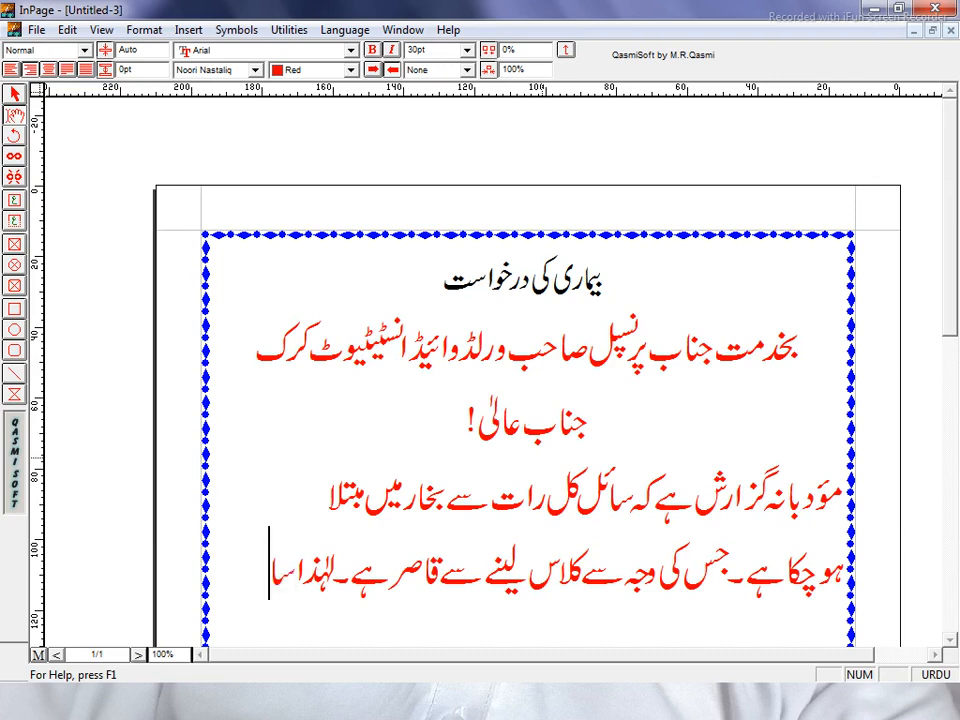
{"action": "type", "text": "ئل"}
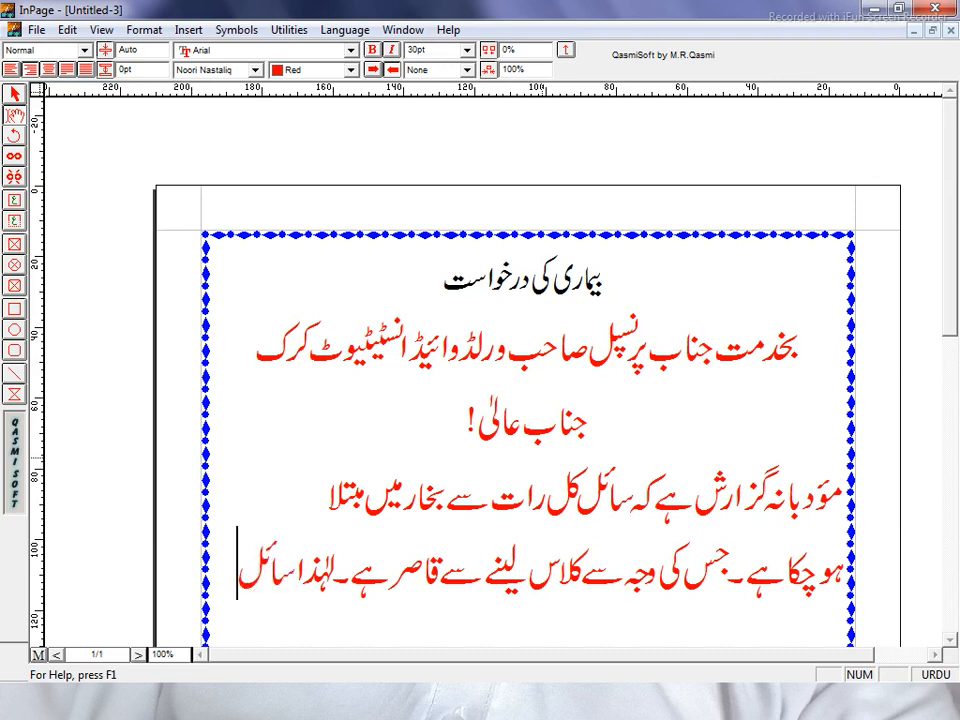
{"action": "key", "text": "Return"}
{"action": "type", "text": "ک"}
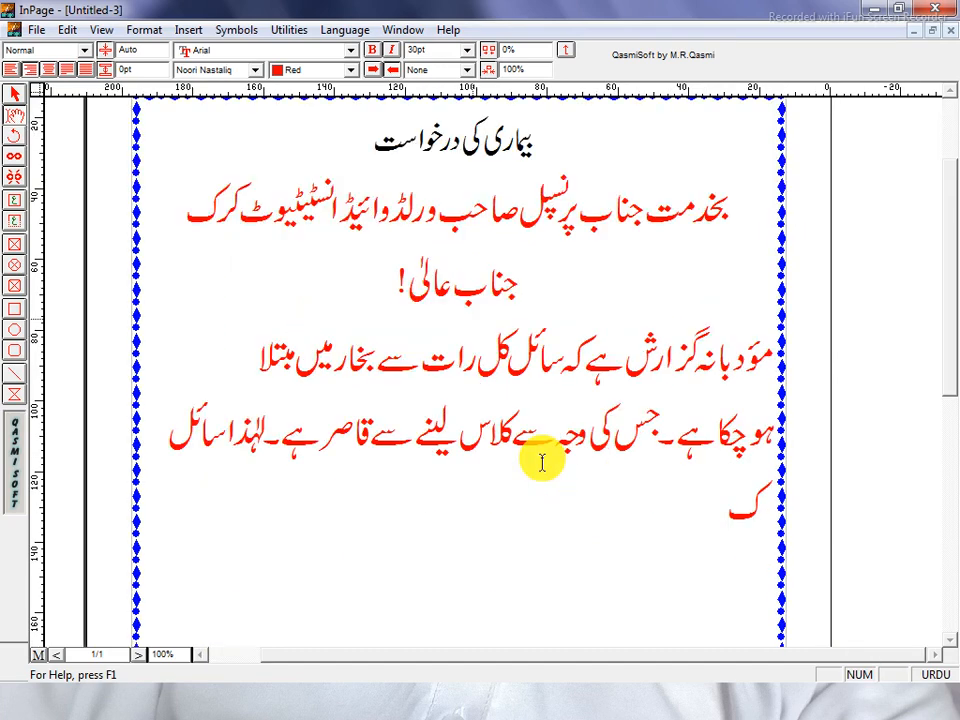
{"action": "type", "text": "و"}
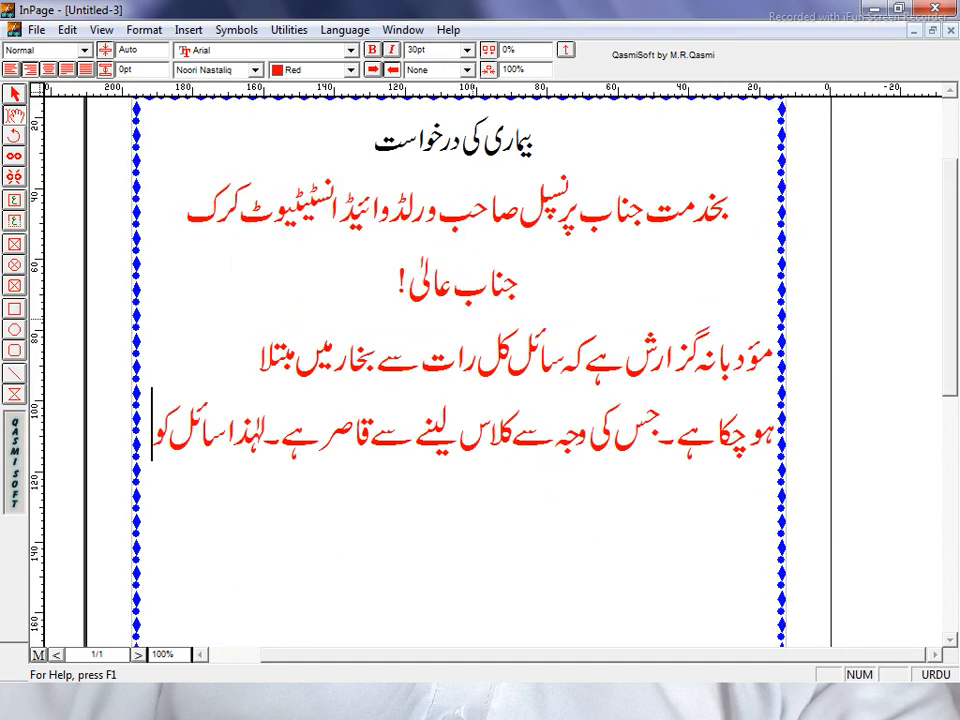
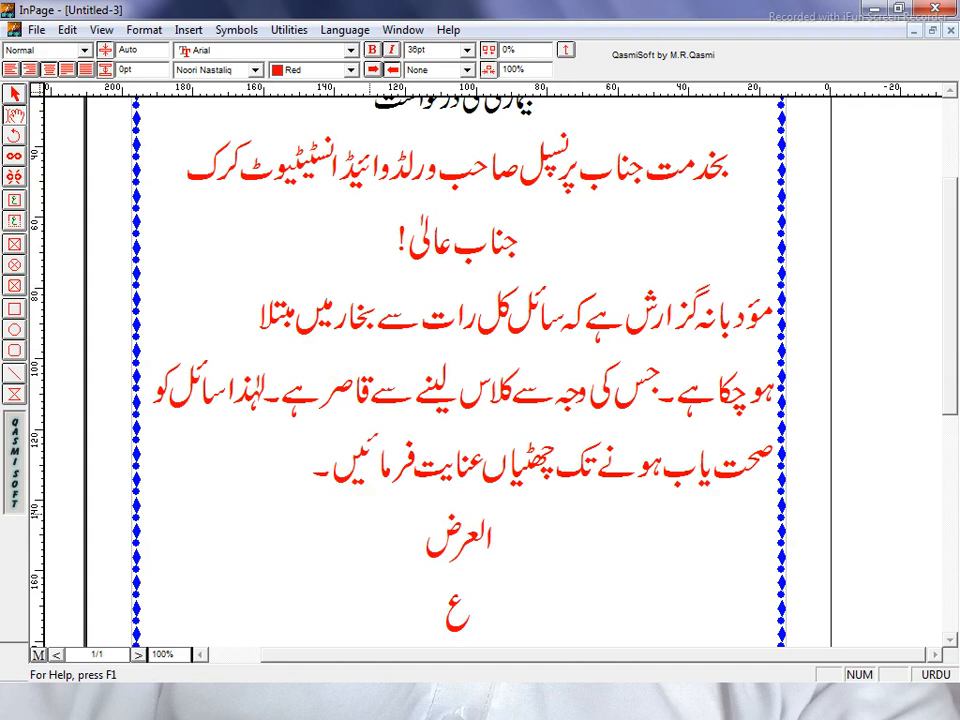
Complete the closing line 'عین نوازش ہوگی' and start a new line beneath it.
{"action": "type", "text": "ین"}
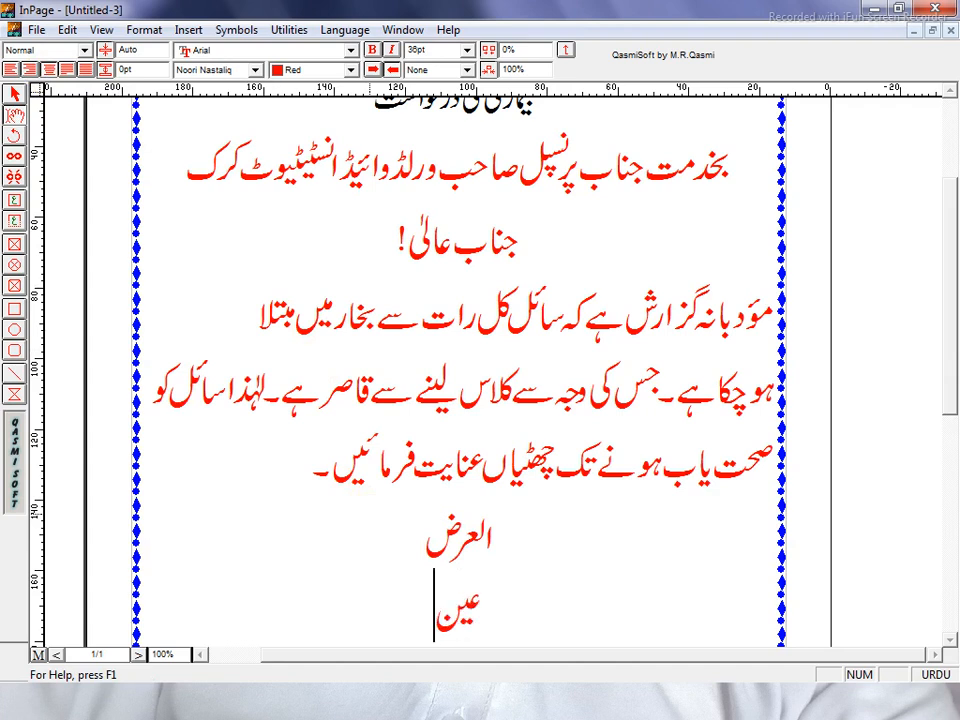
{"action": "type", "text": " ن"}
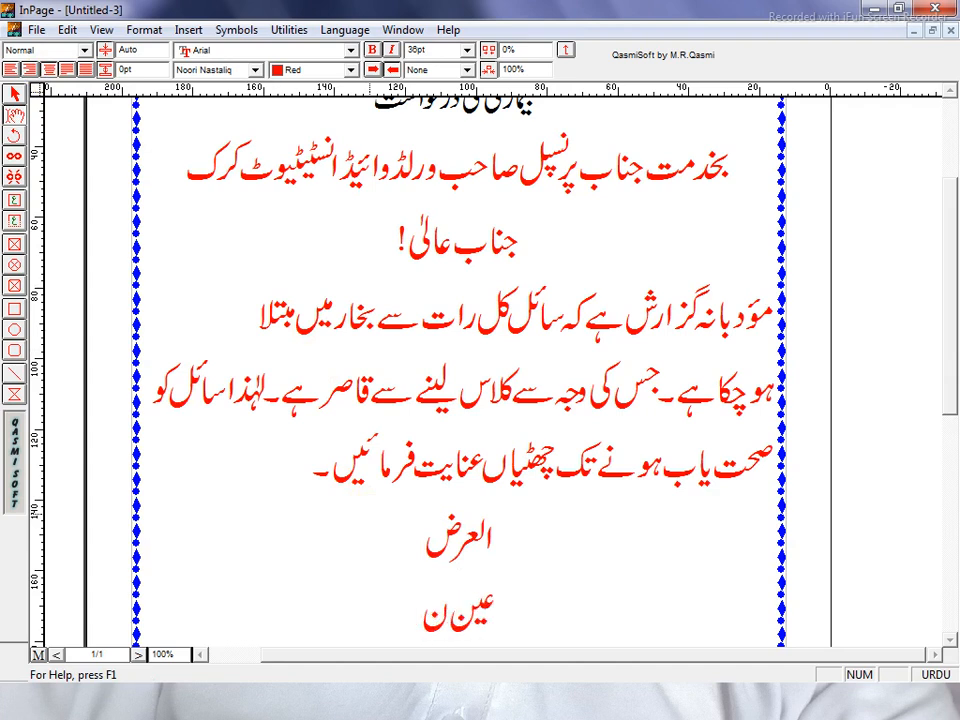
{"action": "type", "text": "وا"}
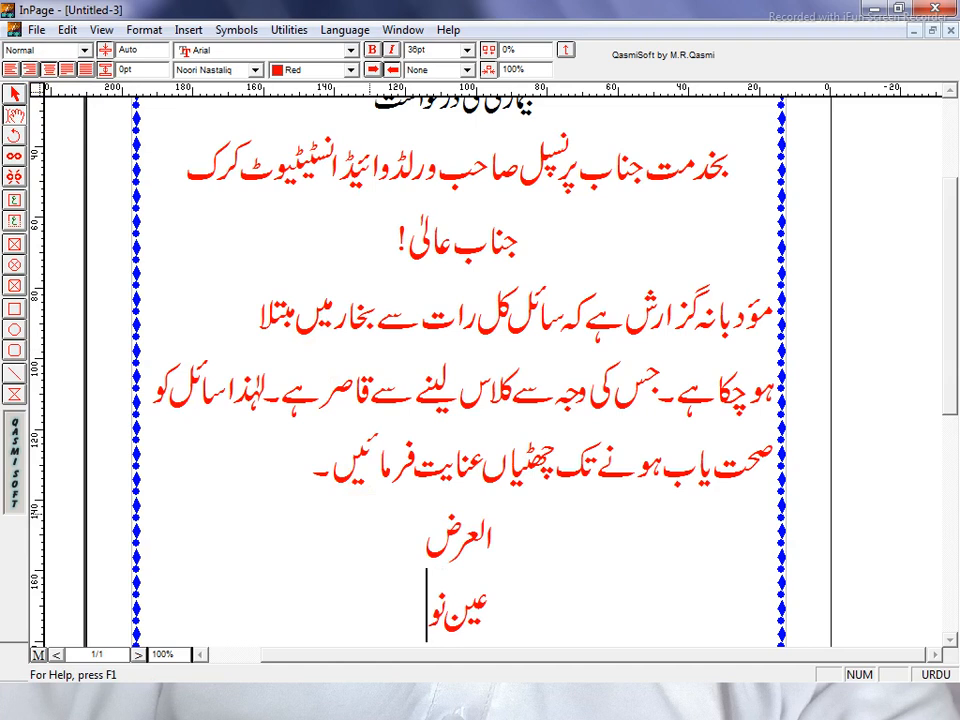
{"action": "type", "text": "ز"}
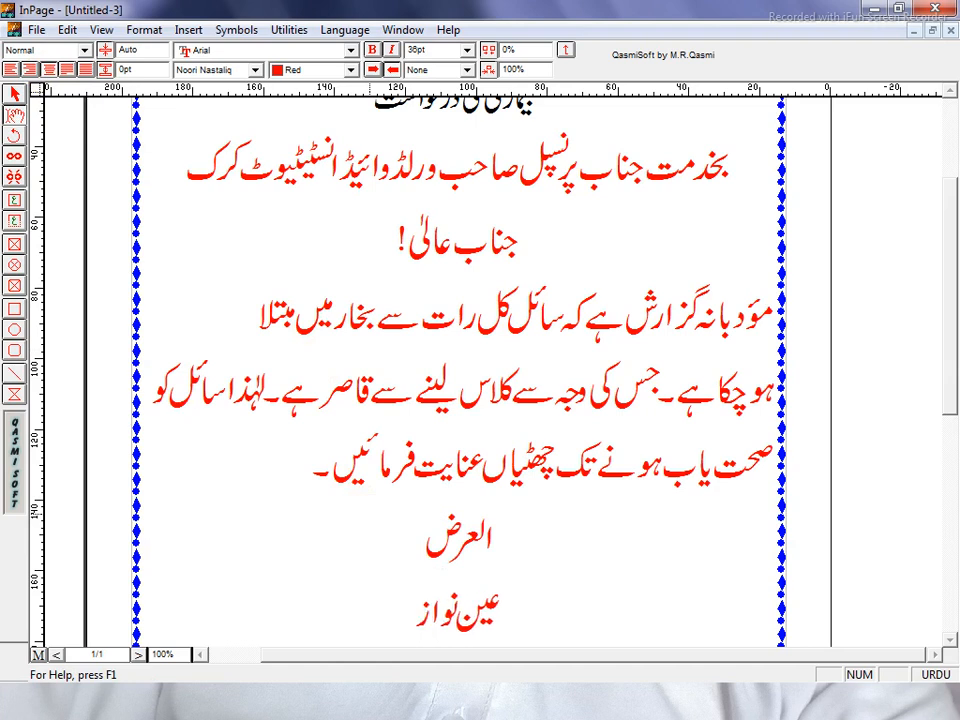
{"action": "type", "text": "ش"}
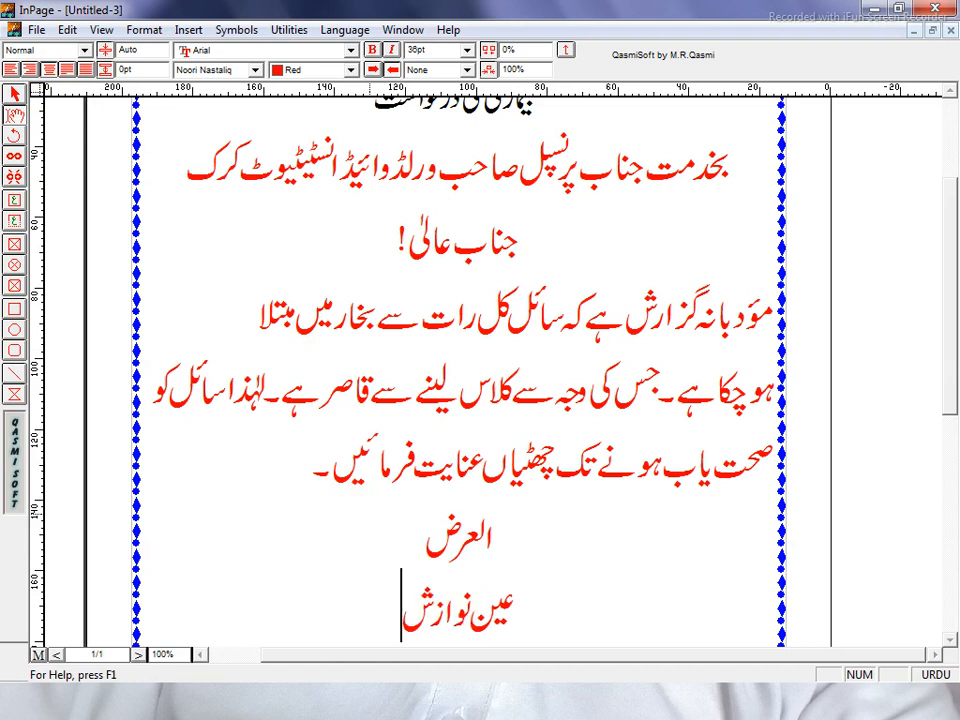
{"action": "type", "text": " ہ"}
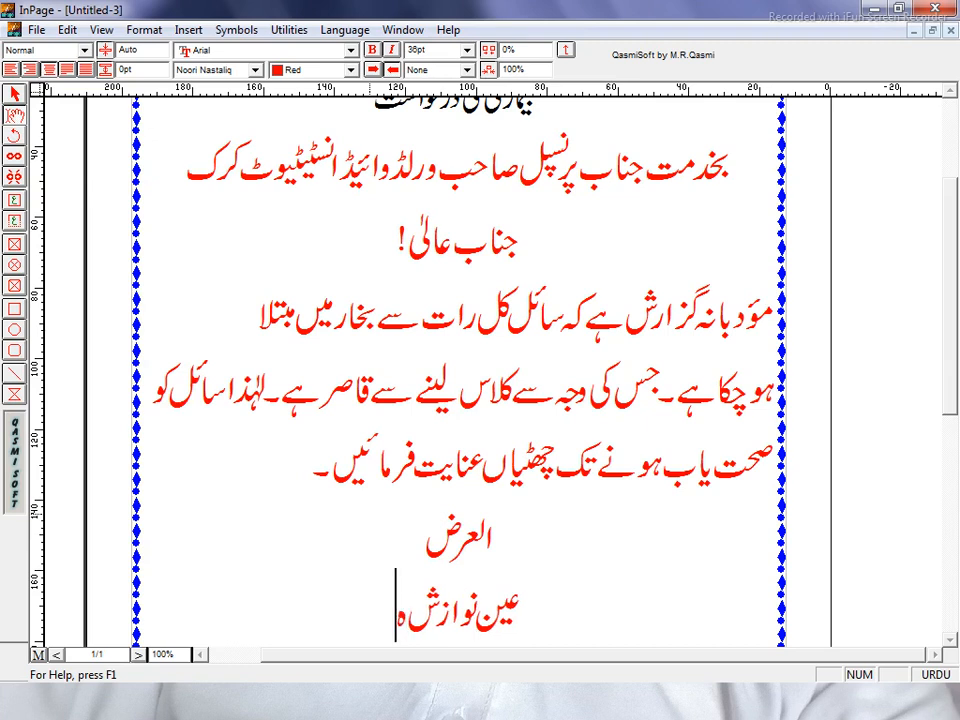
{"action": "type", "text": "و"}
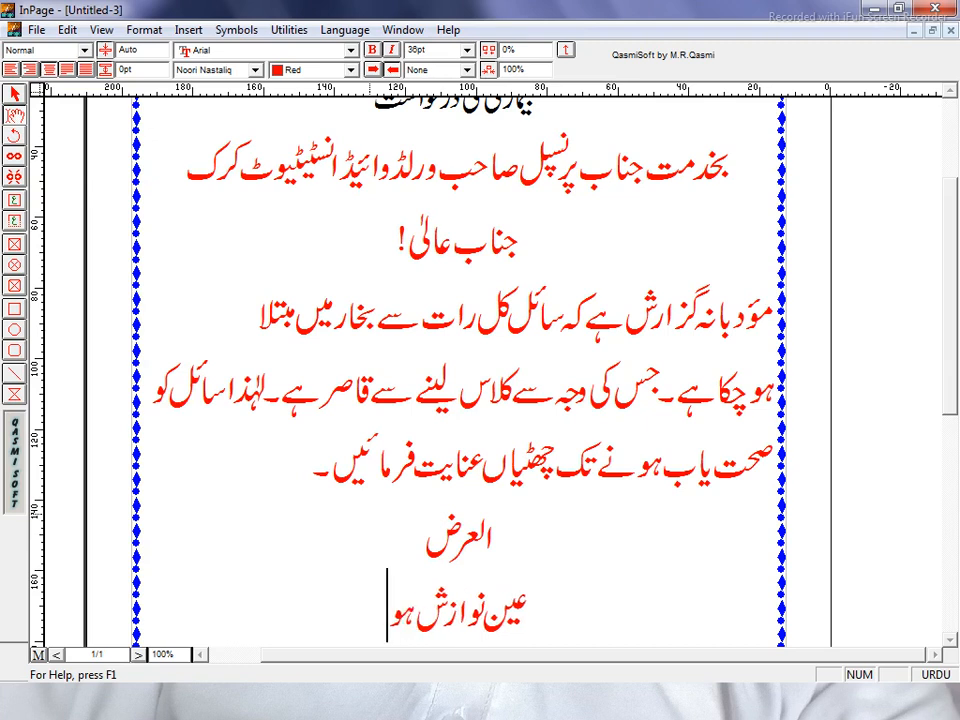
{"action": "type", "text": "گی"}
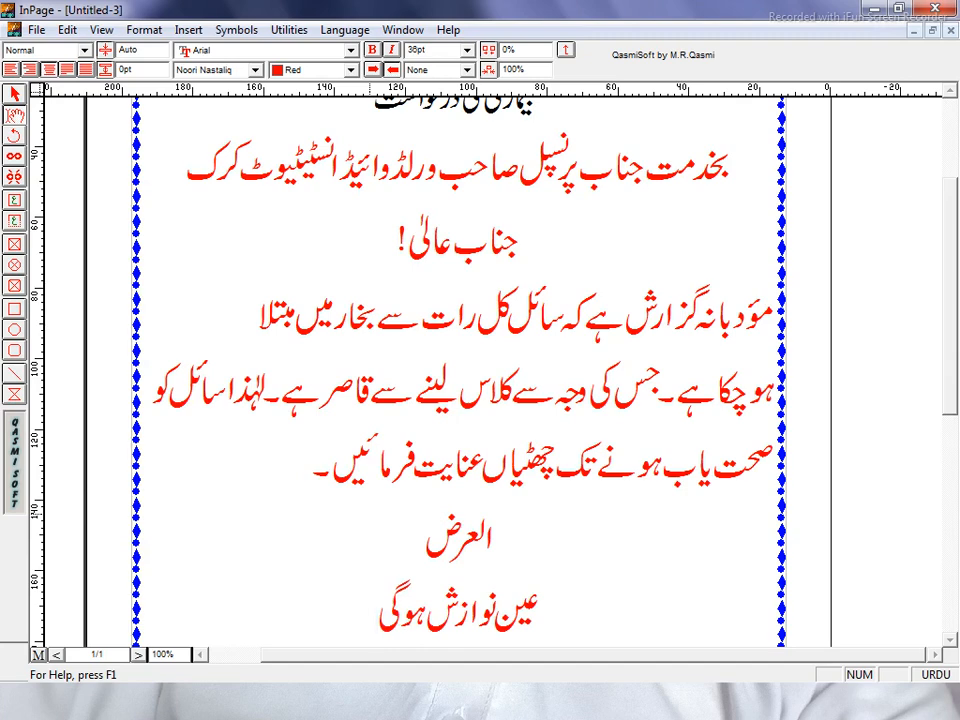
{"action": "key", "text": "Return"}
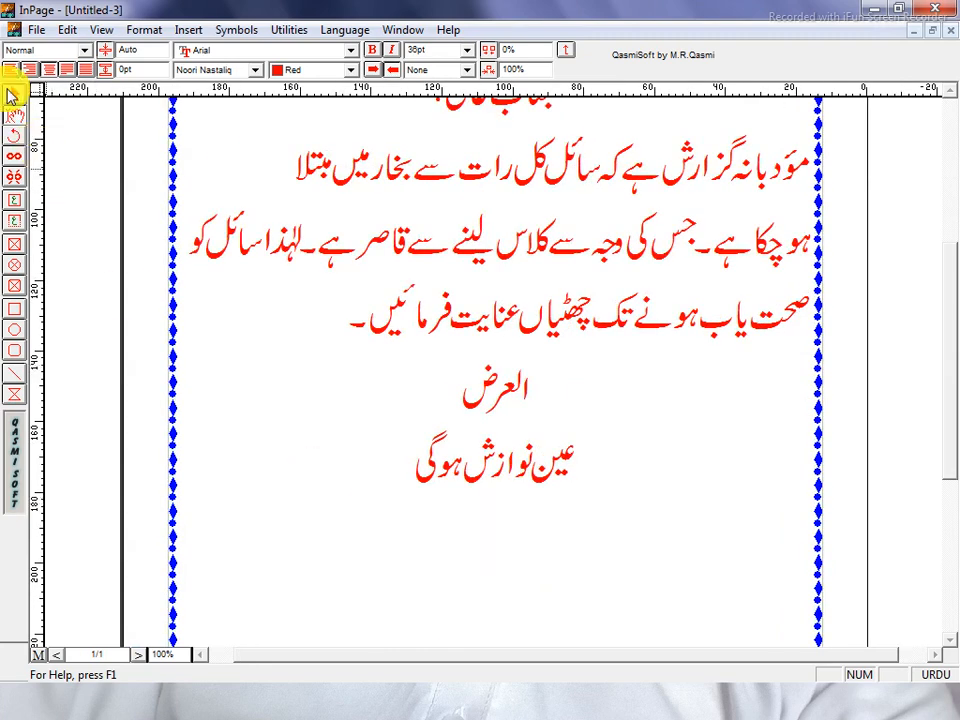
Right-align the new line and type the sign-off 'آپکا تابعدار شاگرد:'.
{"action": "left_click", "coordinate": [29, 71]}
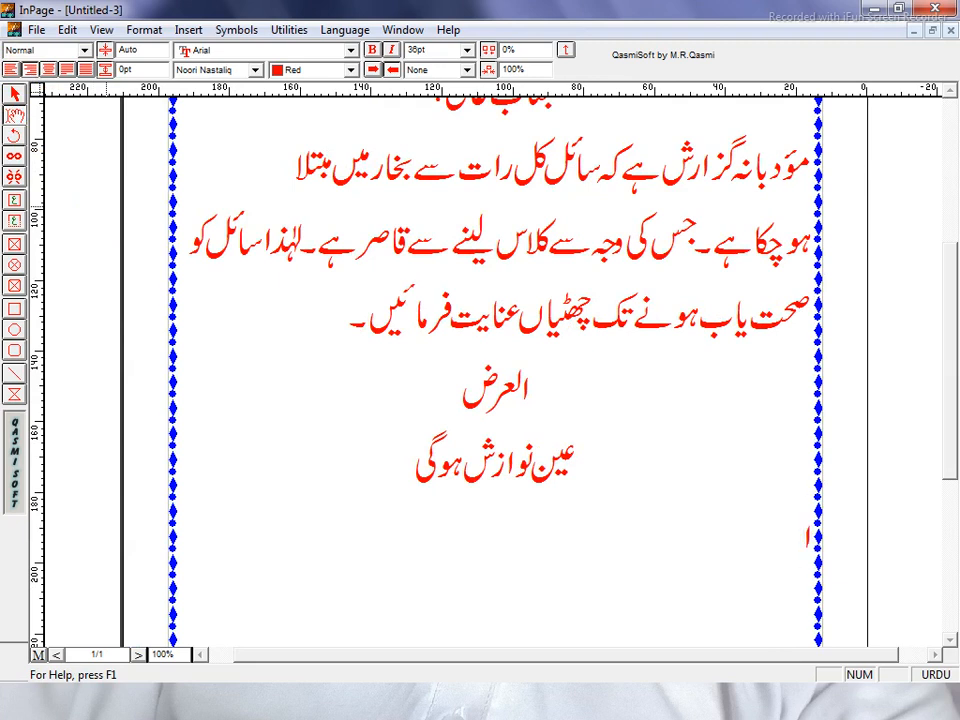
{"action": "type", "text": "آ"}
{"action": "type", "text": "پ"}
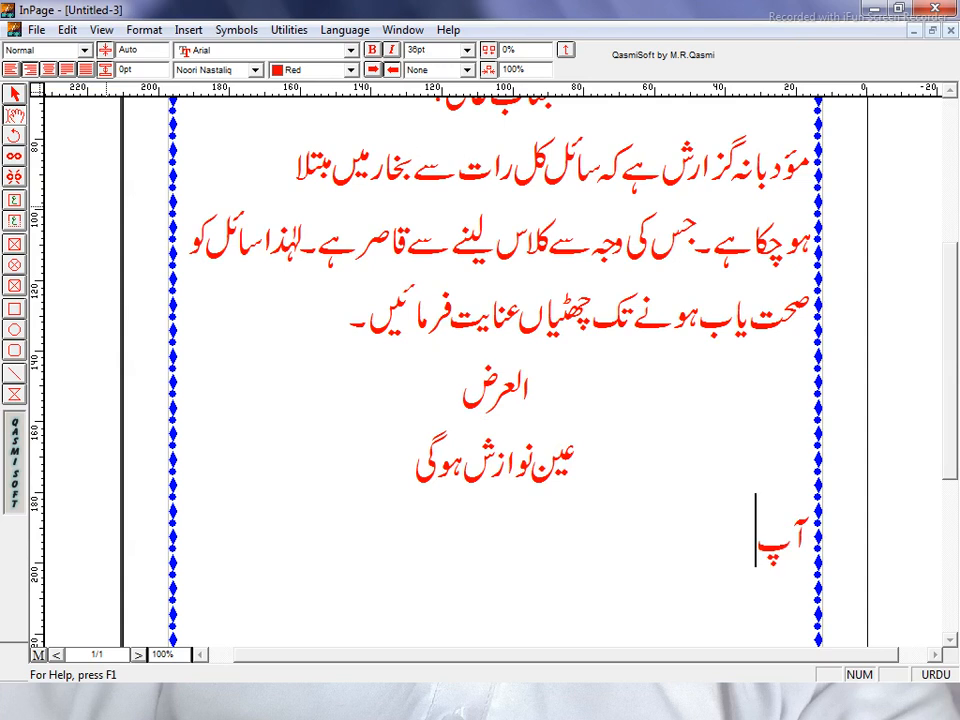
{"action": "type", "text": "کا "}
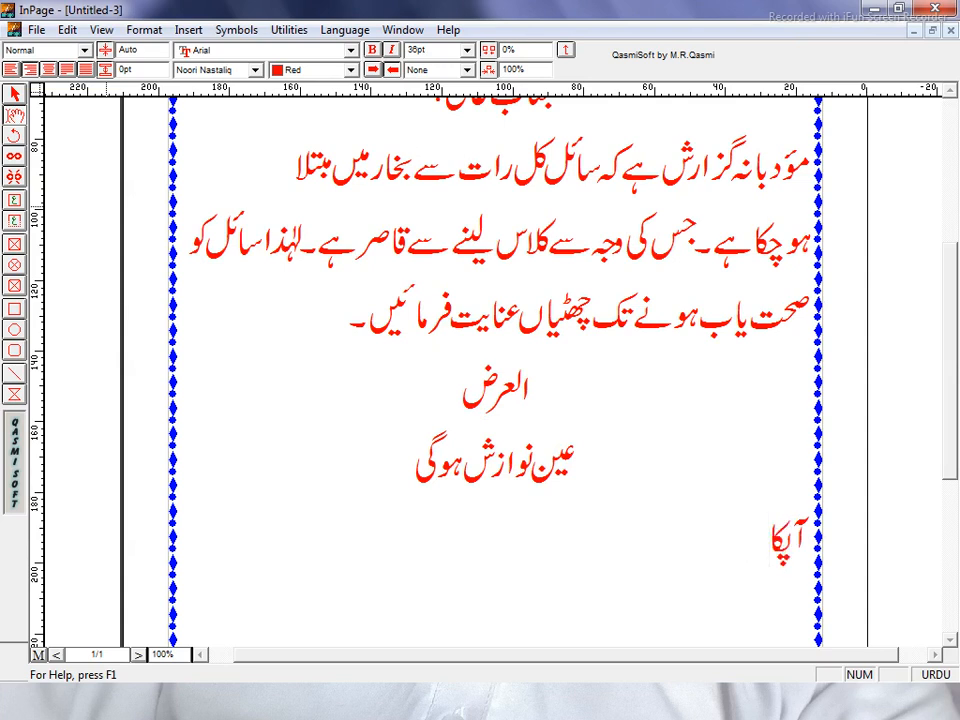
{"action": "type", "text": "تابع"}
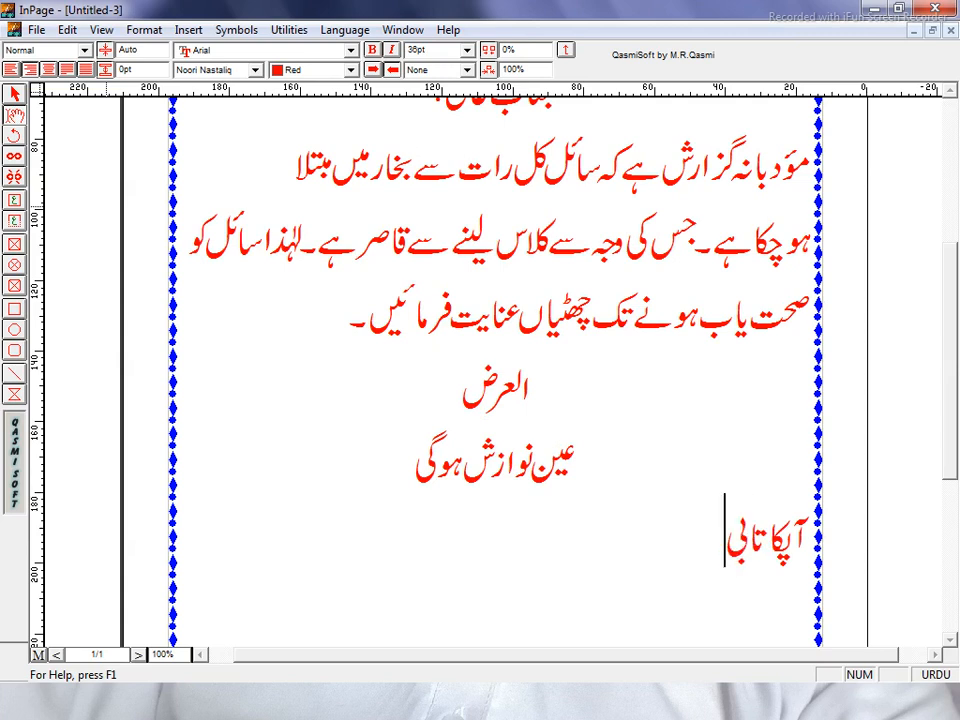
{"action": "type", "text": "دار "}
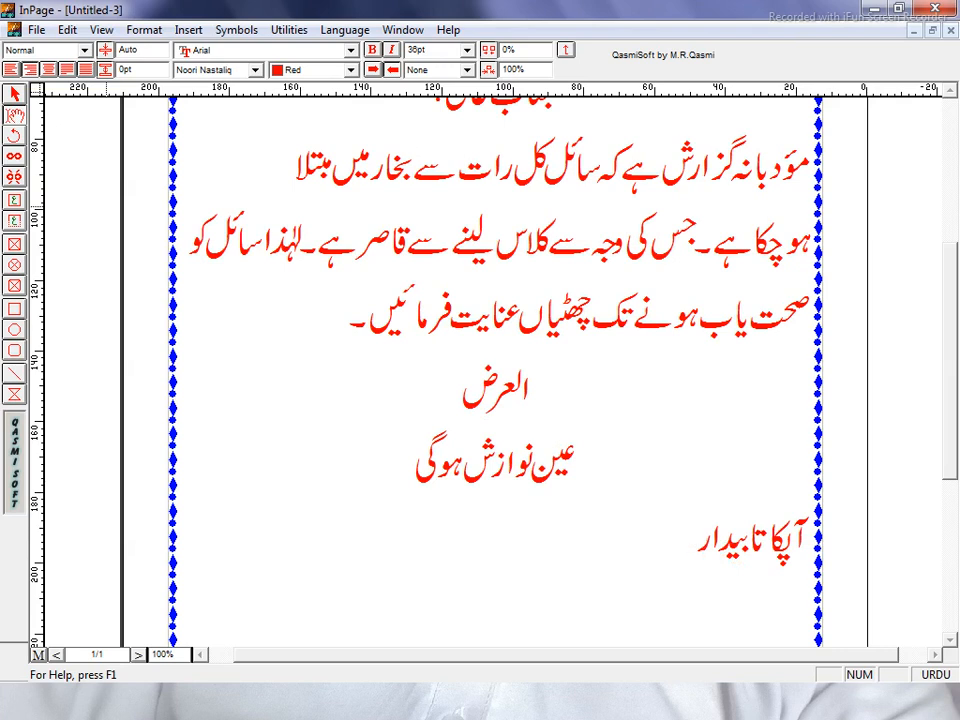
{"action": "type", "text": "شاگرد"}
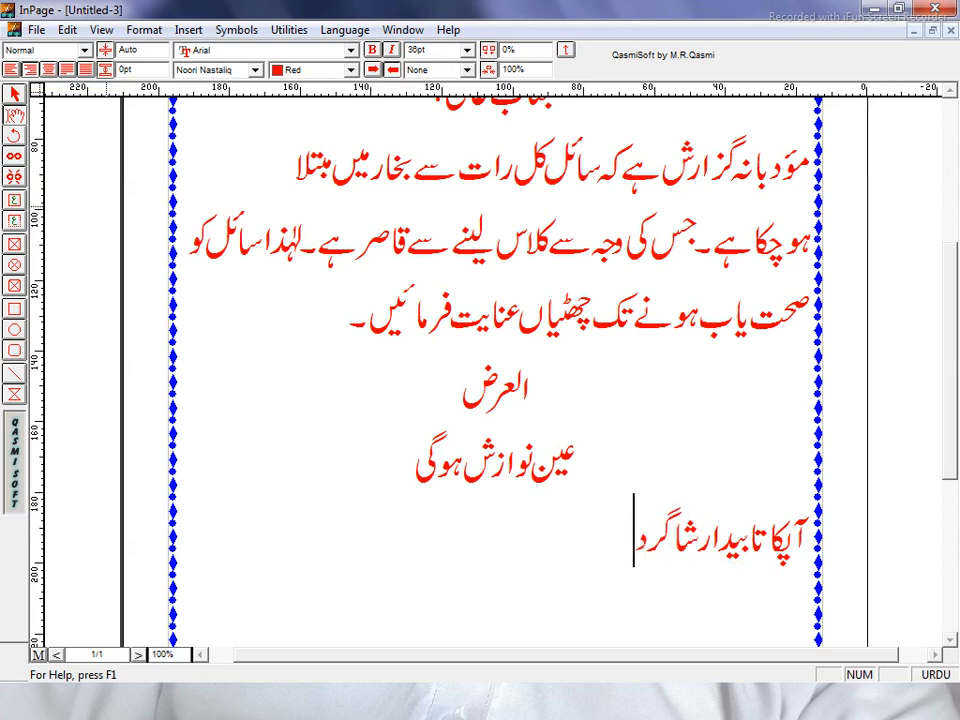
{"action": "type", "text": ":"}
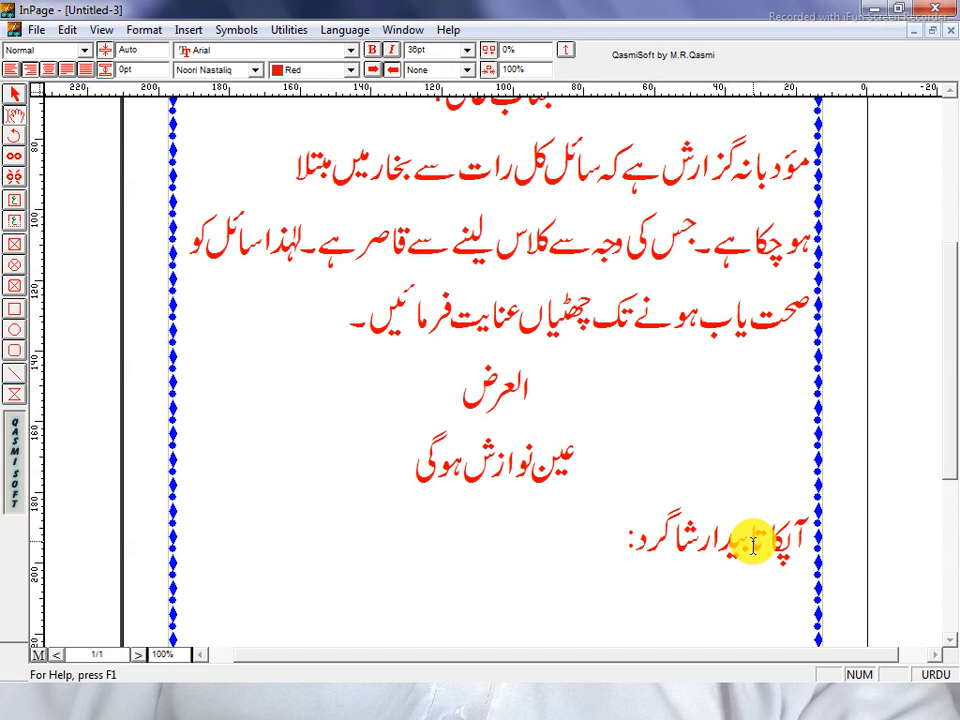
Fix the misspelled sign-off word with 'عد' and add the student's name after the colon.
{"action": "left_click", "coordinate": [751, 543]}
{"action": "left_click", "coordinate": [723, 544]}
{"action": "key", "text": "BackSpace"}
{"action": "key", "text": "Delete"}
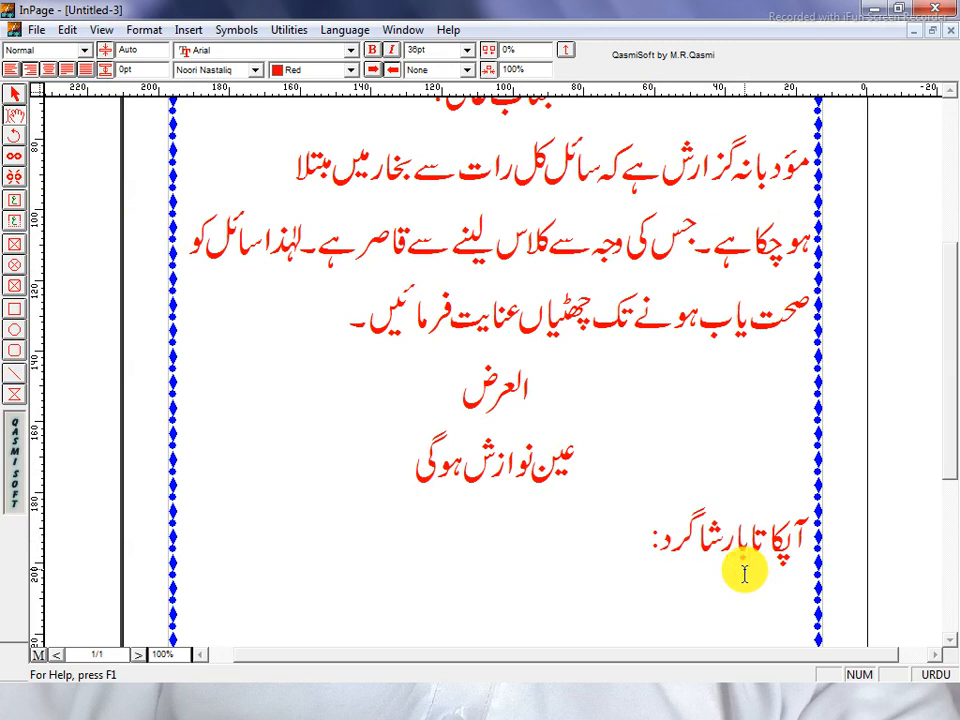
{"action": "type", "text": "عدا"}
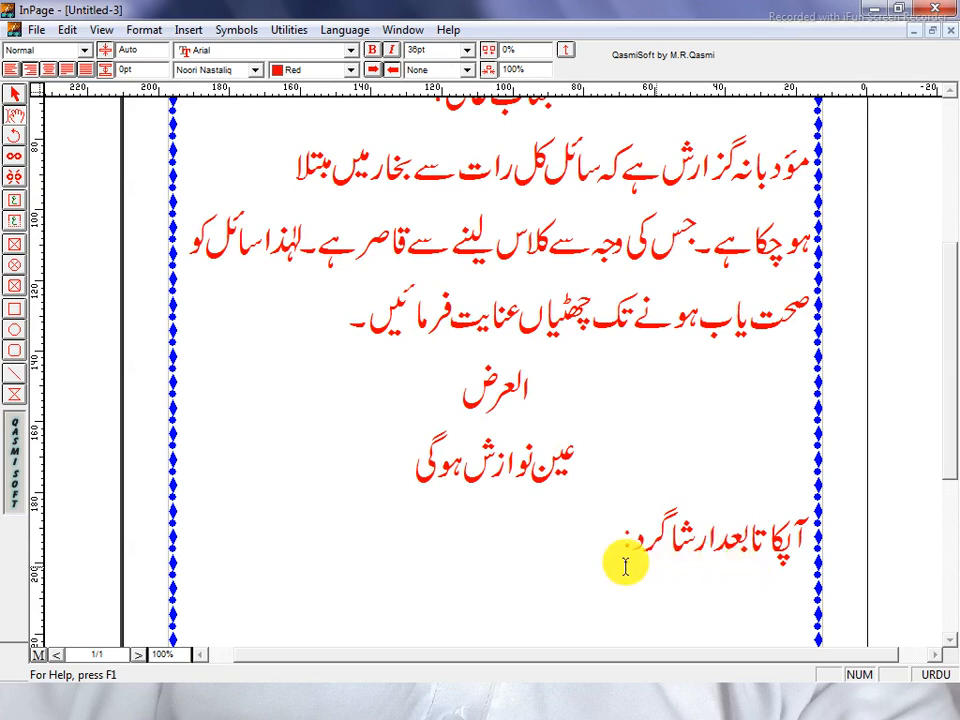
{"action": "left_click", "coordinate": [619, 541]}
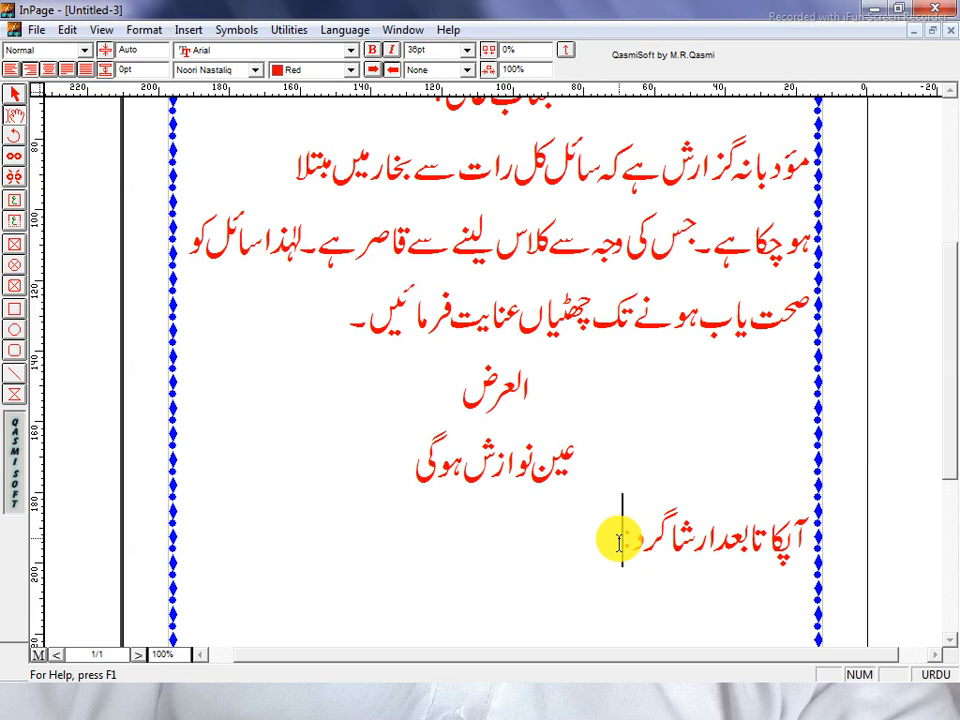
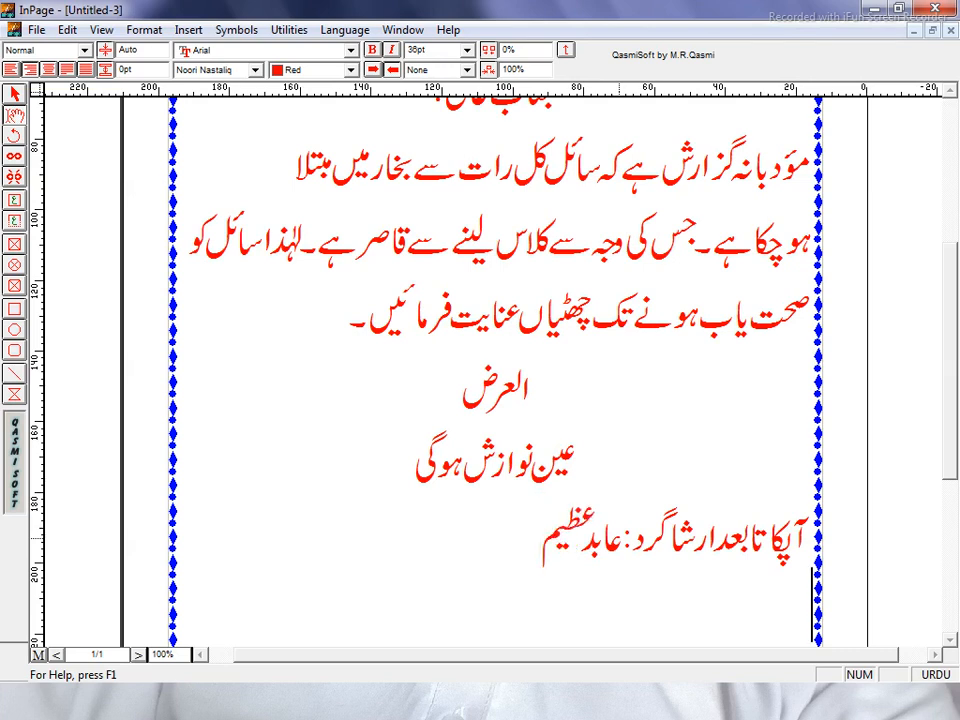
Add a 'کلاس: DIT' line below the signature, switching input language for DIT.
{"action": "key", "text": "Return"}
{"action": "type", "text": "کلاس"}
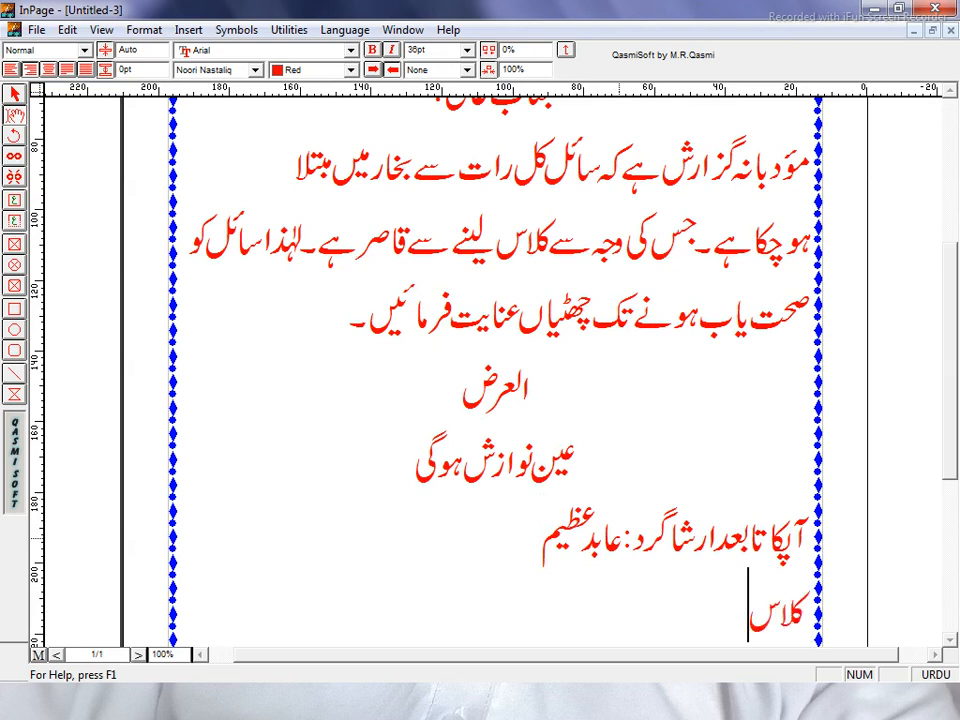
{"action": "type", "text": ":"}
{"action": "key", "text": "ctrl+space"}
{"action": "type", "text": "DIT"}
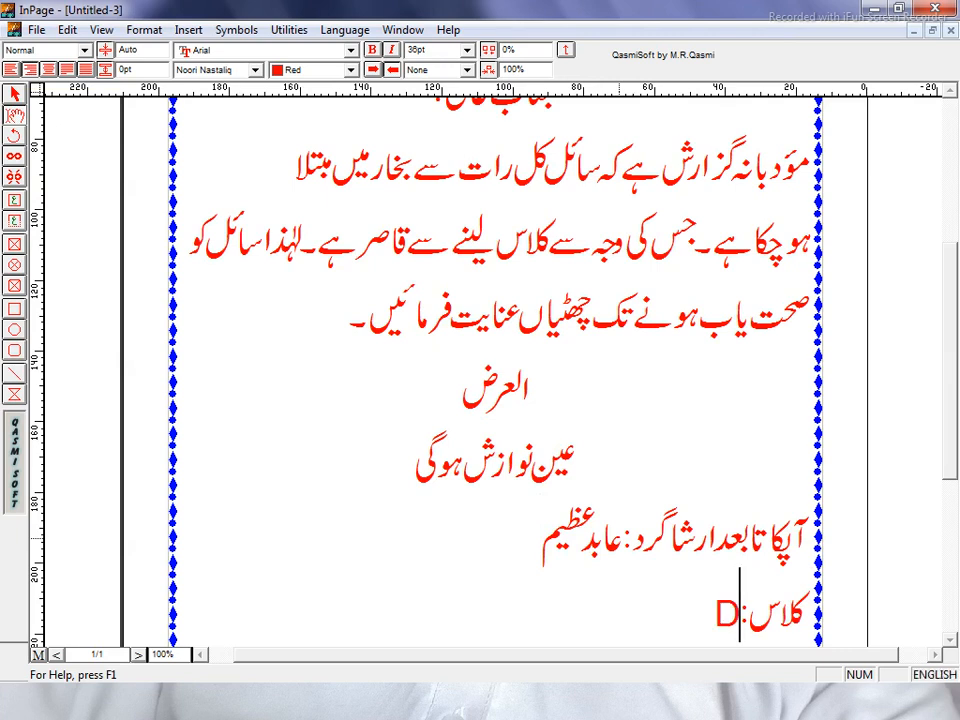
{"action": "key", "text": "ctrl+space"}
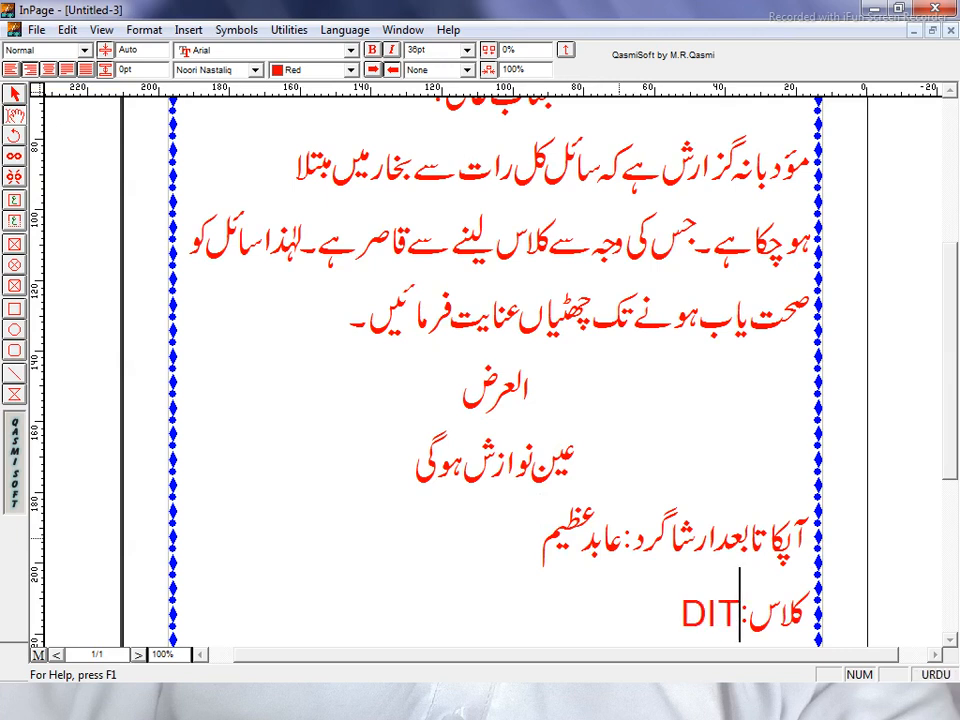
Add 'مورخہ: 19/06/2021' on the next line and zoom to show the whole page.
{"action": "key", "text": "Return"}
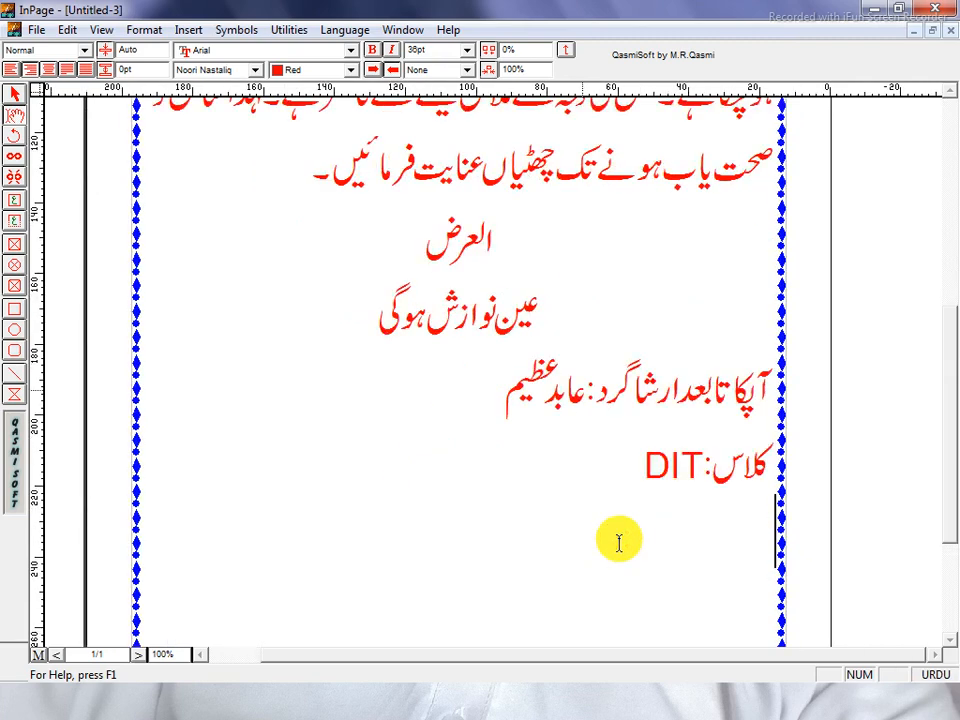
{"action": "type", "text": "مو"}
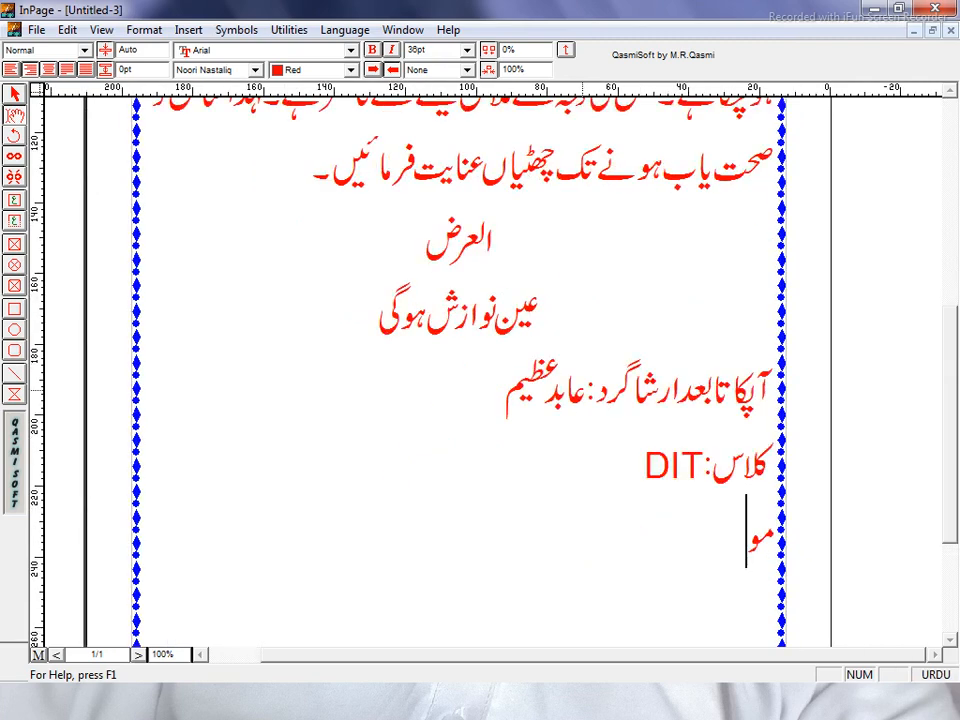
{"action": "type", "text": "رخ"}
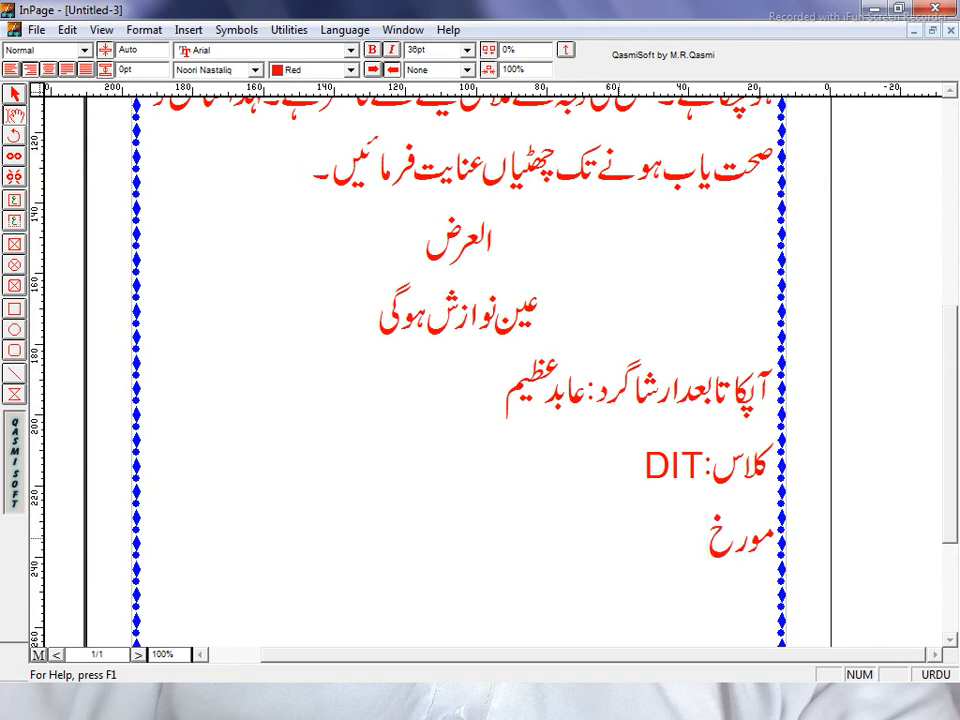
{"action": "type", "text": "ہ:"}
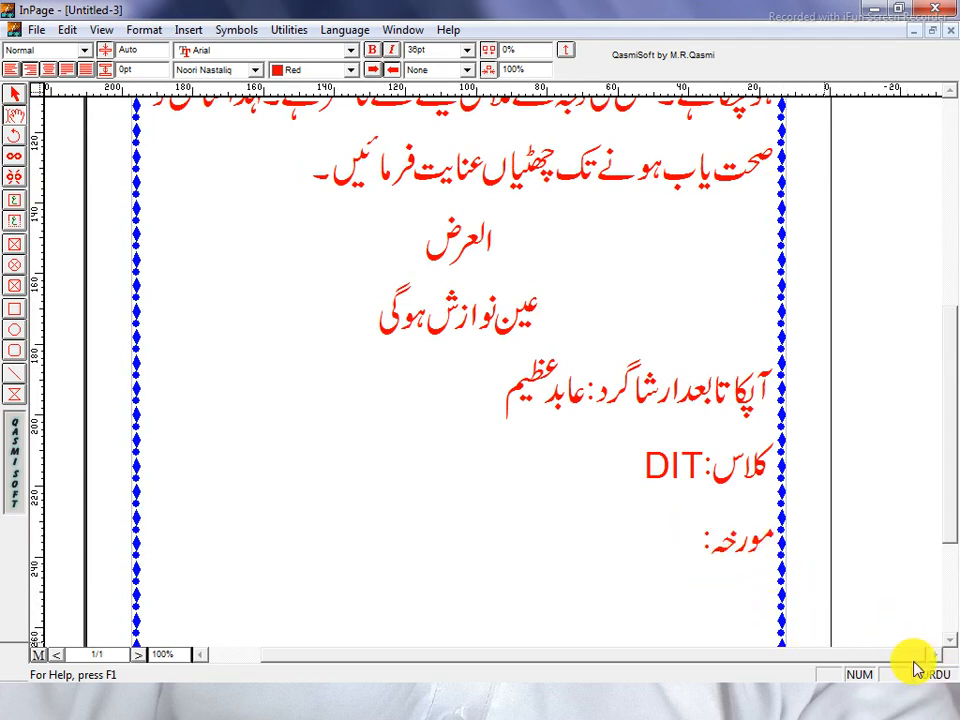
{"action": "key", "text": "ctrl+space"}
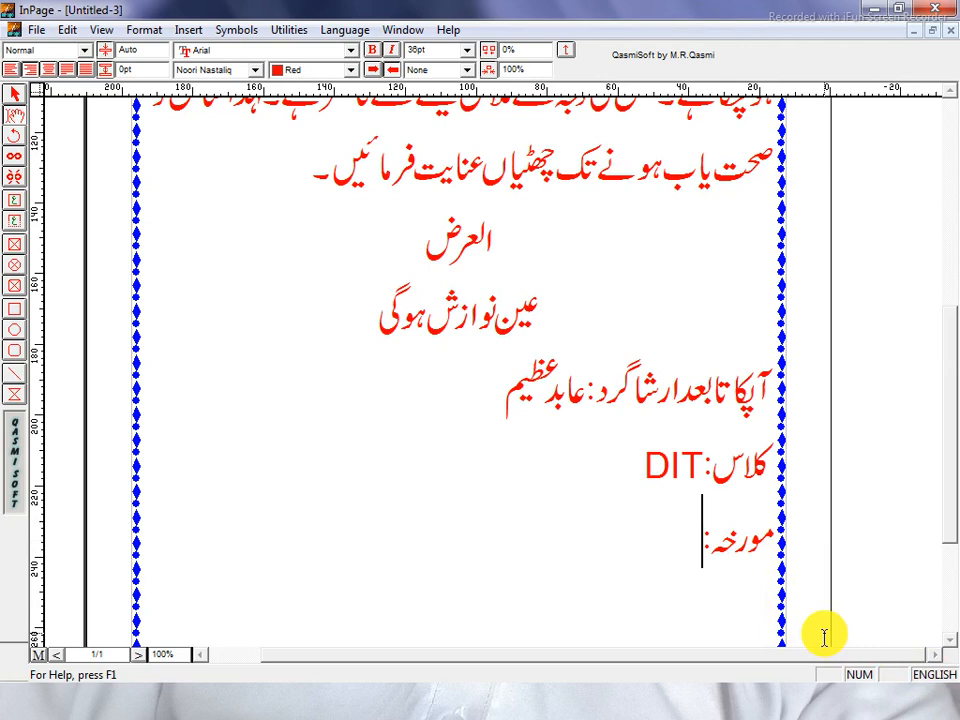
{"action": "type", "text": "19/06/2021"}
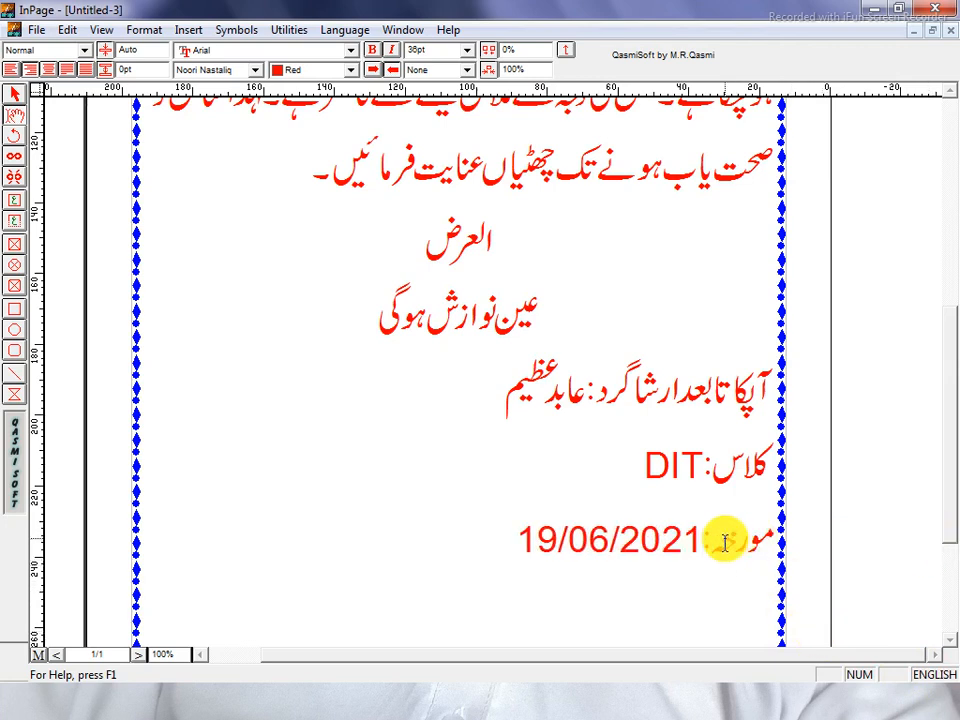
{"action": "key", "text": "ctrl+5"}
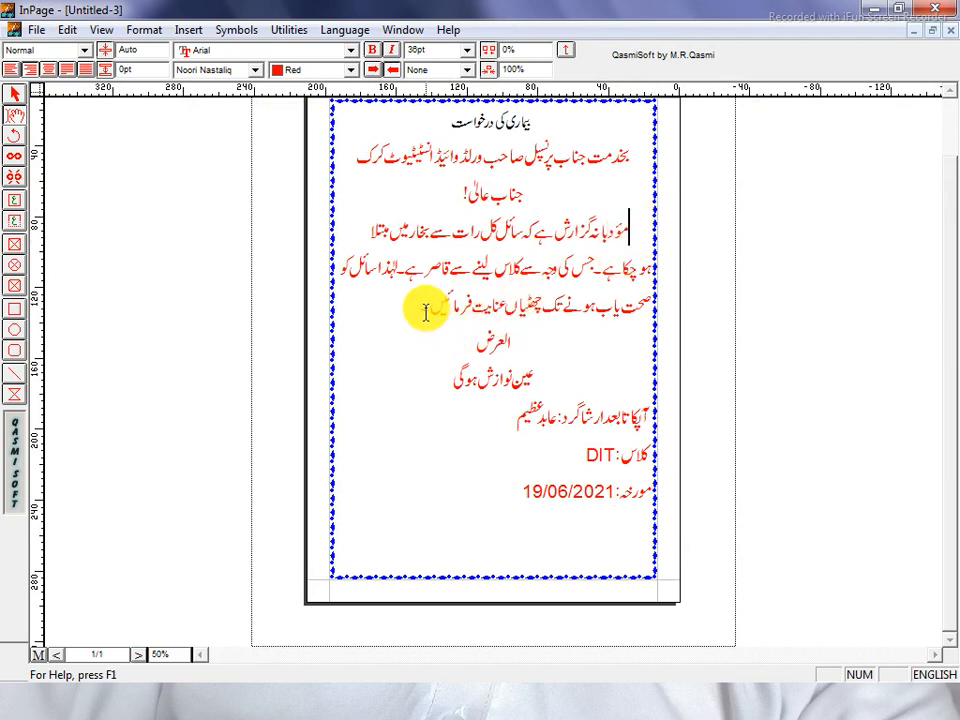
Set the first request paragraph to 30pt.
{"action": "left_click_drag", "start_coordinate": [407, 315], "coordinate": [671, 245]}
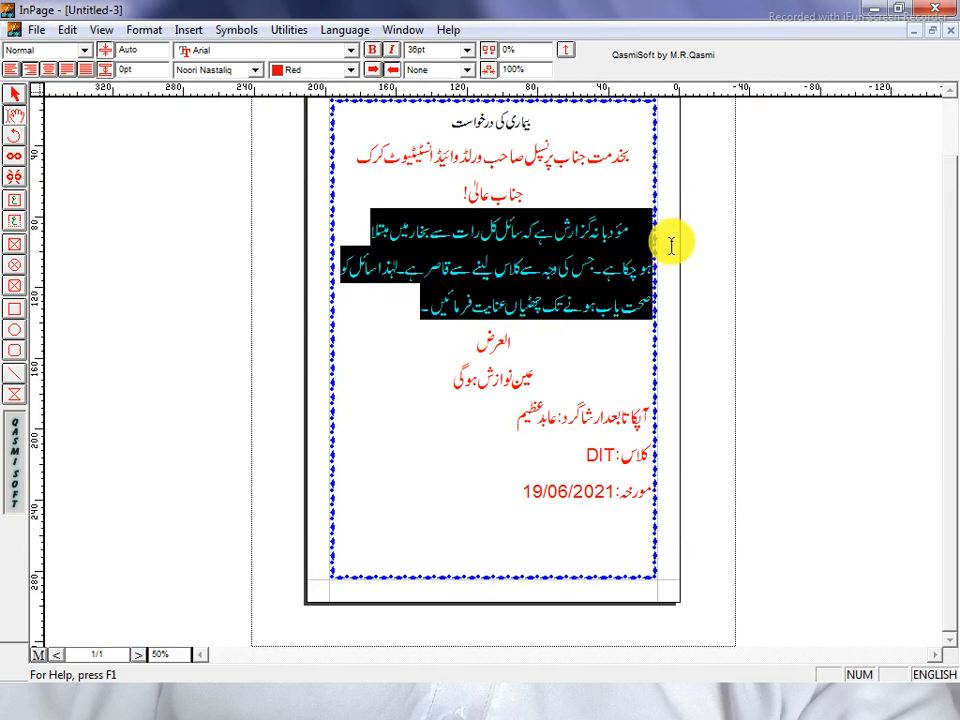
{"action": "left_click", "coordinate": [436, 50]}
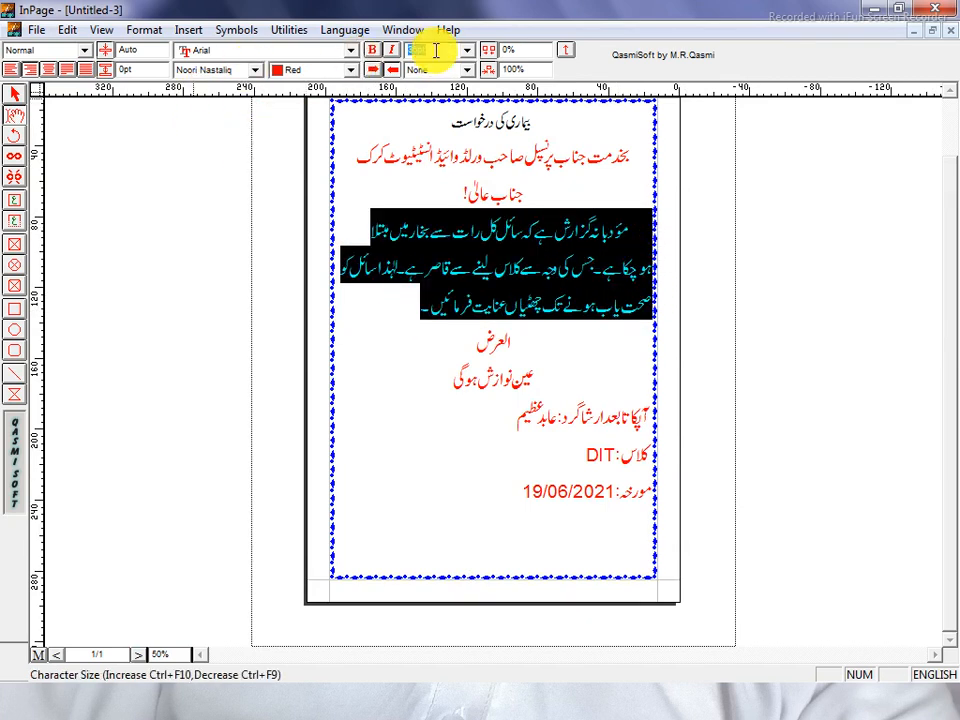
{"action": "type", "text": "30"}
{"action": "key", "text": "Return"}
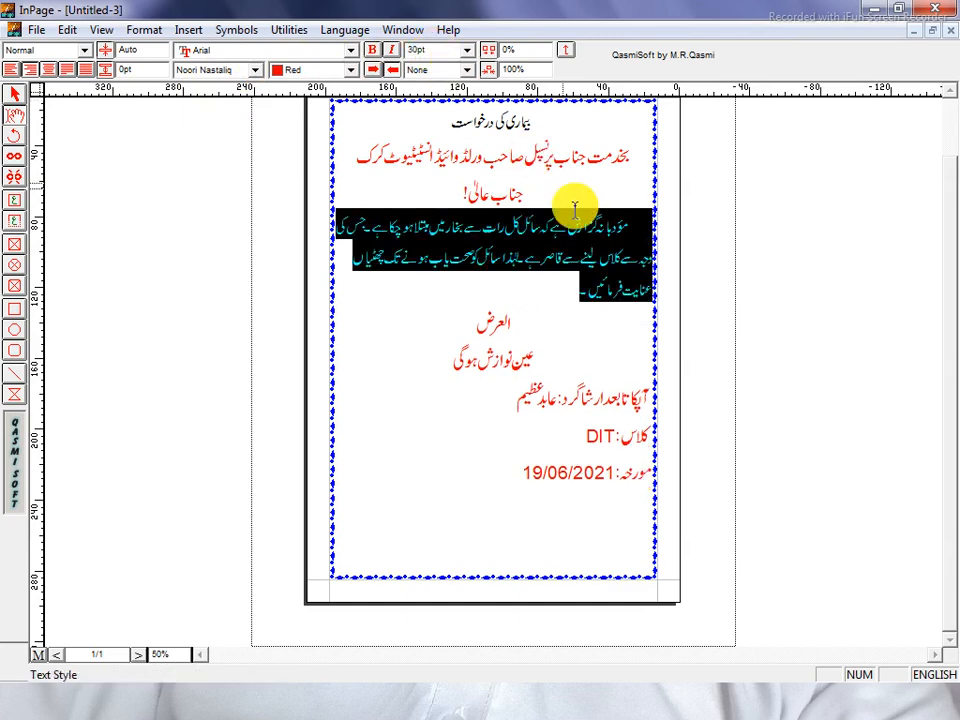
{"action": "left_click", "coordinate": [561, 288]}
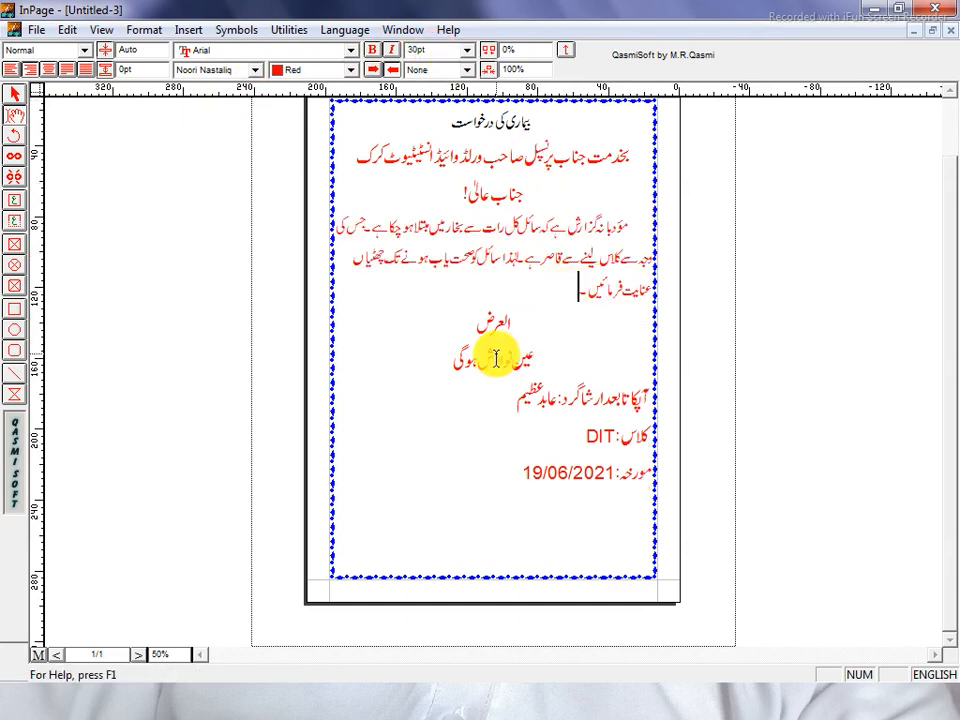
Resize the closing lines above the date to 30pt.
{"action": "left_click_drag", "start_coordinate": [553, 476], "coordinate": [735, 358]}
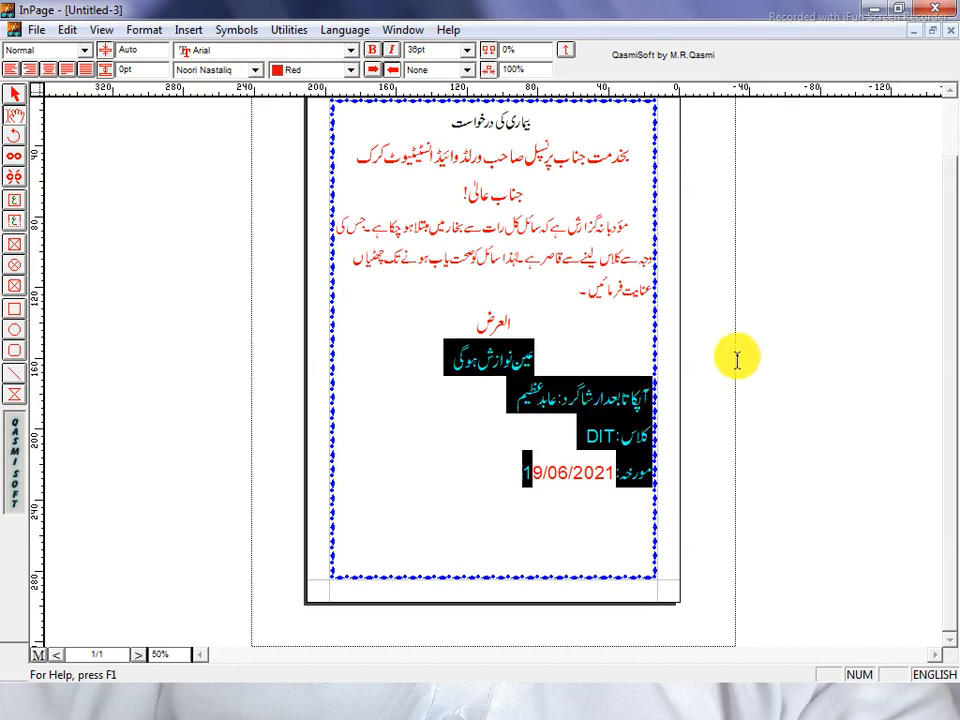
{"action": "left_click", "coordinate": [576, 501]}
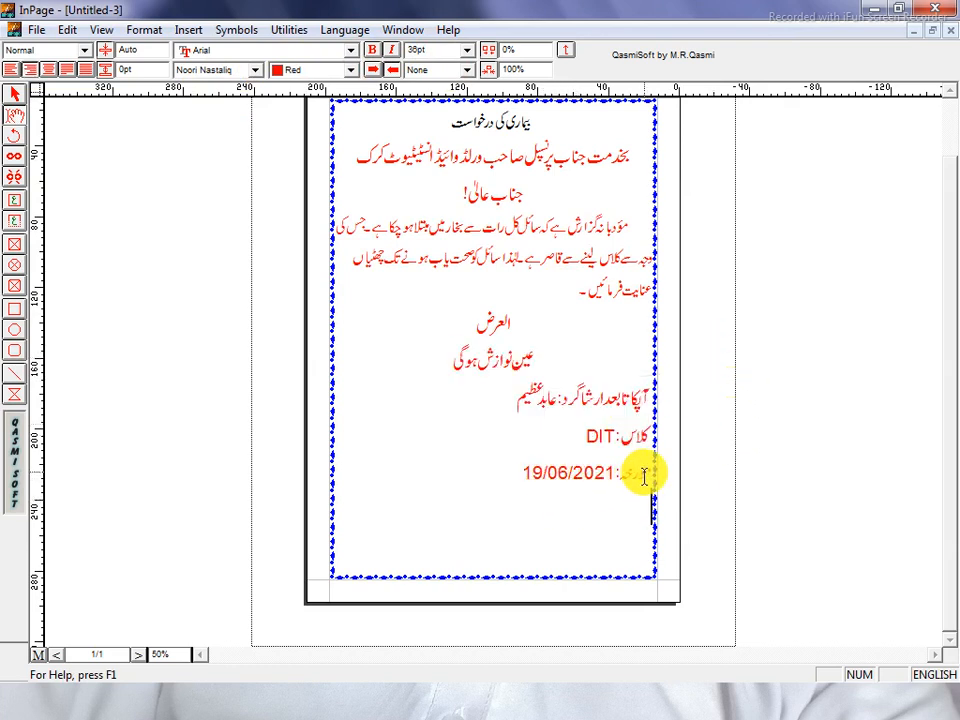
{"action": "left_click_drag", "start_coordinate": [527, 472], "coordinate": [495, 320]}
{"action": "left_click", "coordinate": [439, 47]}
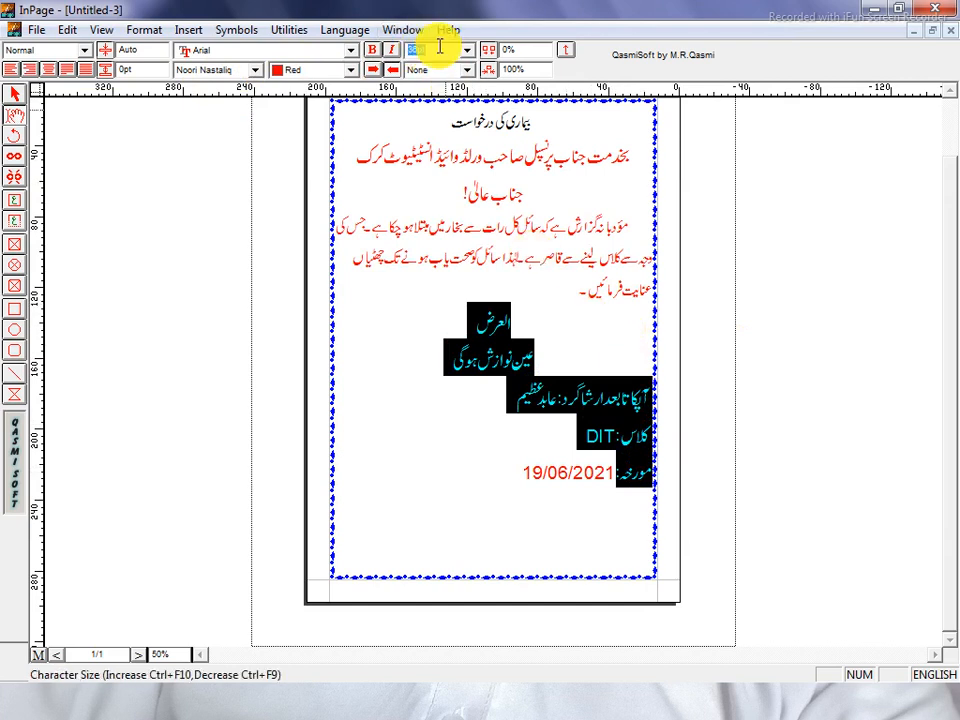
{"action": "type", "text": "30"}
{"action": "key", "text": "Return"}
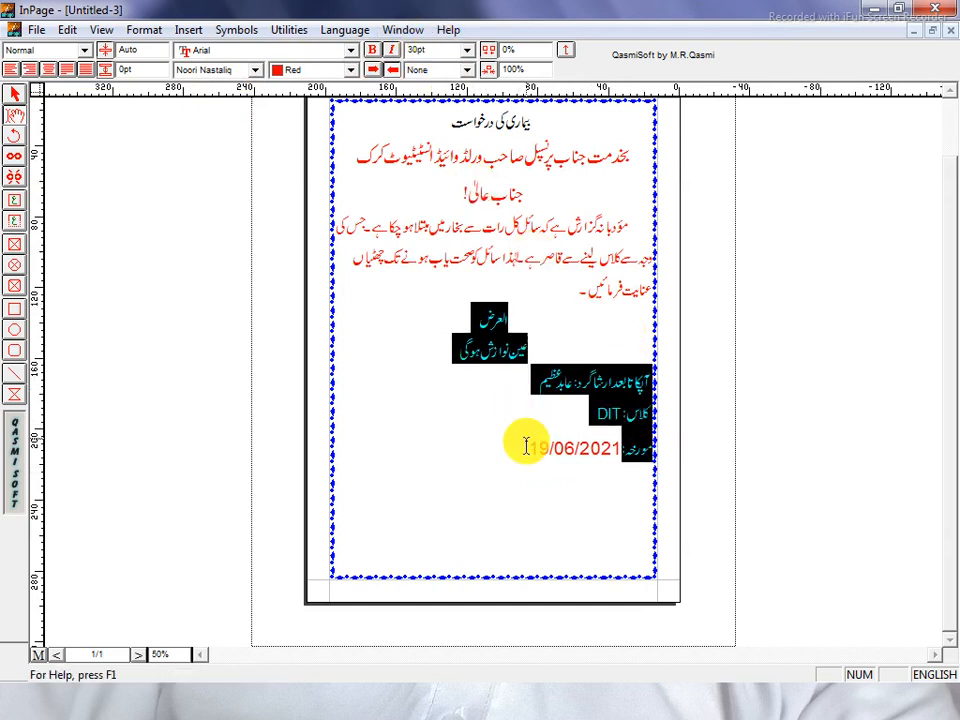
{"action": "left_click", "coordinate": [533, 447]}
Set the date 19/06/2021 to 30pt, then select the text from the date upward.
{"action": "left_click_drag", "start_coordinate": [533, 447], "coordinate": [622, 448]}
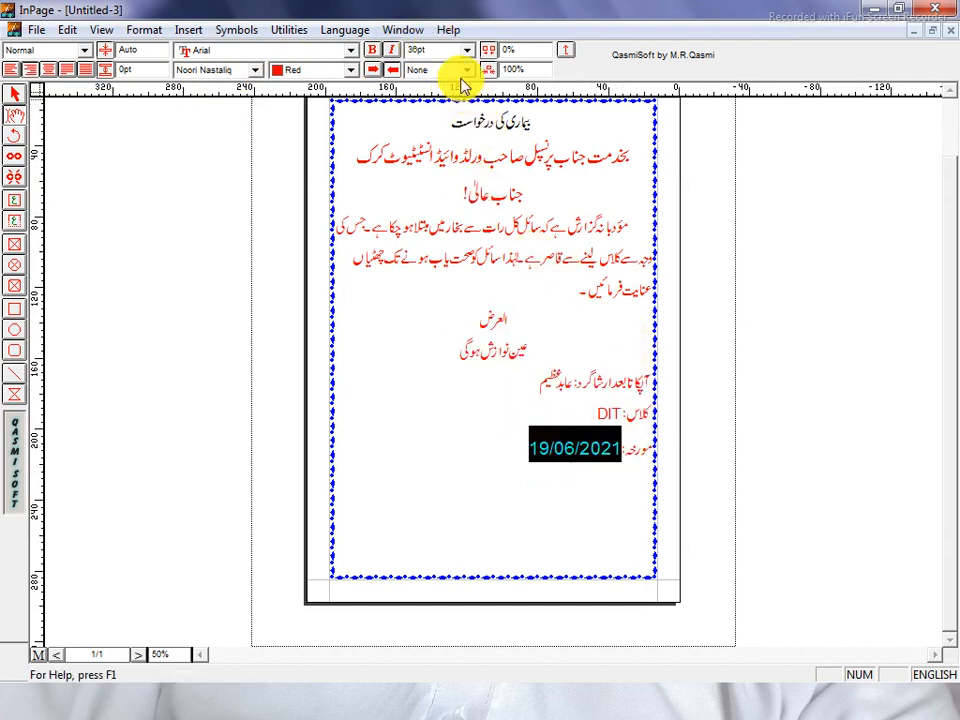
{"action": "left_click", "coordinate": [439, 47]}
{"action": "type", "text": "30"}
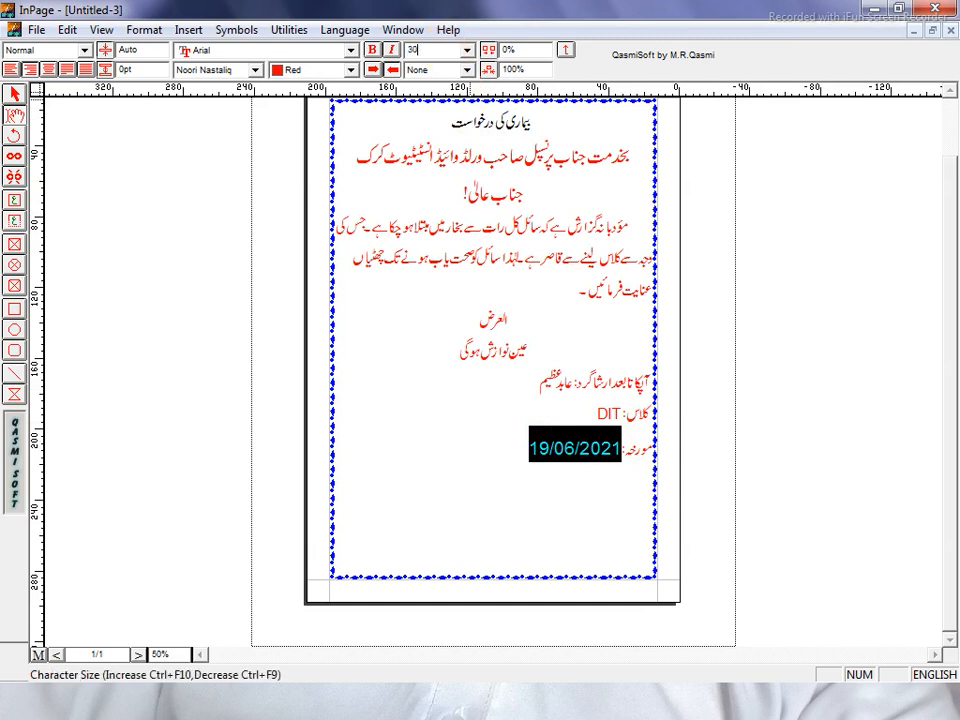
{"action": "key", "text": "Return"}
{"action": "left_click", "coordinate": [491, 304]}
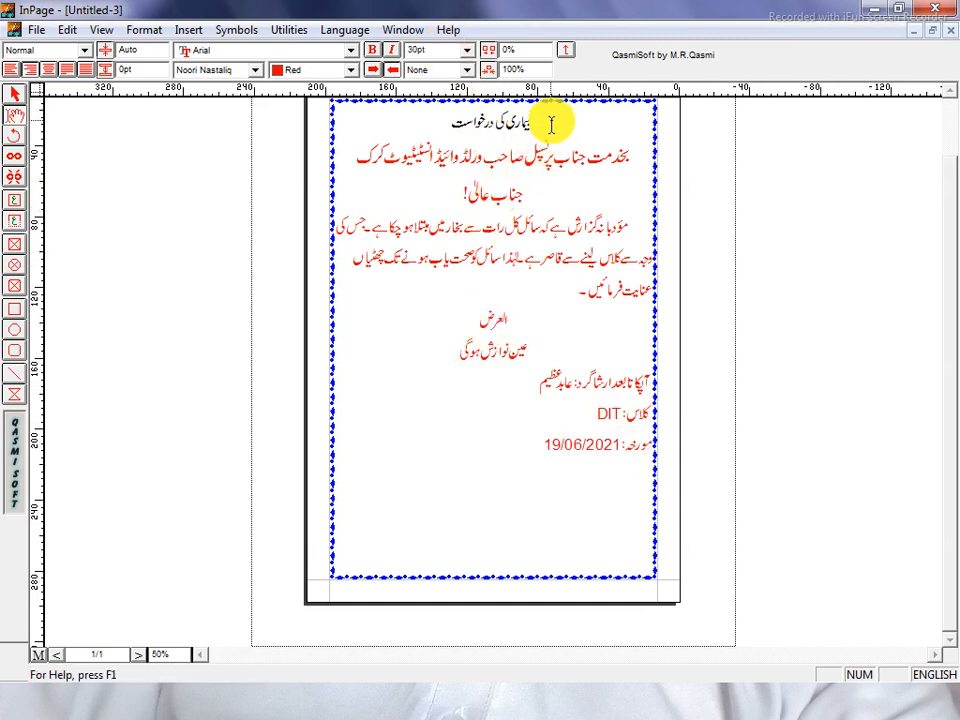
{"action": "left_click_drag", "start_coordinate": [551, 129], "coordinate": [438, 124]}
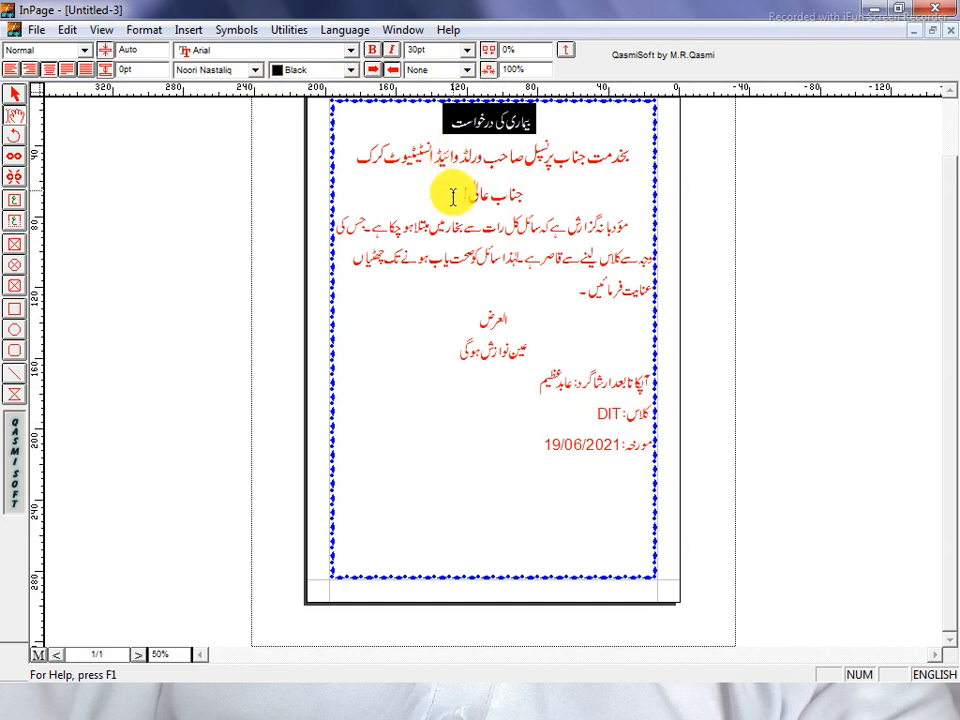
{"action": "left_click", "coordinate": [525, 441]}
{"action": "left_click_drag", "start_coordinate": [525, 441], "coordinate": [671, 133]}
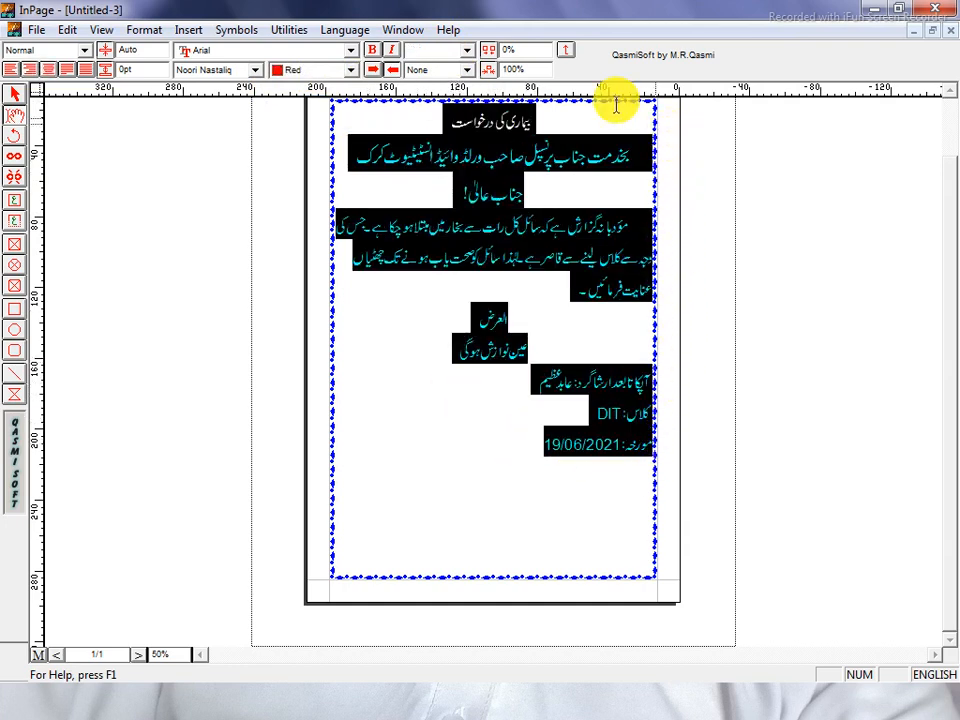
Change the selected application text colour to Black.
{"action": "left_click", "coordinate": [290, 72]}
{"action": "scroll", "coordinate": [300, 100], "scroll_direction": "up", "scroll_amount": 3}
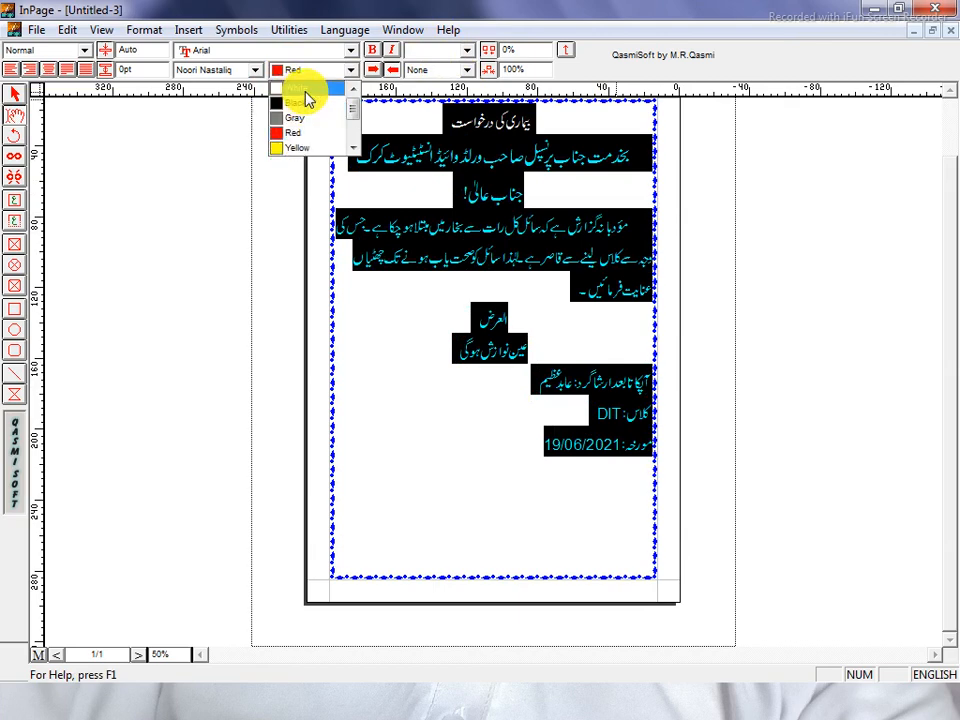
{"action": "left_click", "coordinate": [300, 103]}
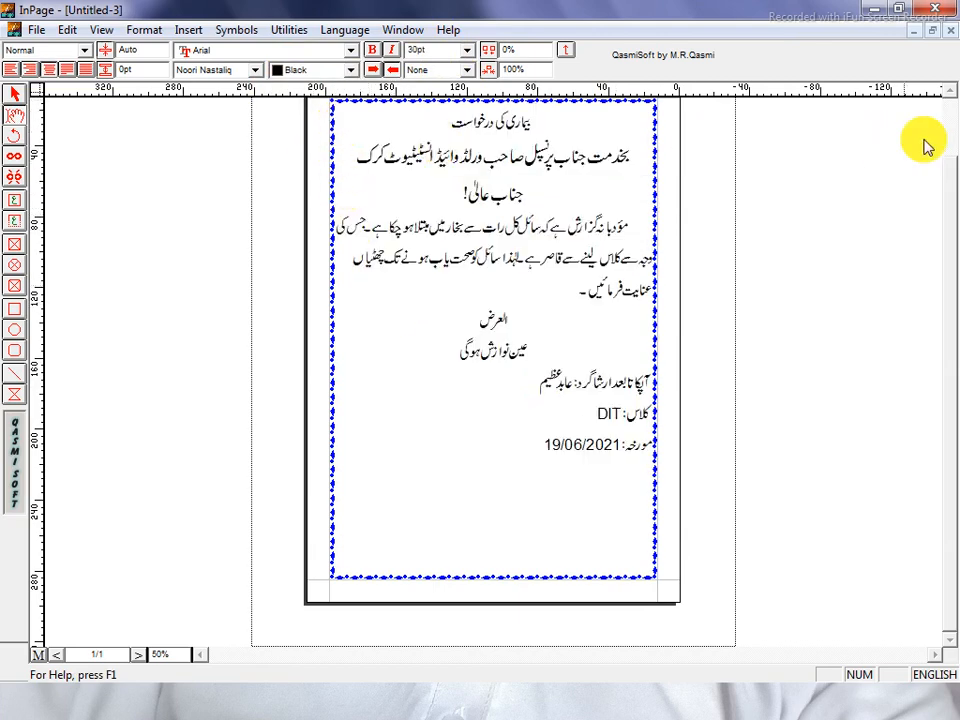
{"action": "scroll", "coordinate": [943, 96], "scroll_direction": "up", "scroll_amount": 2}
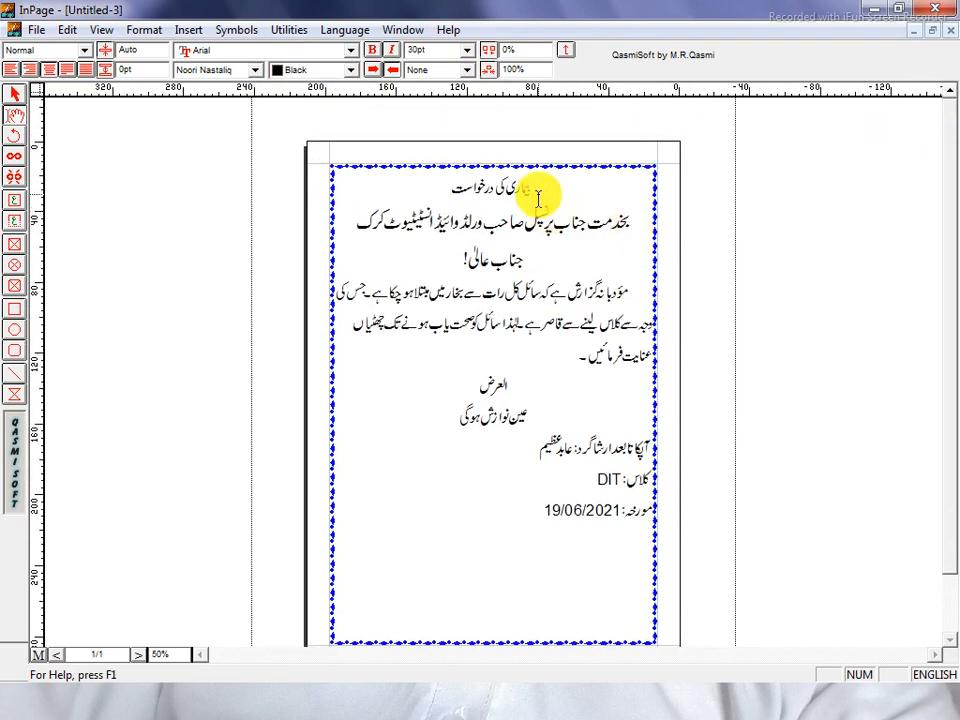
Set the address and جناب عالی! lines to 30pt and centre the بخدمت جناب line.
{"action": "left_click_drag", "start_coordinate": [547, 186], "coordinate": [439, 193]}
{"action": "left_click", "coordinate": [440, 190]}
{"action": "left_click", "coordinate": [363, 225]}
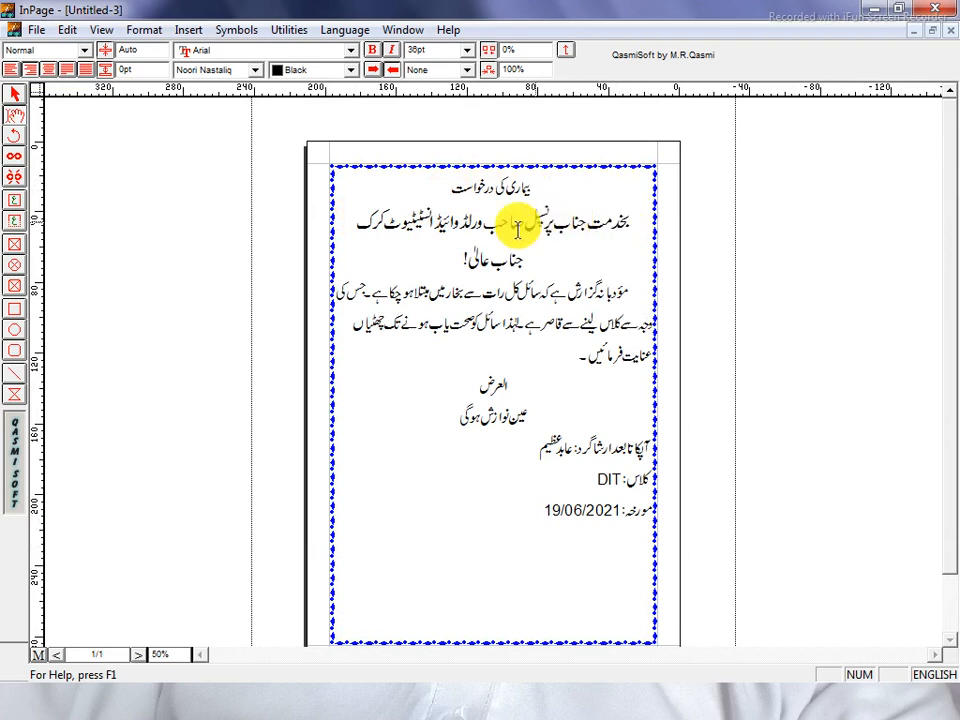
{"action": "left_click_drag", "start_coordinate": [455, 262], "coordinate": [647, 214]}
{"action": "left_click", "coordinate": [440, 50]}
{"action": "type", "text": "30"}
{"action": "key", "text": "Return"}
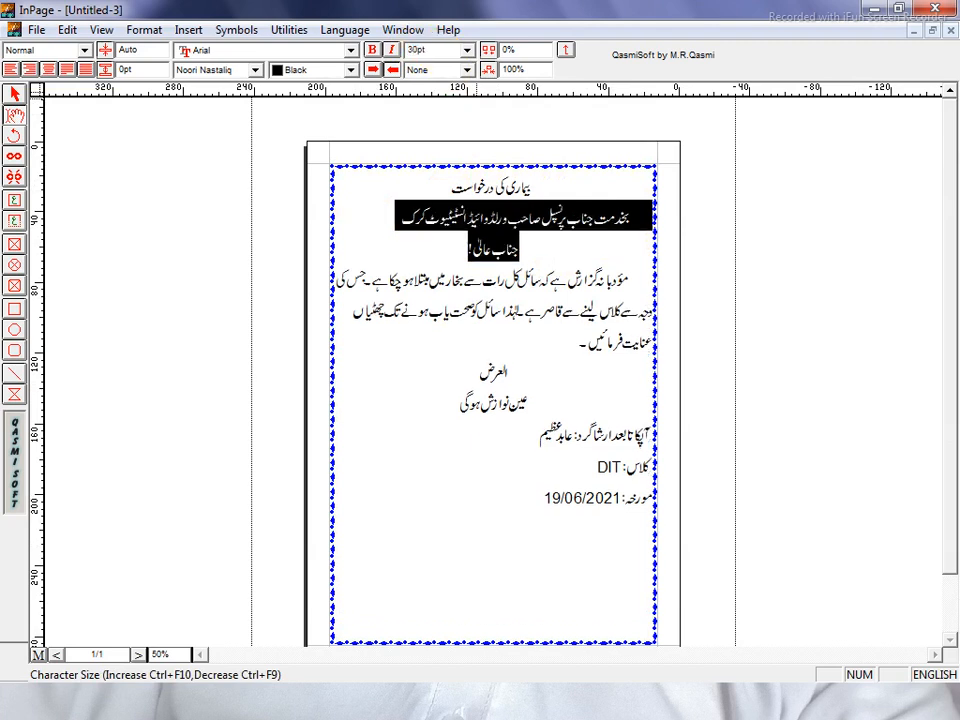
{"action": "left_click", "coordinate": [480, 241]}
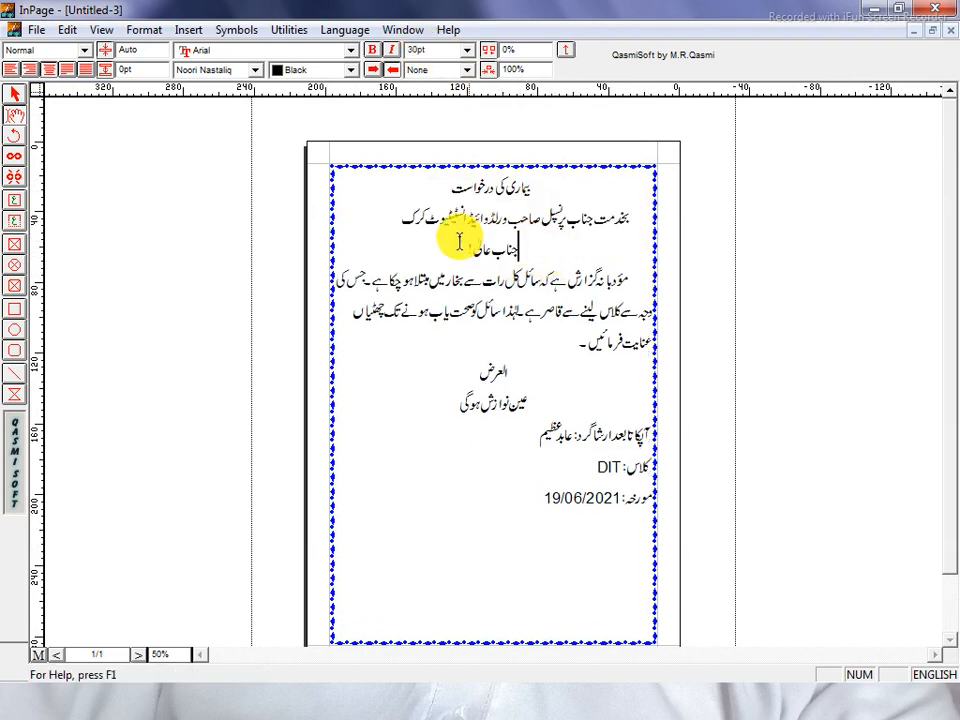
{"action": "left_click_drag", "start_coordinate": [396, 214], "coordinate": [643, 223]}
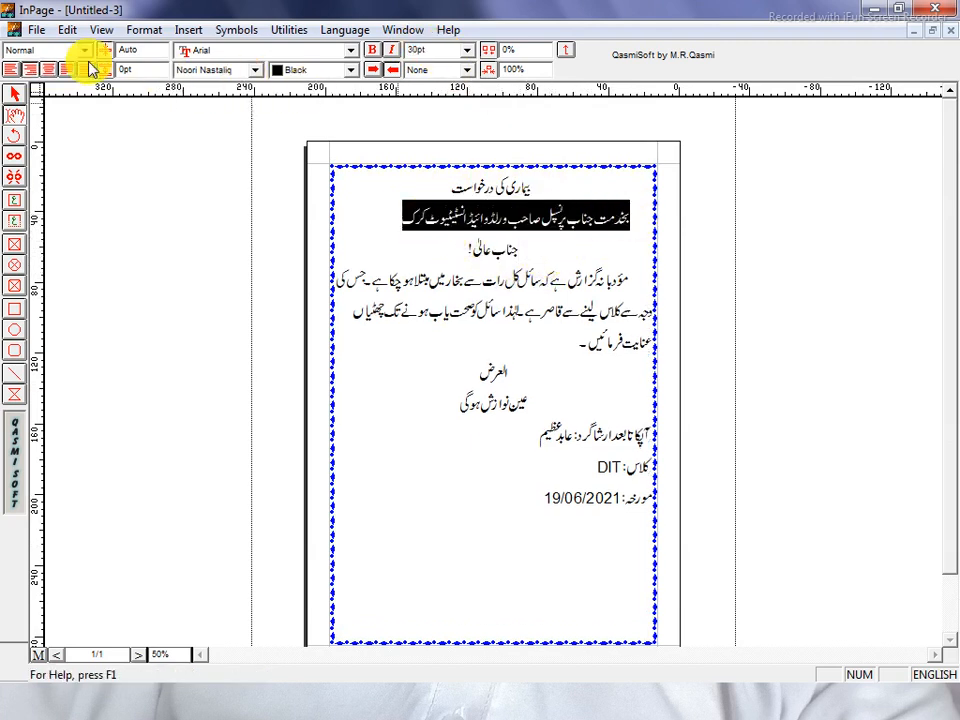
{"action": "left_click", "coordinate": [30, 69]}
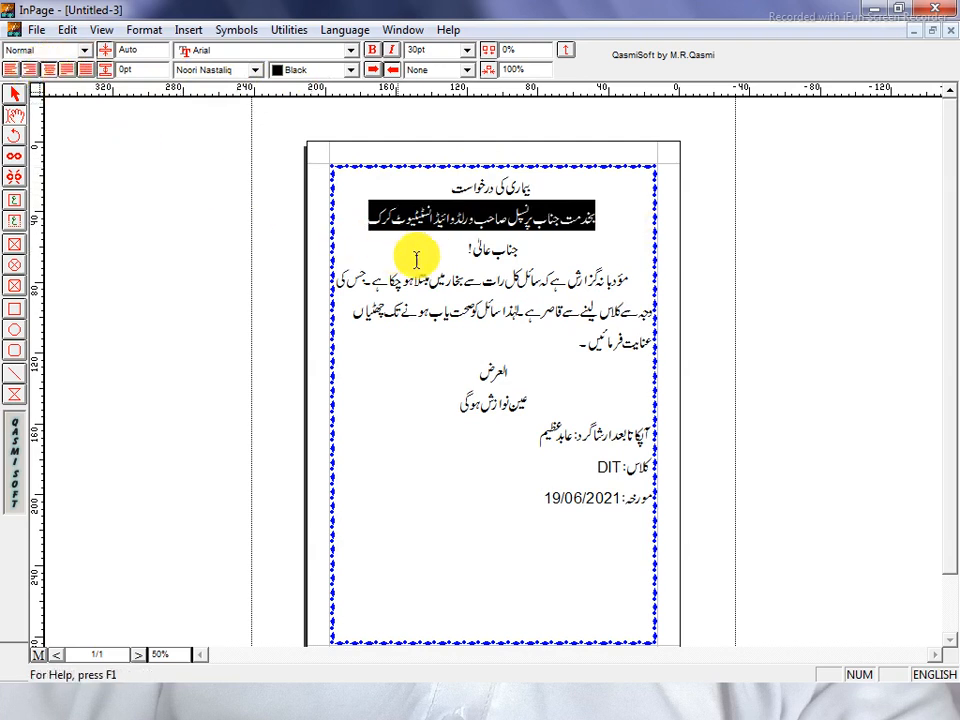
{"action": "left_click", "coordinate": [430, 251]}
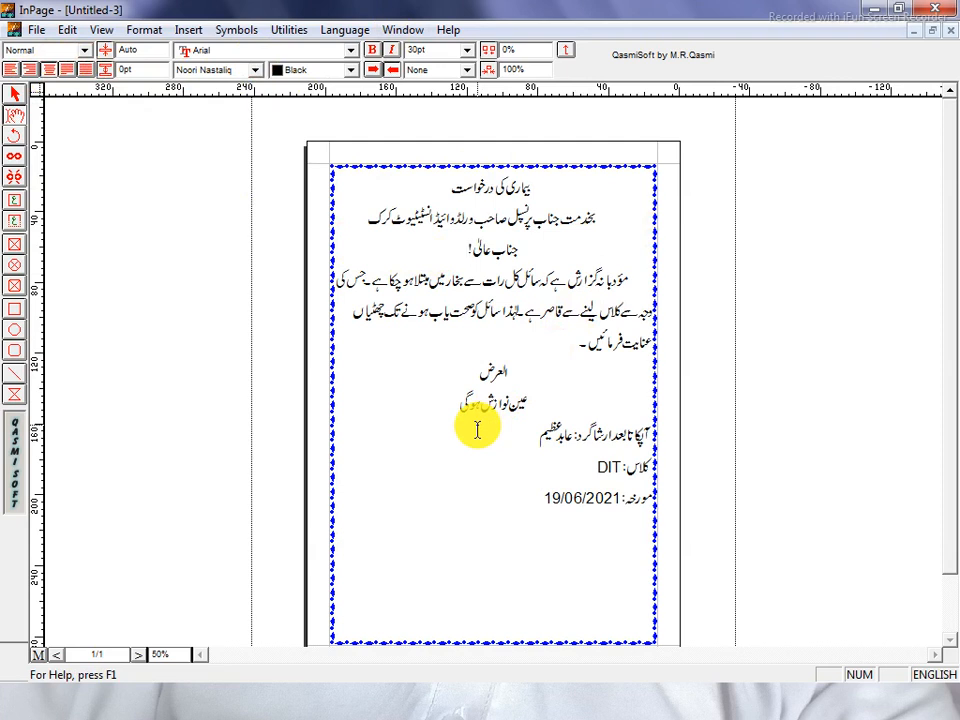
Shift the date line left with three tabs.
{"action": "left_click", "coordinate": [650, 497]}
{"action": "key", "text": "Tab"}
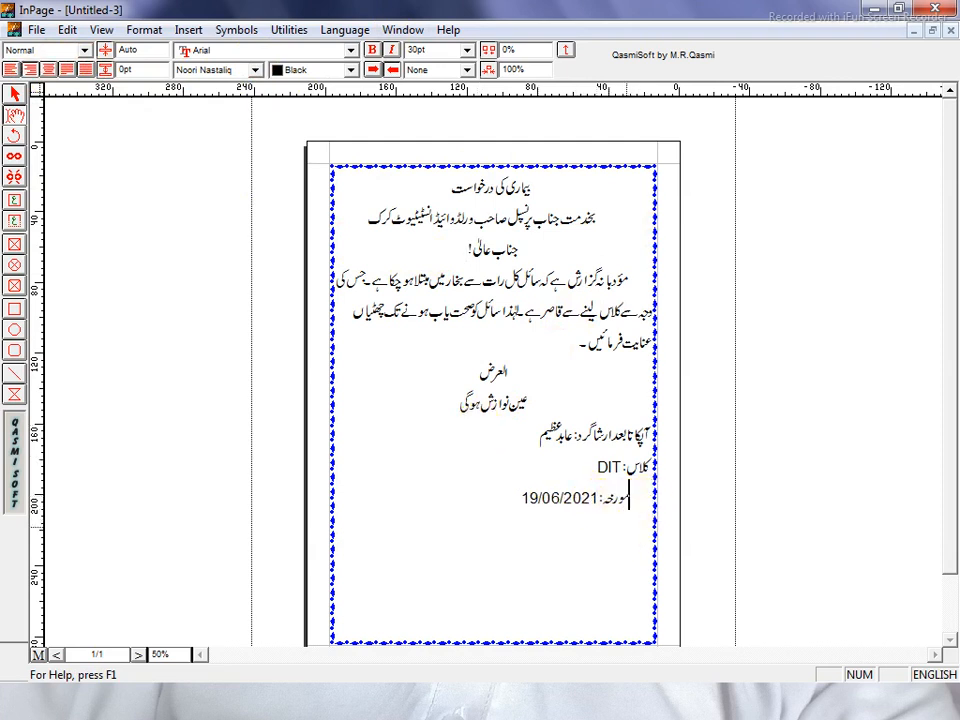
{"action": "key", "text": "Tab"}
{"action": "key", "text": "Tab"}
{"action": "key", "text": "Tab"}
{"action": "key", "text": "Tab"}
{"action": "key", "text": "Tab"}
{"action": "key", "text": "Tab"}
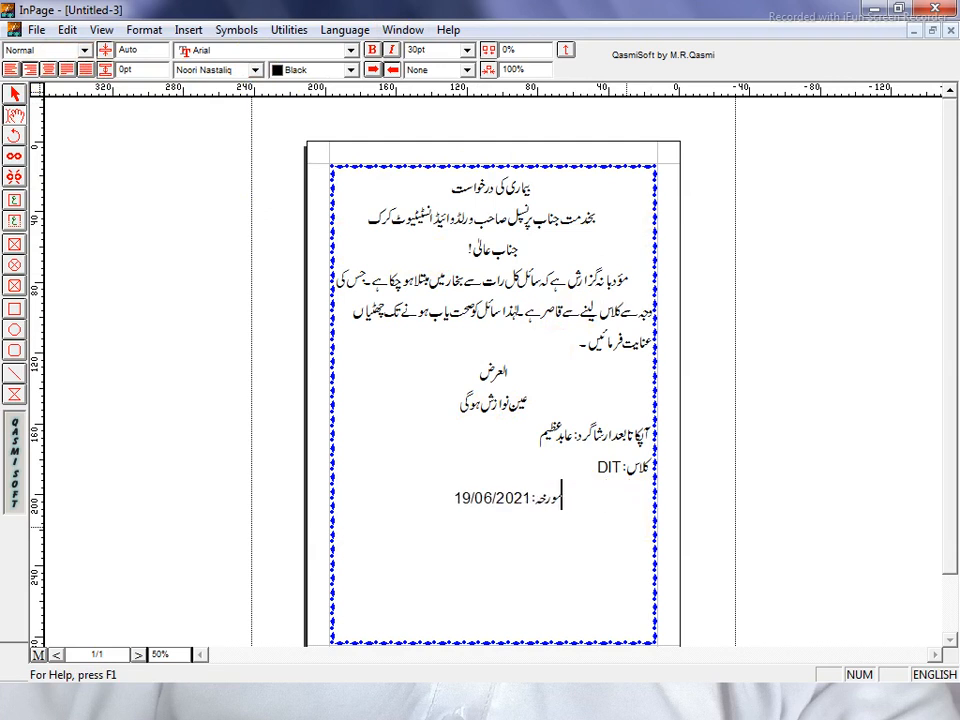
{"action": "key", "text": "Tab"}
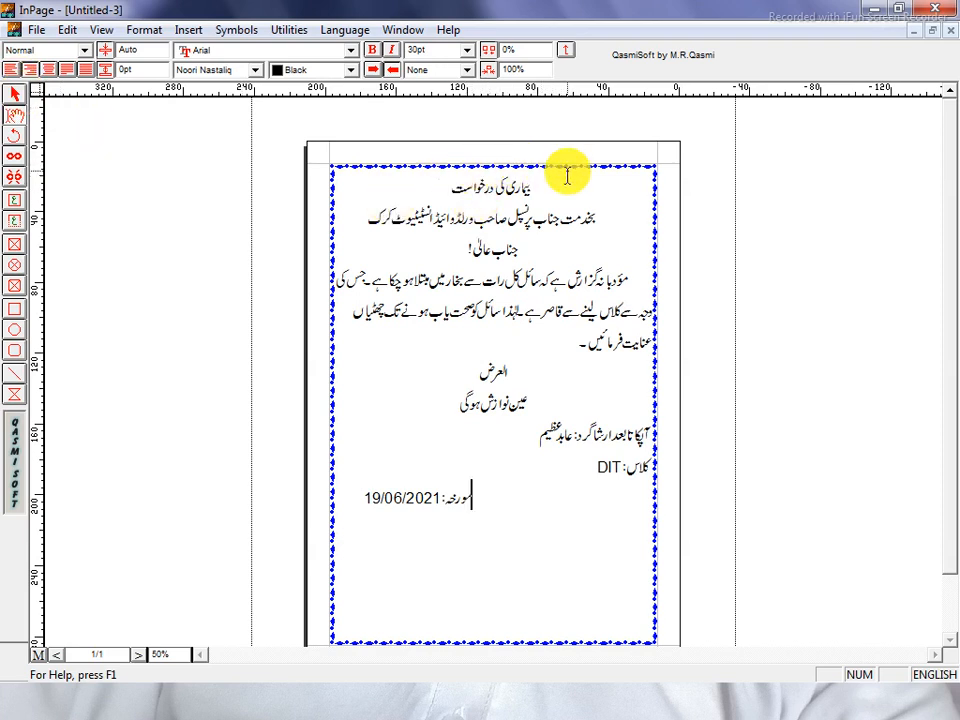
Change the text box's decorative diamond border from blue to black.
{"action": "left_click", "coordinate": [18, 96]}
{"action": "left_click", "coordinate": [543, 202]}
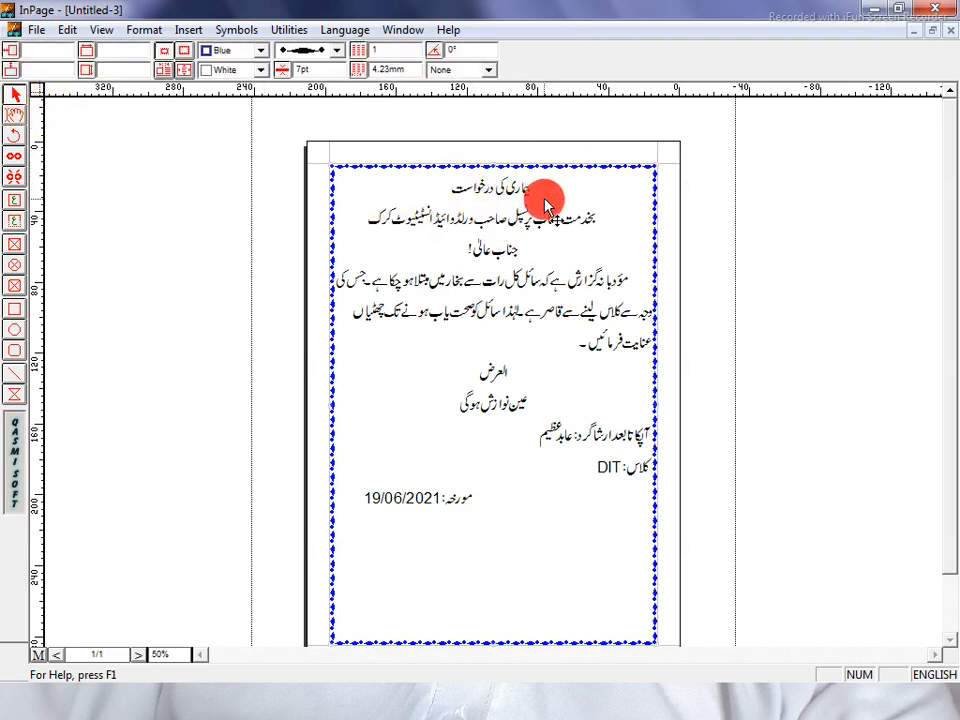
{"action": "left_click", "coordinate": [252, 52]}
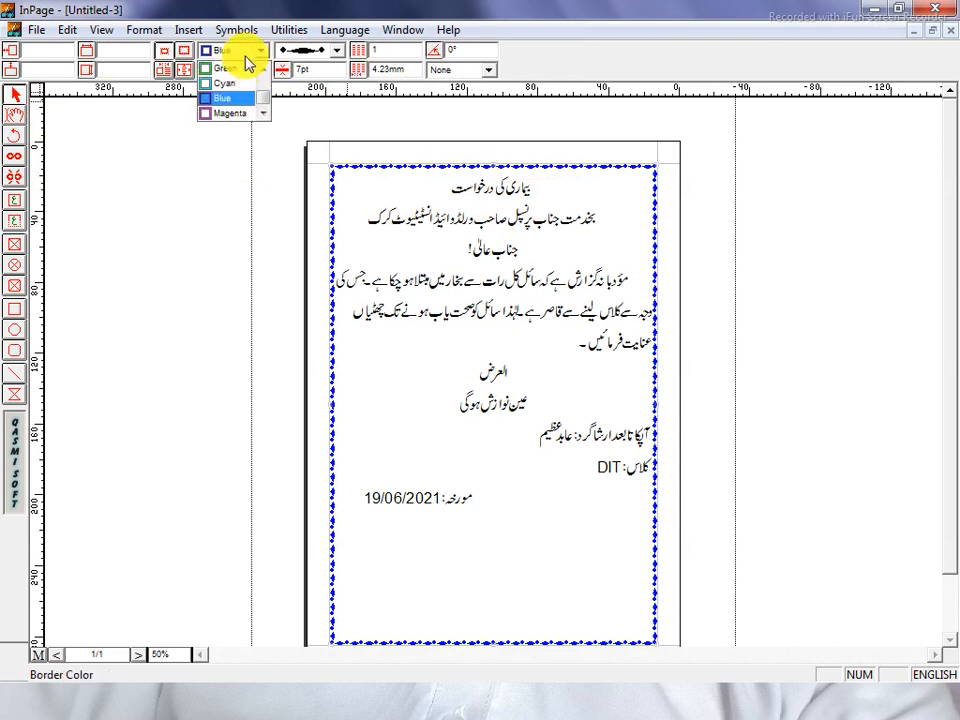
{"action": "scroll", "coordinate": [229, 105], "scroll_direction": "up", "scroll_amount": 3}
{"action": "left_click", "coordinate": [229, 88]}
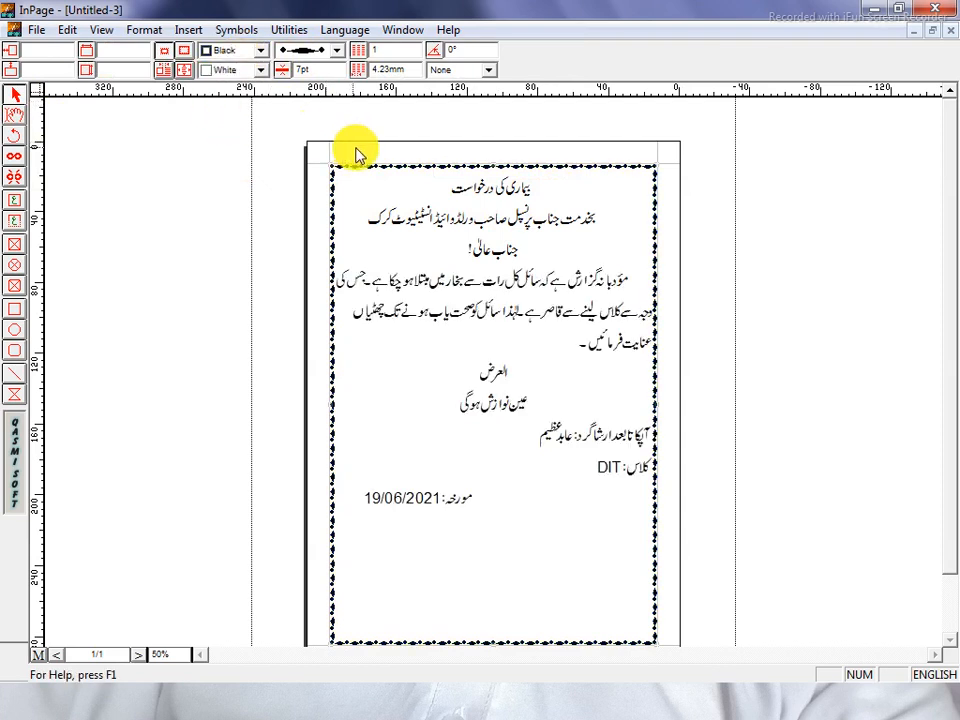
{"action": "left_click", "coordinate": [300, 314]}
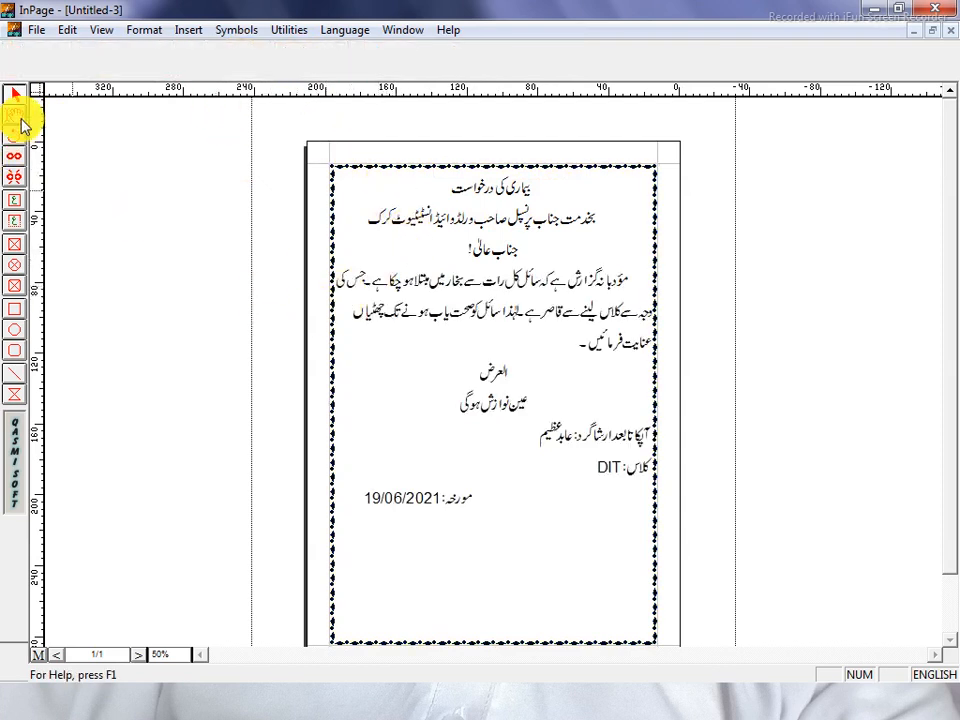
Return to text editing and start saving the letter under a new name.
{"action": "left_click", "coordinate": [18, 122]}
{"action": "left_click", "coordinate": [470, 281]}
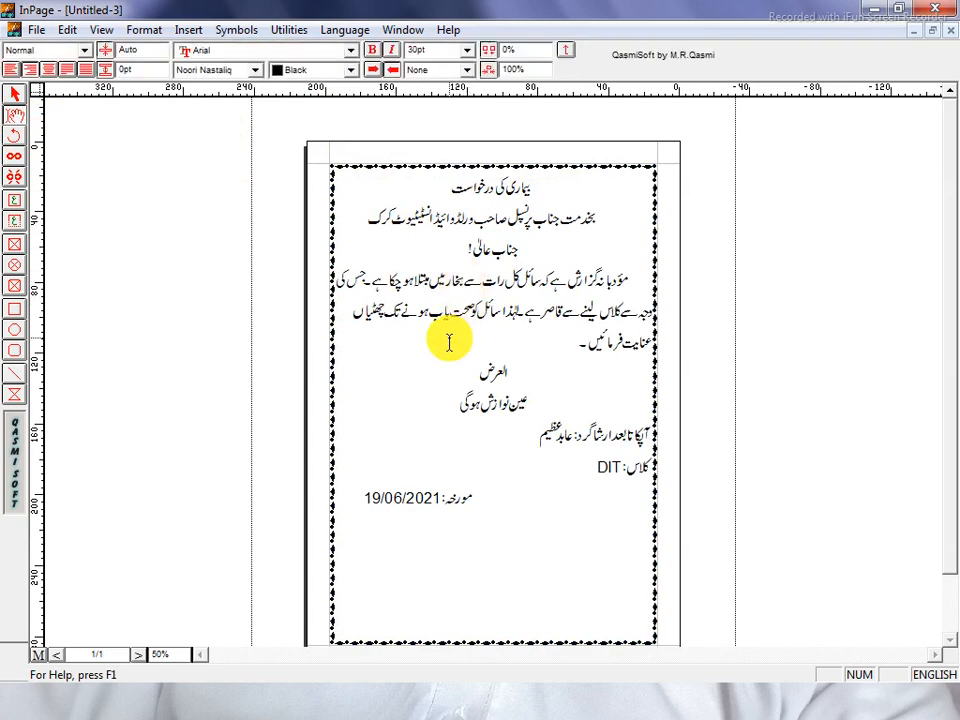
{"action": "key", "text": "ctrl+s"}
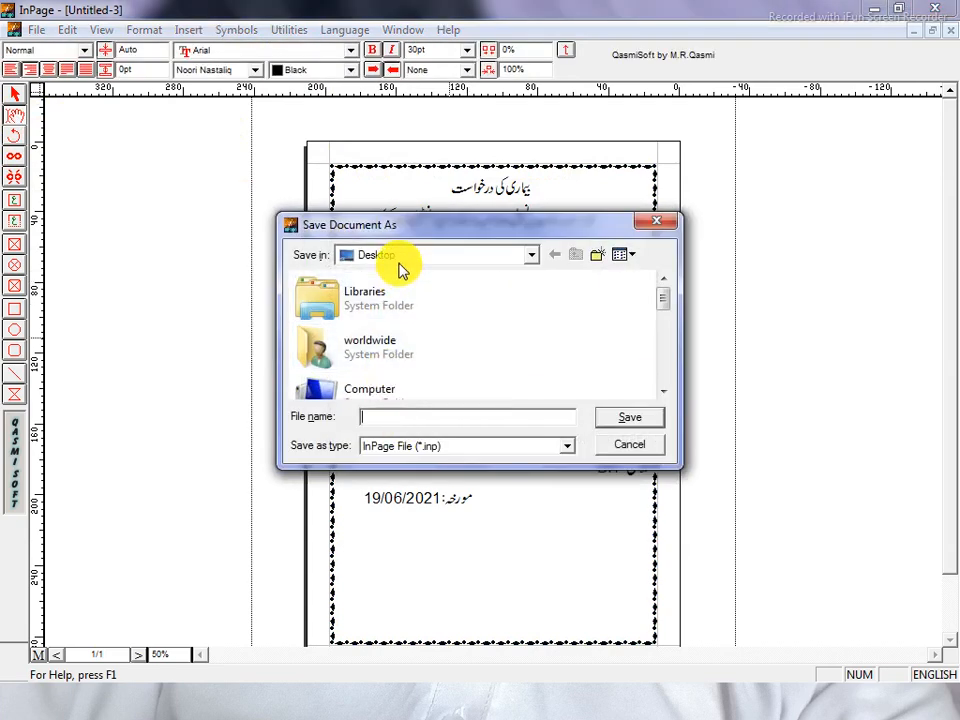
Pick the Desktop as the save location.
{"action": "left_click", "coordinate": [664, 391]}
{"action": "left_click", "coordinate": [664, 391]}
{"action": "left_click", "coordinate": [664, 391]}
{"action": "left_click", "coordinate": [664, 391]}
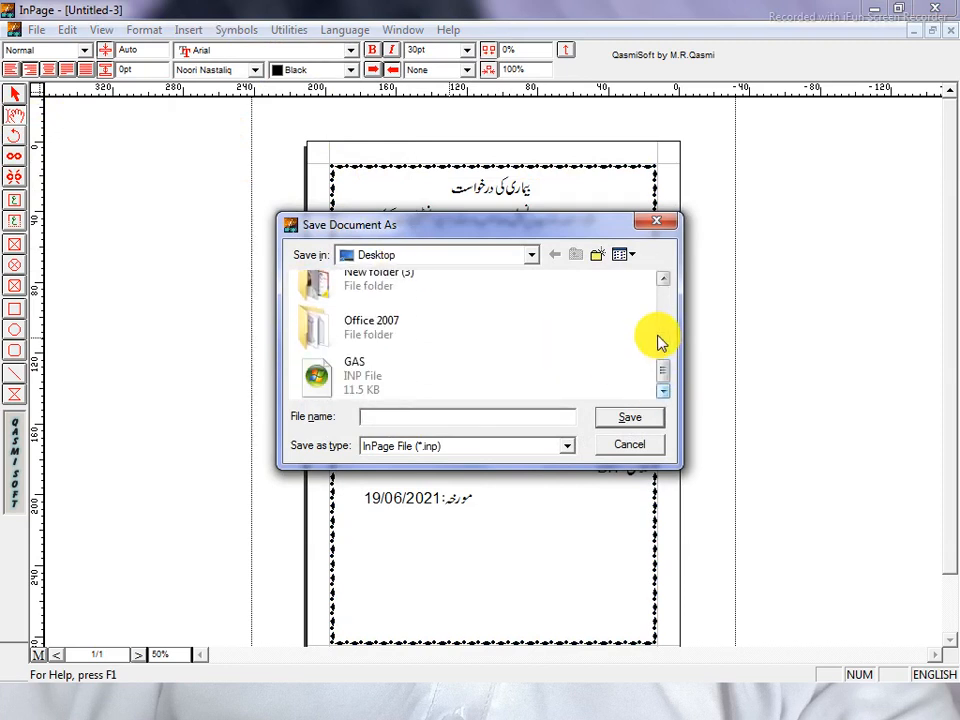
{"action": "left_click", "coordinate": [664, 283]}
{"action": "left_click", "coordinate": [664, 283]}
{"action": "left_click", "coordinate": [664, 283]}
{"action": "double_click", "coordinate": [403, 330]}
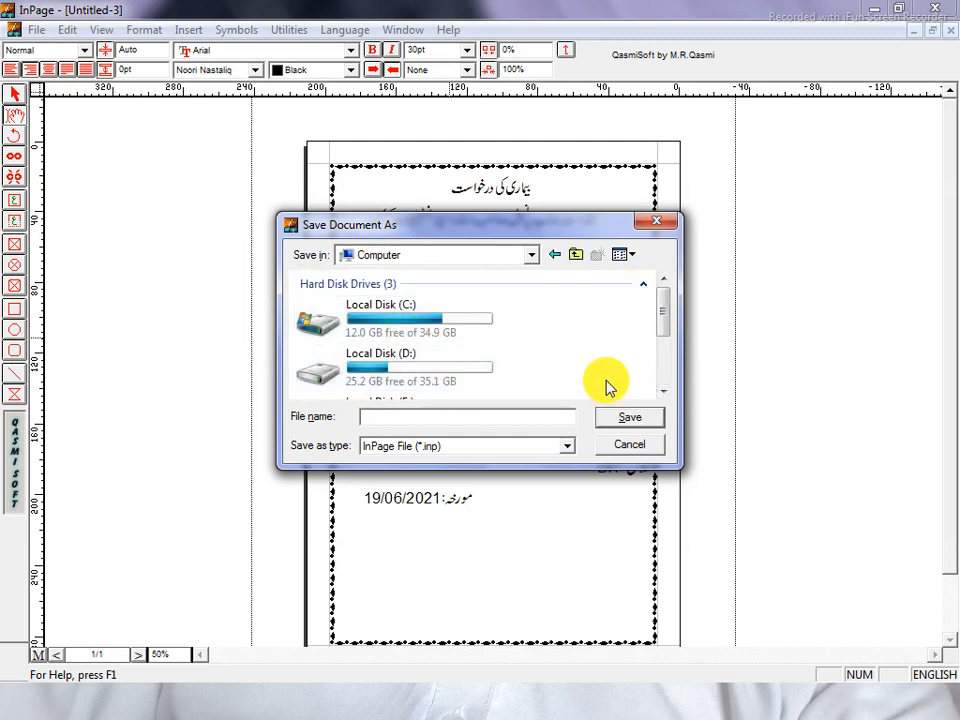
{"action": "left_click", "coordinate": [664, 391]}
{"action": "left_click", "coordinate": [664, 391]}
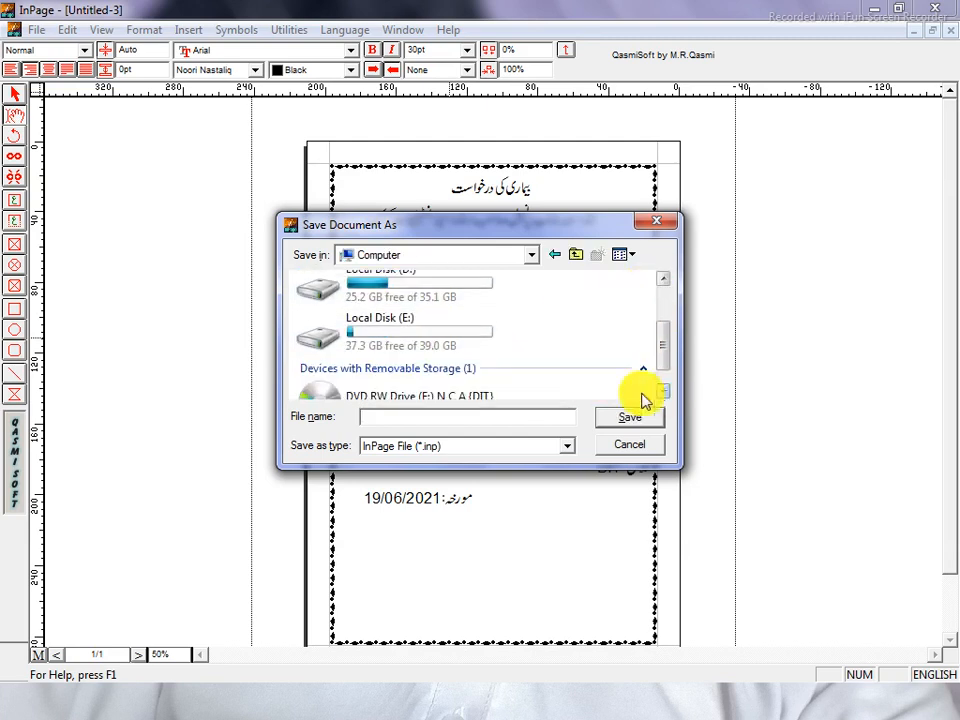
{"action": "left_click", "coordinate": [664, 279]}
{"action": "left_click", "coordinate": [664, 279]}
{"action": "left_click", "coordinate": [478, 258]}
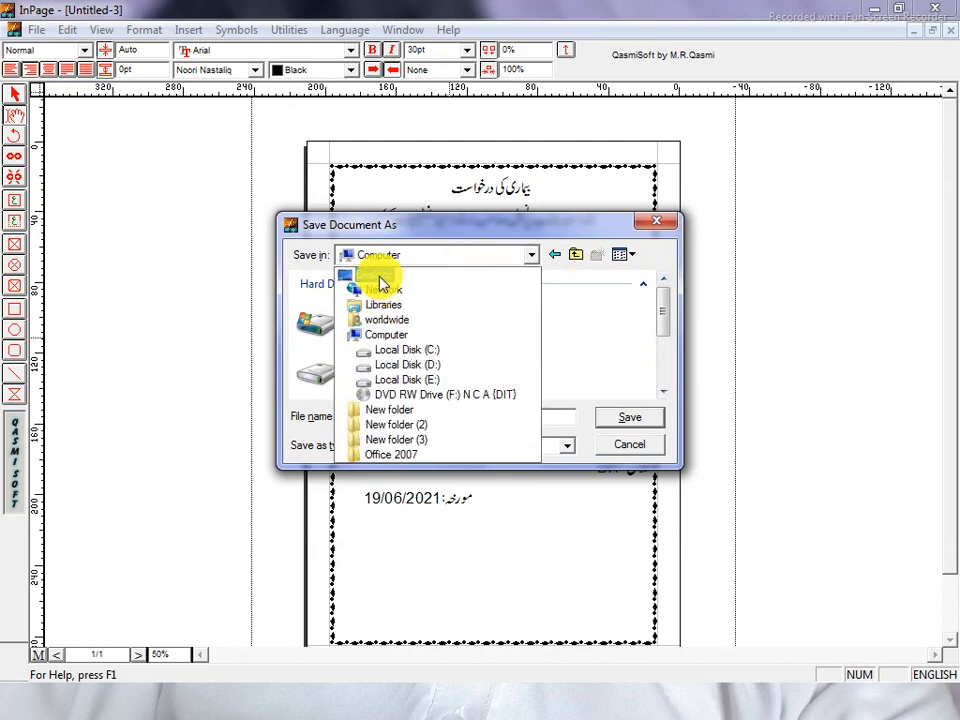
{"action": "left_click", "coordinate": [379, 276]}
Save the letter under the file name 'Application'.
{"action": "left_click", "coordinate": [401, 416]}
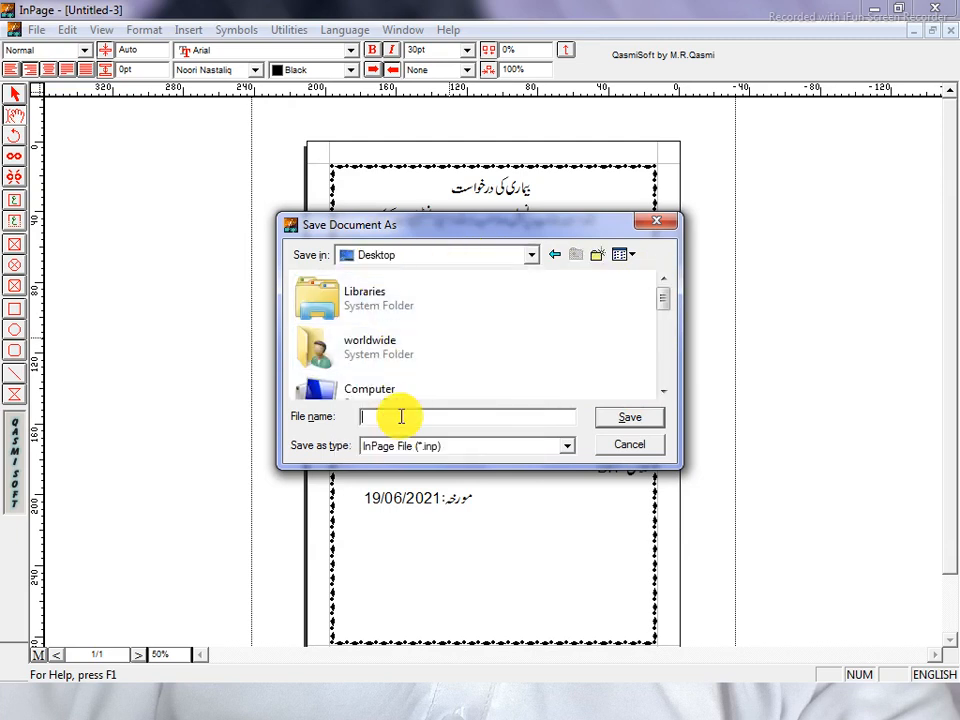
{"action": "type", "text": "Applicatio"}
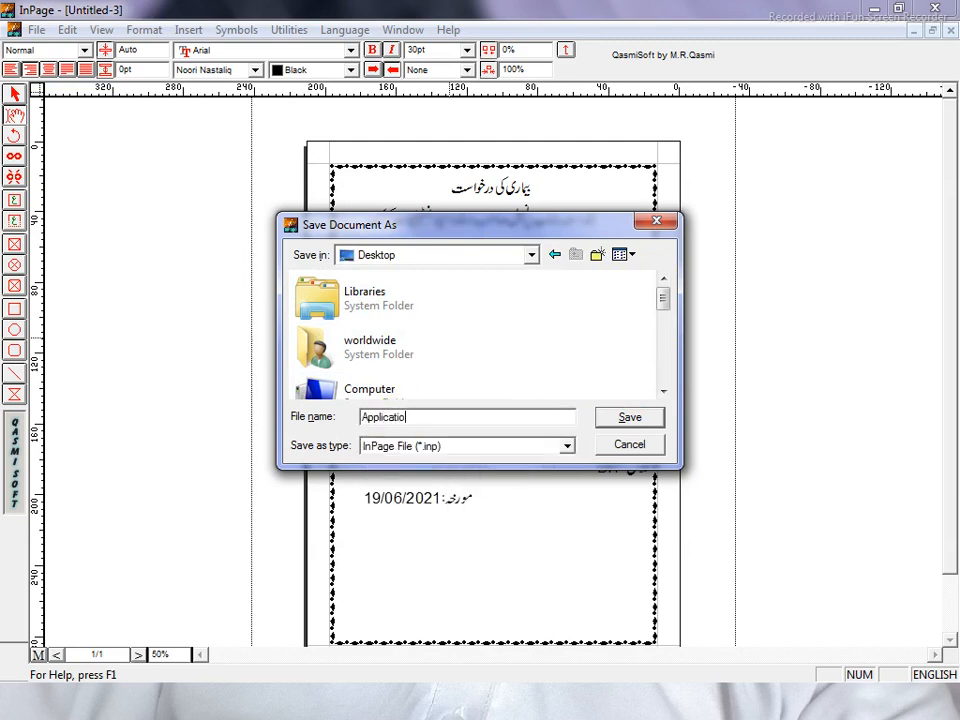
{"action": "key", "text": "Return"}
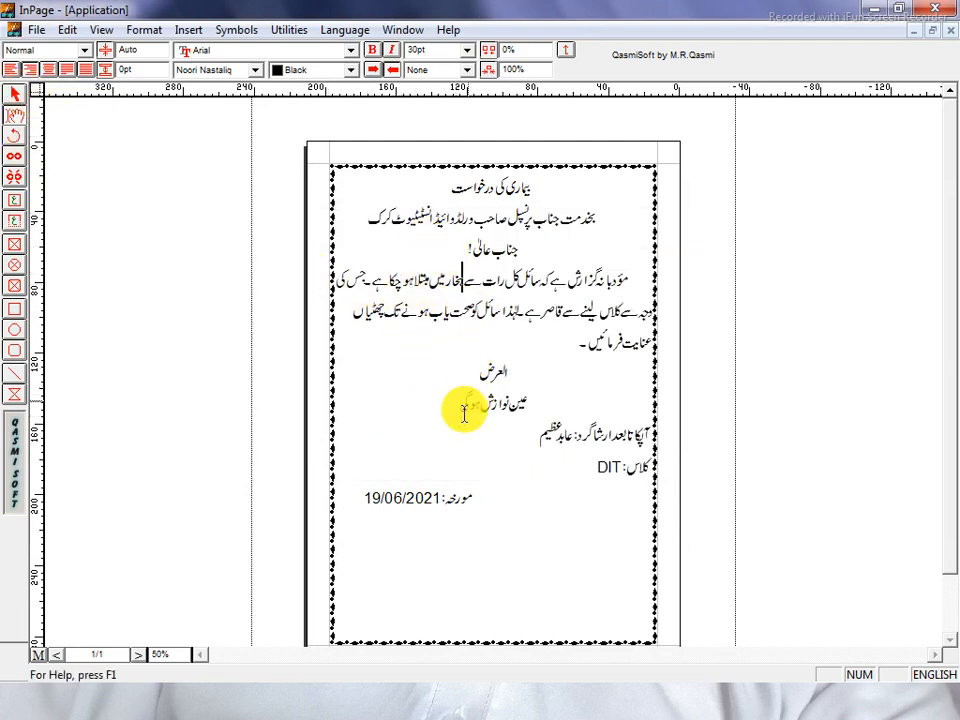
From File > Print, open the printer properties and set the paper size to A4.
{"action": "left_click", "coordinate": [32, 32]}
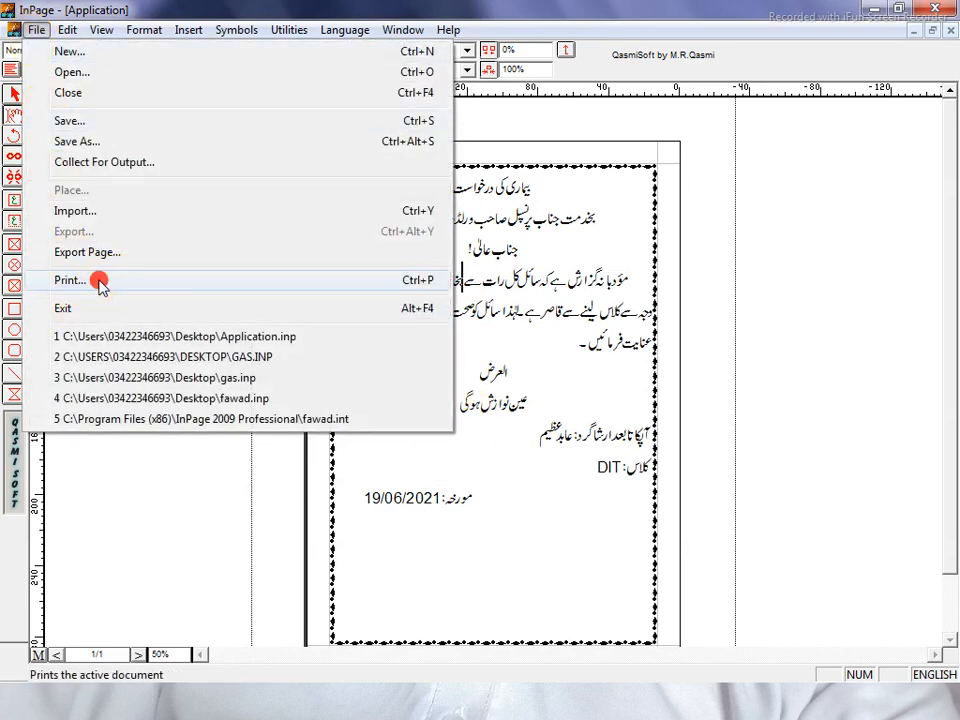
{"action": "left_click", "coordinate": [101, 285]}
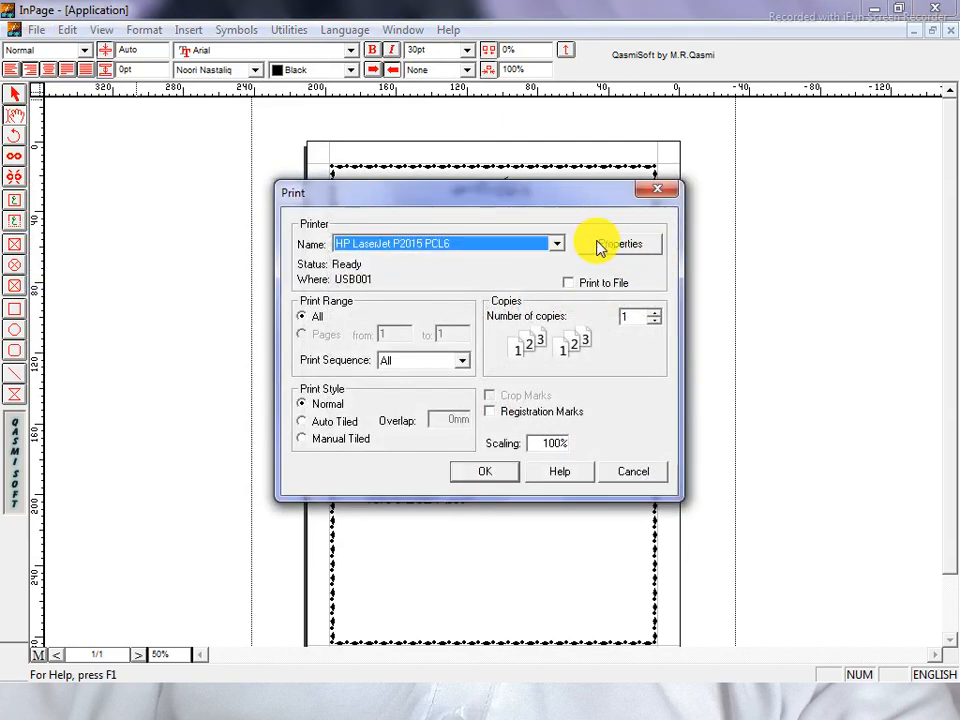
{"action": "left_click", "coordinate": [632, 246]}
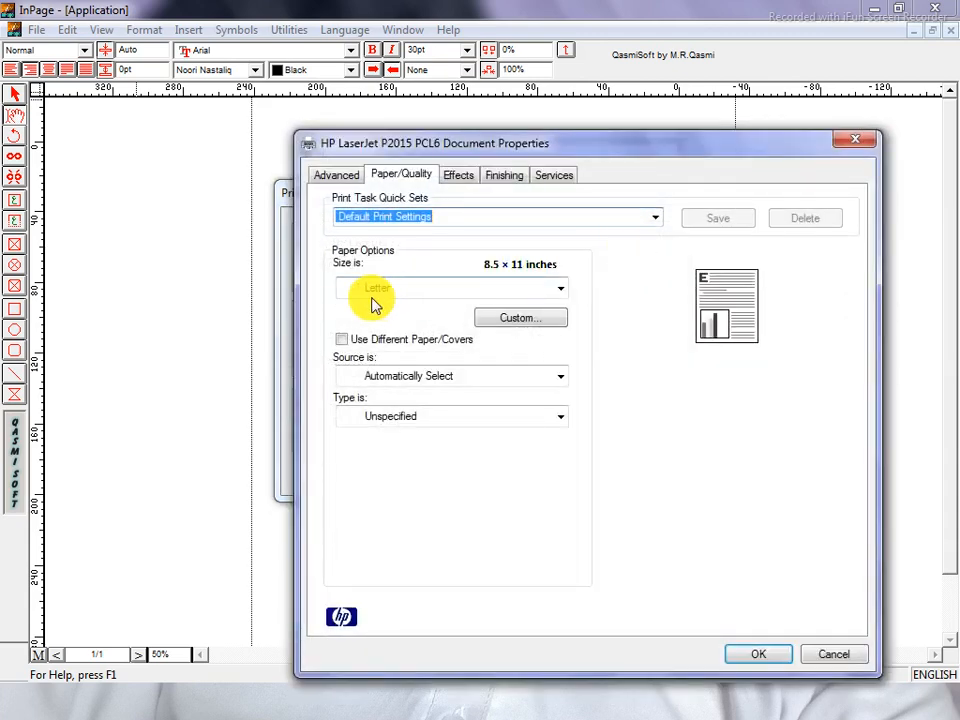
{"action": "left_click_drag", "start_coordinate": [489, 146], "coordinate": [324, 104]}
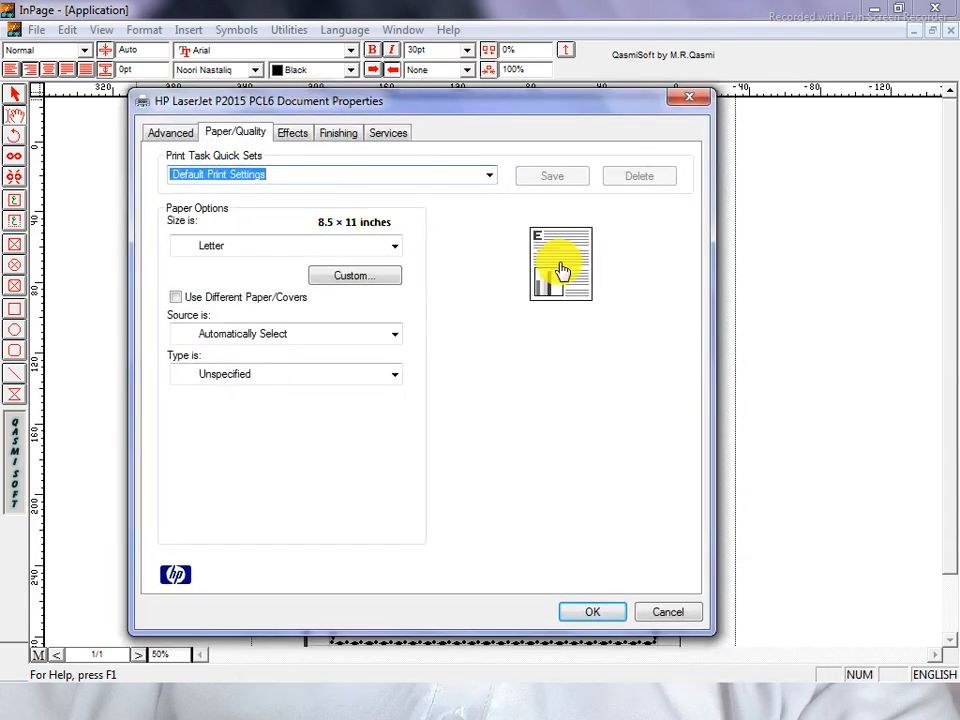
{"action": "left_click", "coordinate": [284, 254]}
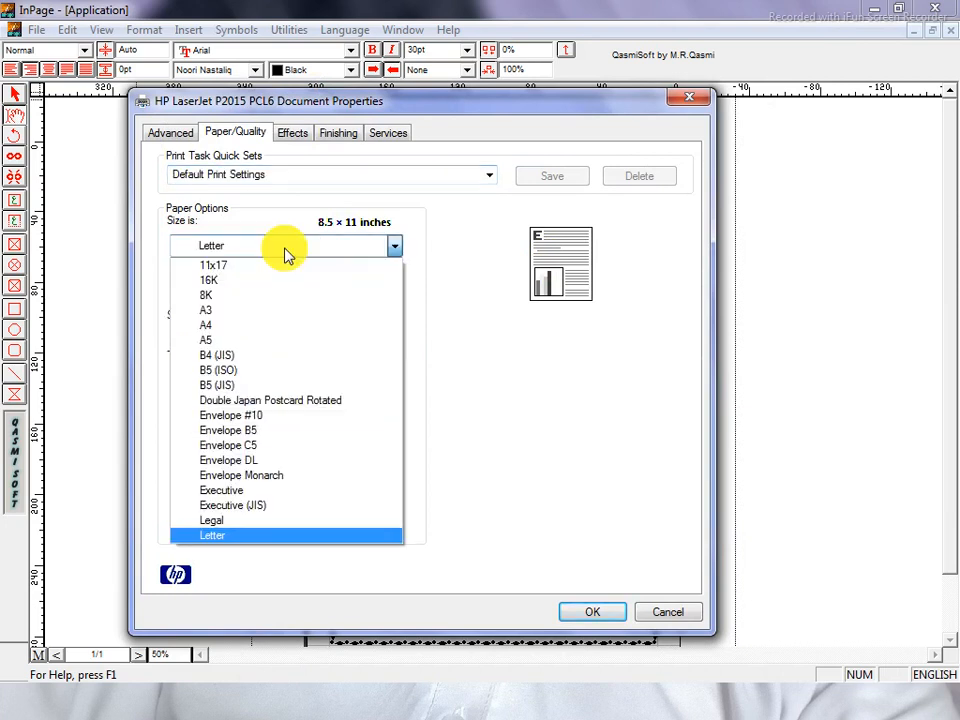
{"action": "left_click", "coordinate": [252, 326]}
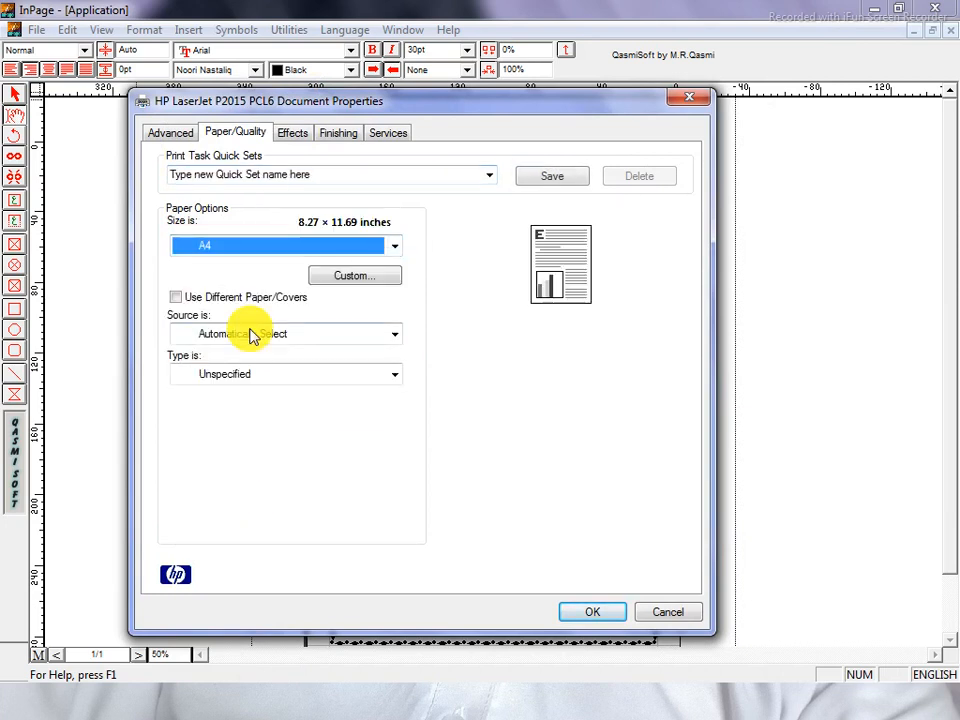
Leave the page orientation on portrait and confirm the A4 printer settings.
{"action": "left_click", "coordinate": [559, 289]}
{"action": "left_click", "coordinate": [559, 289]}
{"action": "left_click", "coordinate": [559, 289]}
{"action": "left_click", "coordinate": [559, 289]}
{"action": "left_click", "coordinate": [559, 289]}
{"action": "left_click", "coordinate": [559, 289]}
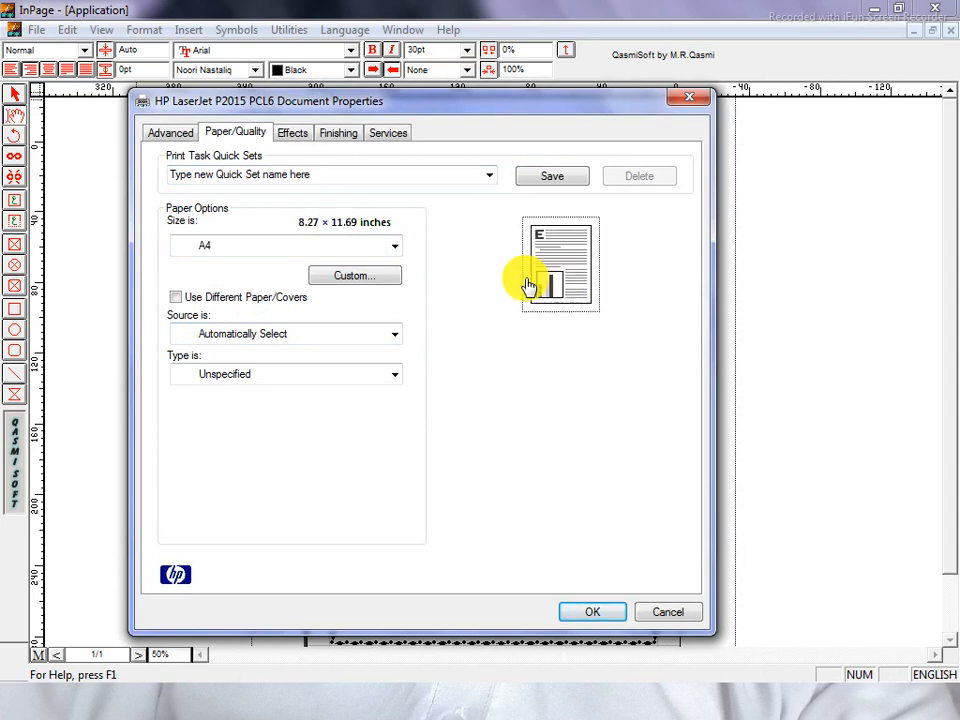
{"action": "left_click_drag", "start_coordinate": [414, 108], "coordinate": [510, 506]}
{"action": "left_click", "coordinate": [430, 192]}
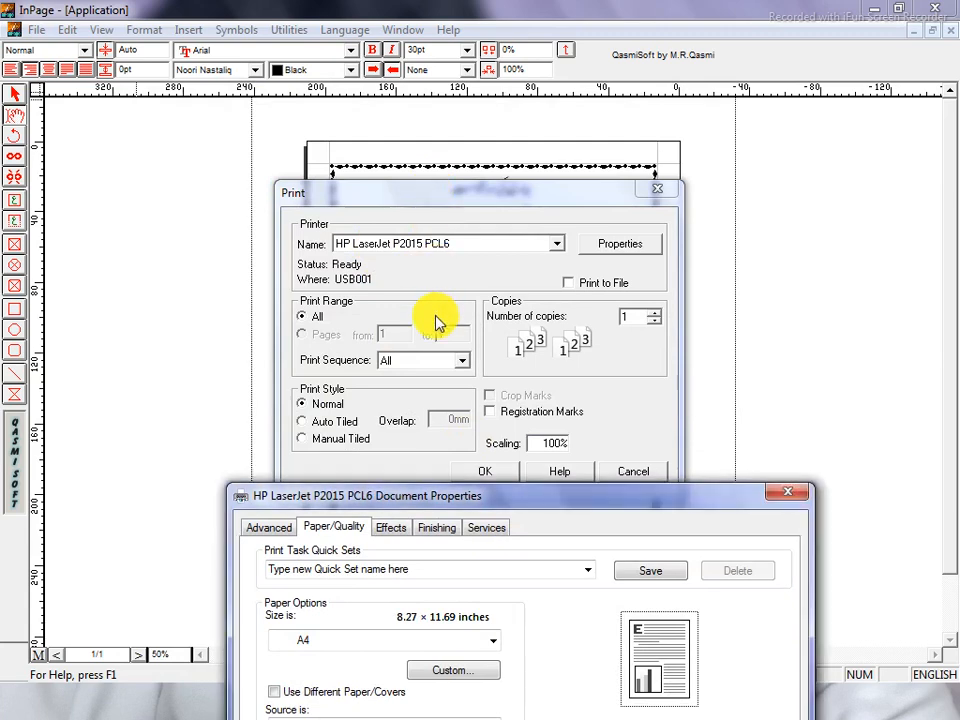
{"action": "left_click_drag", "start_coordinate": [543, 500], "coordinate": [489, 110]}
{"action": "left_click", "coordinate": [608, 262]}
{"action": "left_click", "coordinate": [608, 262]}
{"action": "left_click", "coordinate": [608, 262]}
{"action": "left_click", "coordinate": [609, 263]}
{"action": "left_click", "coordinate": [610, 265]}
{"action": "left_click", "coordinate": [611, 266]}
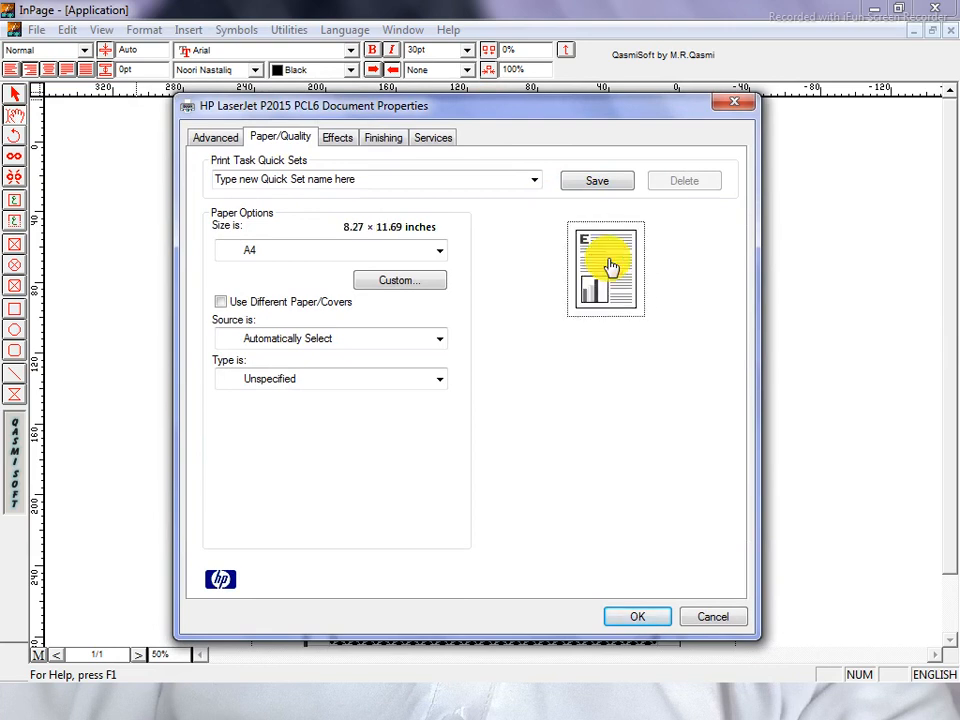
{"action": "left_click", "coordinate": [611, 266]}
{"action": "left_click", "coordinate": [598, 264]}
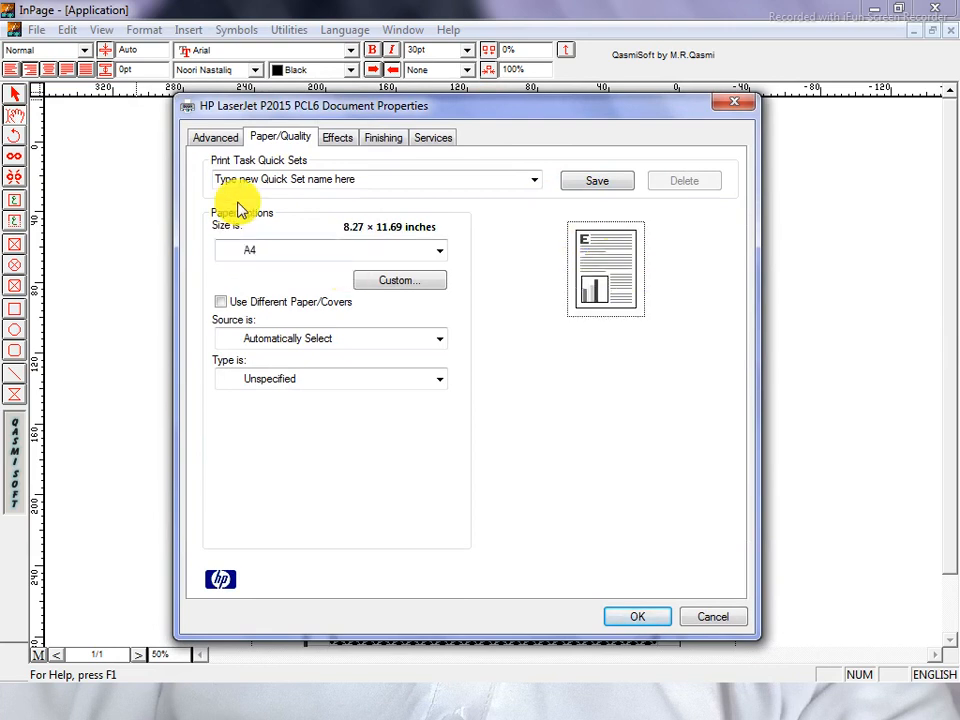
{"action": "left_click", "coordinate": [641, 618]}
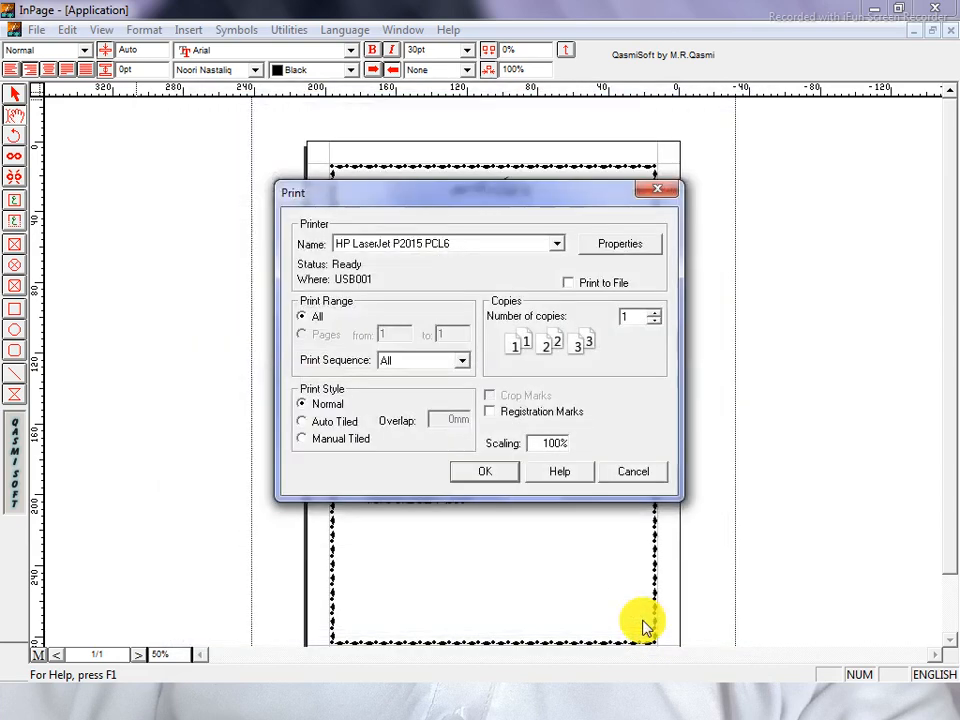
Keep the HP LaserJet P2015 PCL6 printer and change copies from 20 to 1.
{"action": "left_click", "coordinate": [407, 248]}
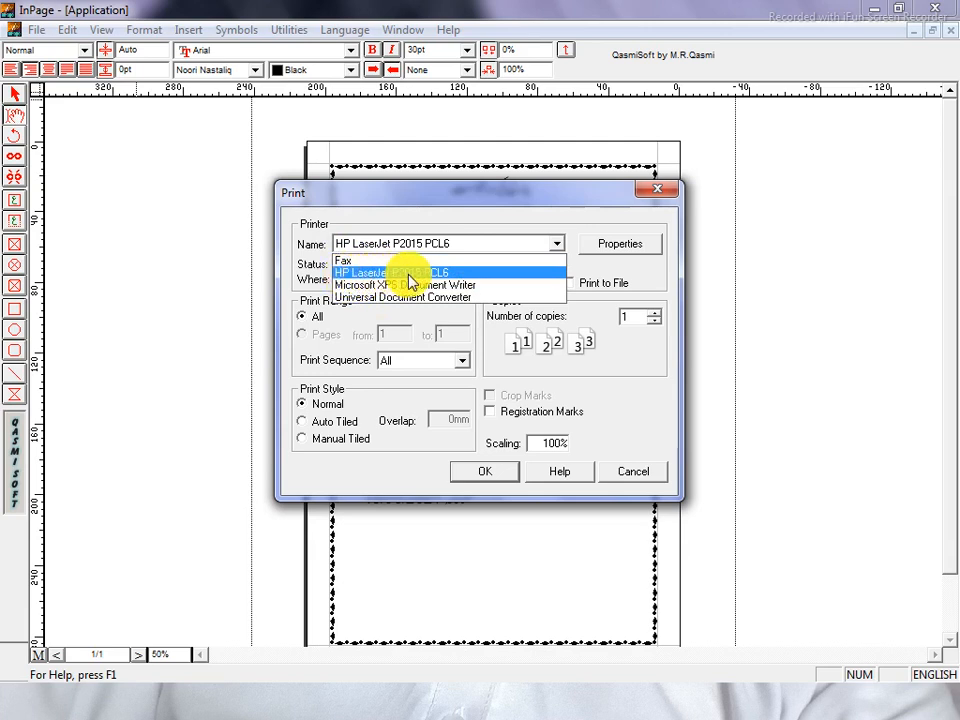
{"action": "left_click", "coordinate": [443, 275]}
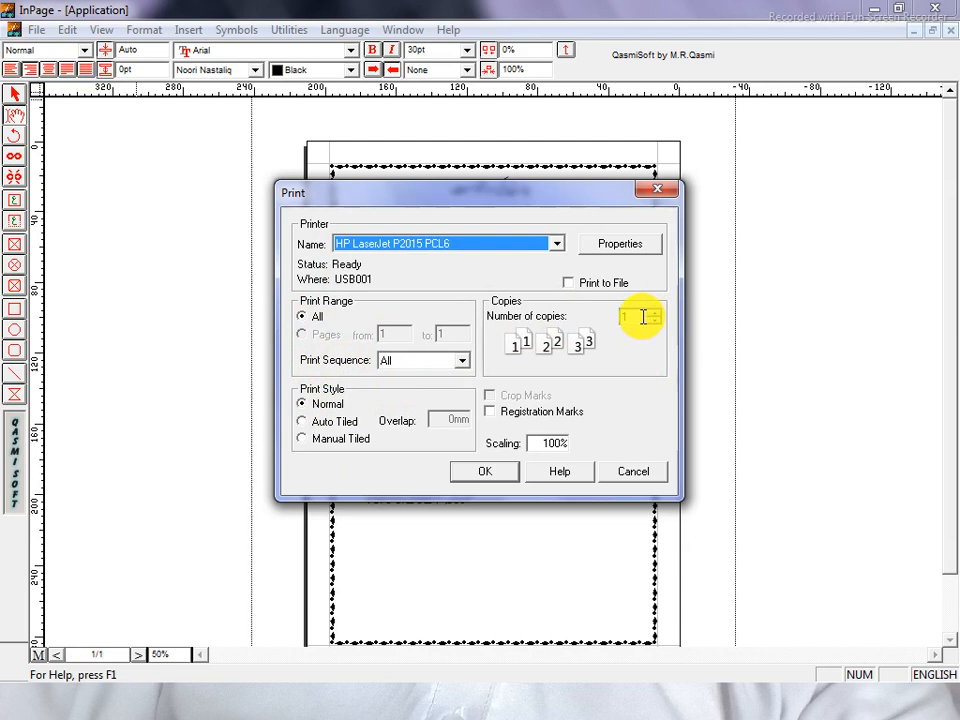
{"action": "double_click", "coordinate": [643, 317]}
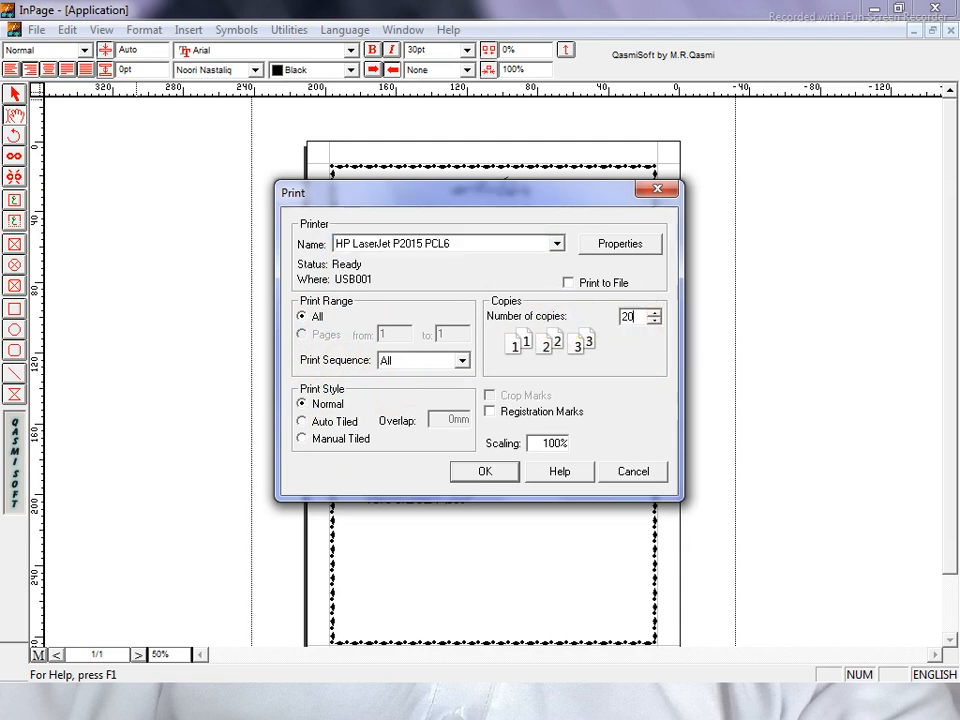
{"action": "double_click", "coordinate": [630, 317]}
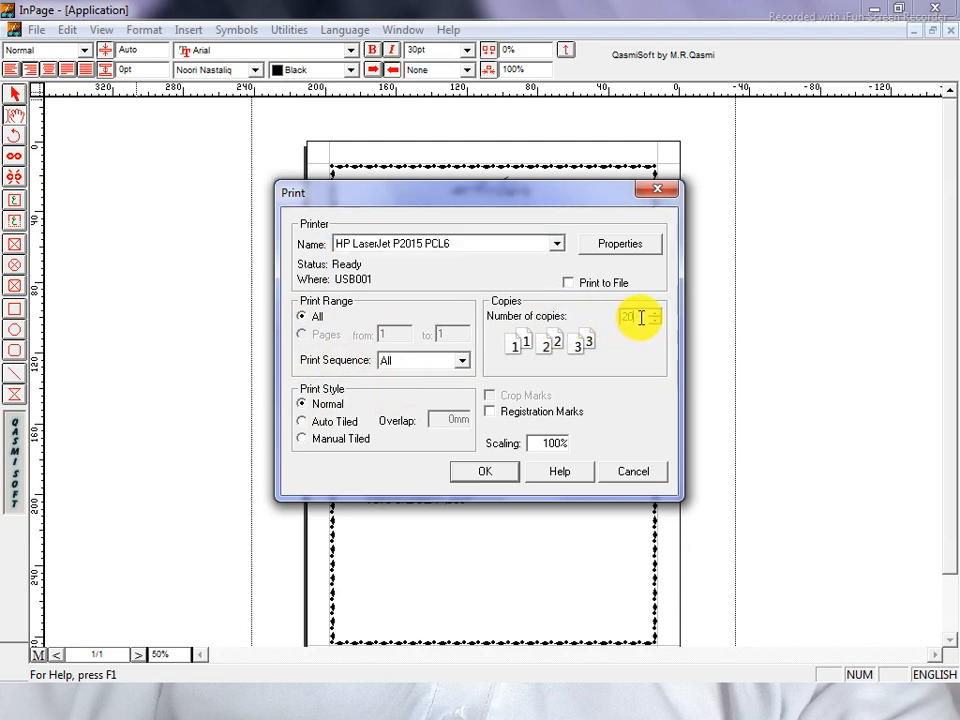
{"action": "type", "text": "1"}
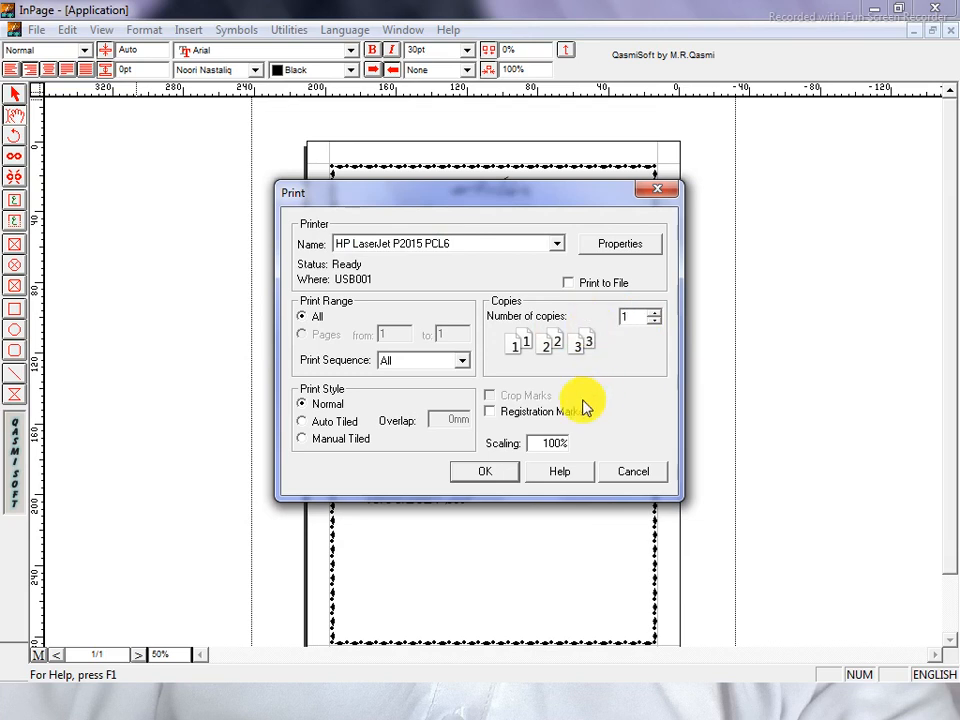
Print all pages of the application, then close the print window.
{"action": "left_click", "coordinate": [418, 369]}
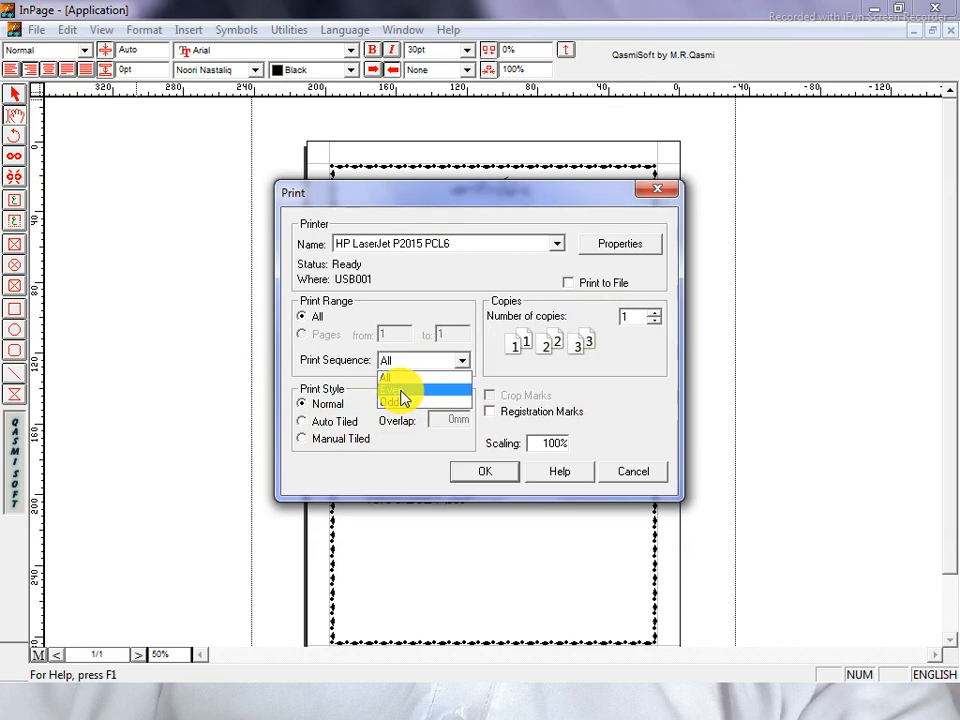
{"action": "left_click", "coordinate": [408, 362]}
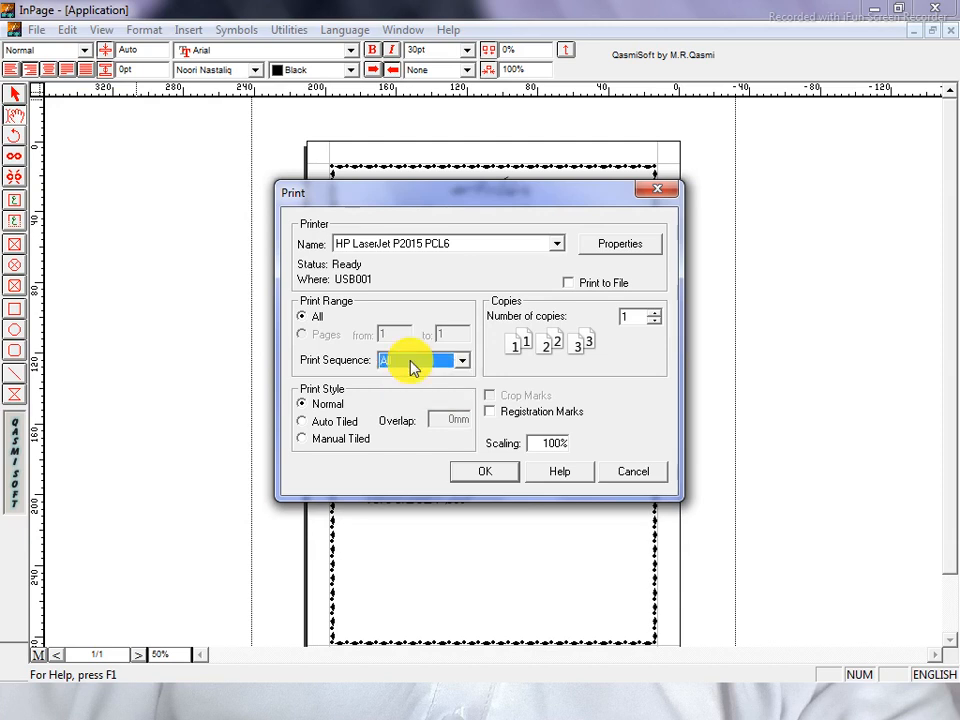
{"action": "left_click", "coordinate": [492, 476]}
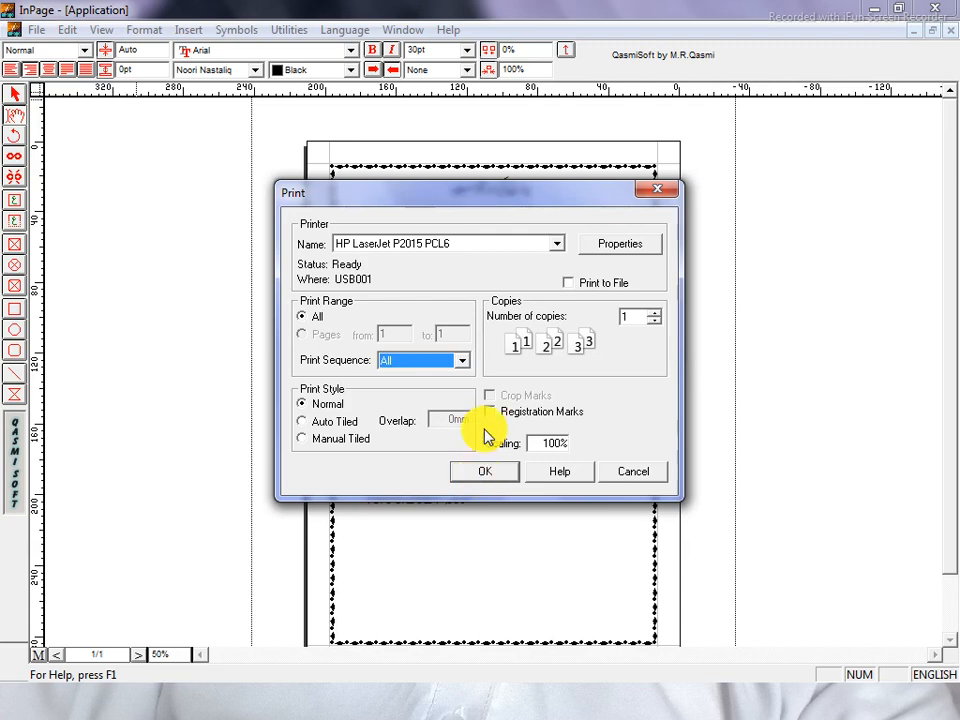
{"action": "left_click", "coordinate": [660, 195]}
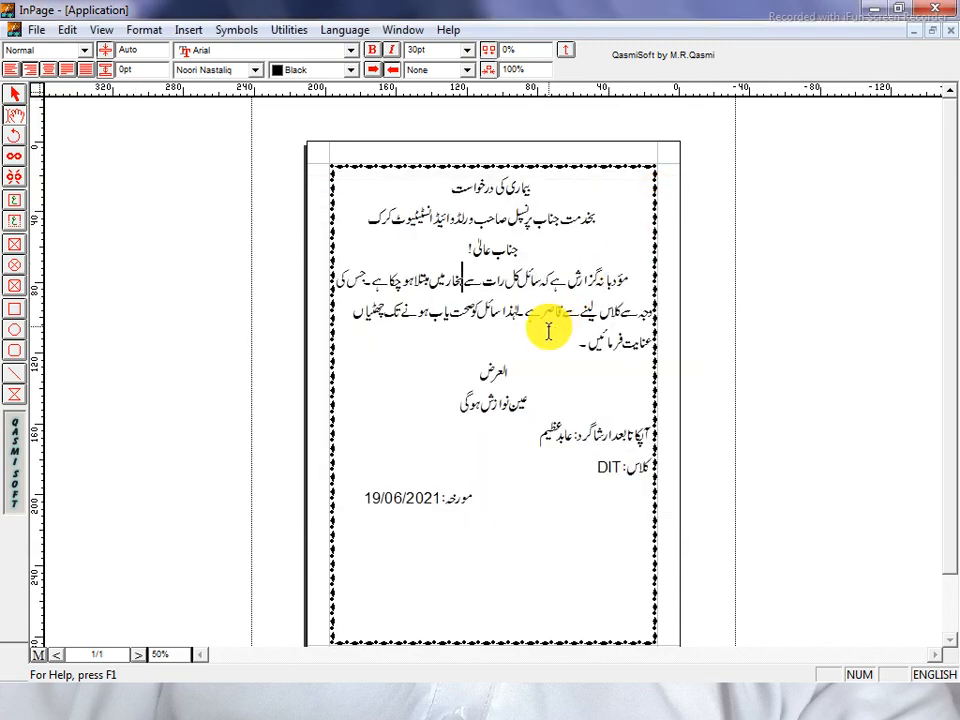